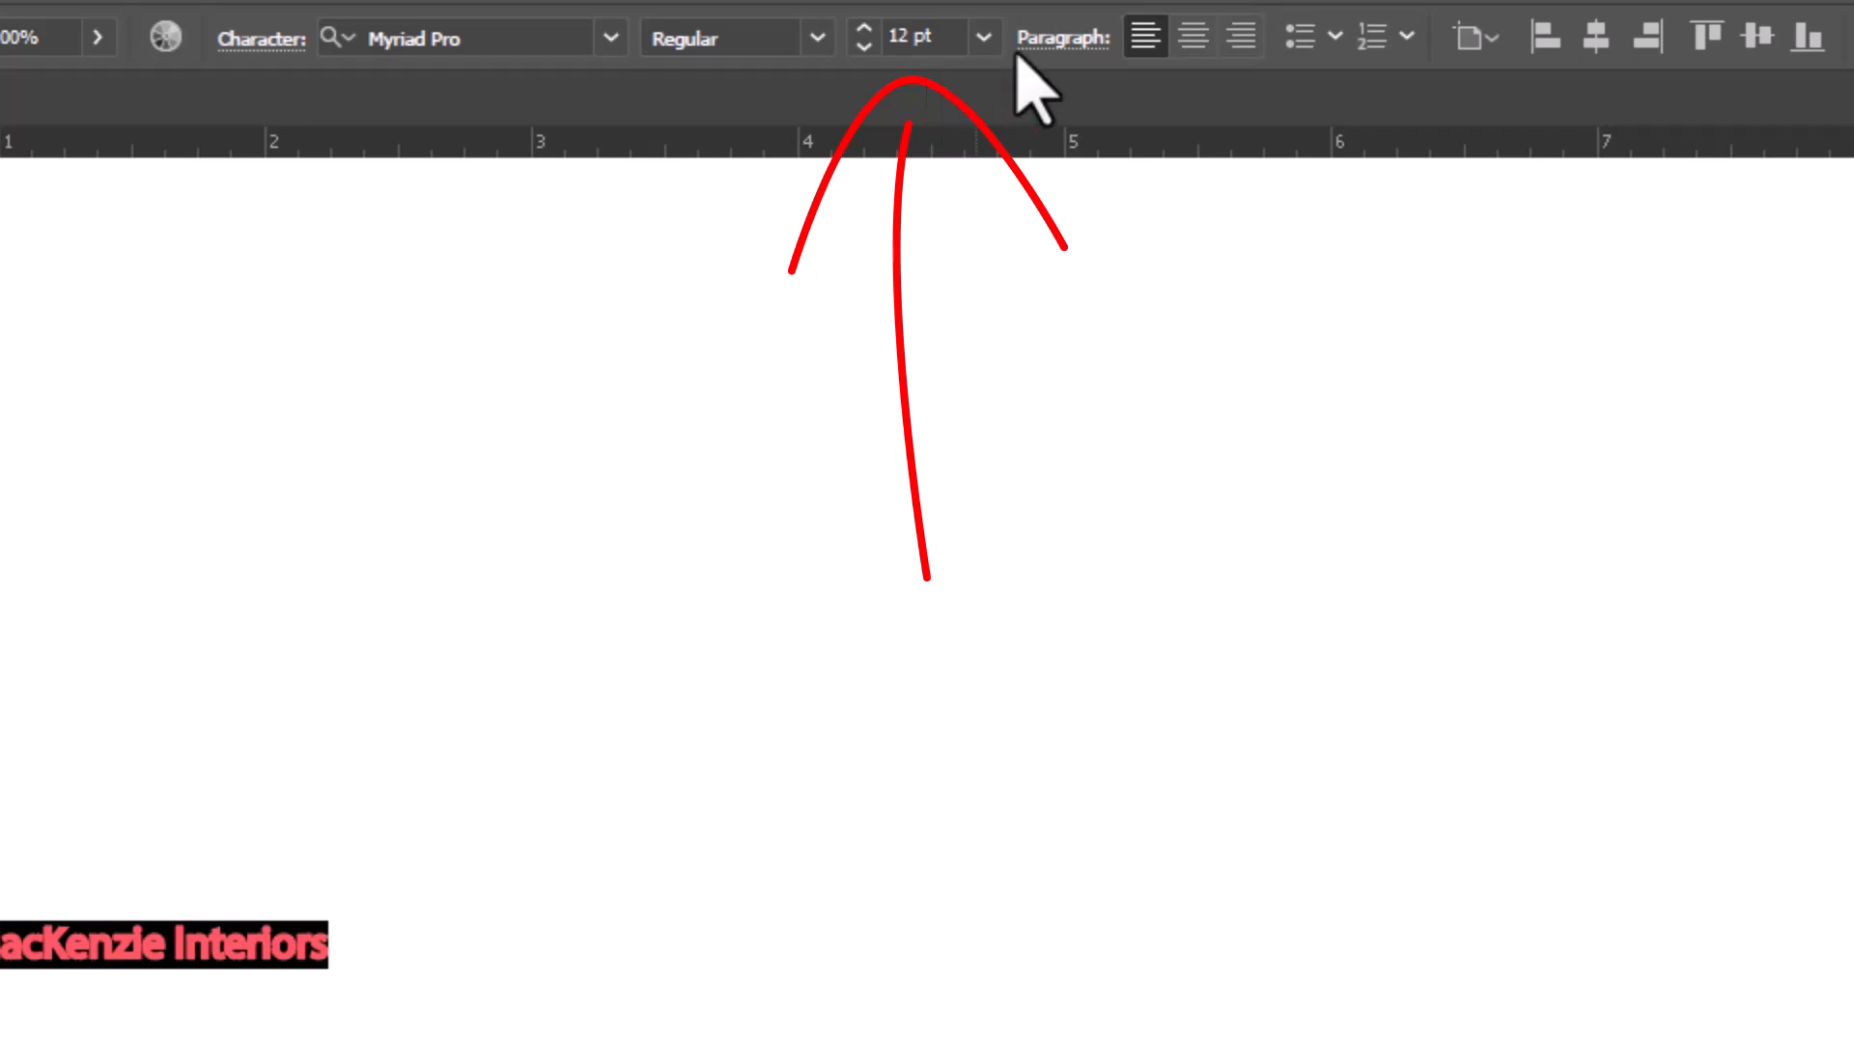
# Set the selected MacKenzie Interiors heading's font size to 60 pt
pyautogui.click(983, 37)
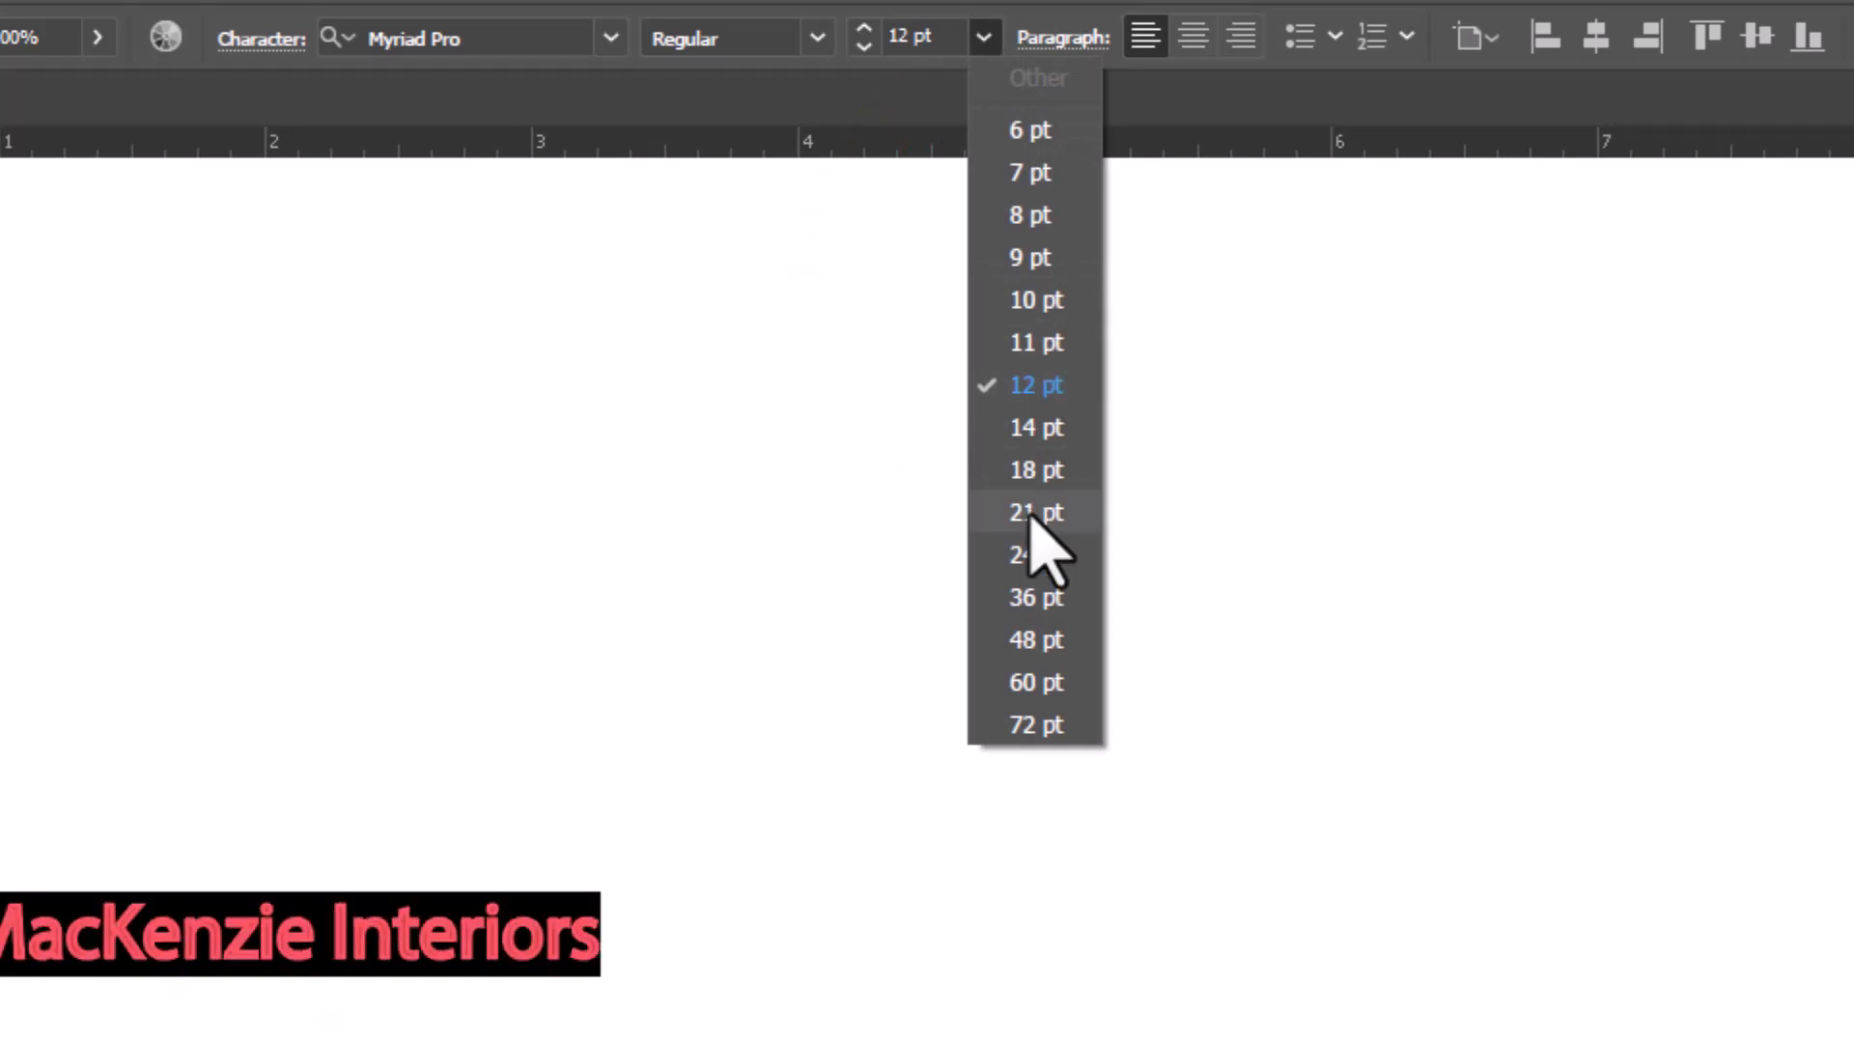
pyautogui.click(1035, 682)
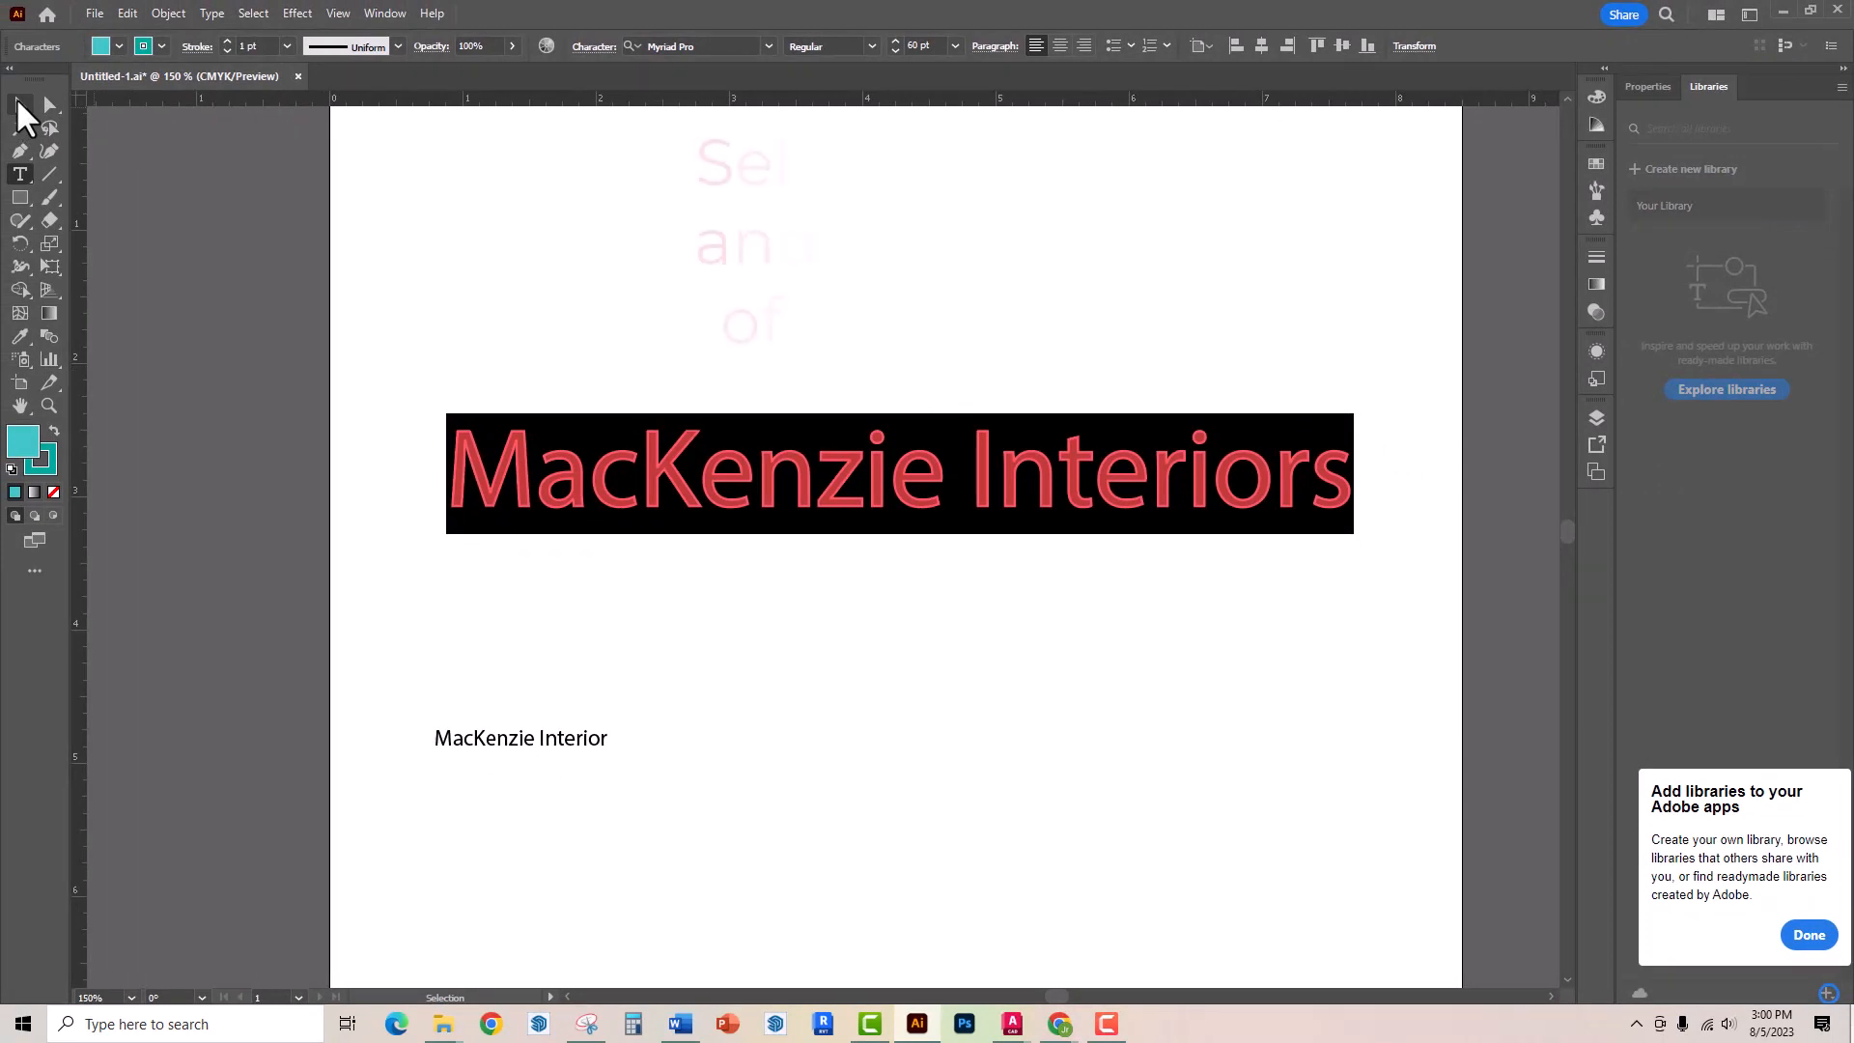
# Select all of the heading's text and apply a purple stroke colour to it
pyautogui.click(18, 104)
pyautogui.click(463, 282)
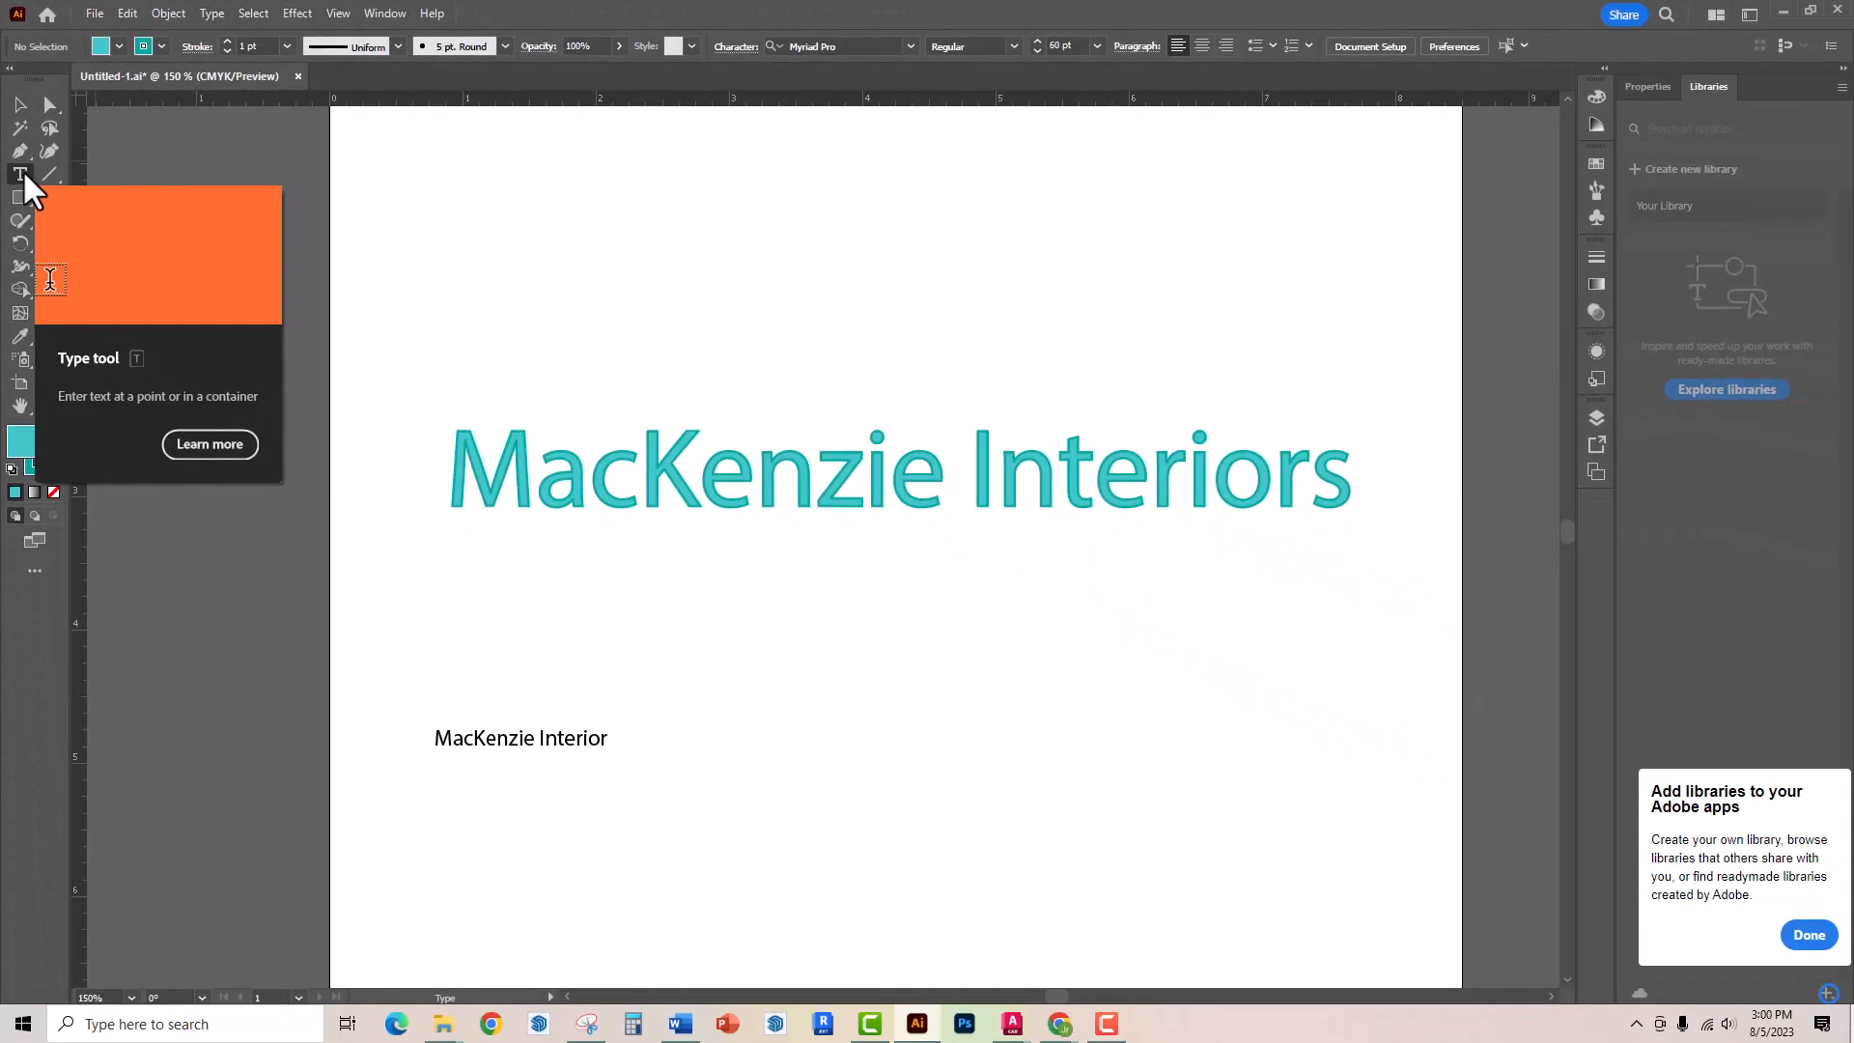
pyautogui.click(30, 261)
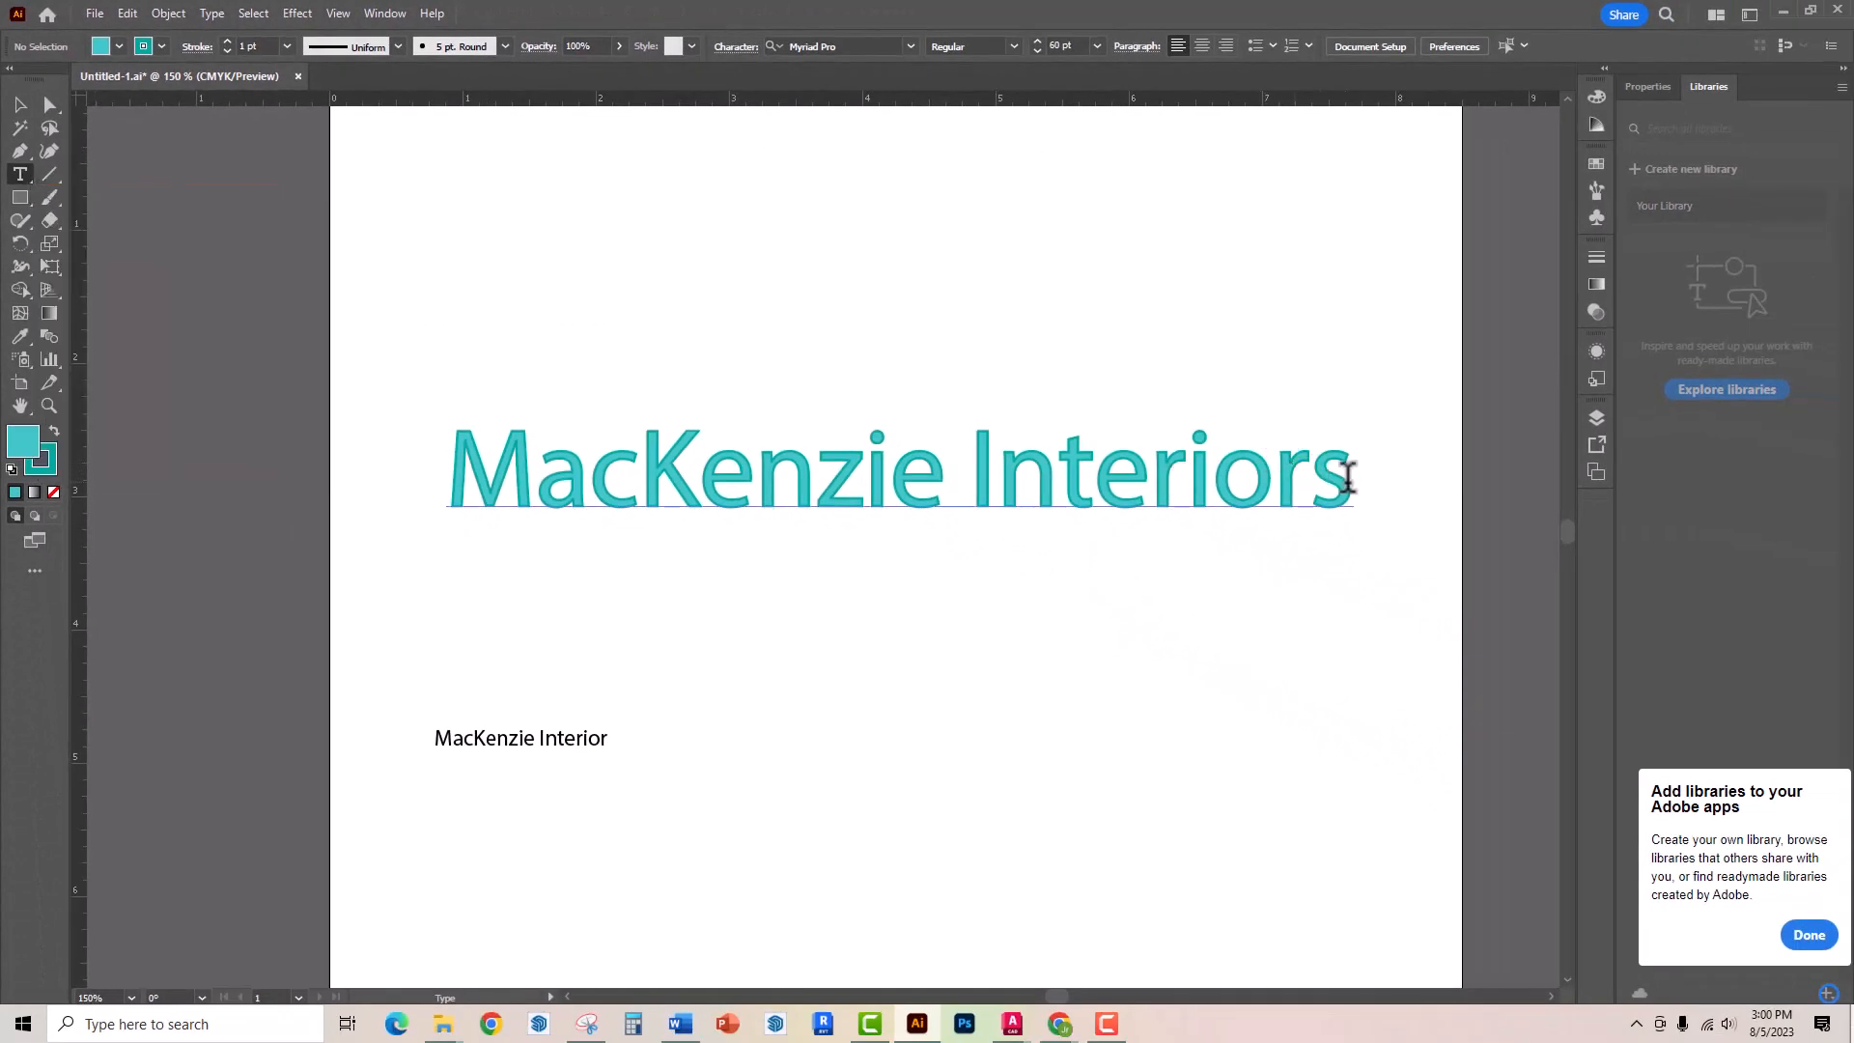
pyautogui.moveTo(1352, 478); pyautogui.dragTo(435, 401)
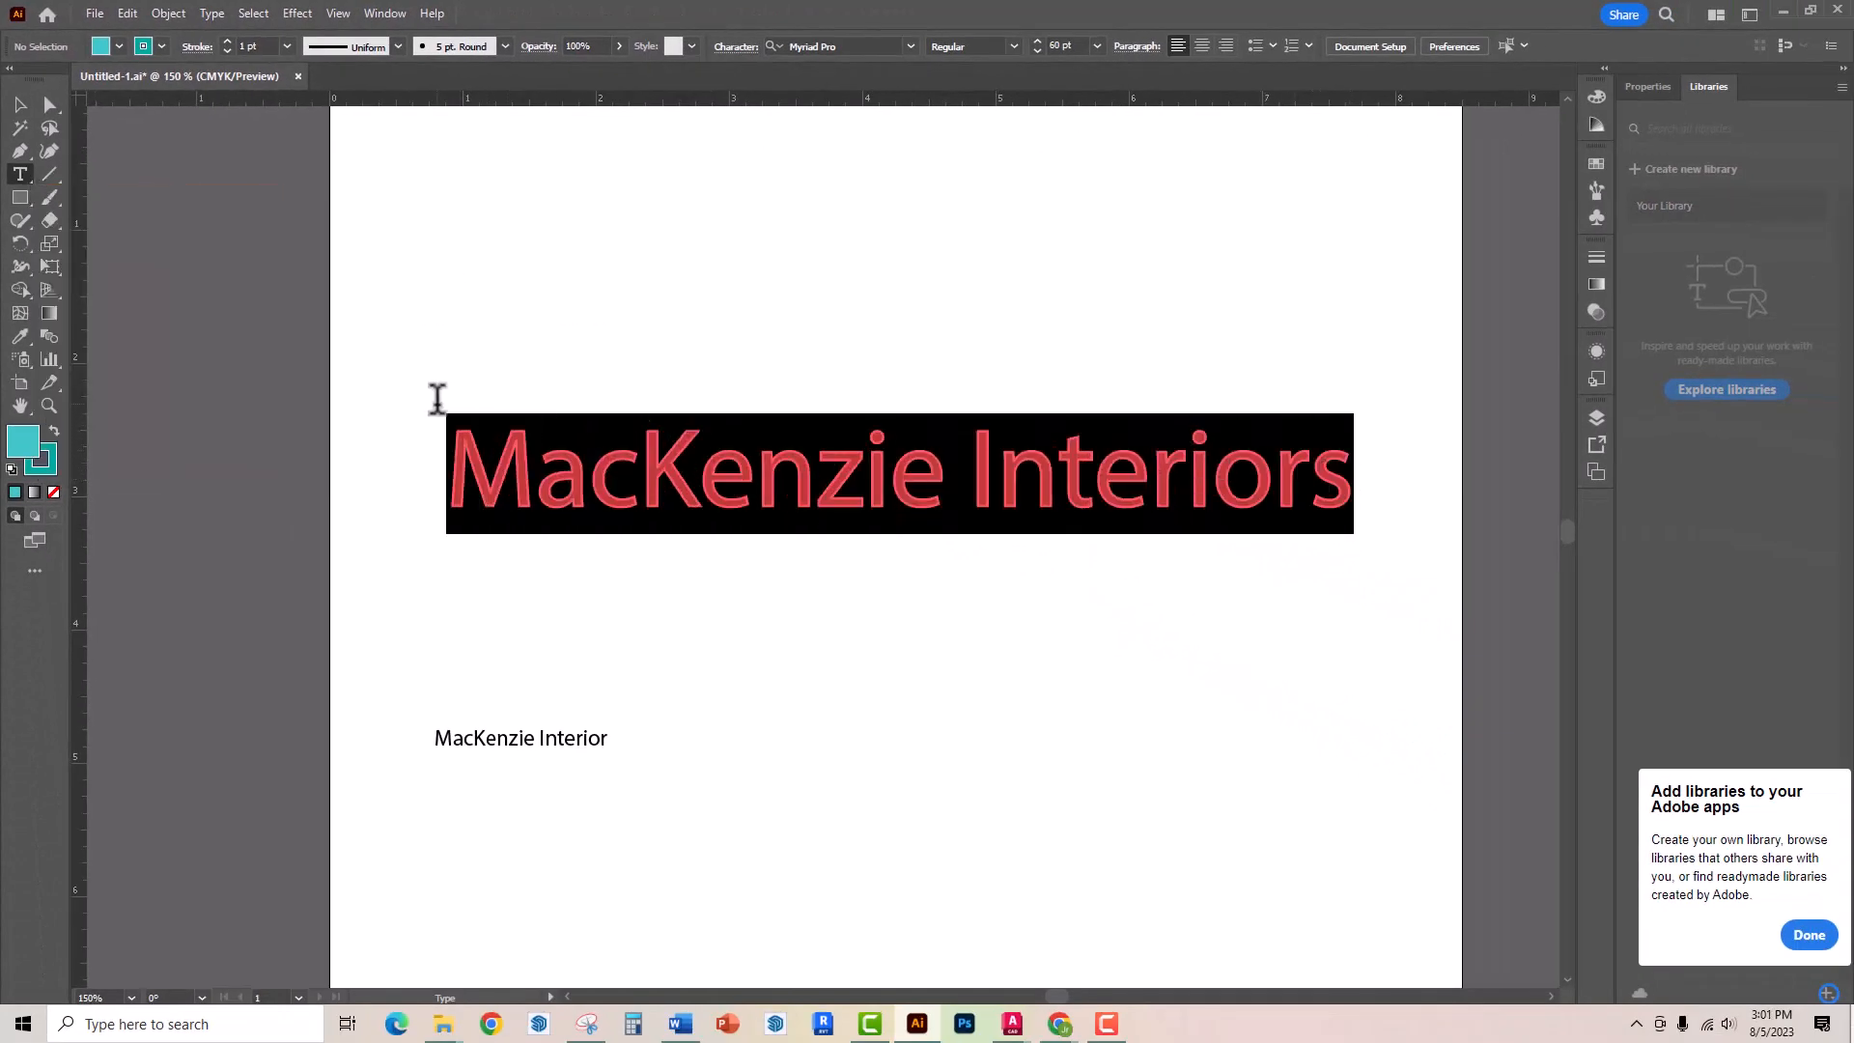
pyautogui.click(162, 45)
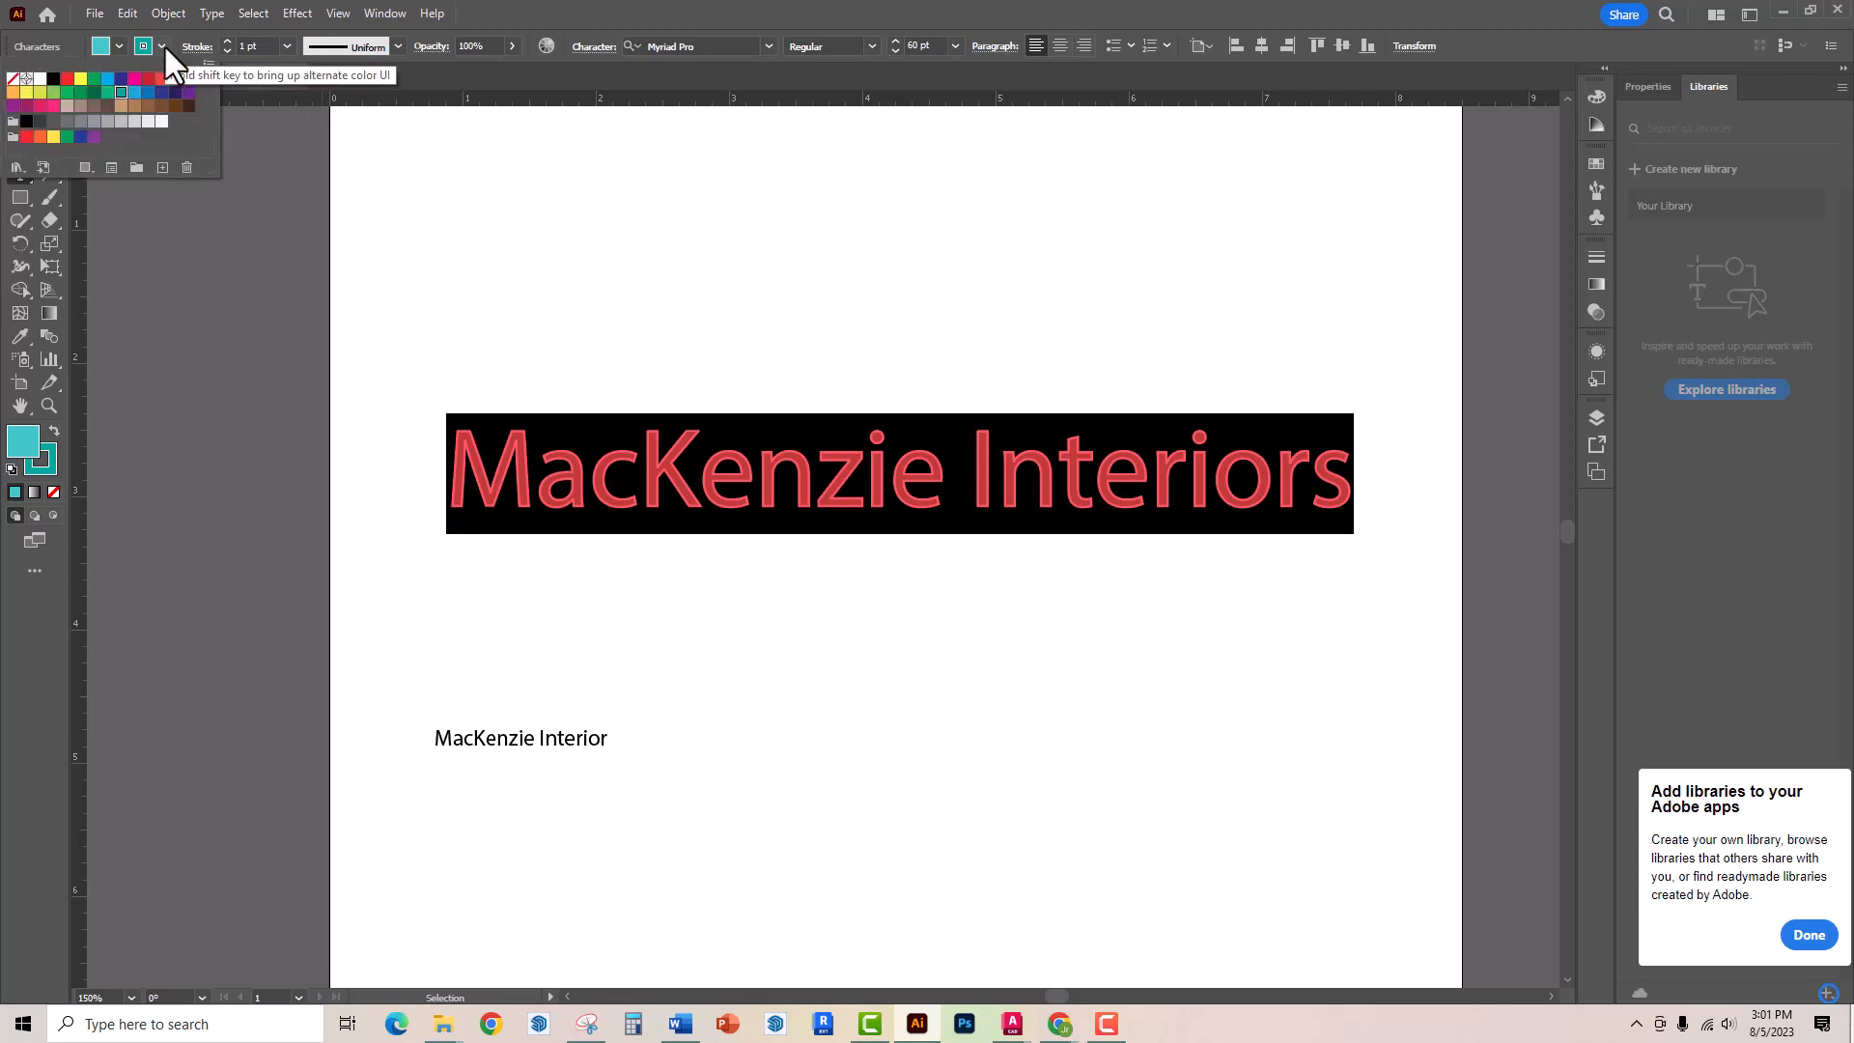
pyautogui.click(188, 93)
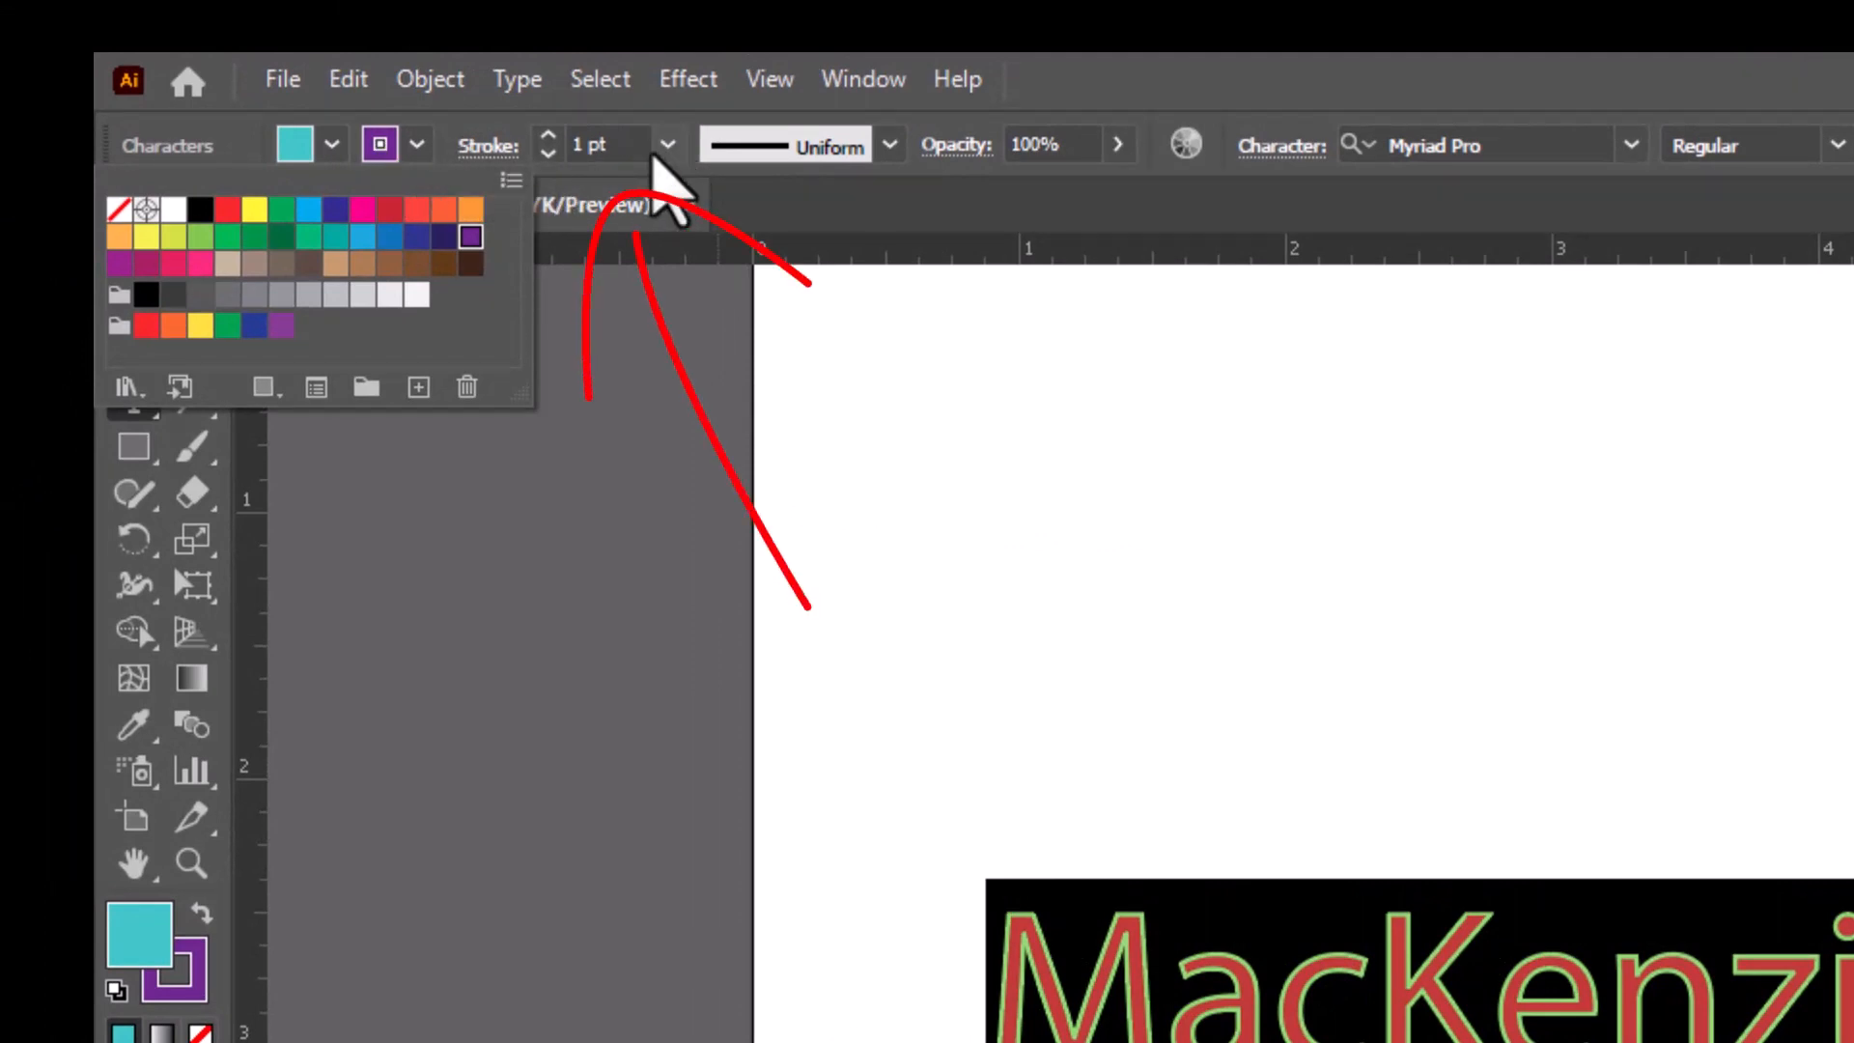
# Set the heading text's stroke weight to 10 pt and deselect to preview it
pyautogui.click(669, 147)
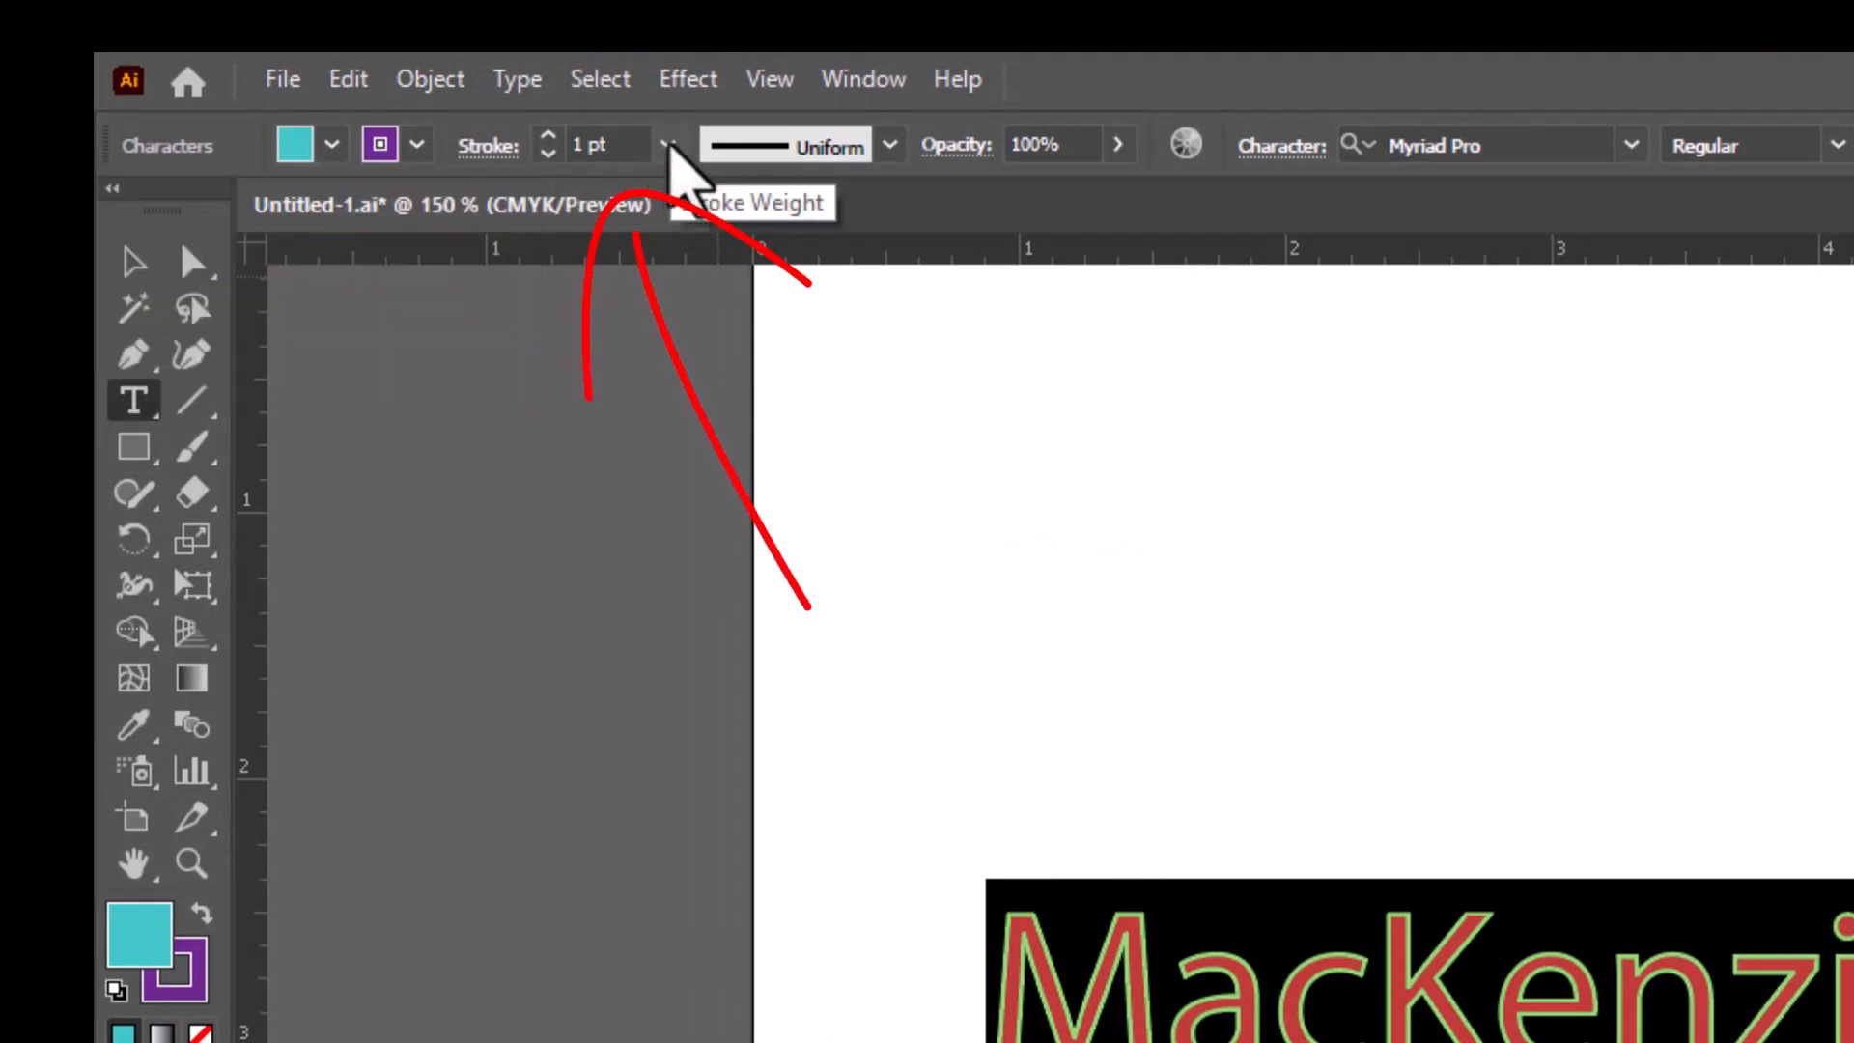
pyautogui.click(668, 145)
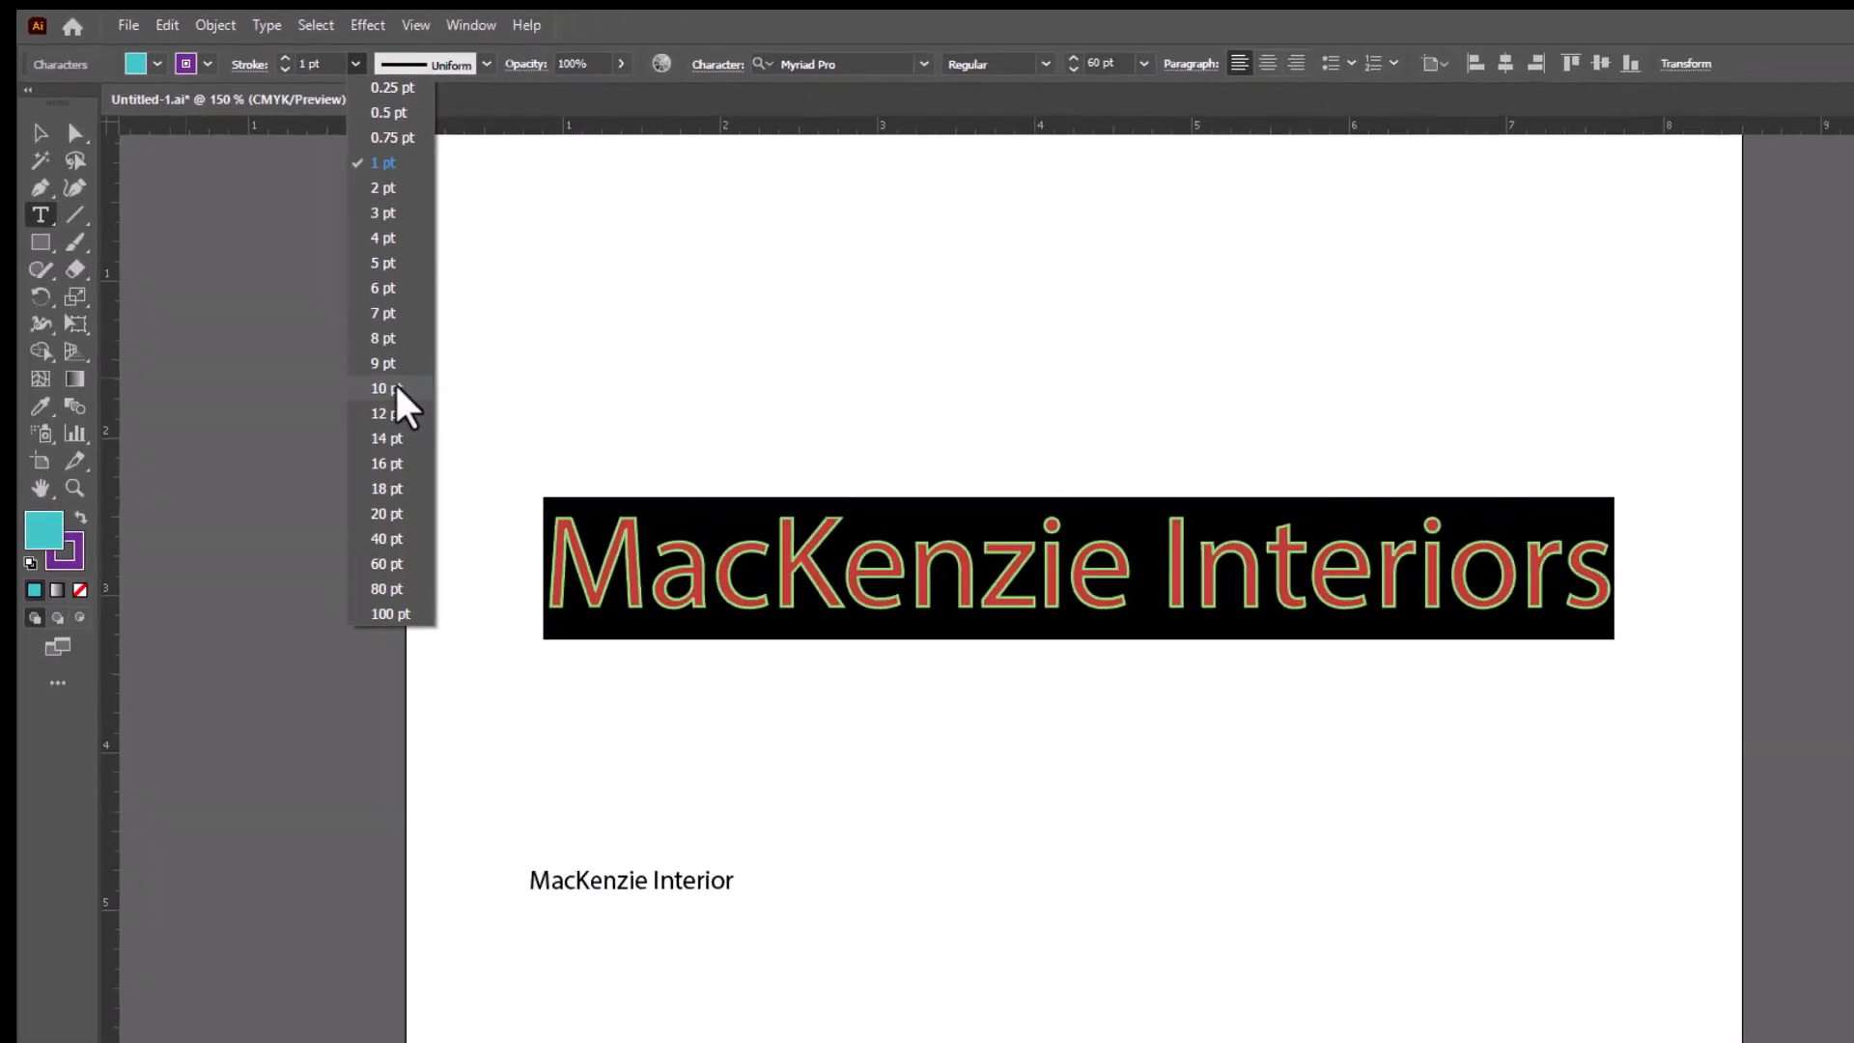
pyautogui.click(720, 695)
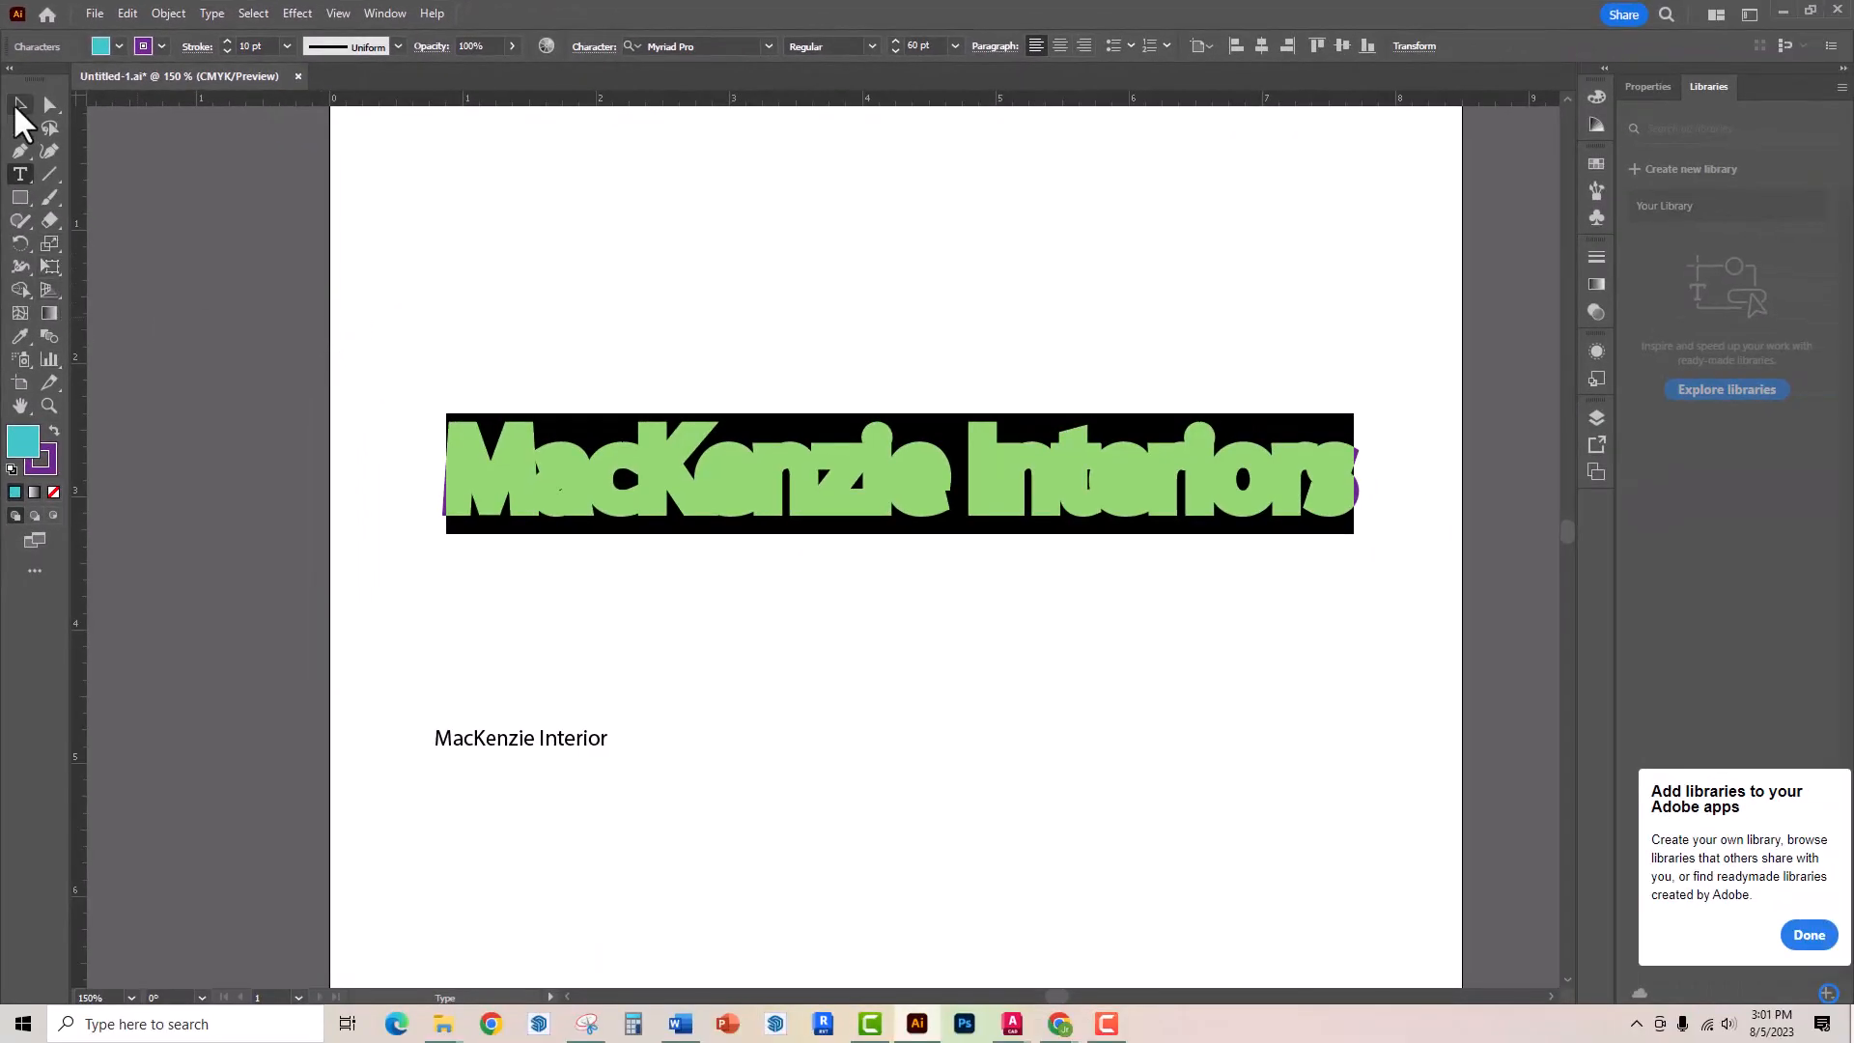
pyautogui.click(18, 102)
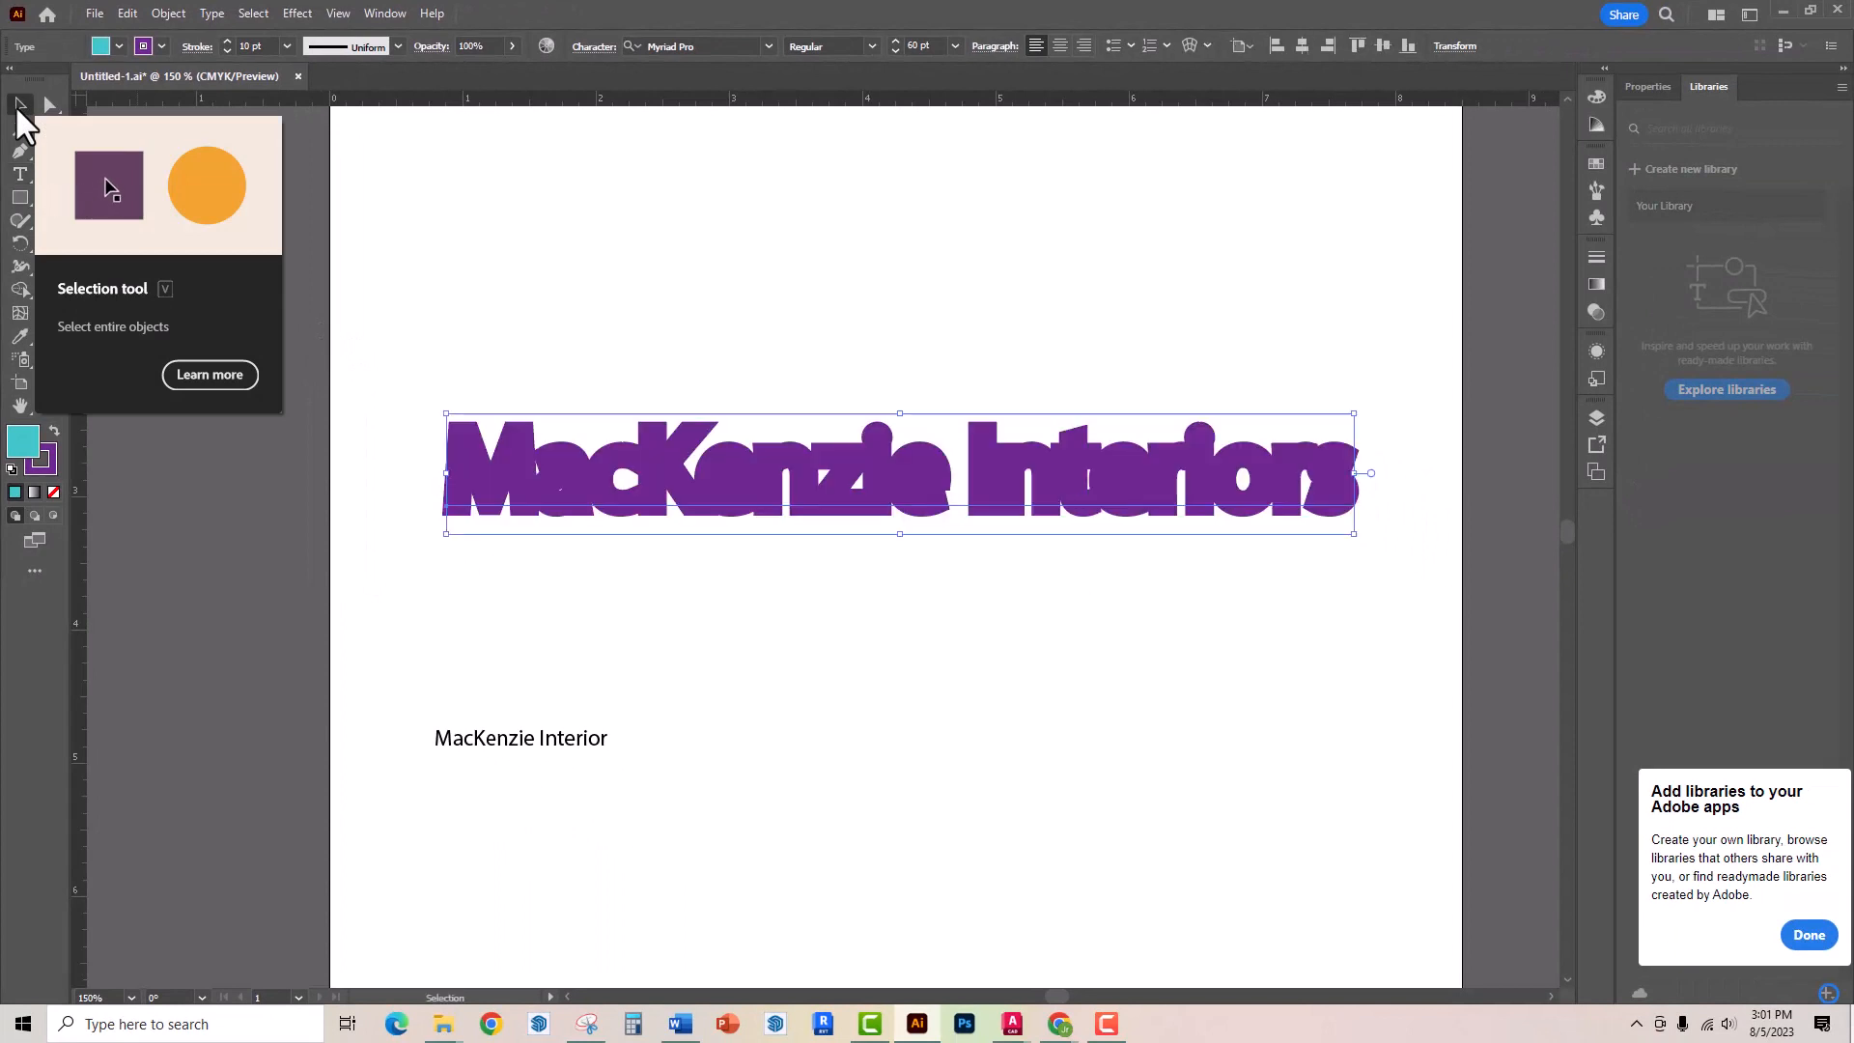
pyautogui.click(559, 253)
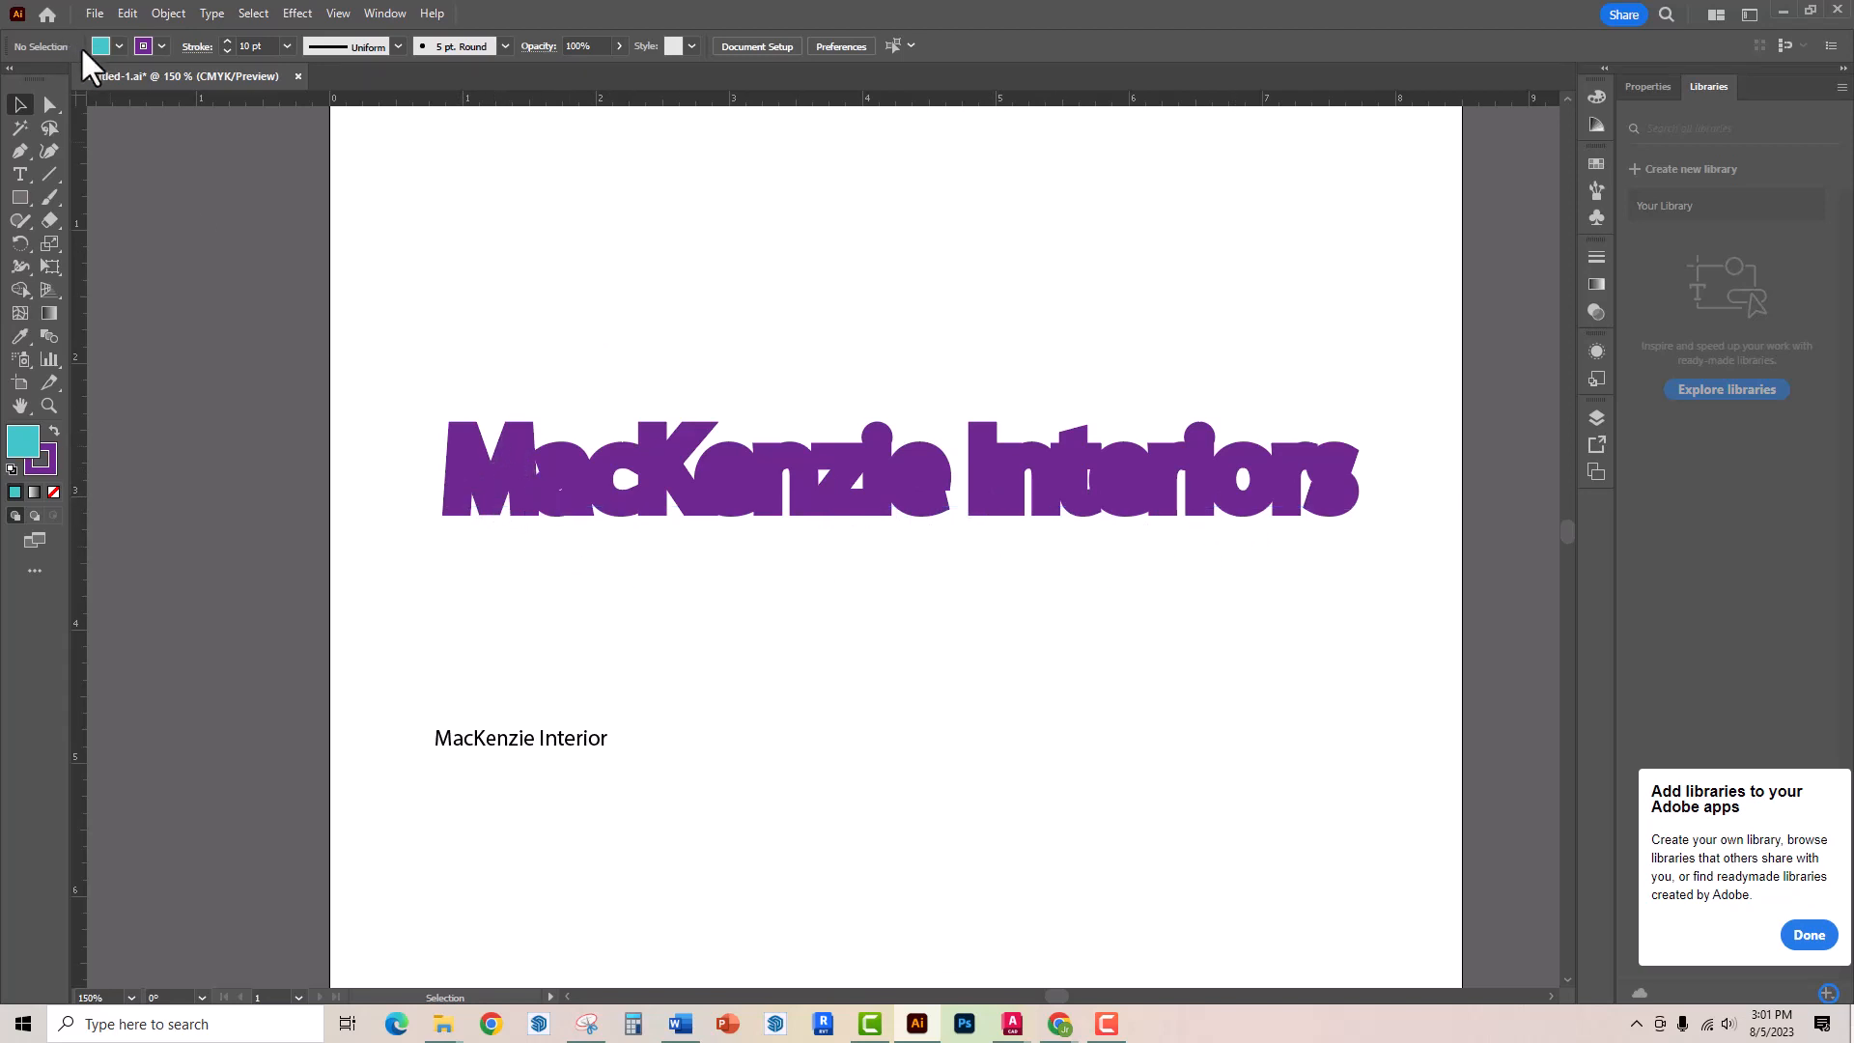
# Reselect the heading text and set its stroke weight to 2 pt, then deselect
pyautogui.click(20, 175)
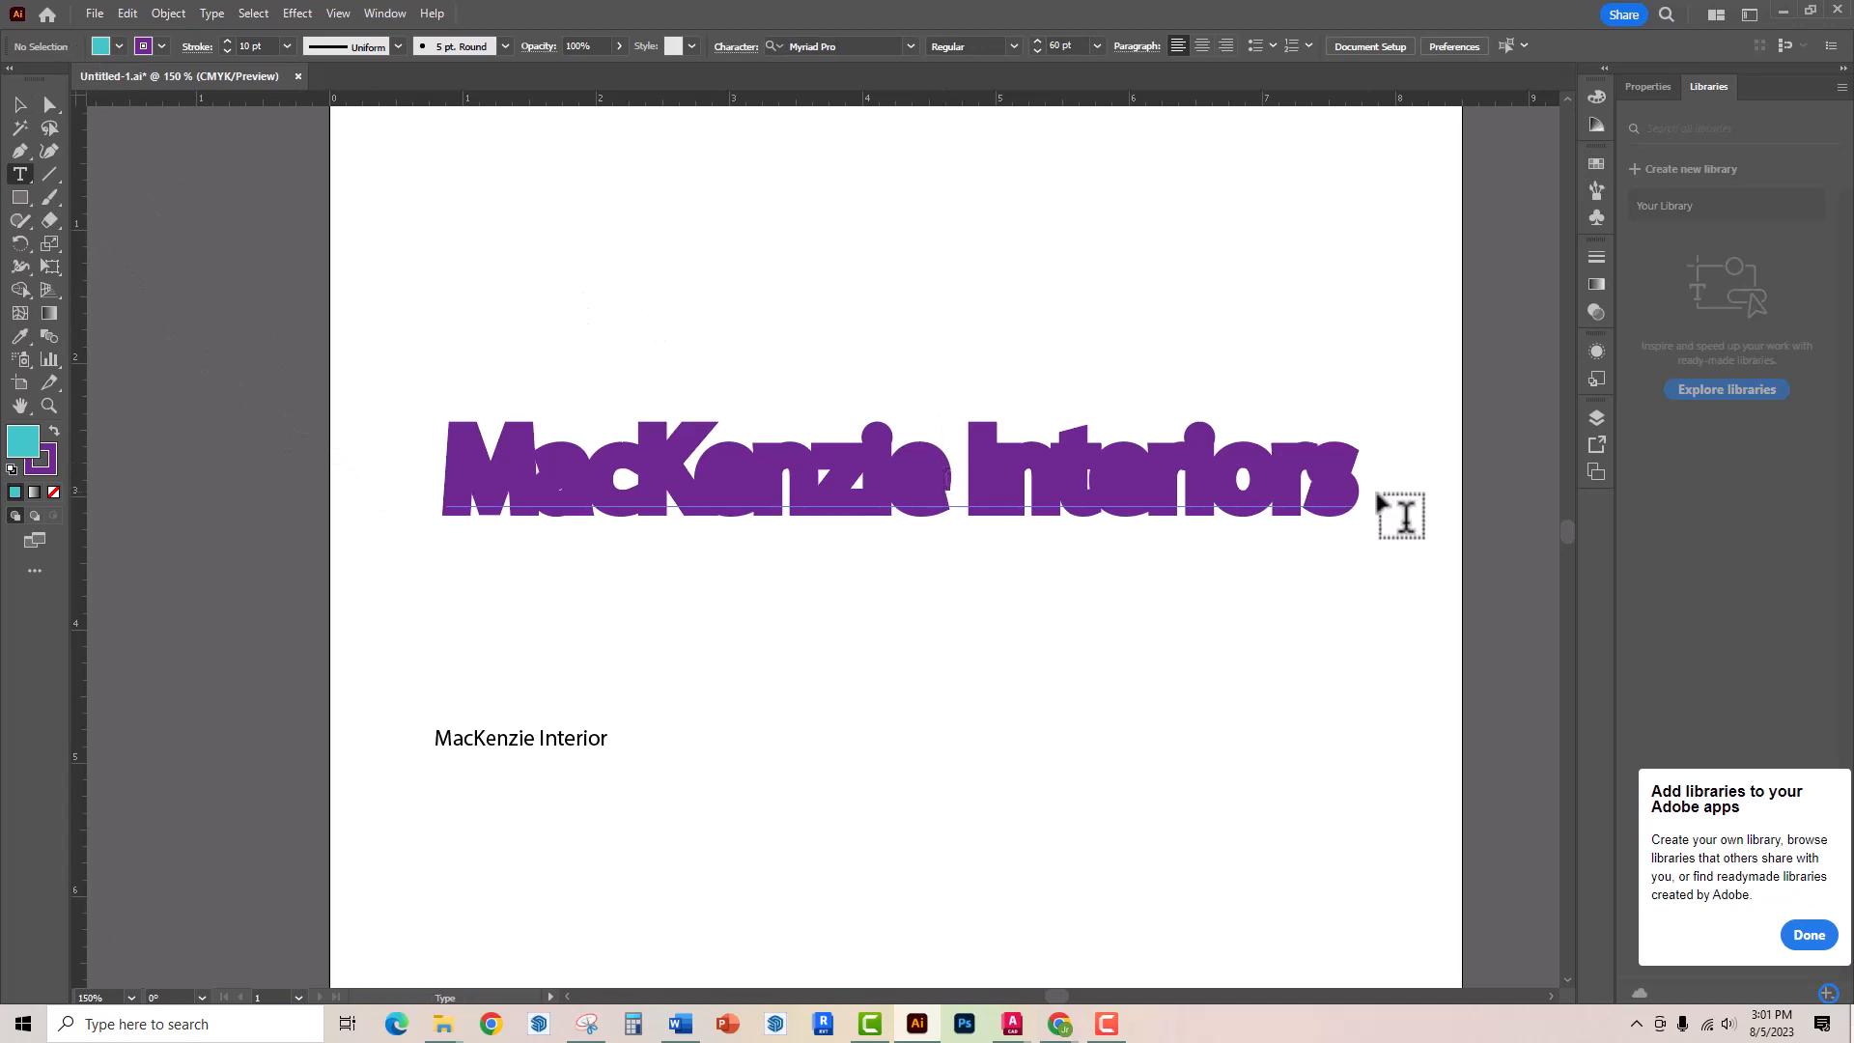
pyautogui.moveTo(1348, 468); pyautogui.dragTo(446, 417)
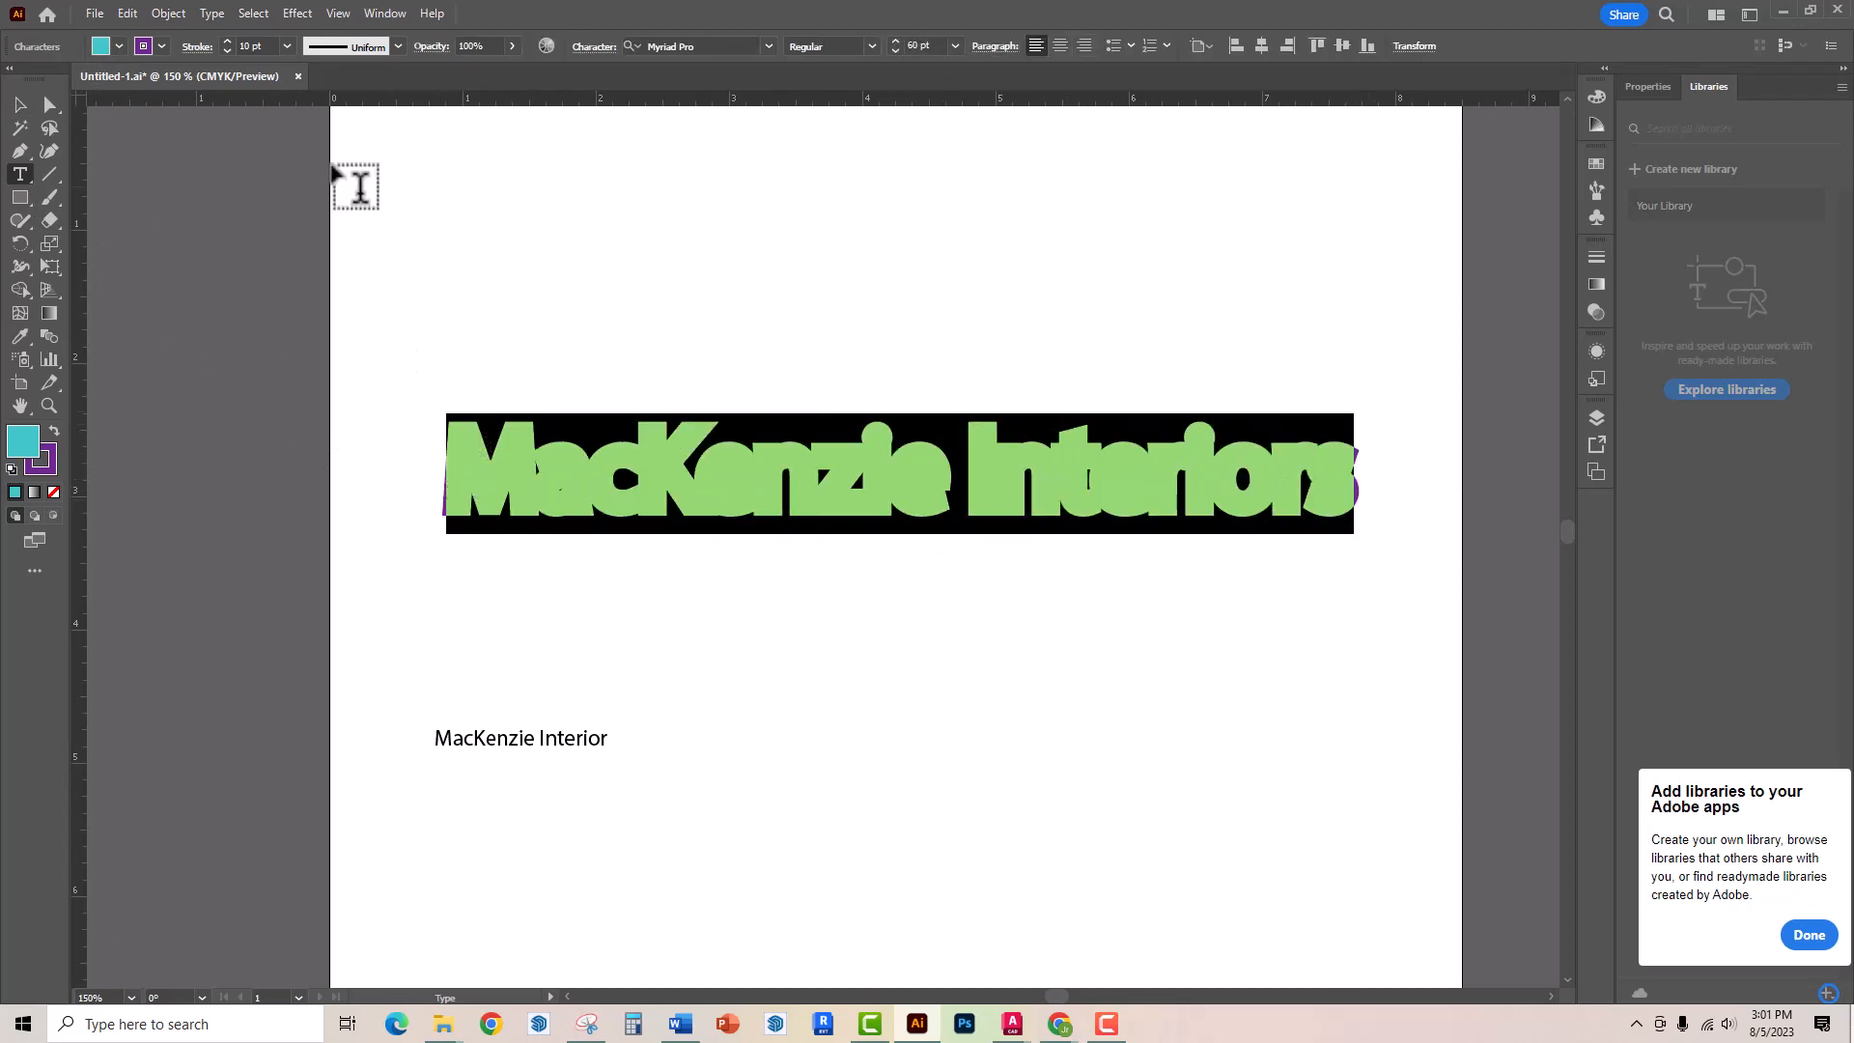
pyautogui.click(287, 46)
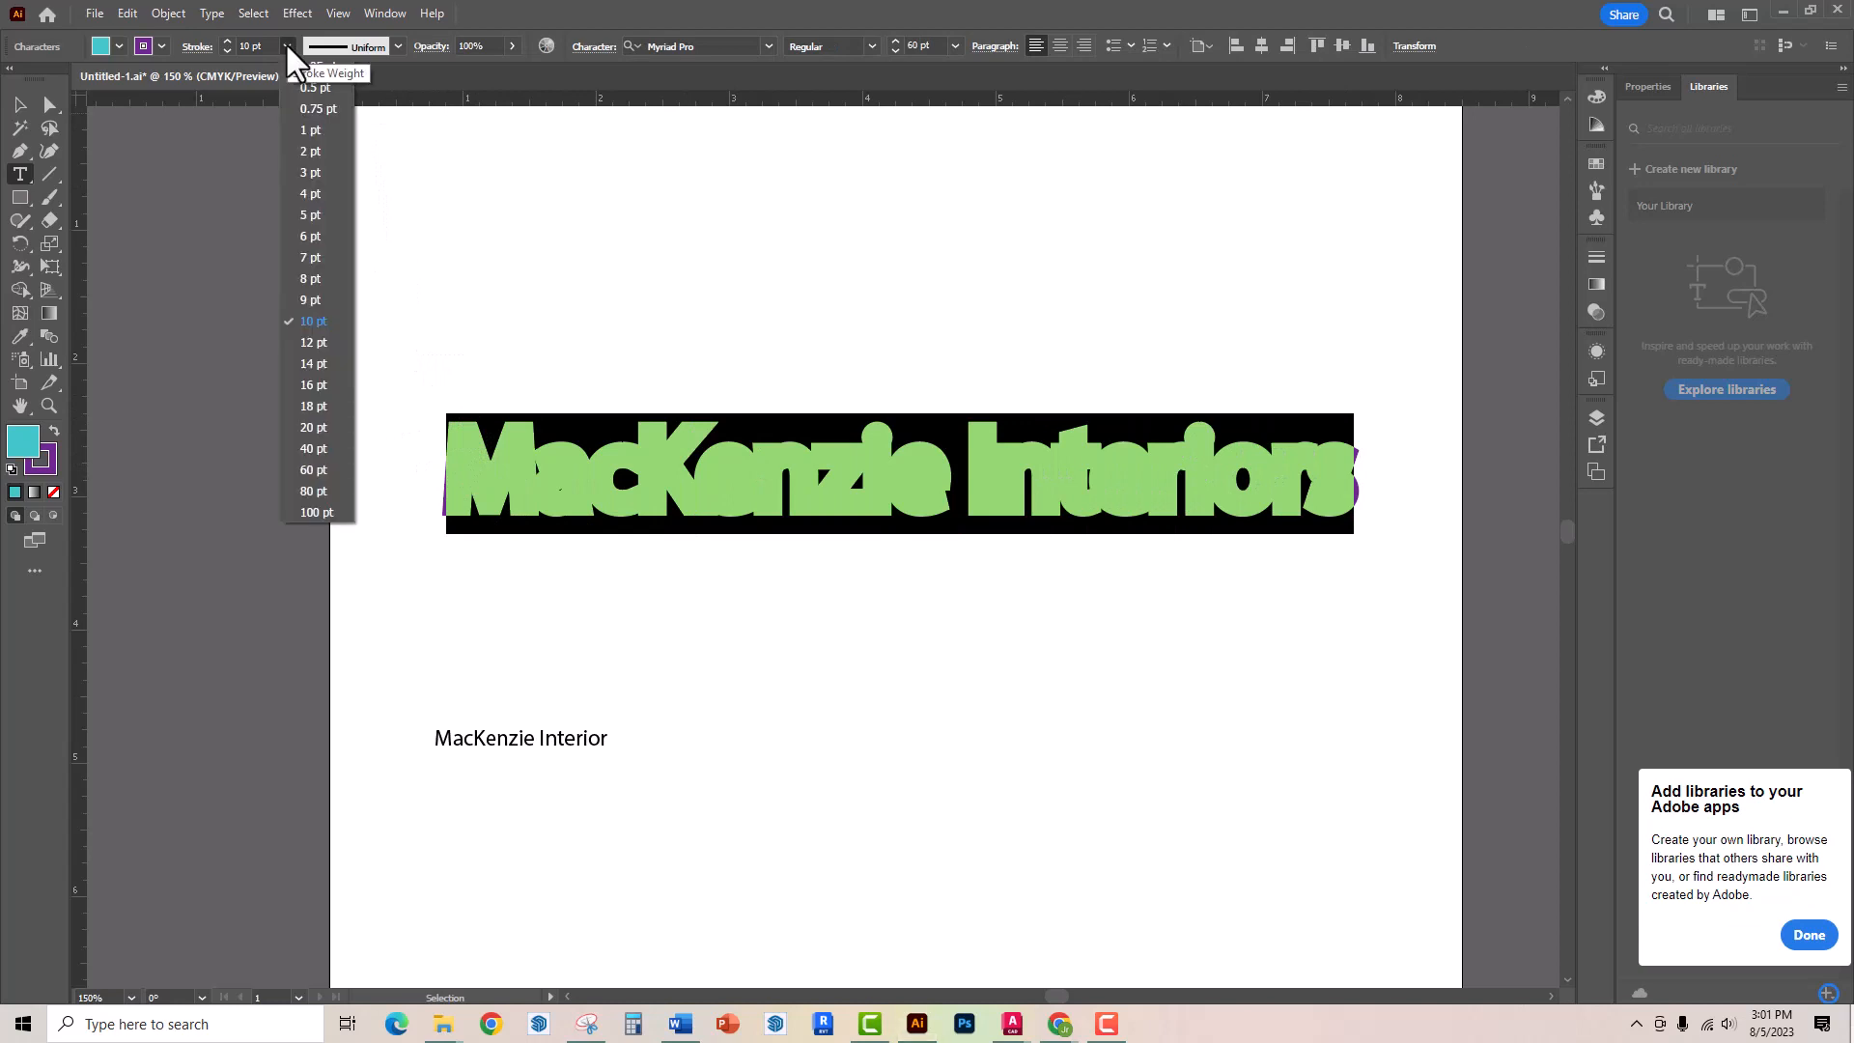
pyautogui.click(315, 146)
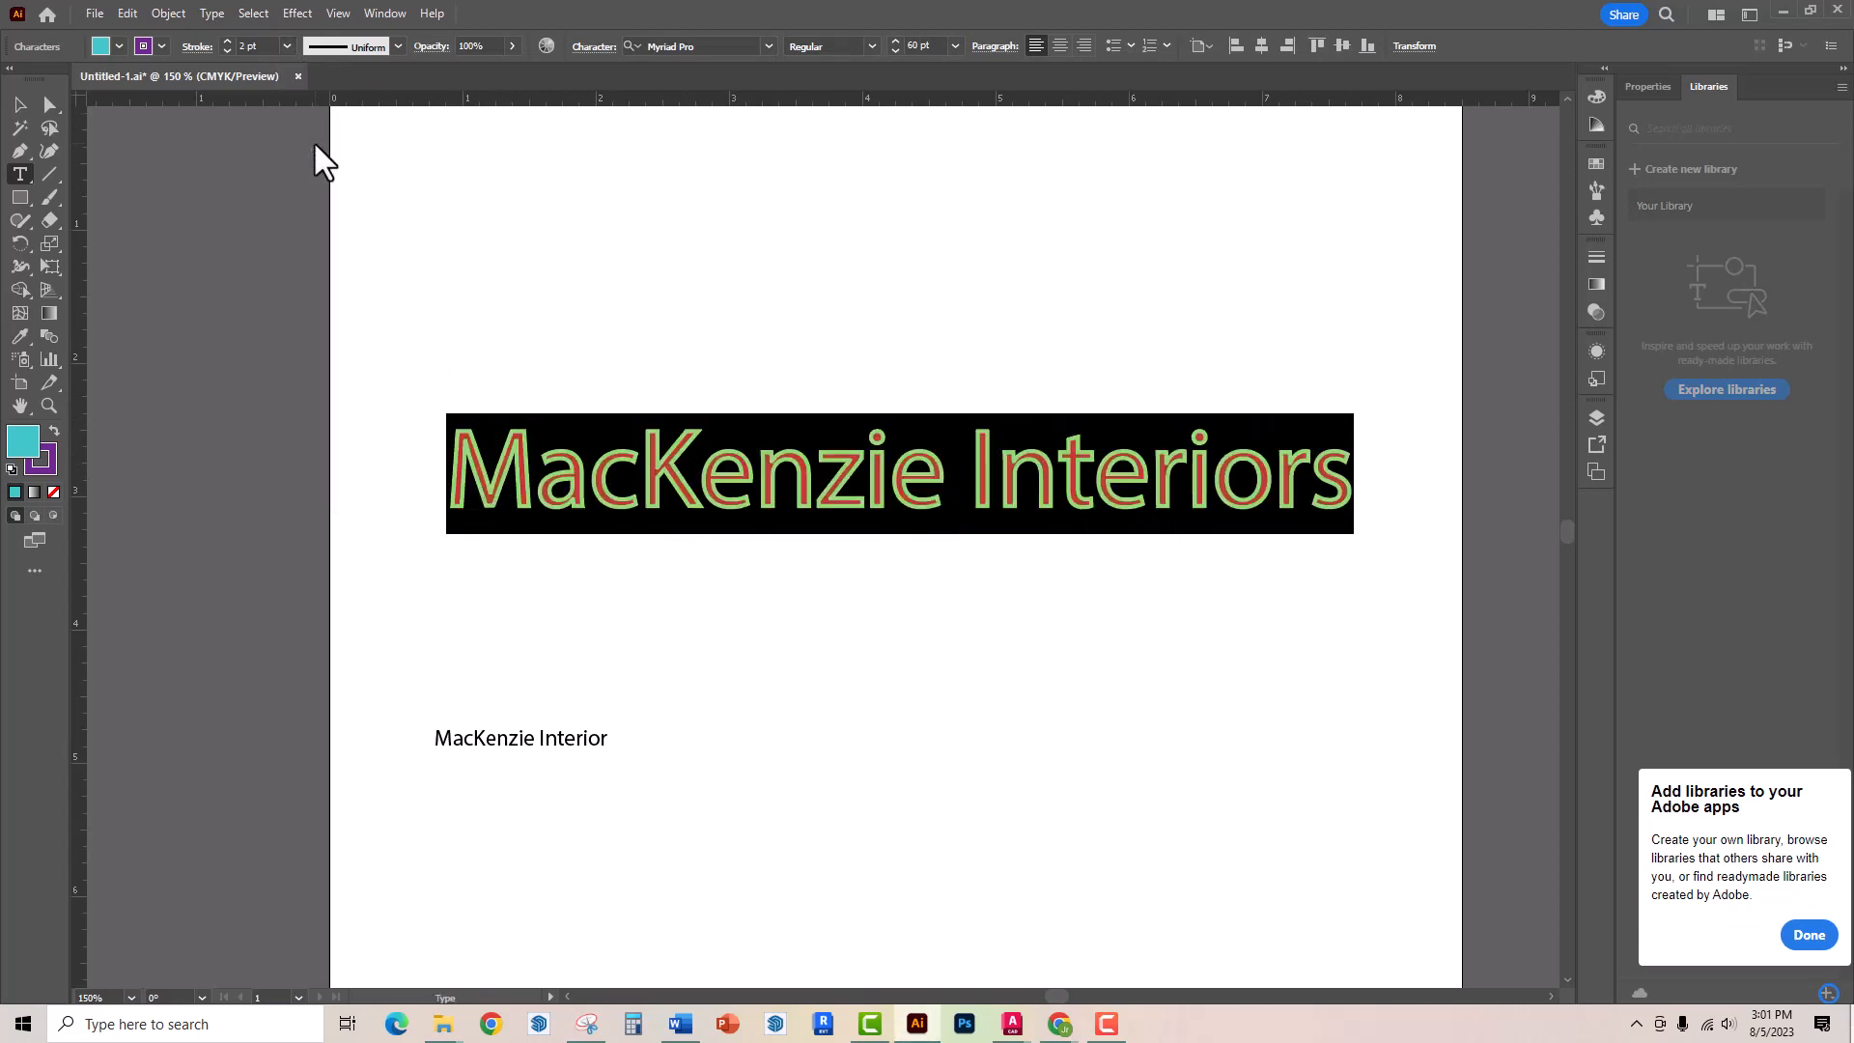
pyautogui.click(286, 46)
pyautogui.click(309, 174)
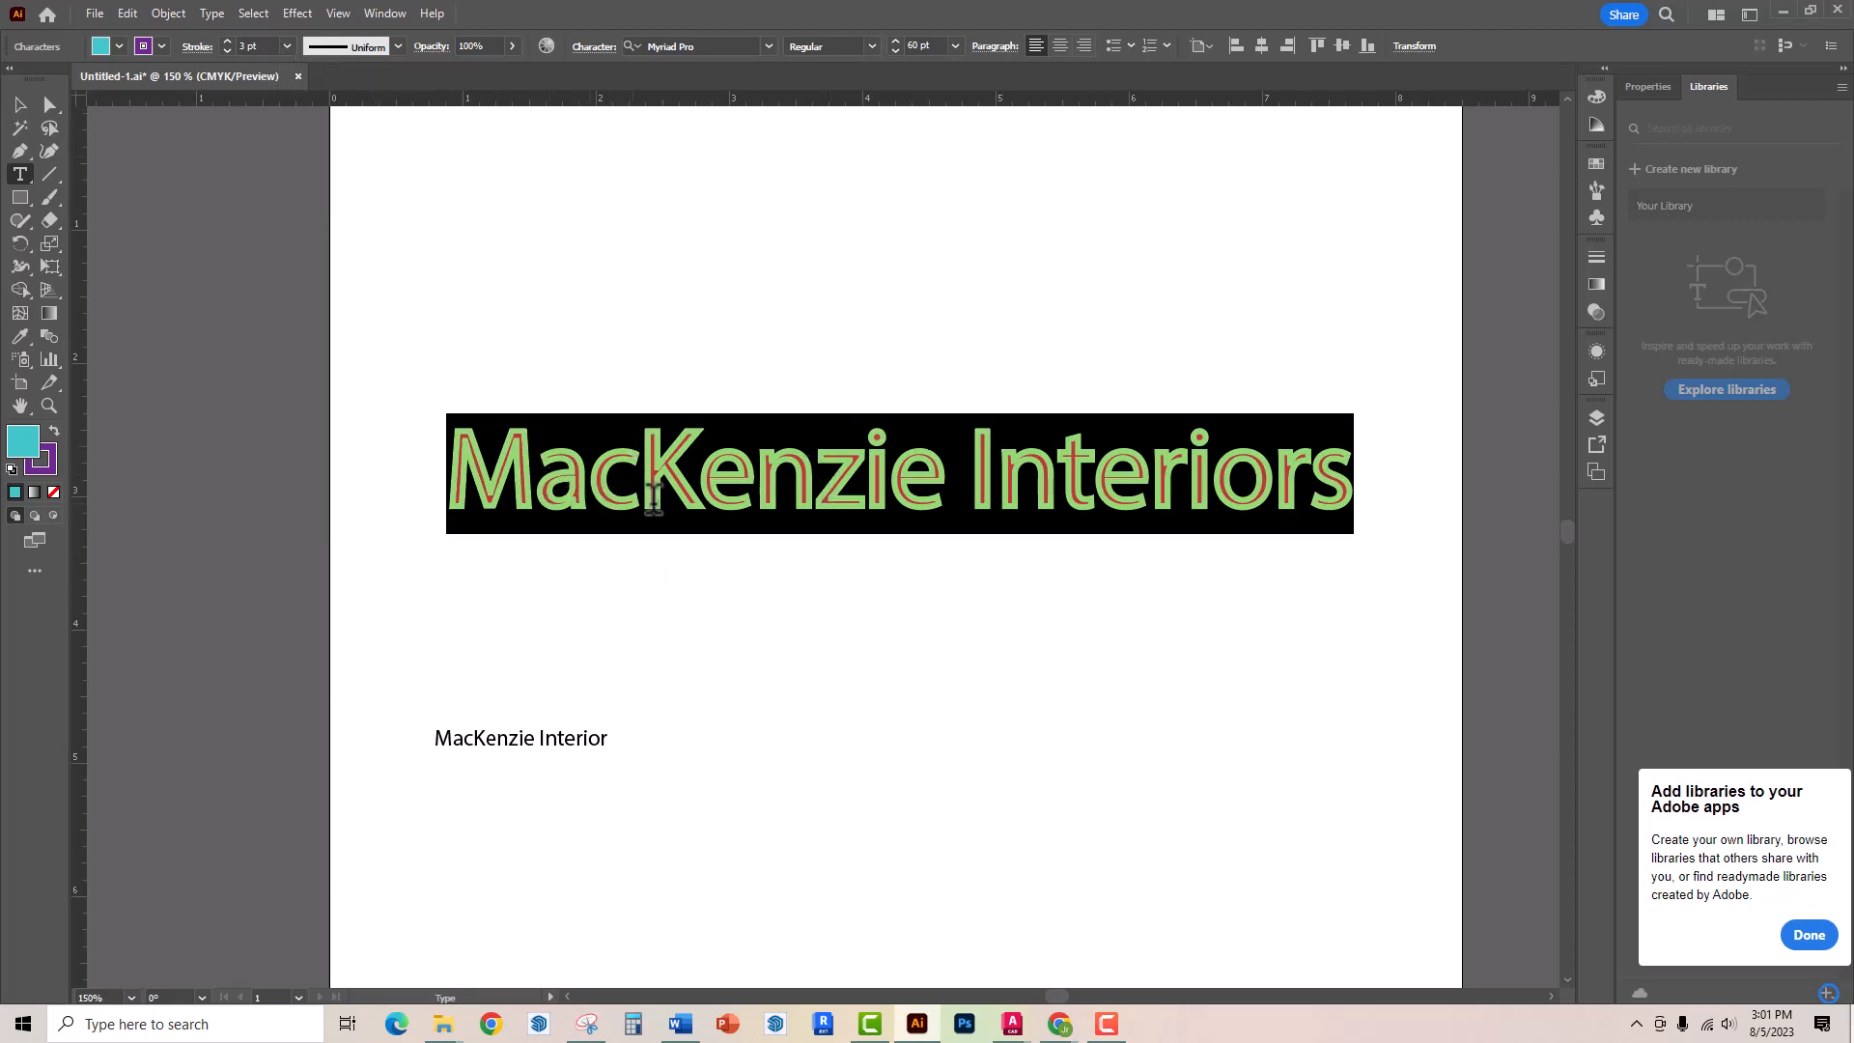
pyautogui.click(287, 47)
pyautogui.click(313, 152)
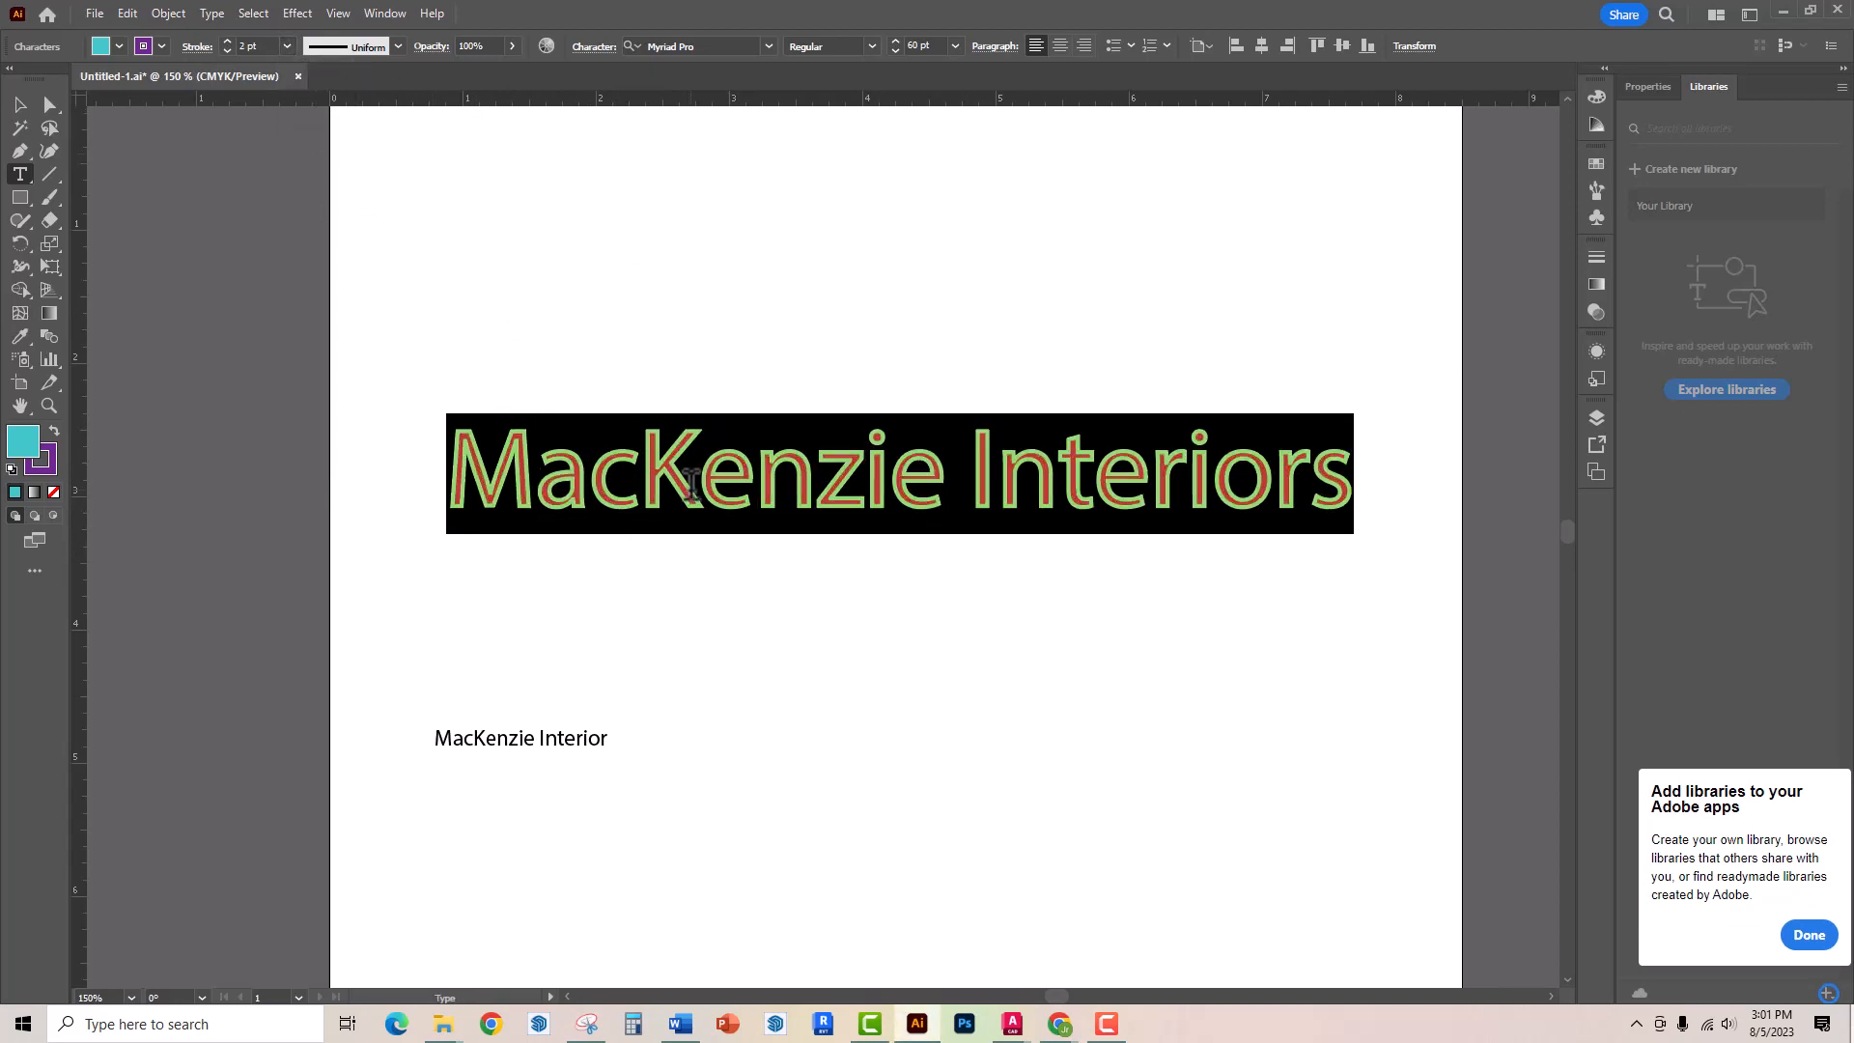
pyautogui.click(19, 103)
pyautogui.click(443, 260)
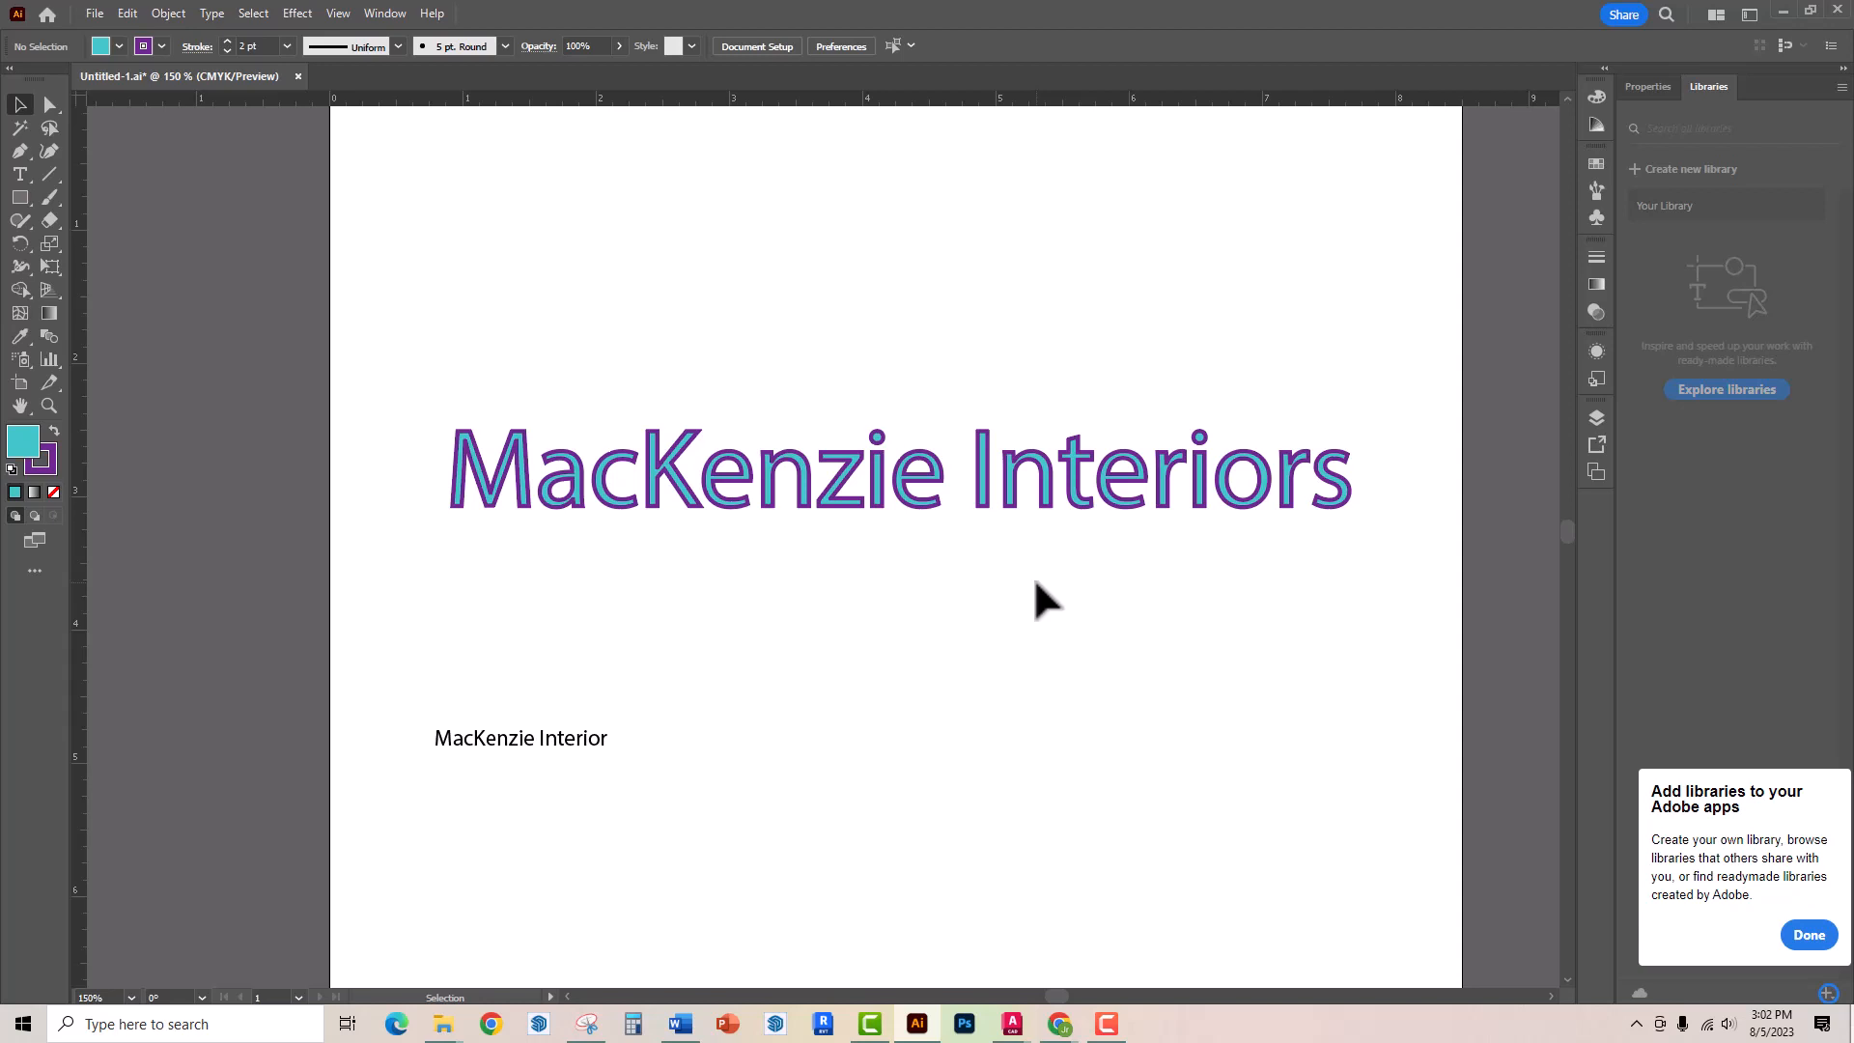
pyautogui.click(287, 46)
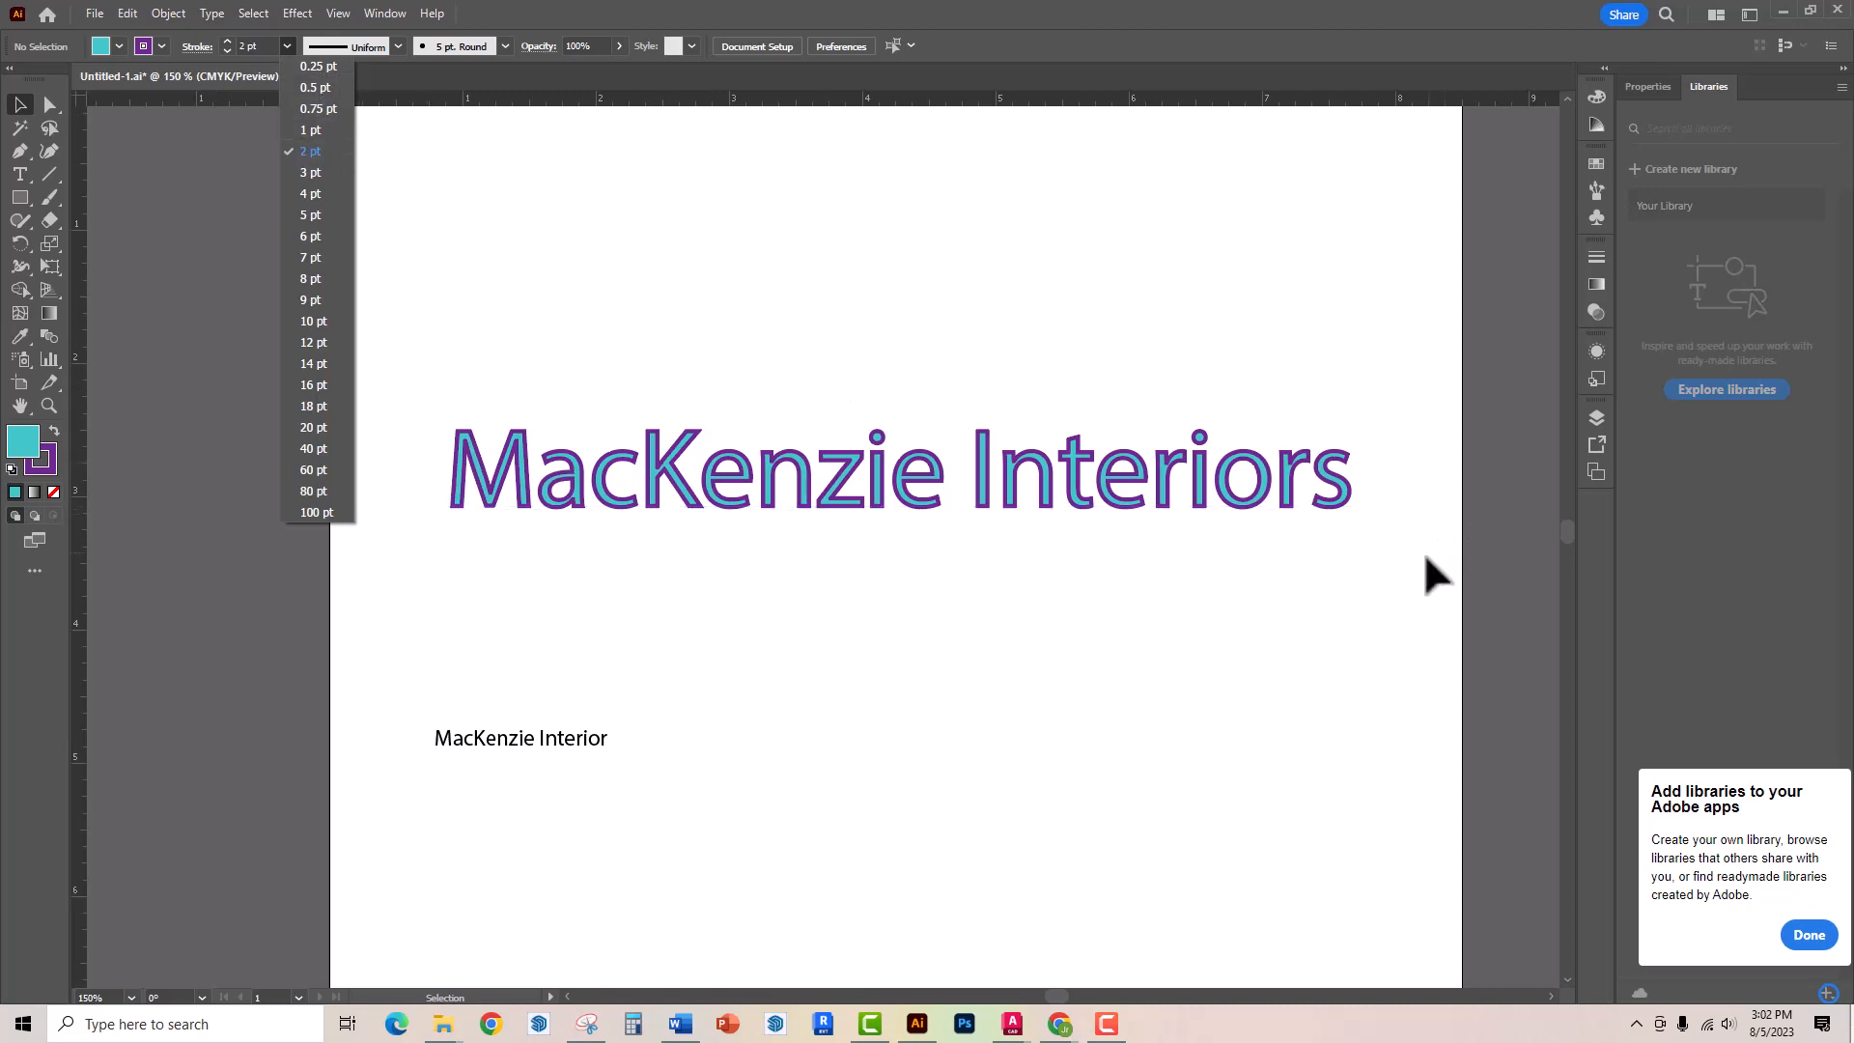
pyautogui.click(21, 100)
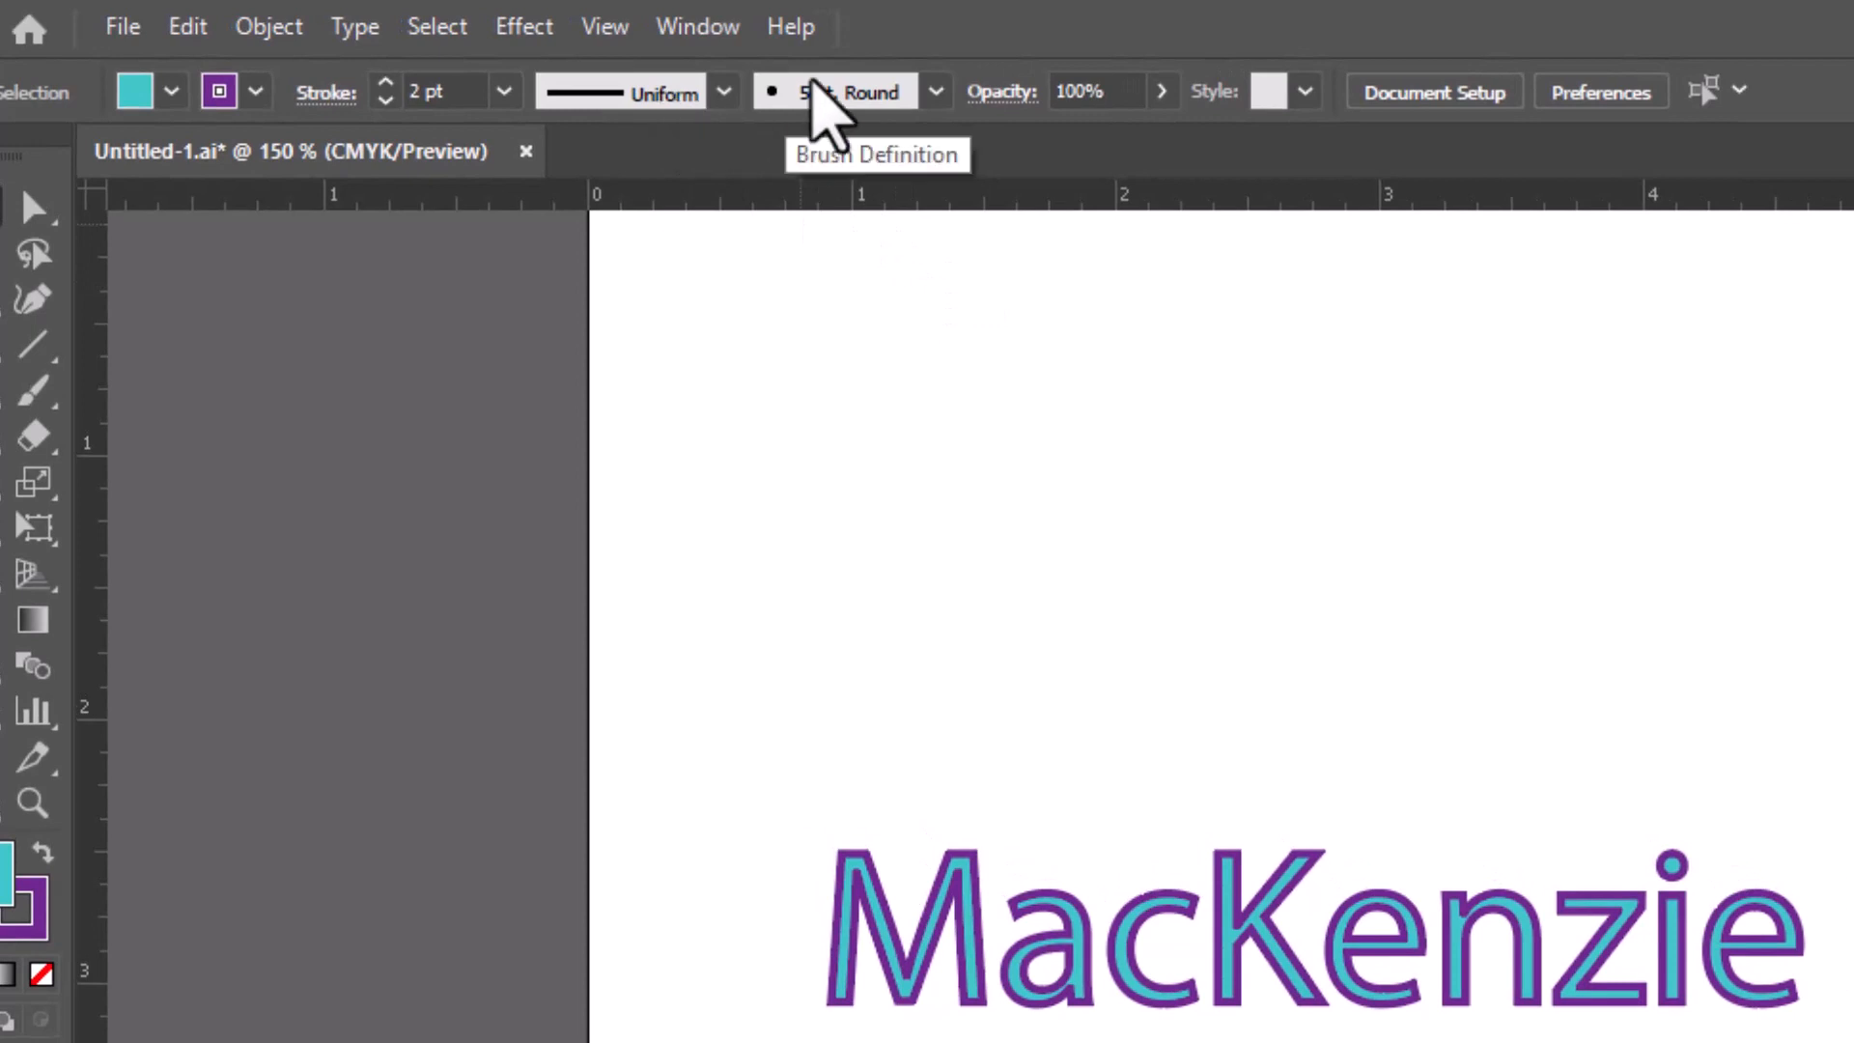
pyautogui.click(723, 92)
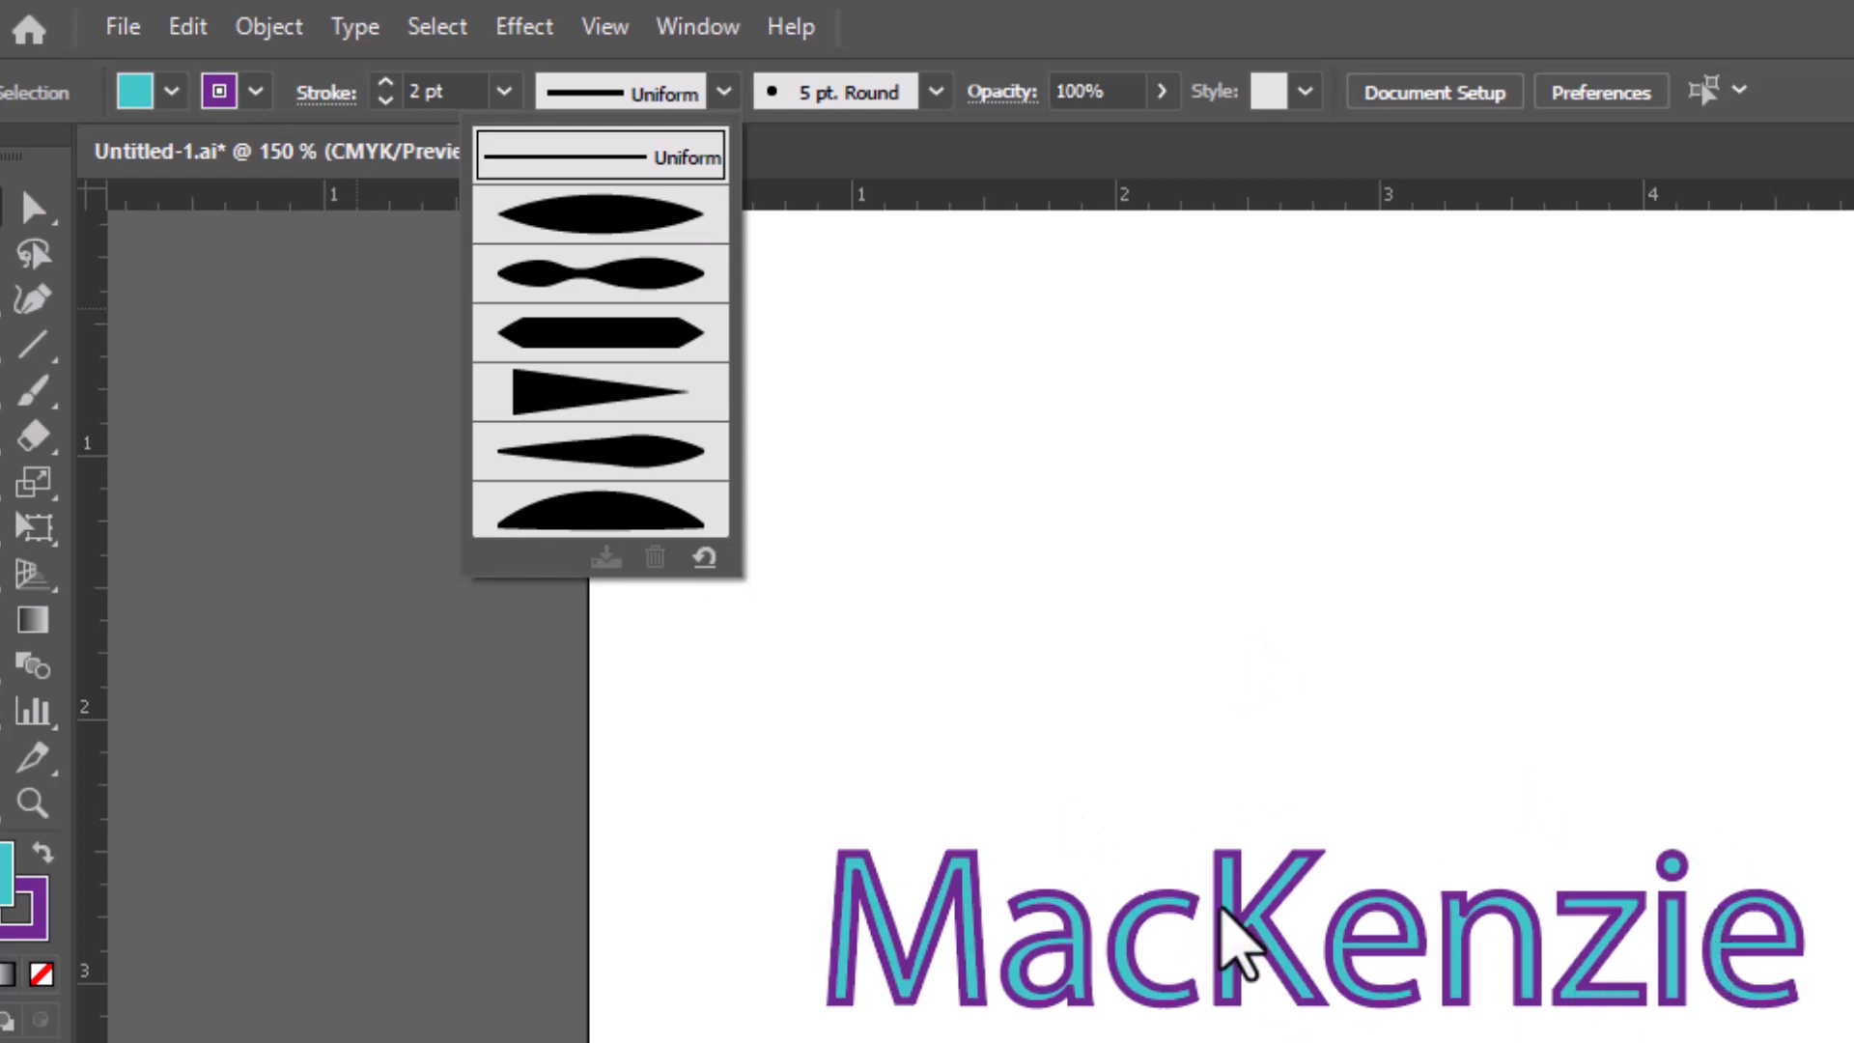
pyautogui.click(1236, 951)
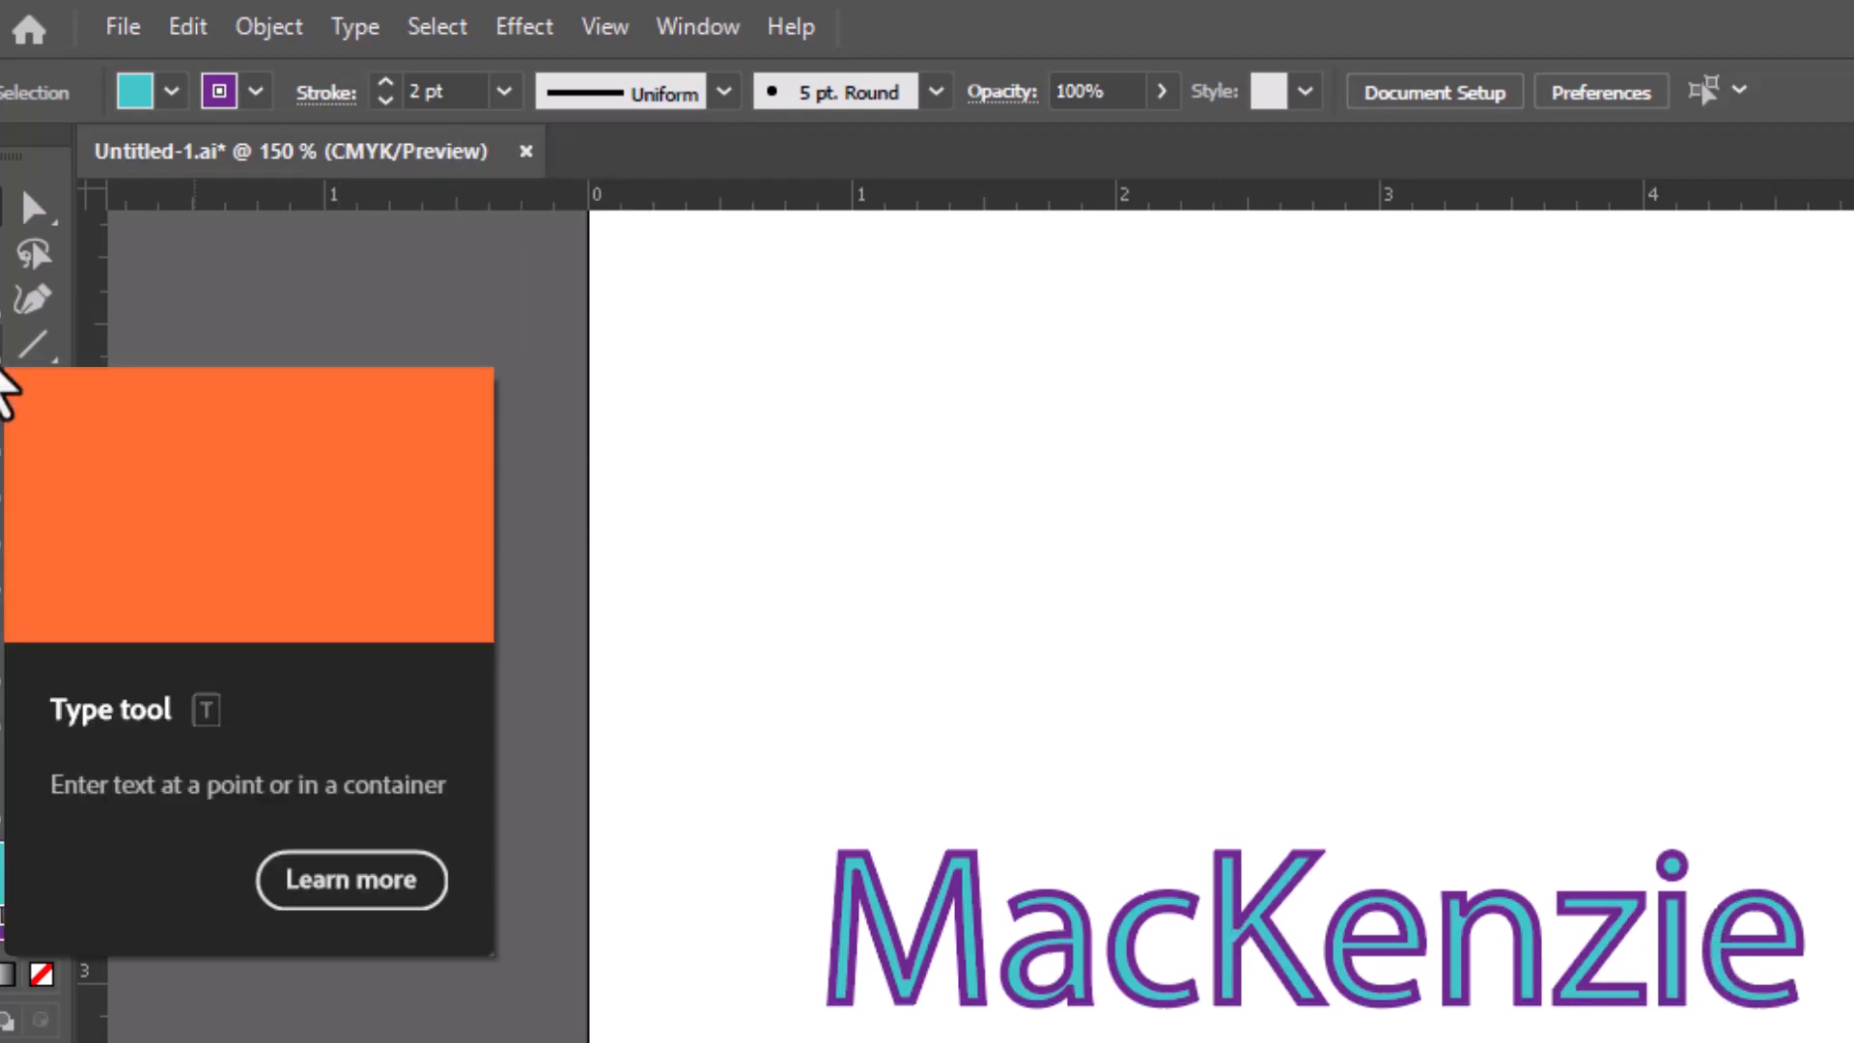
# Select the heading text and try to apply a variable width profile to its stroke
pyautogui.click(3, 375)
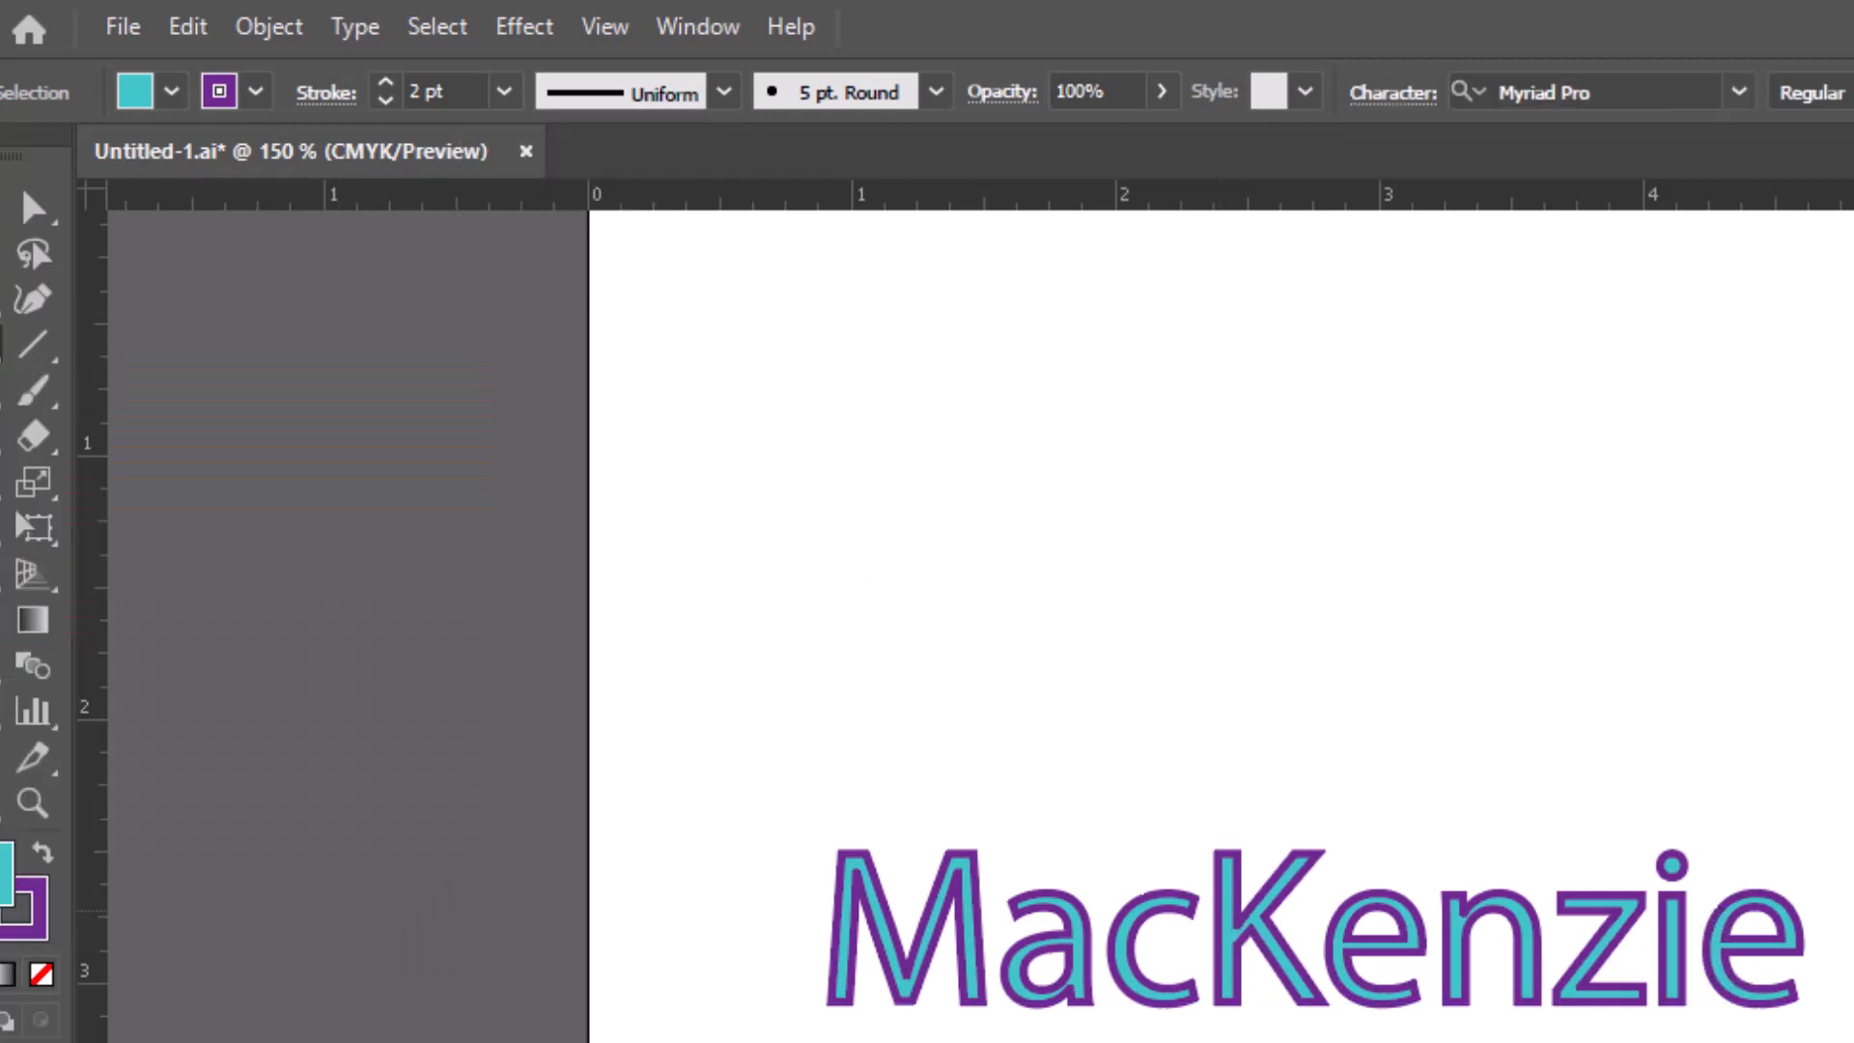
pyautogui.moveTo(1850, 908); pyautogui.dragTo(849, 833)
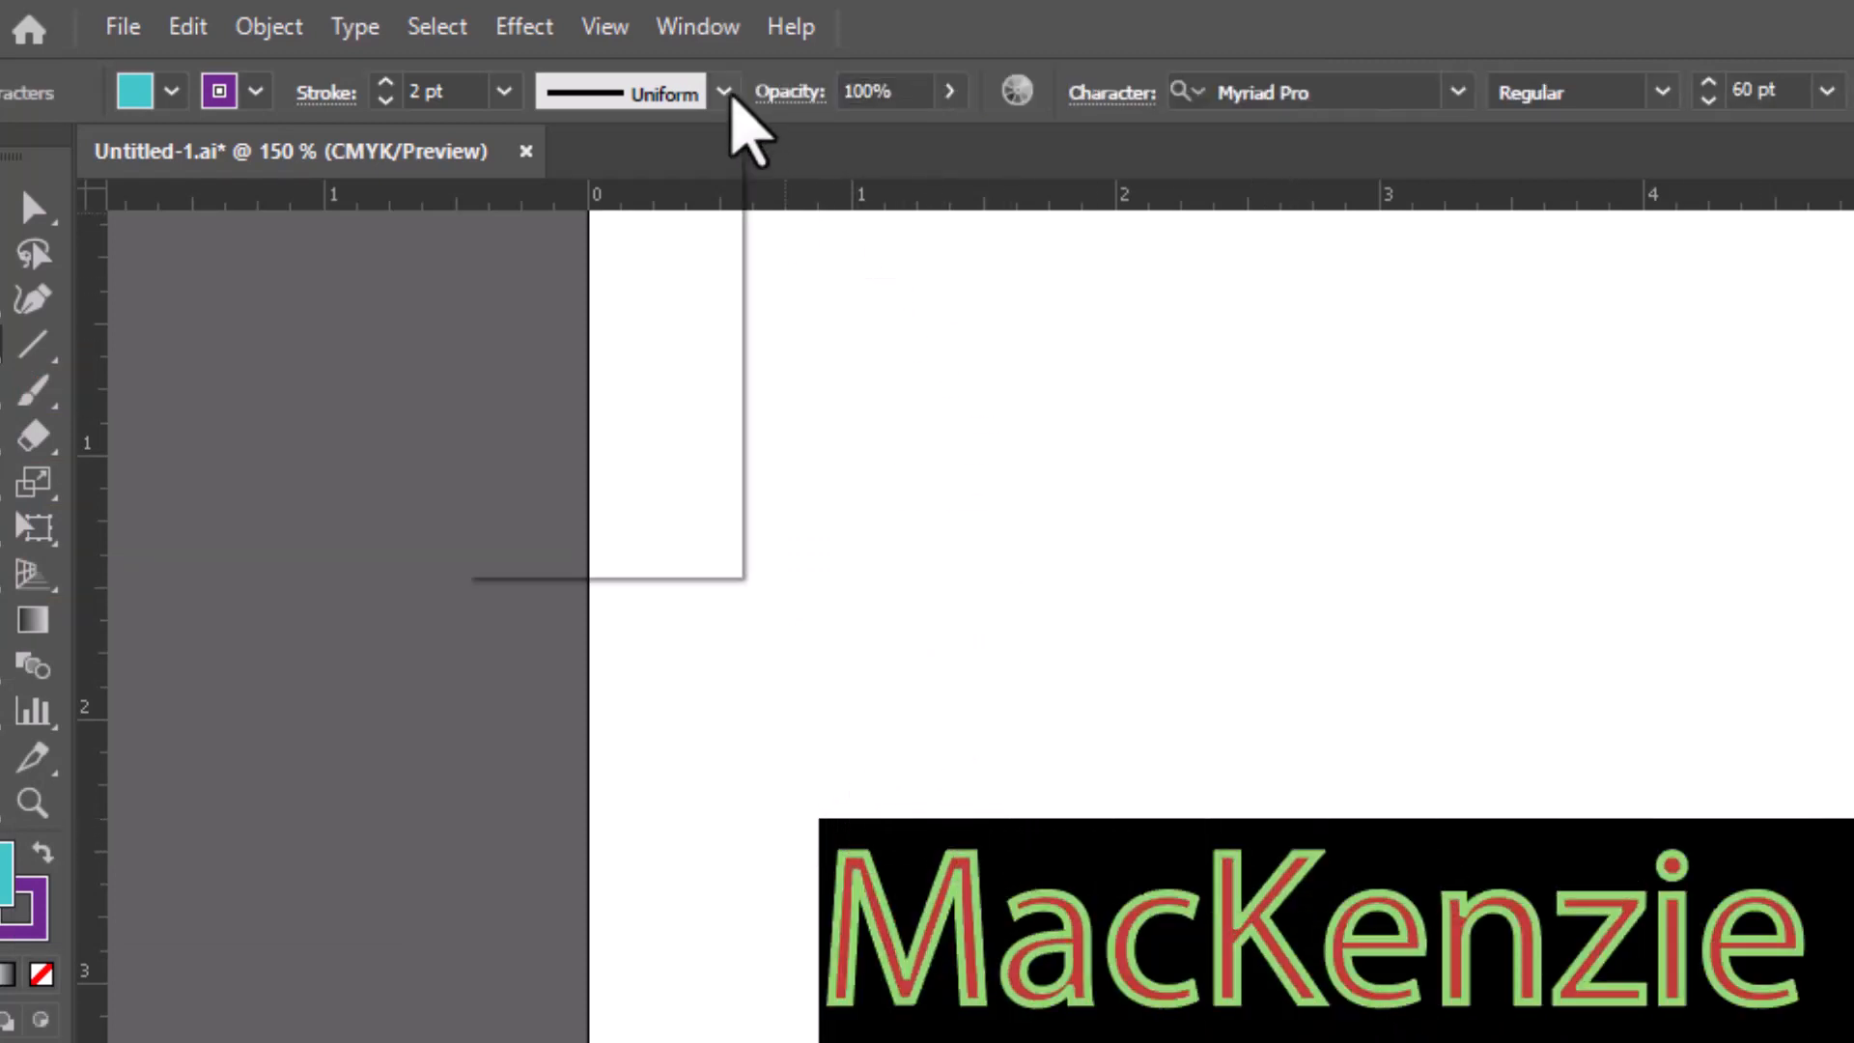
pyautogui.click(723, 93)
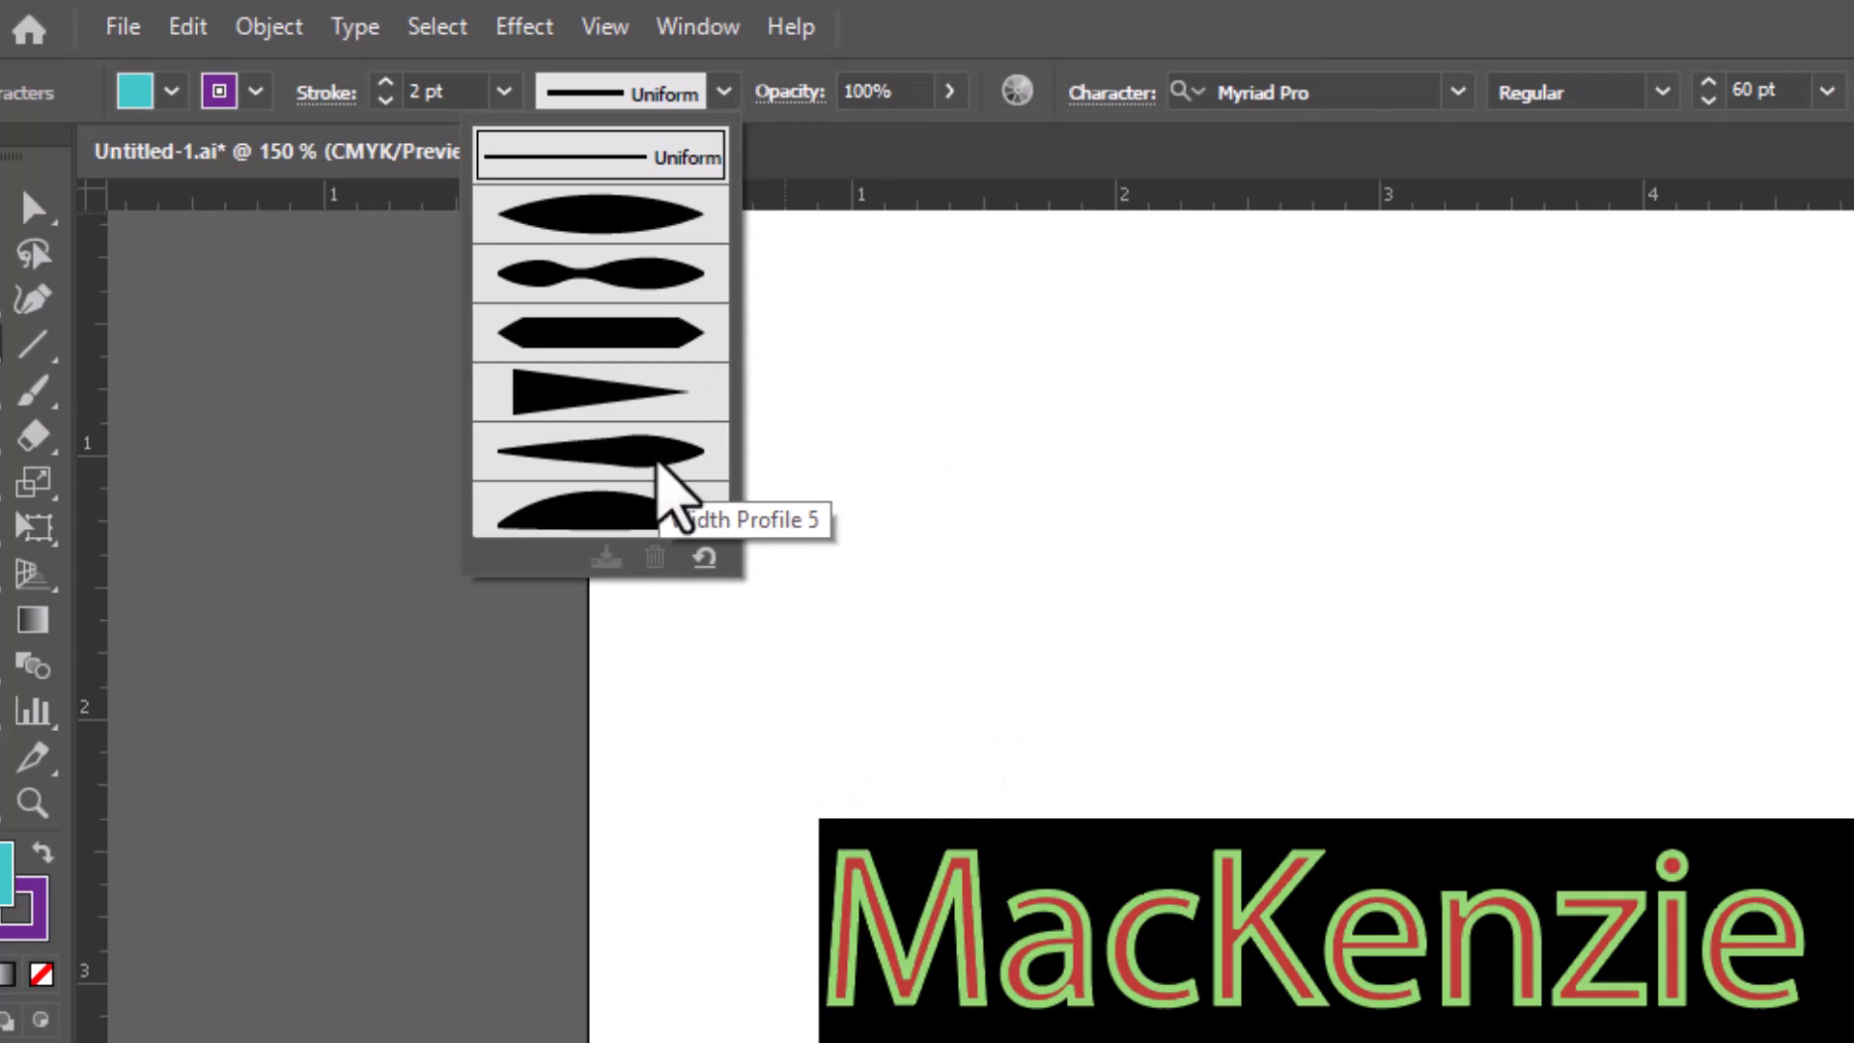
pyautogui.click(656, 463)
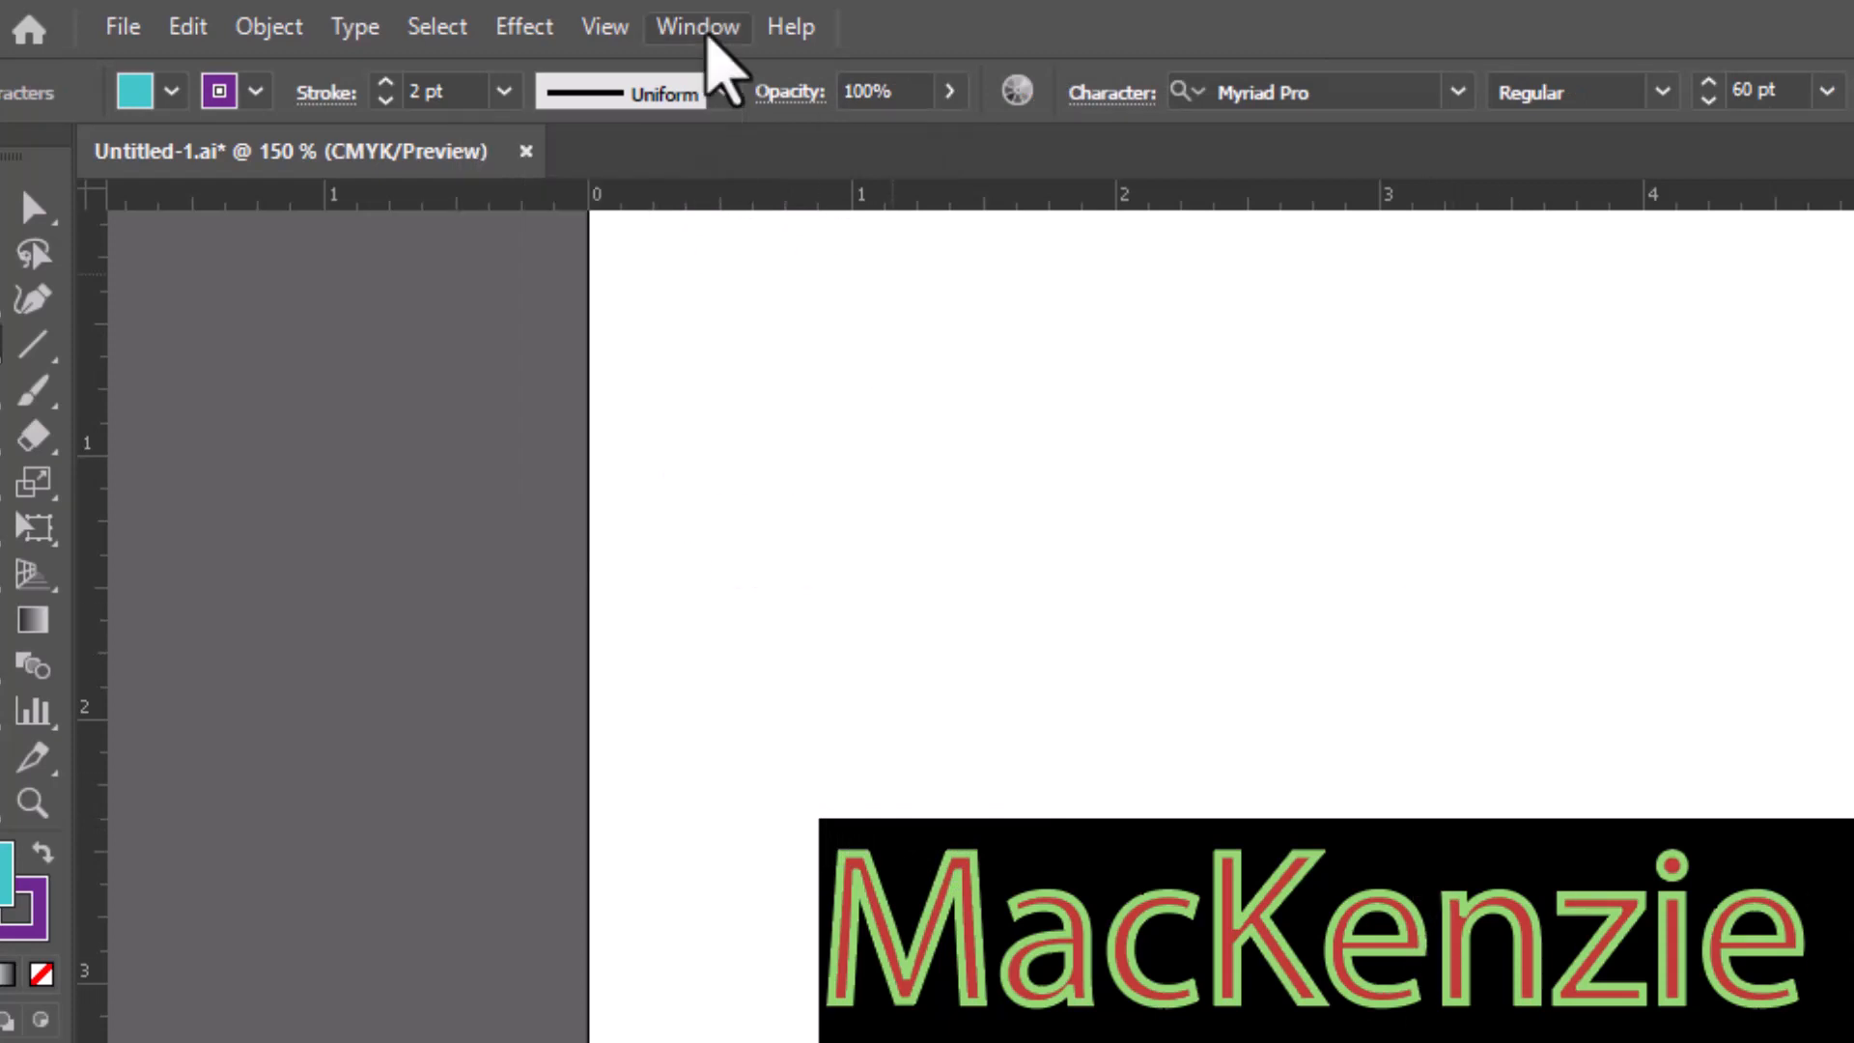
pyautogui.click(723, 93)
pyautogui.click(627, 487)
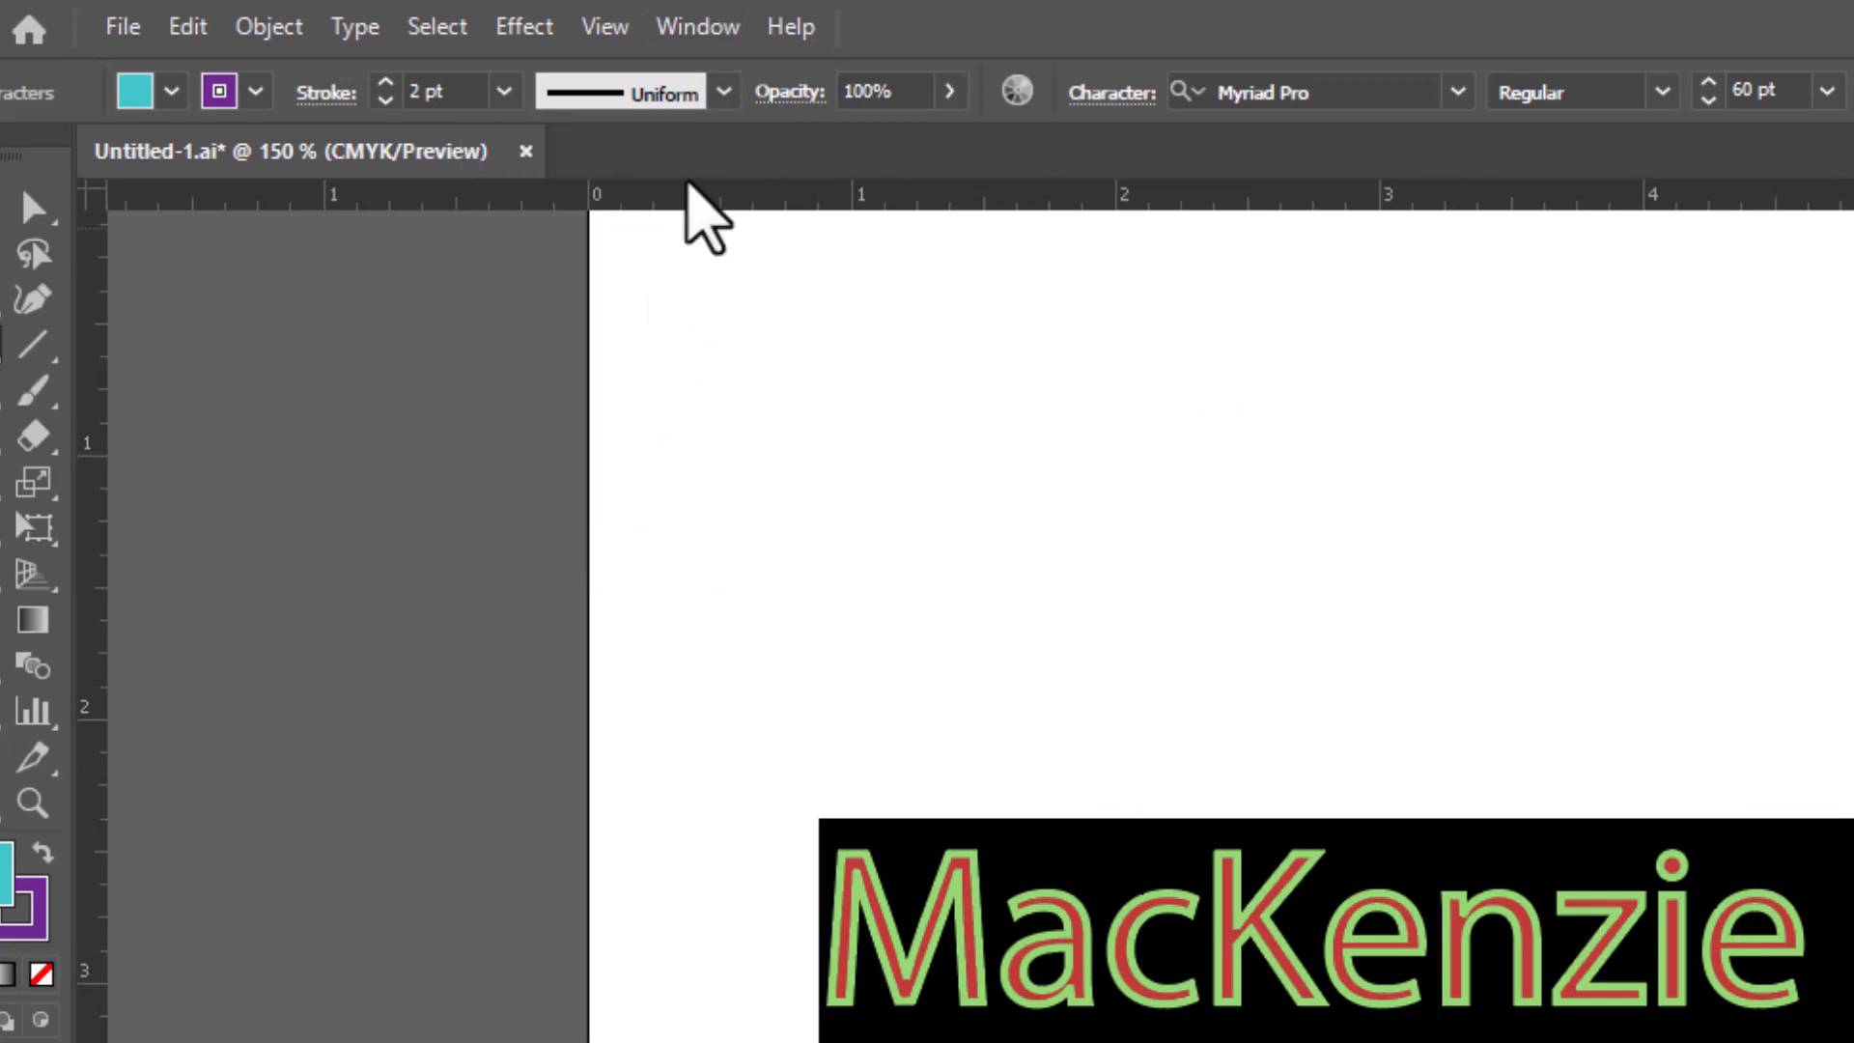
pyautogui.click(723, 93)
pyautogui.click(619, 334)
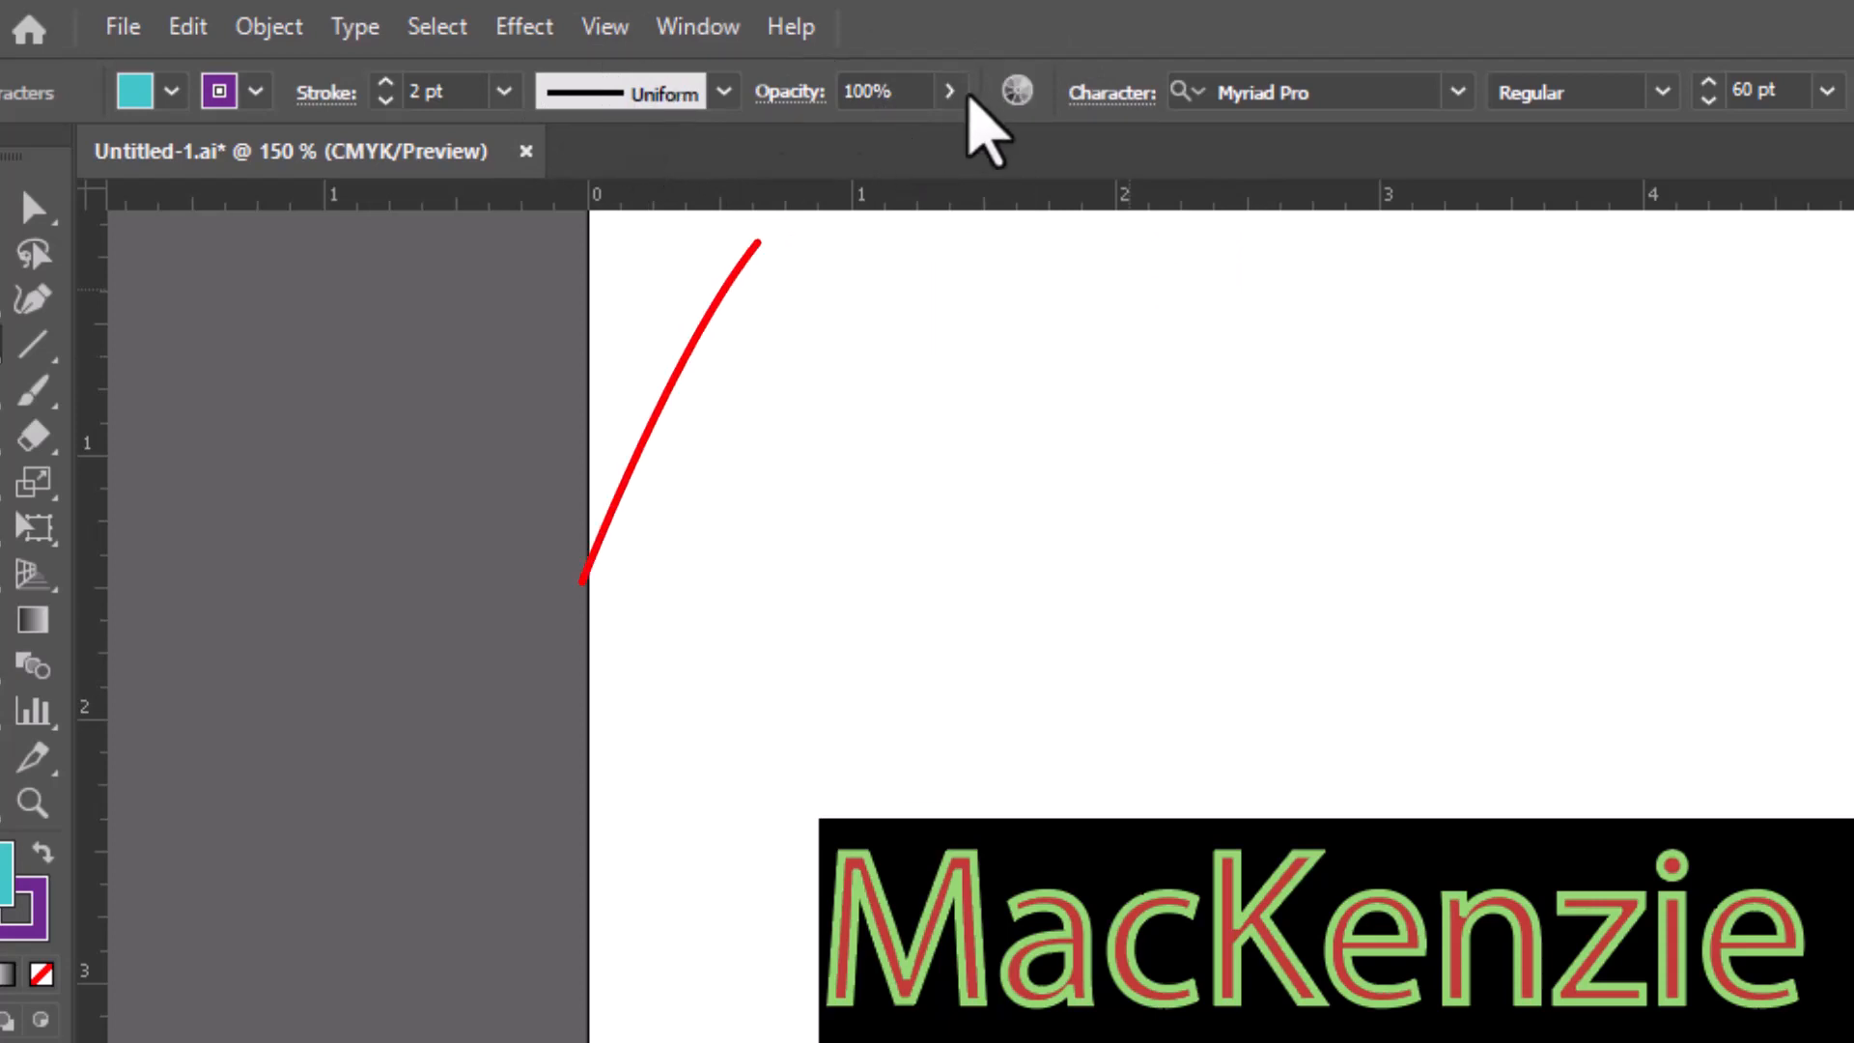
# Drag the heading's opacity slider down to 49% and back to 100%
pyautogui.click(949, 92)
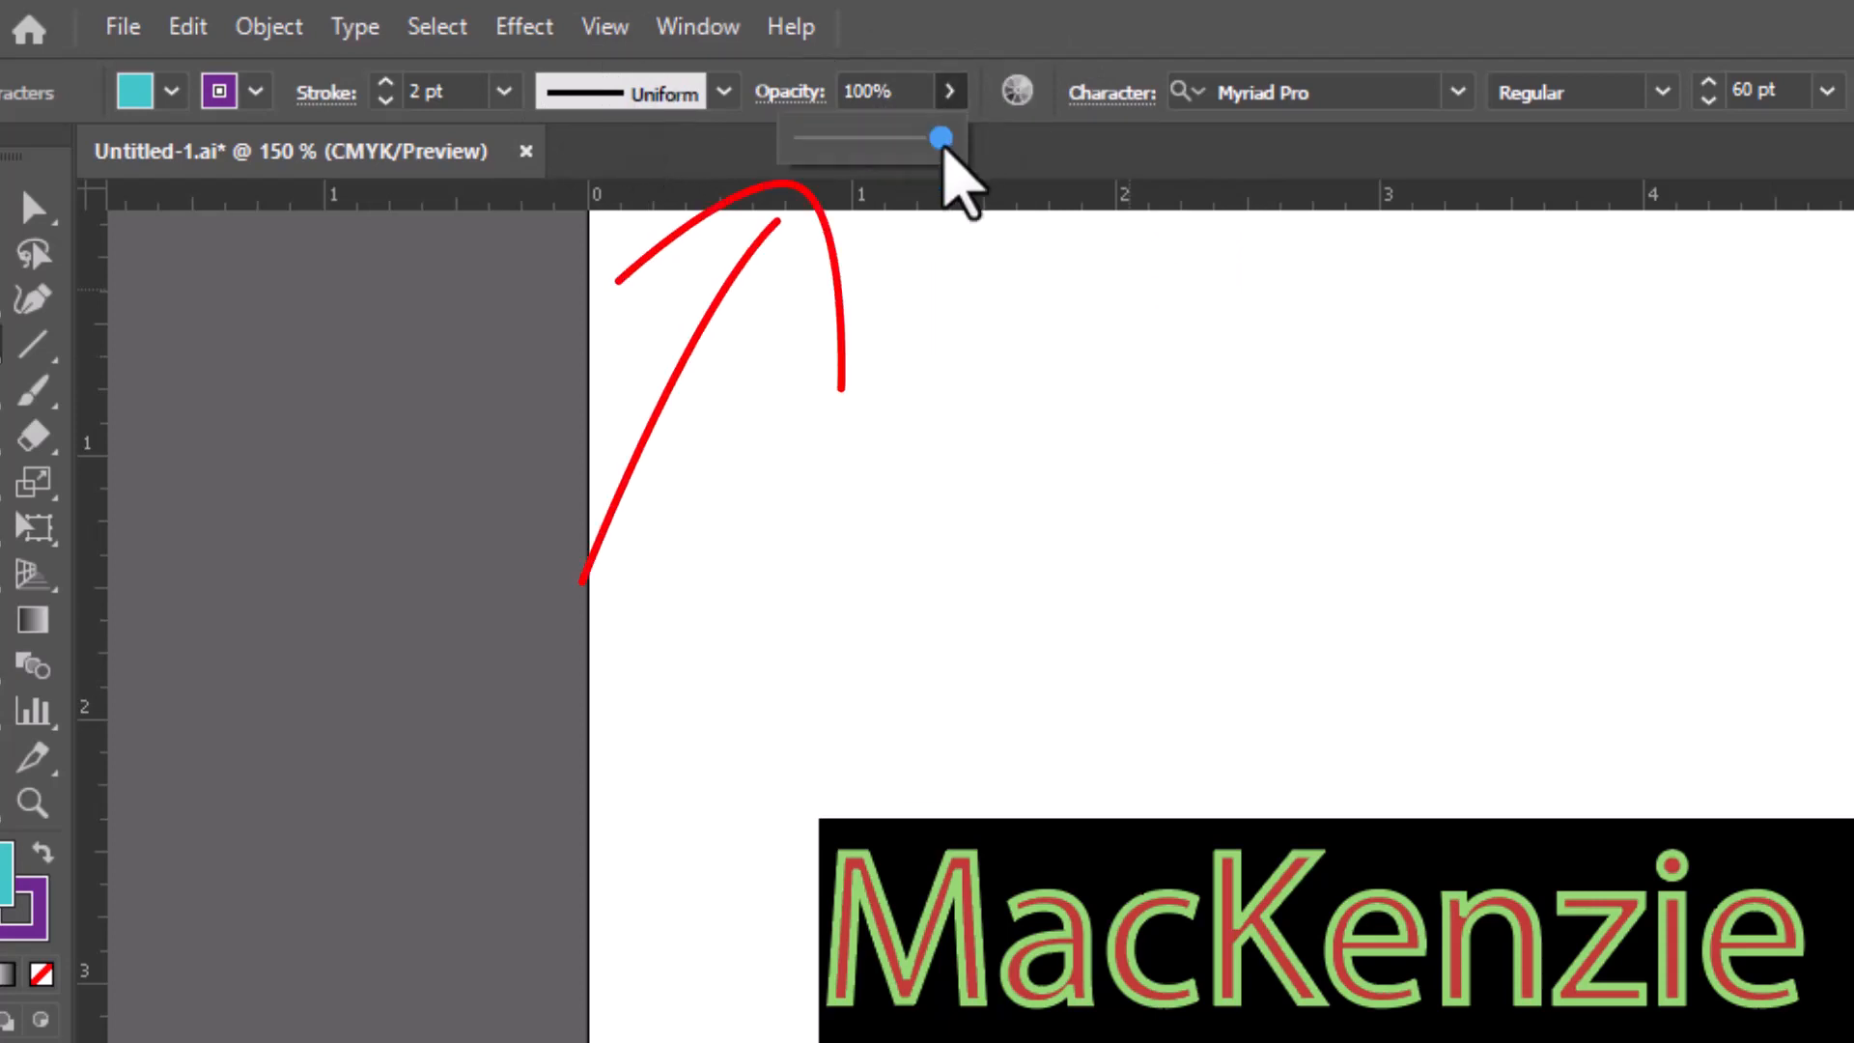
pyautogui.moveTo(944, 145); pyautogui.dragTo(806, 150)
pyautogui.moveTo(806, 157)
pyautogui.mouseDown()
pyautogui.moveTo(954, 196)
pyautogui.moveTo(961, 178)
pyautogui.mouseUp()
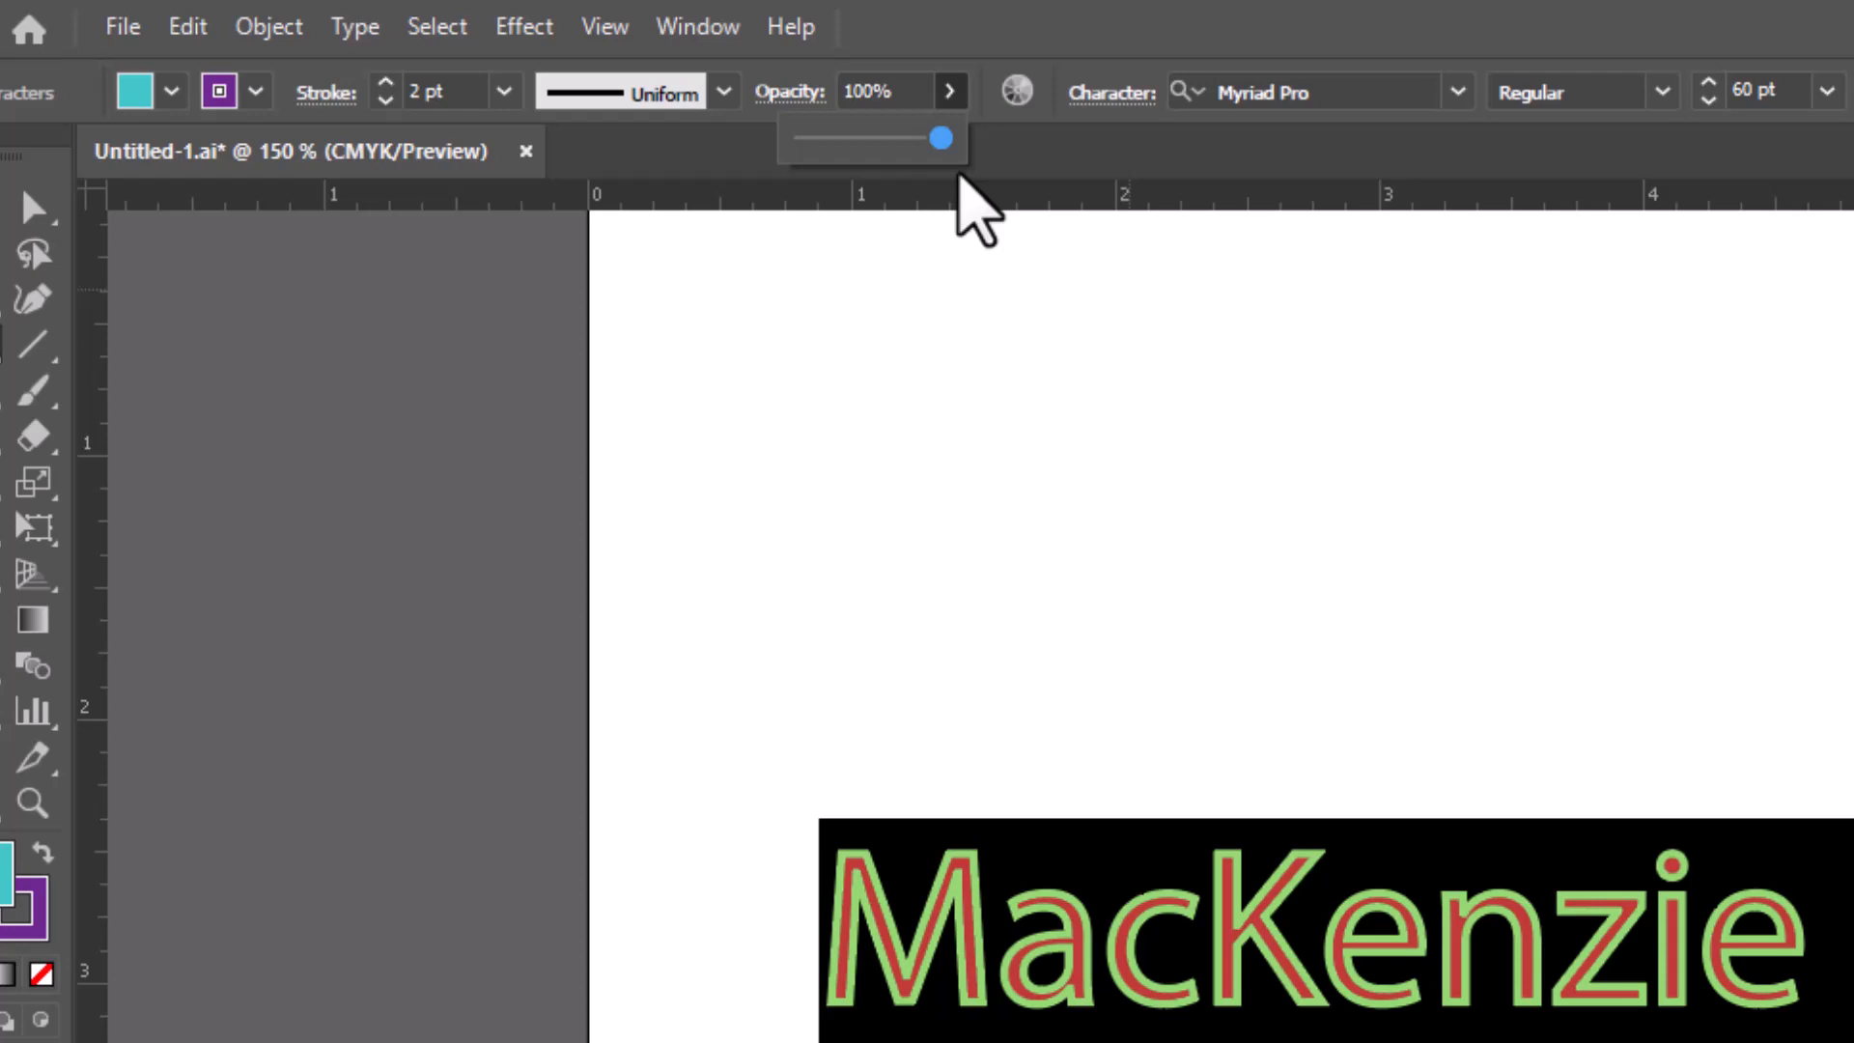
pyautogui.moveTo(959, 179); pyautogui.dragTo(872, 197)
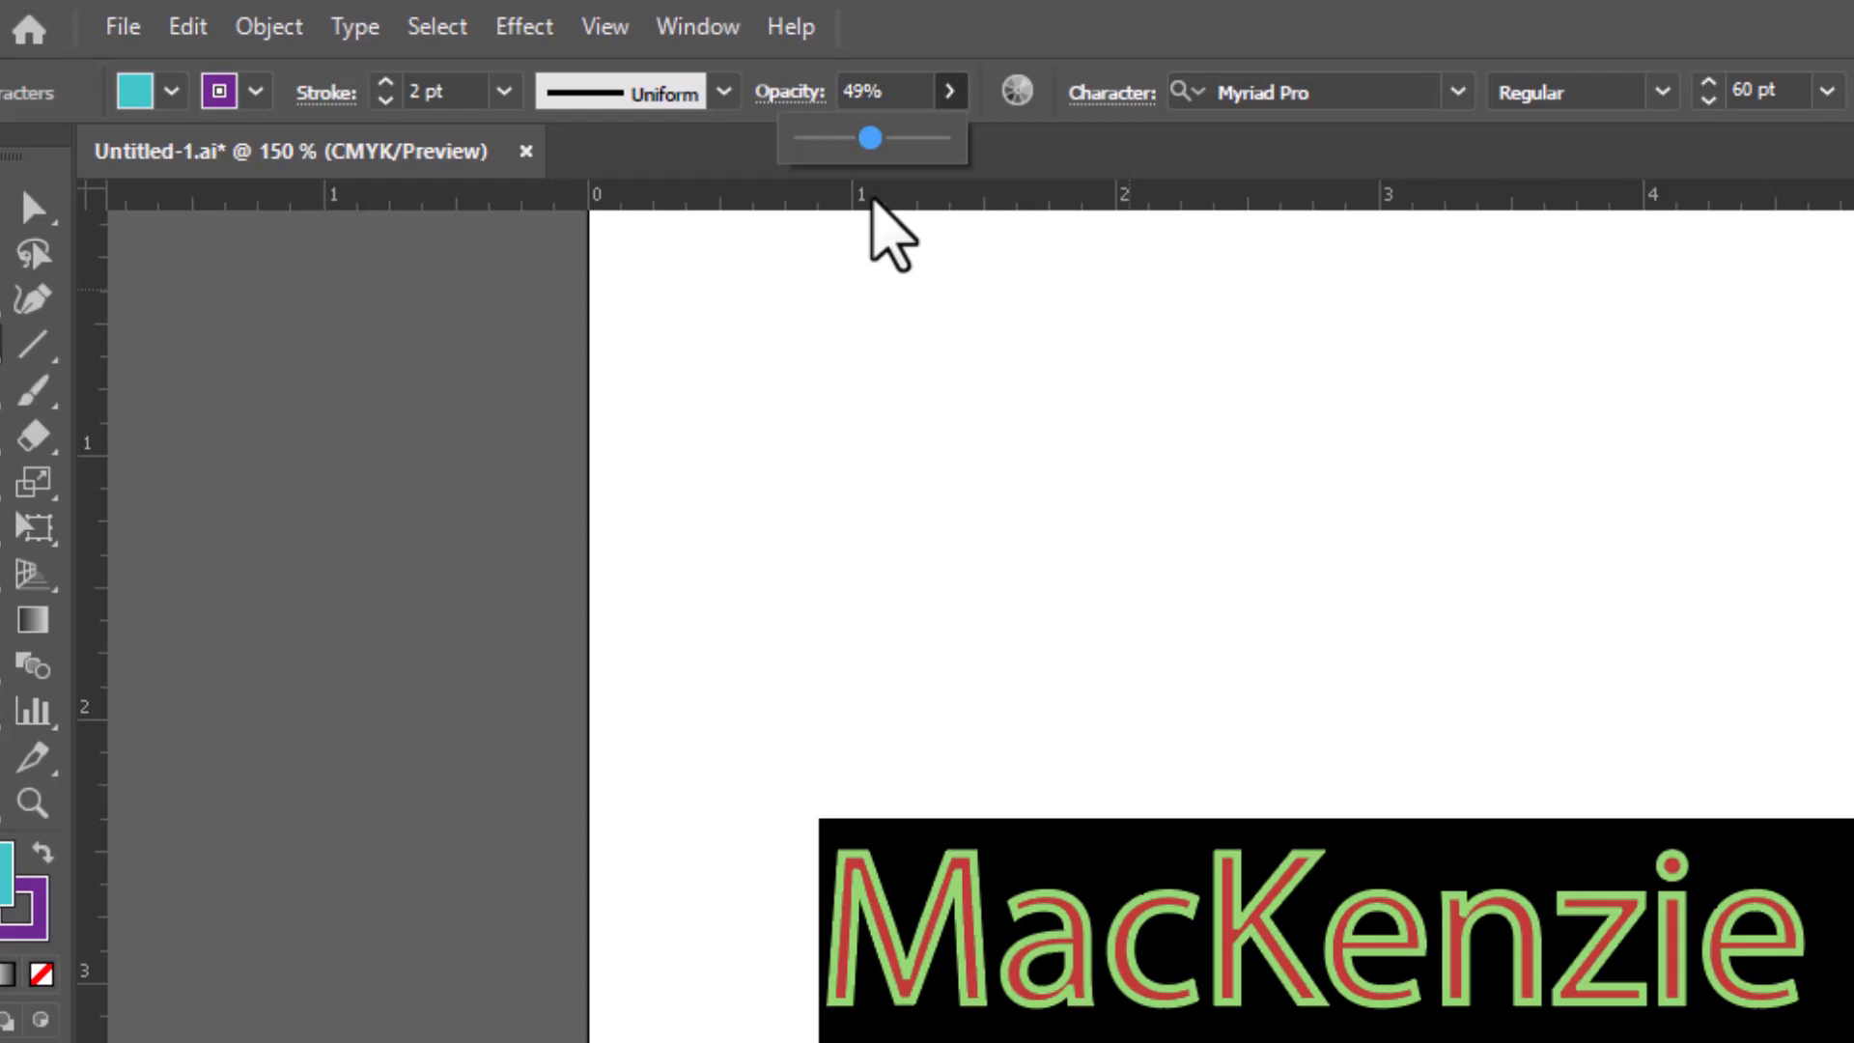
pyautogui.moveTo(872, 200); pyautogui.dragTo(988, 203)
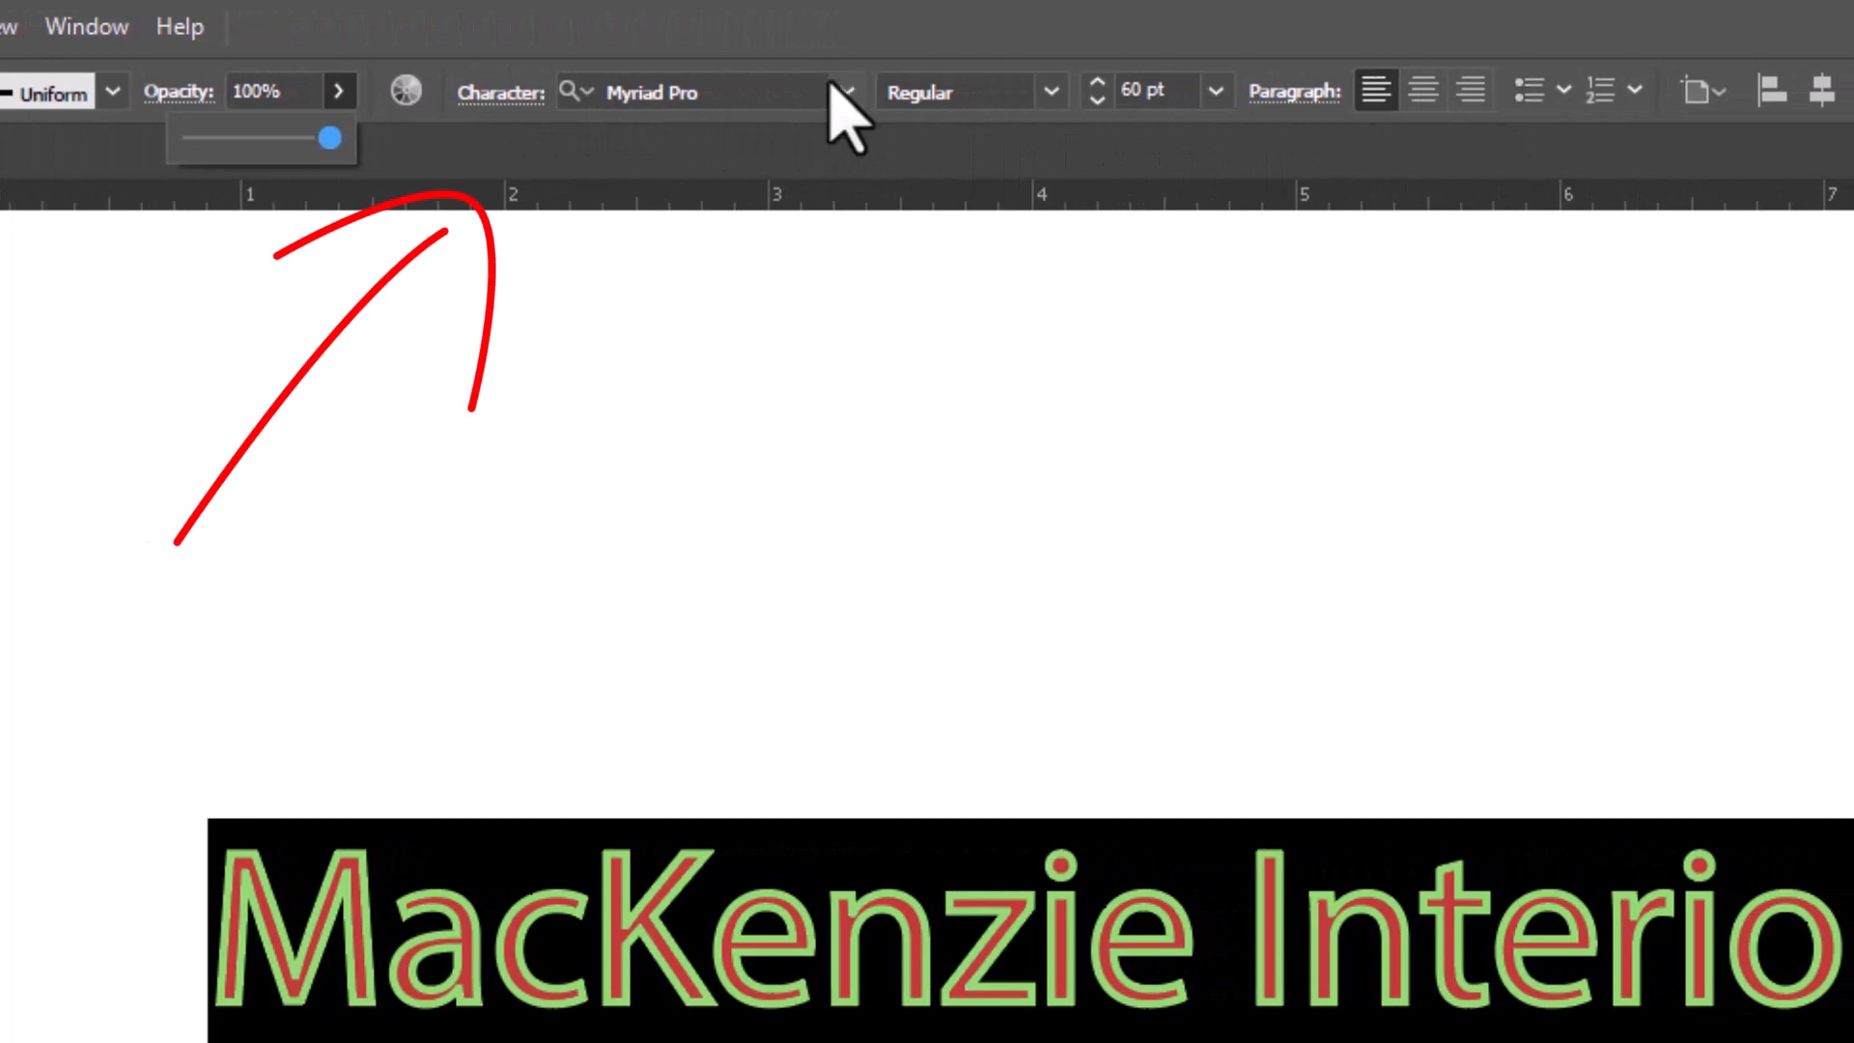
# Change the heading's font family to Arial, previewing its styles but keeping Regular
pyautogui.click(845, 92)
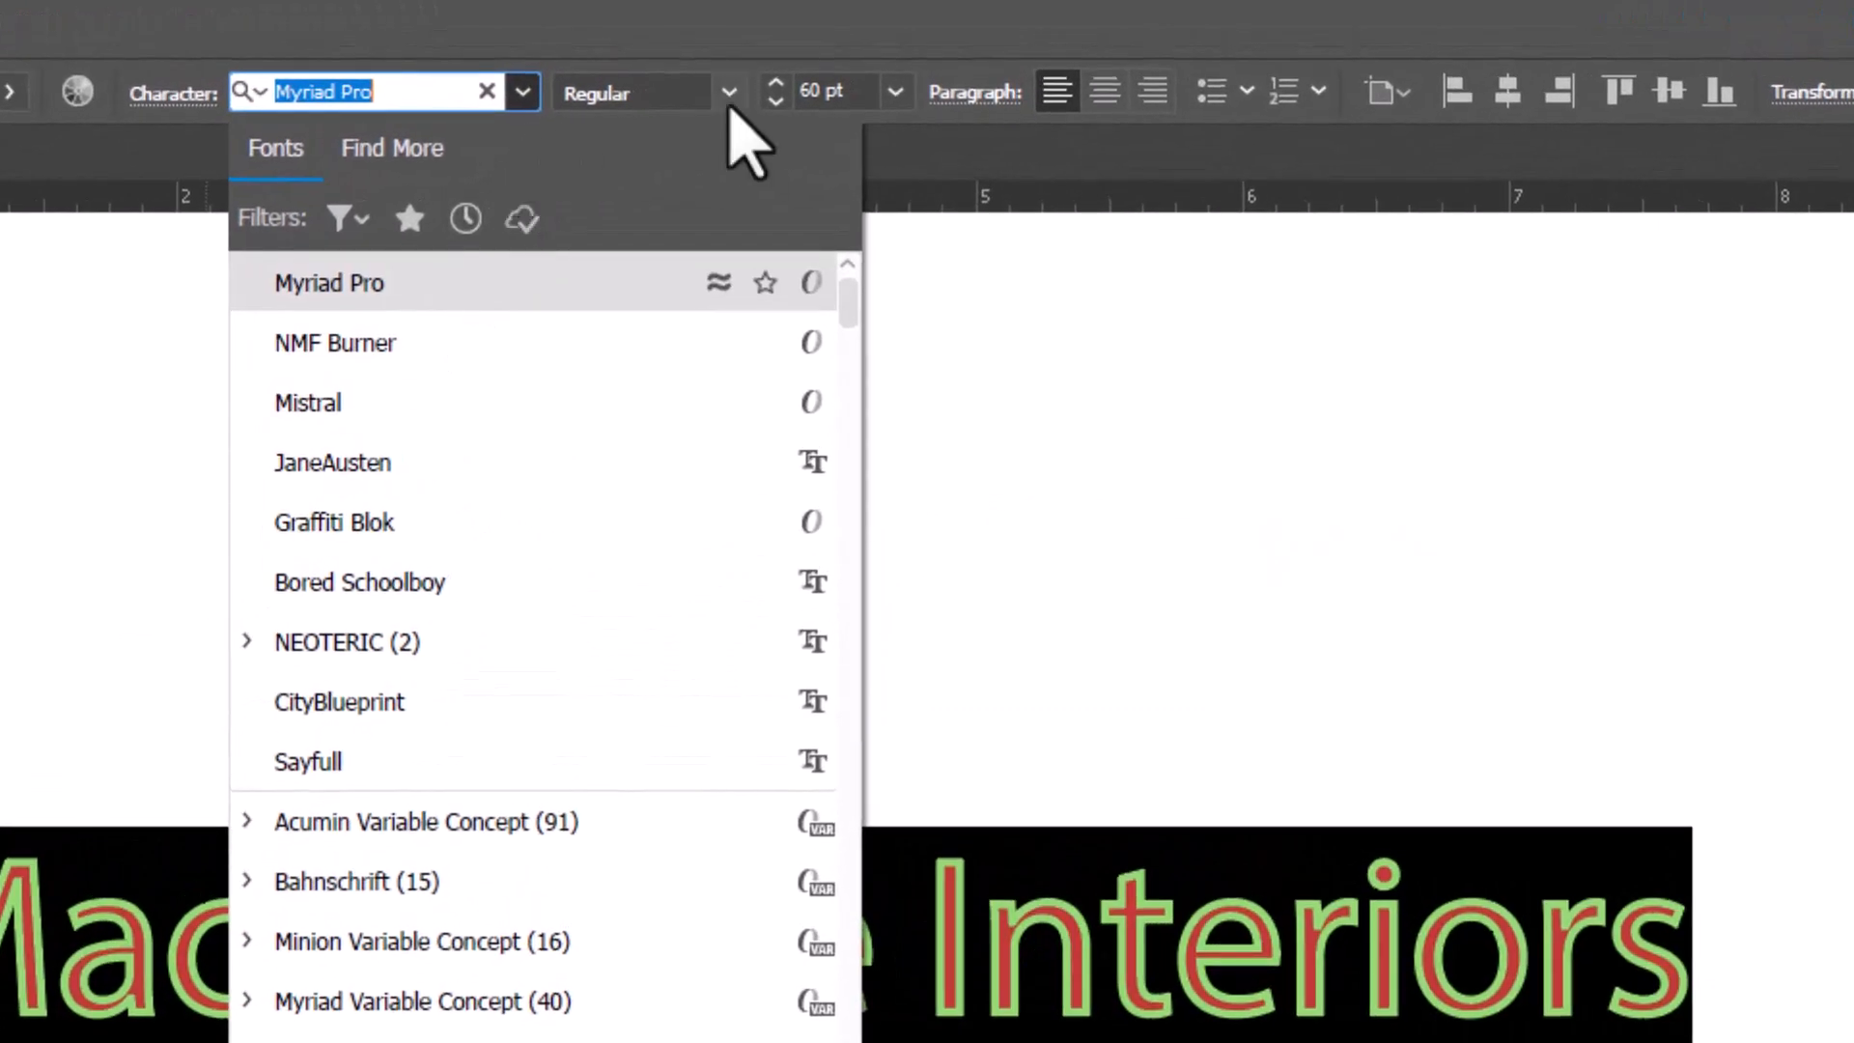
pyautogui.click(729, 95)
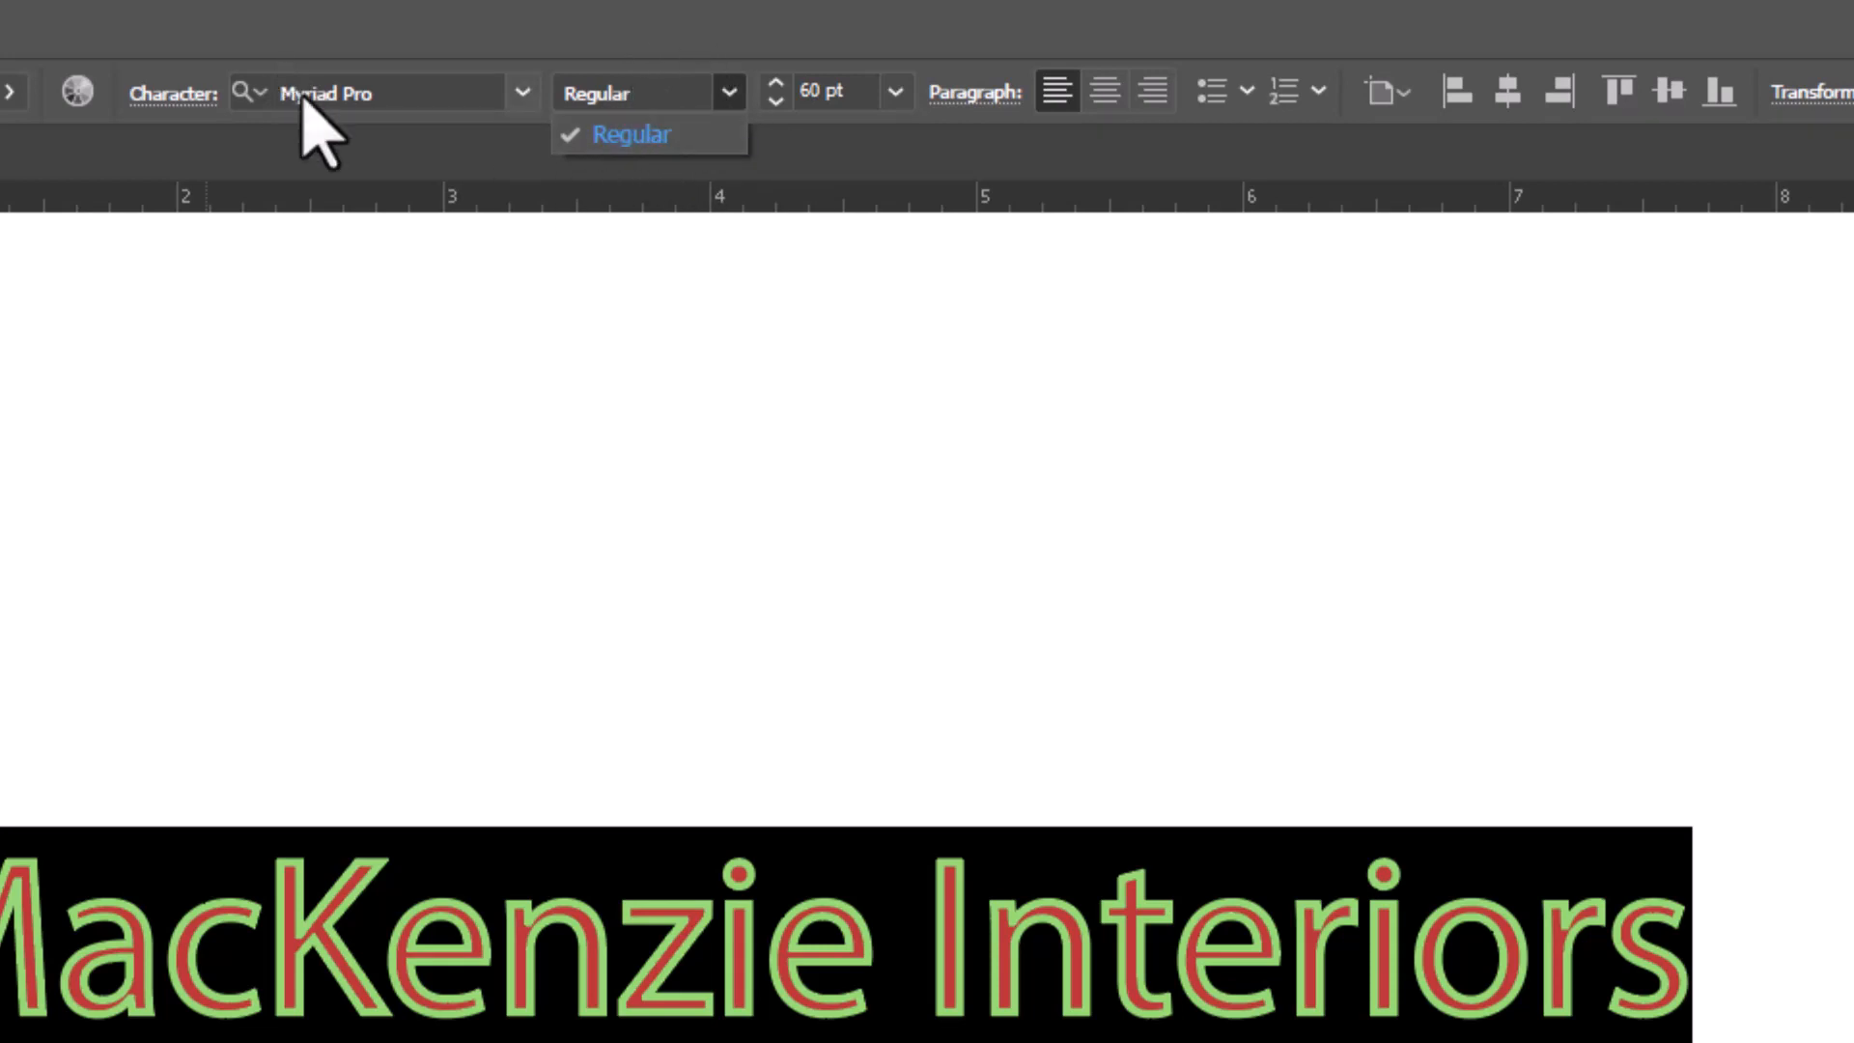
pyautogui.click(598, 127)
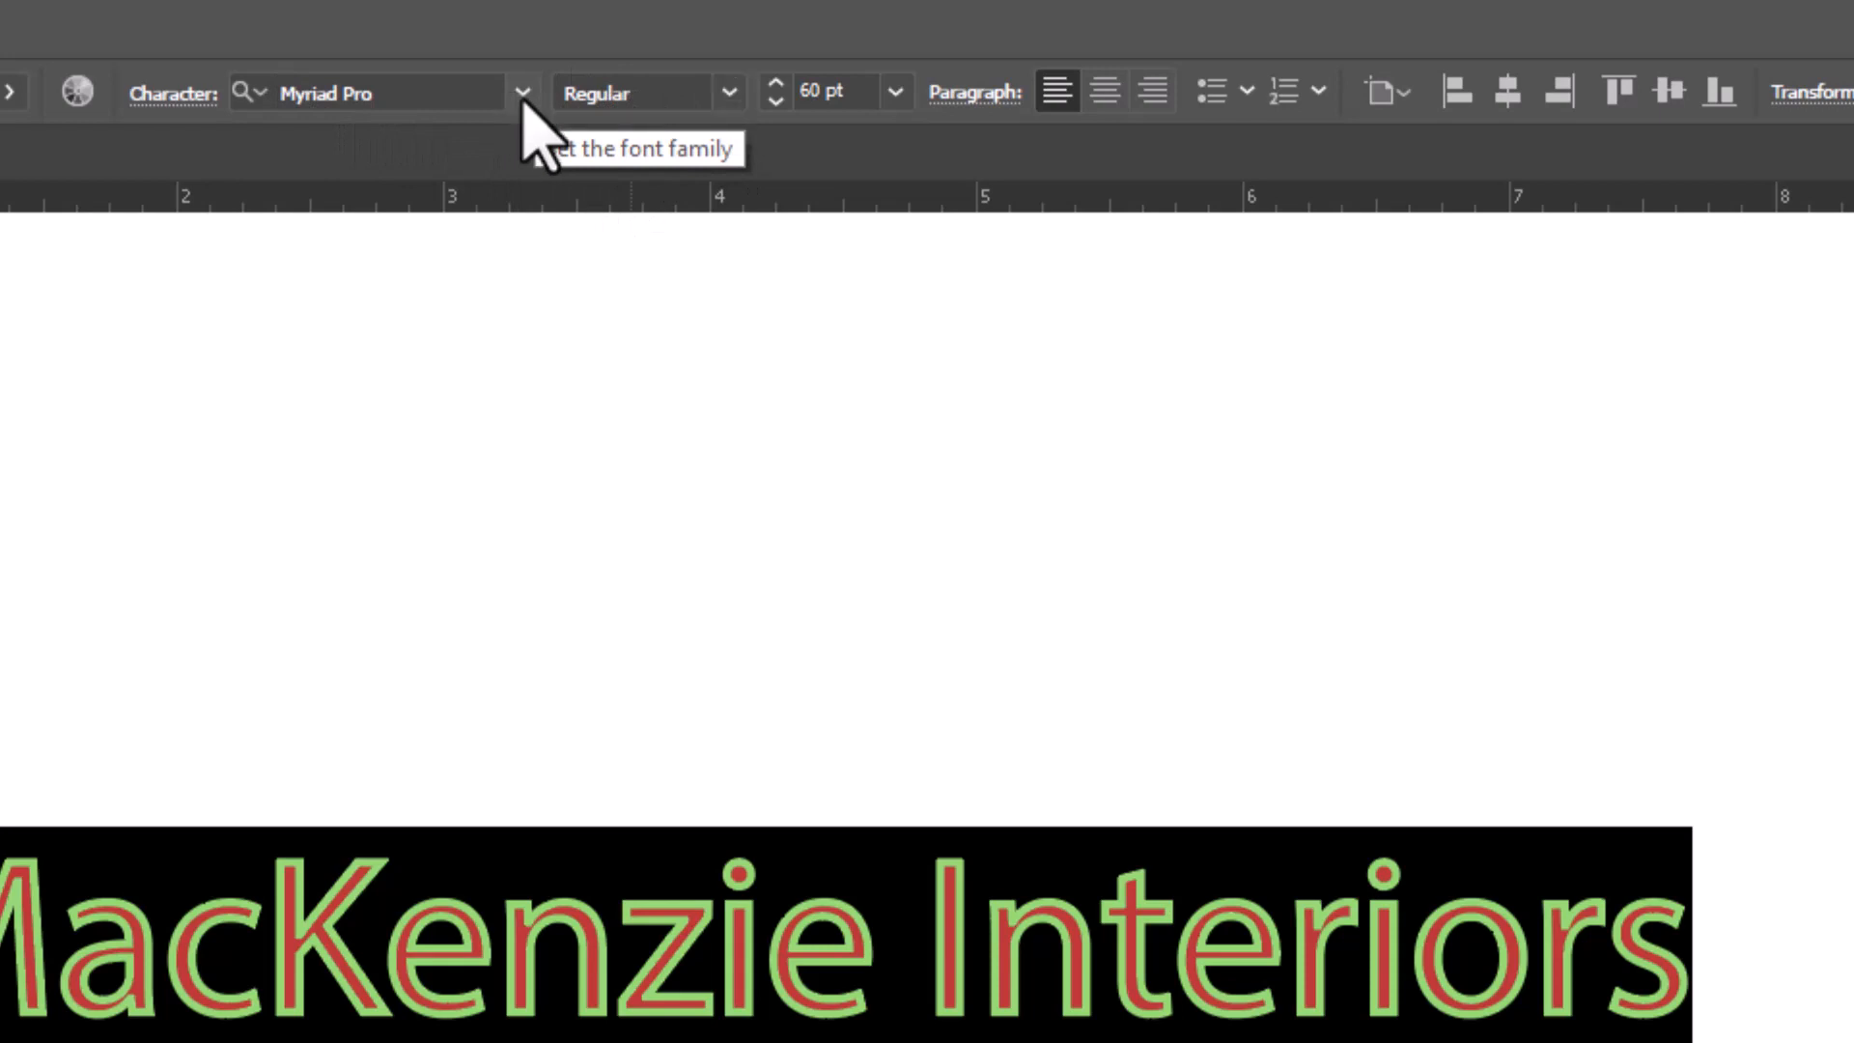
pyautogui.click(522, 94)
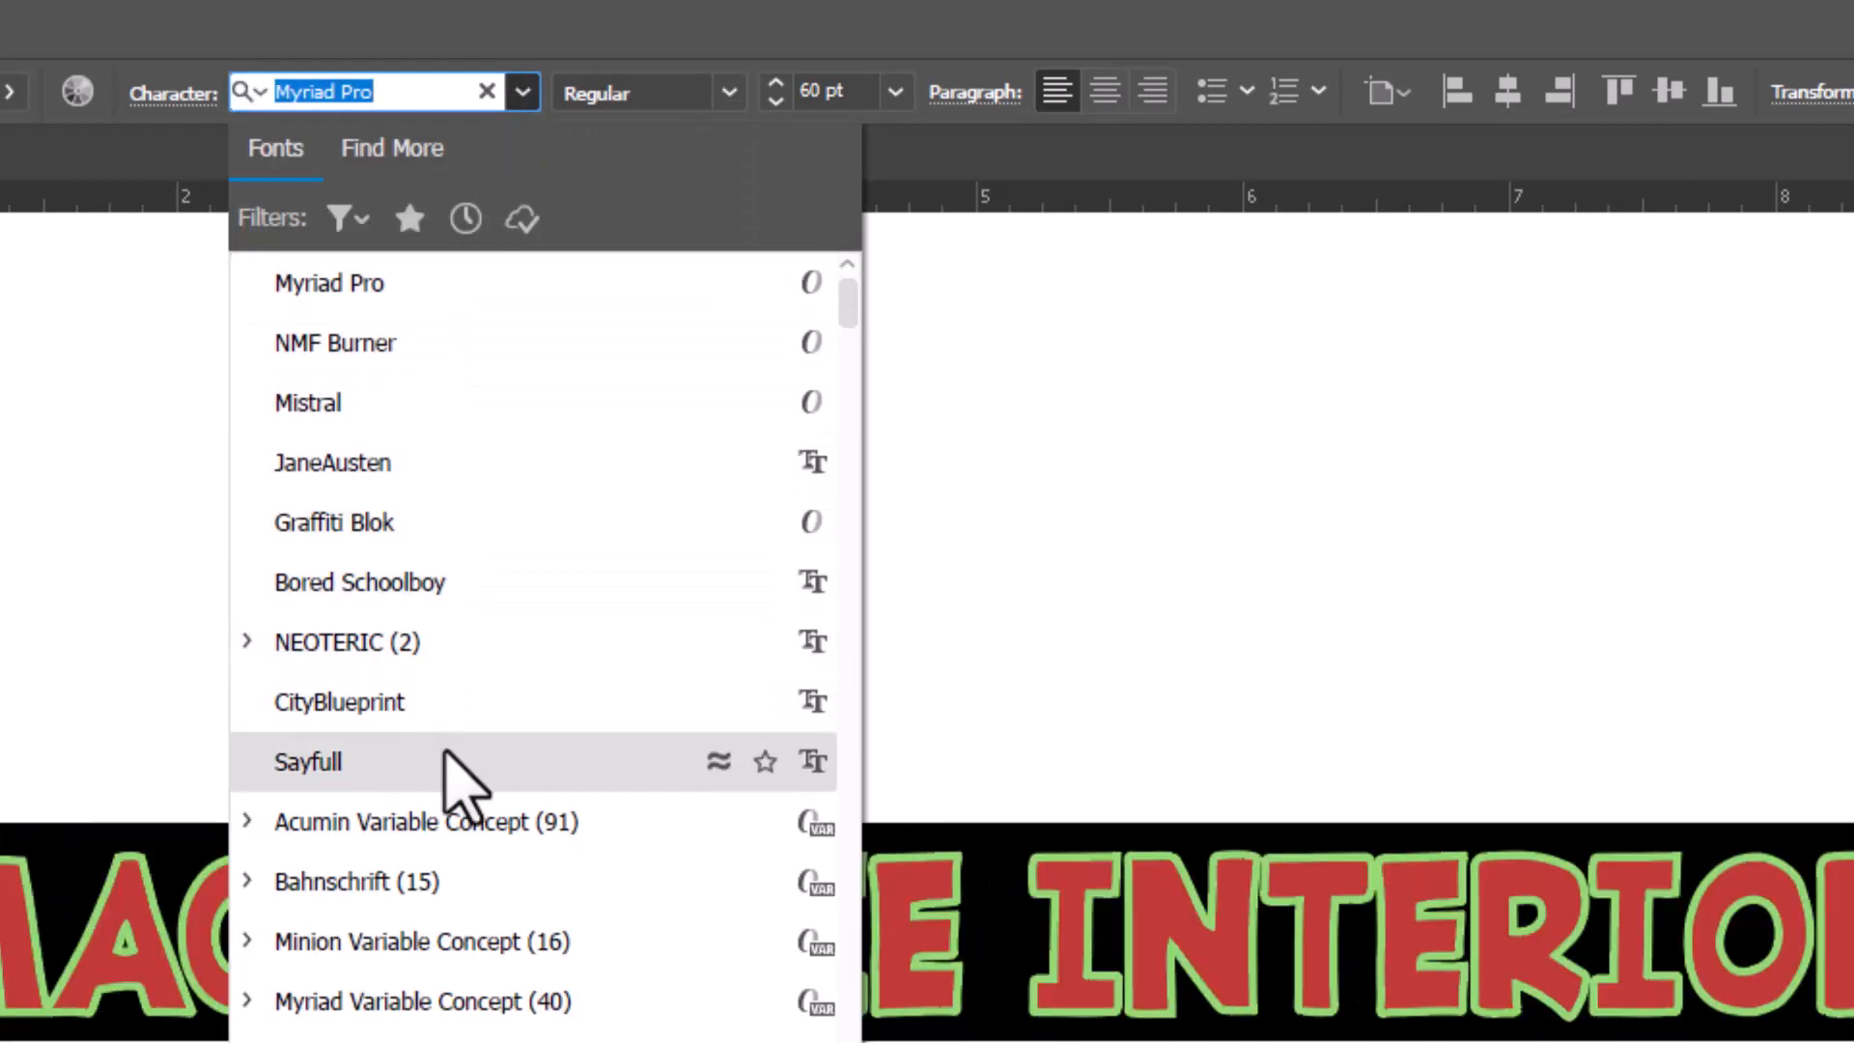
pyautogui.scroll(-7, 489, 874)
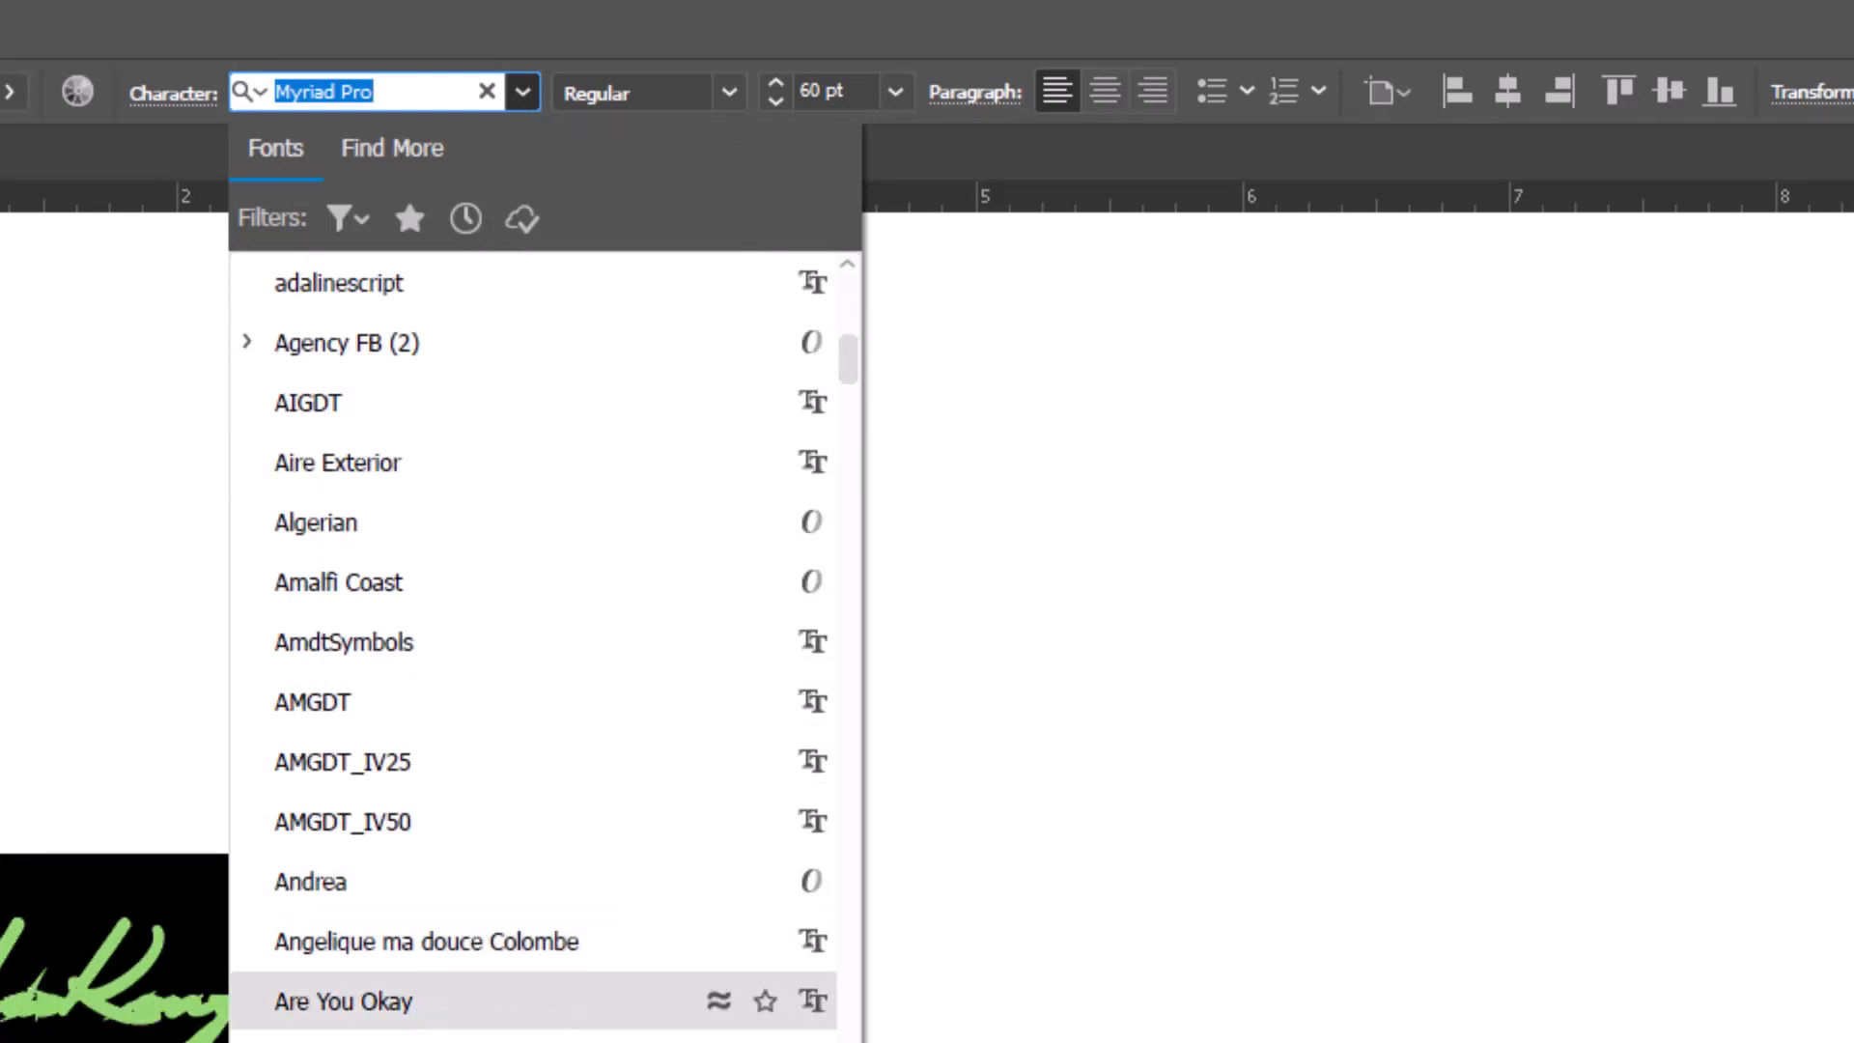
pyautogui.press('Escape')
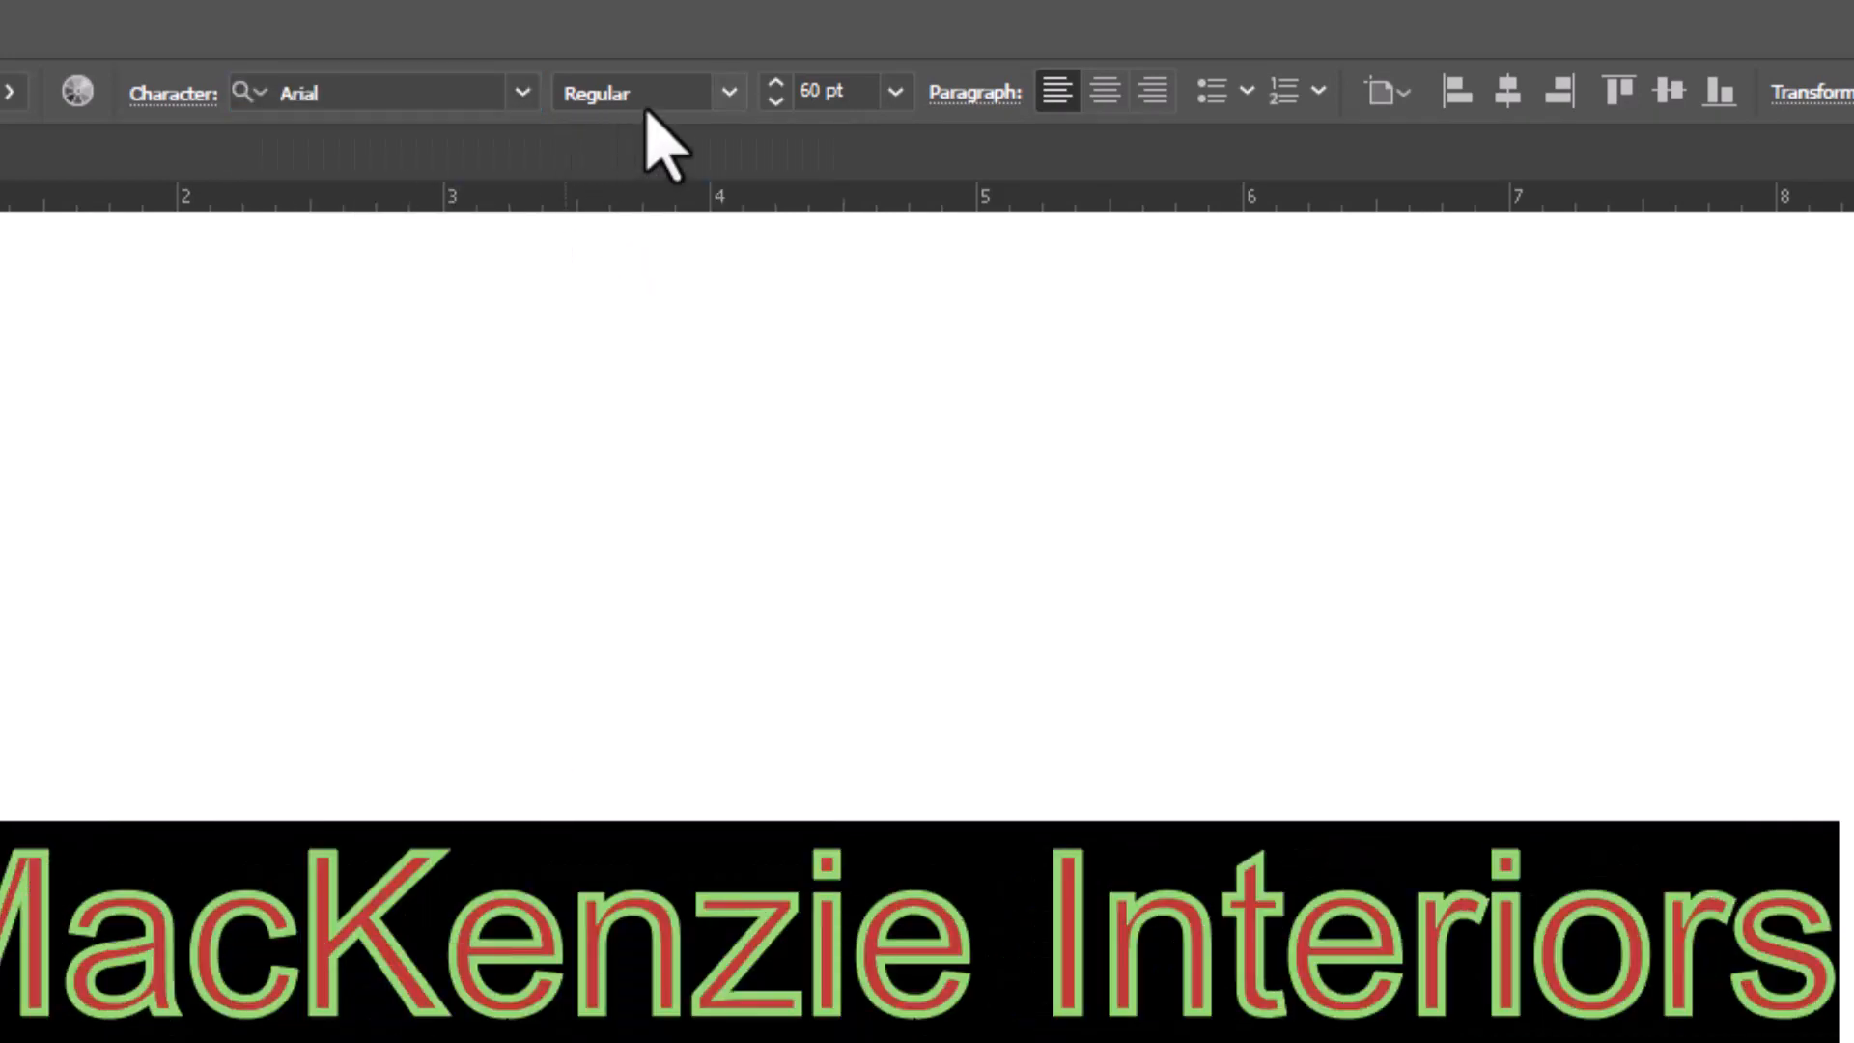
pyautogui.click(731, 92)
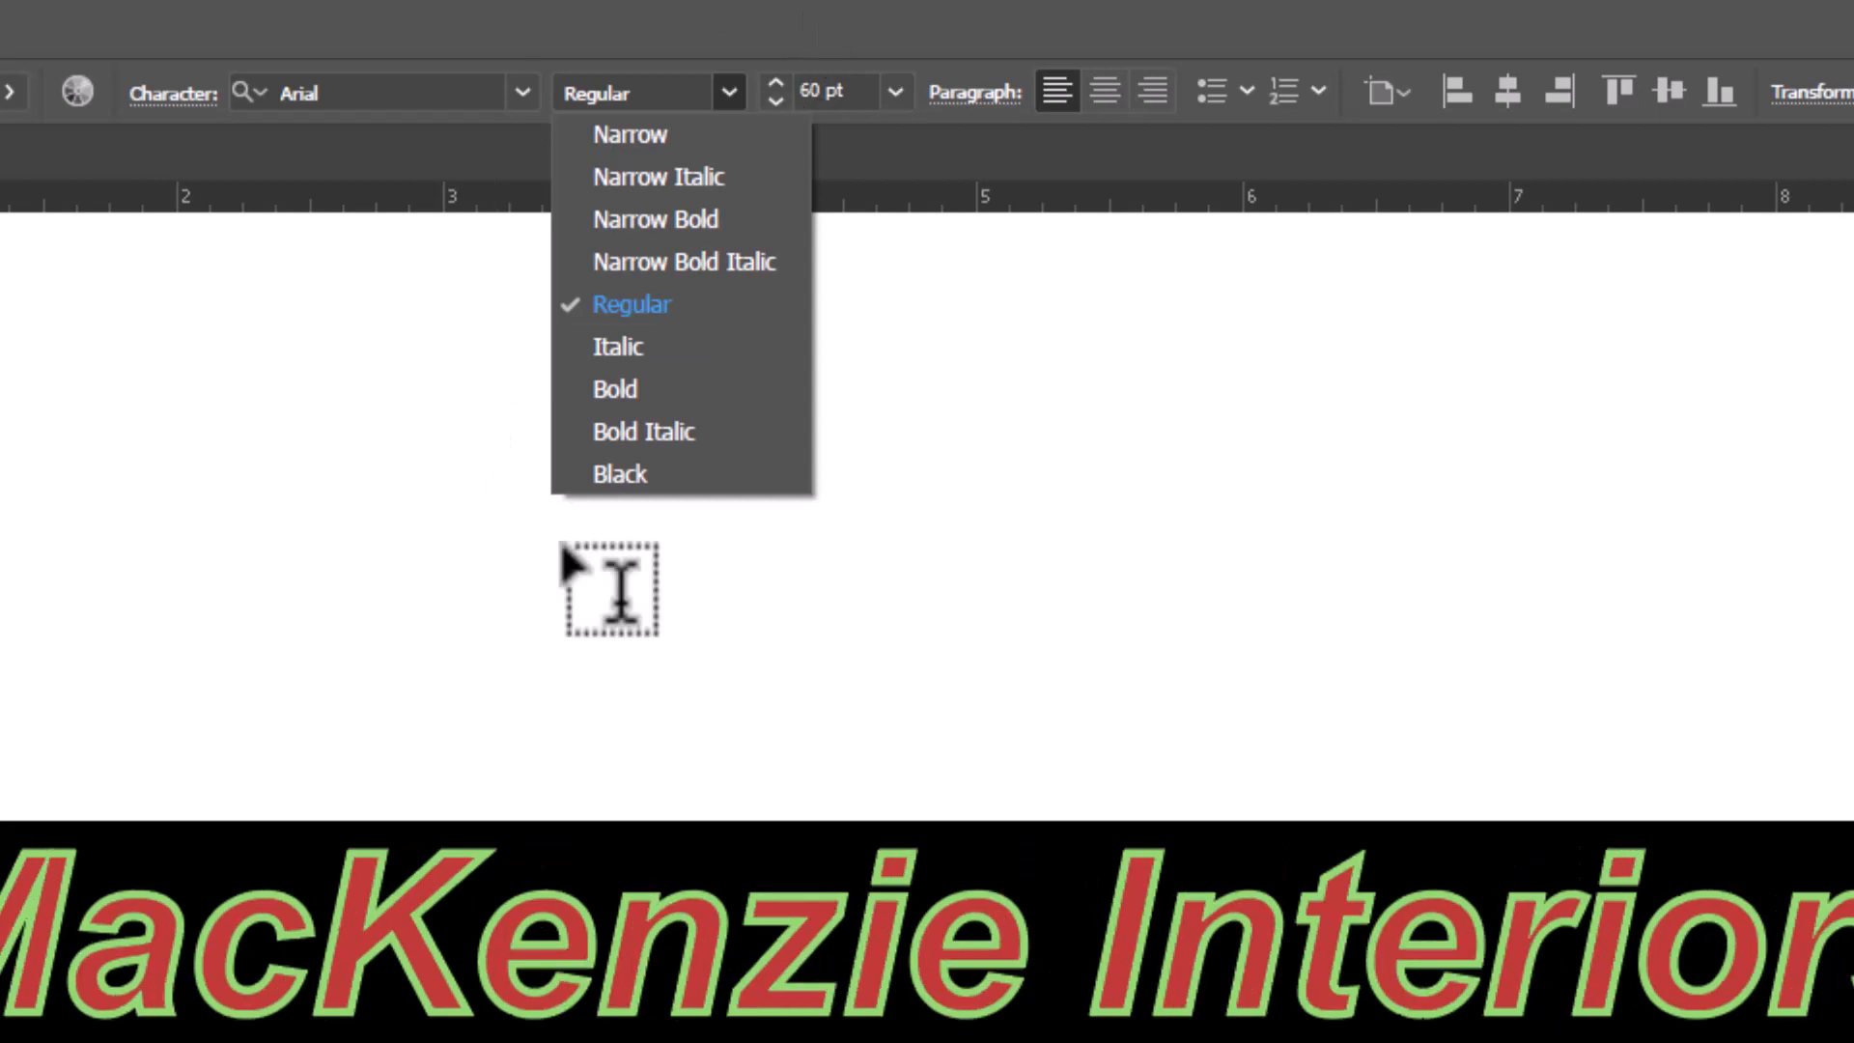
pyautogui.click(753, 33)
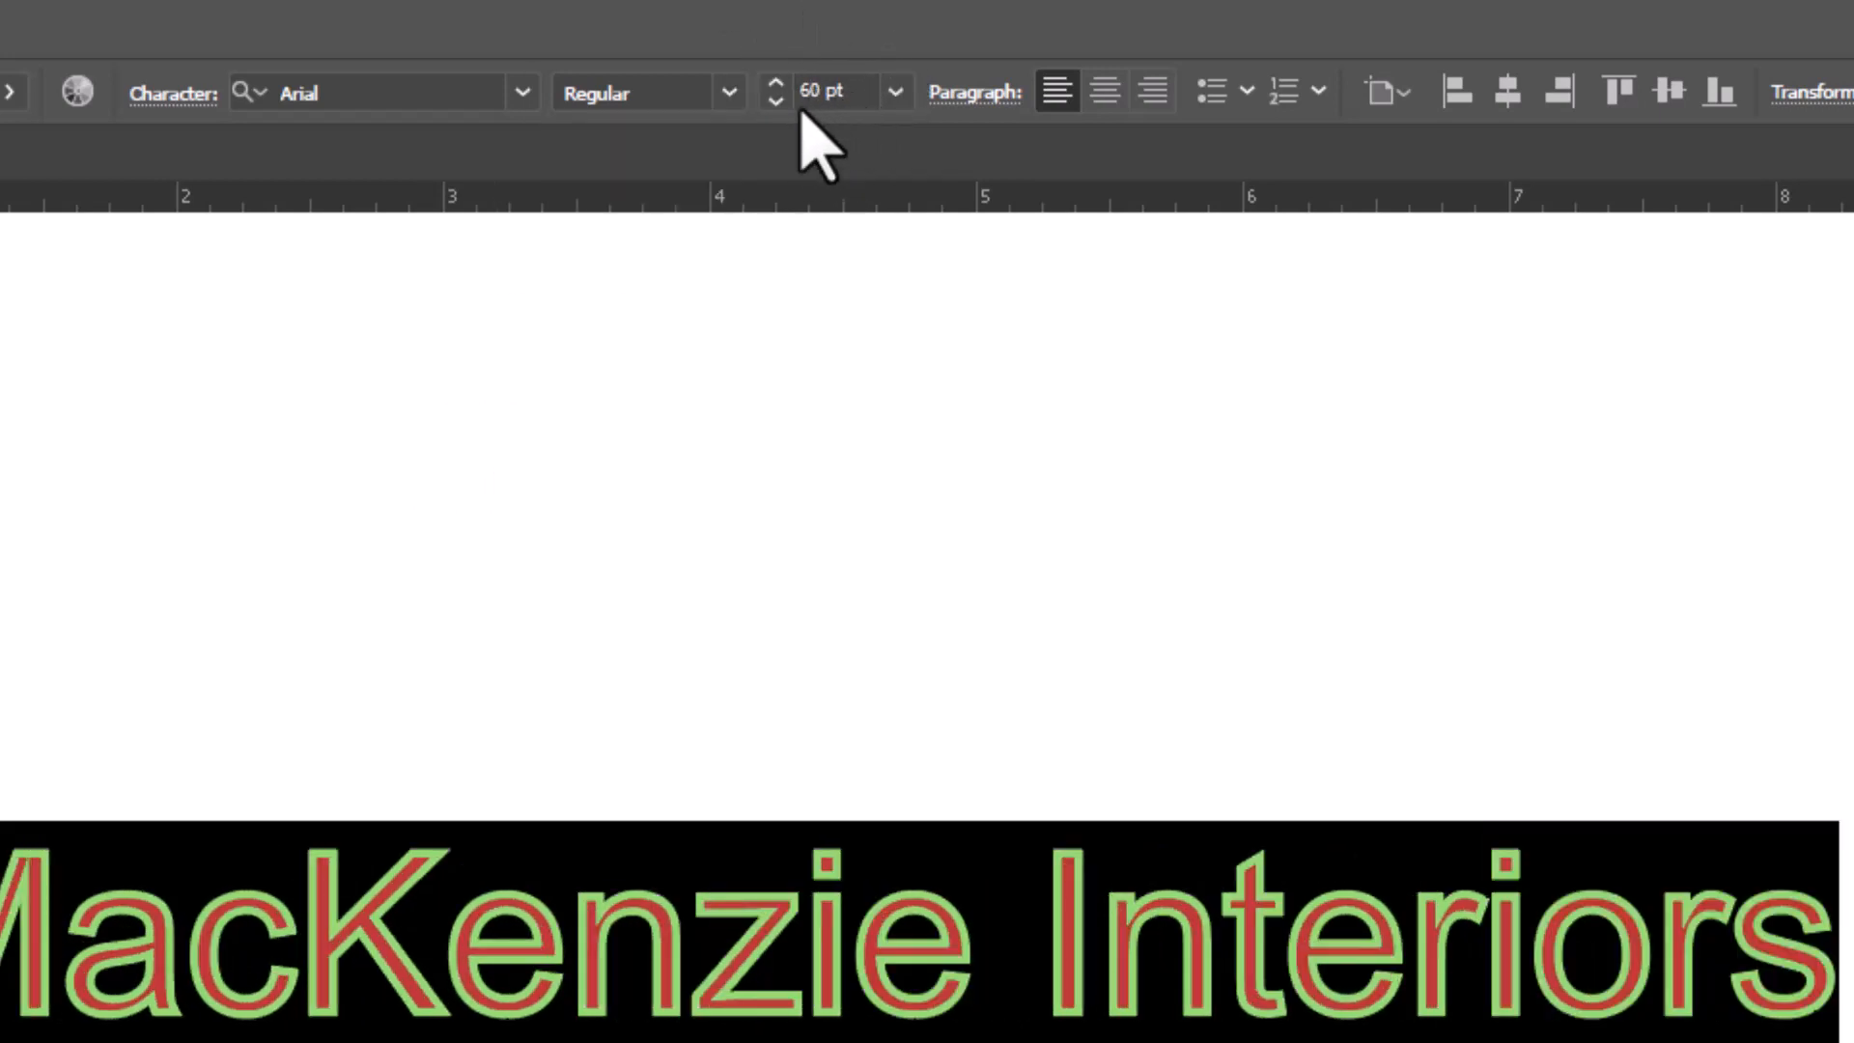
# Set the heading's font size to 24 pt and back to 60 pt
pyautogui.click(896, 91)
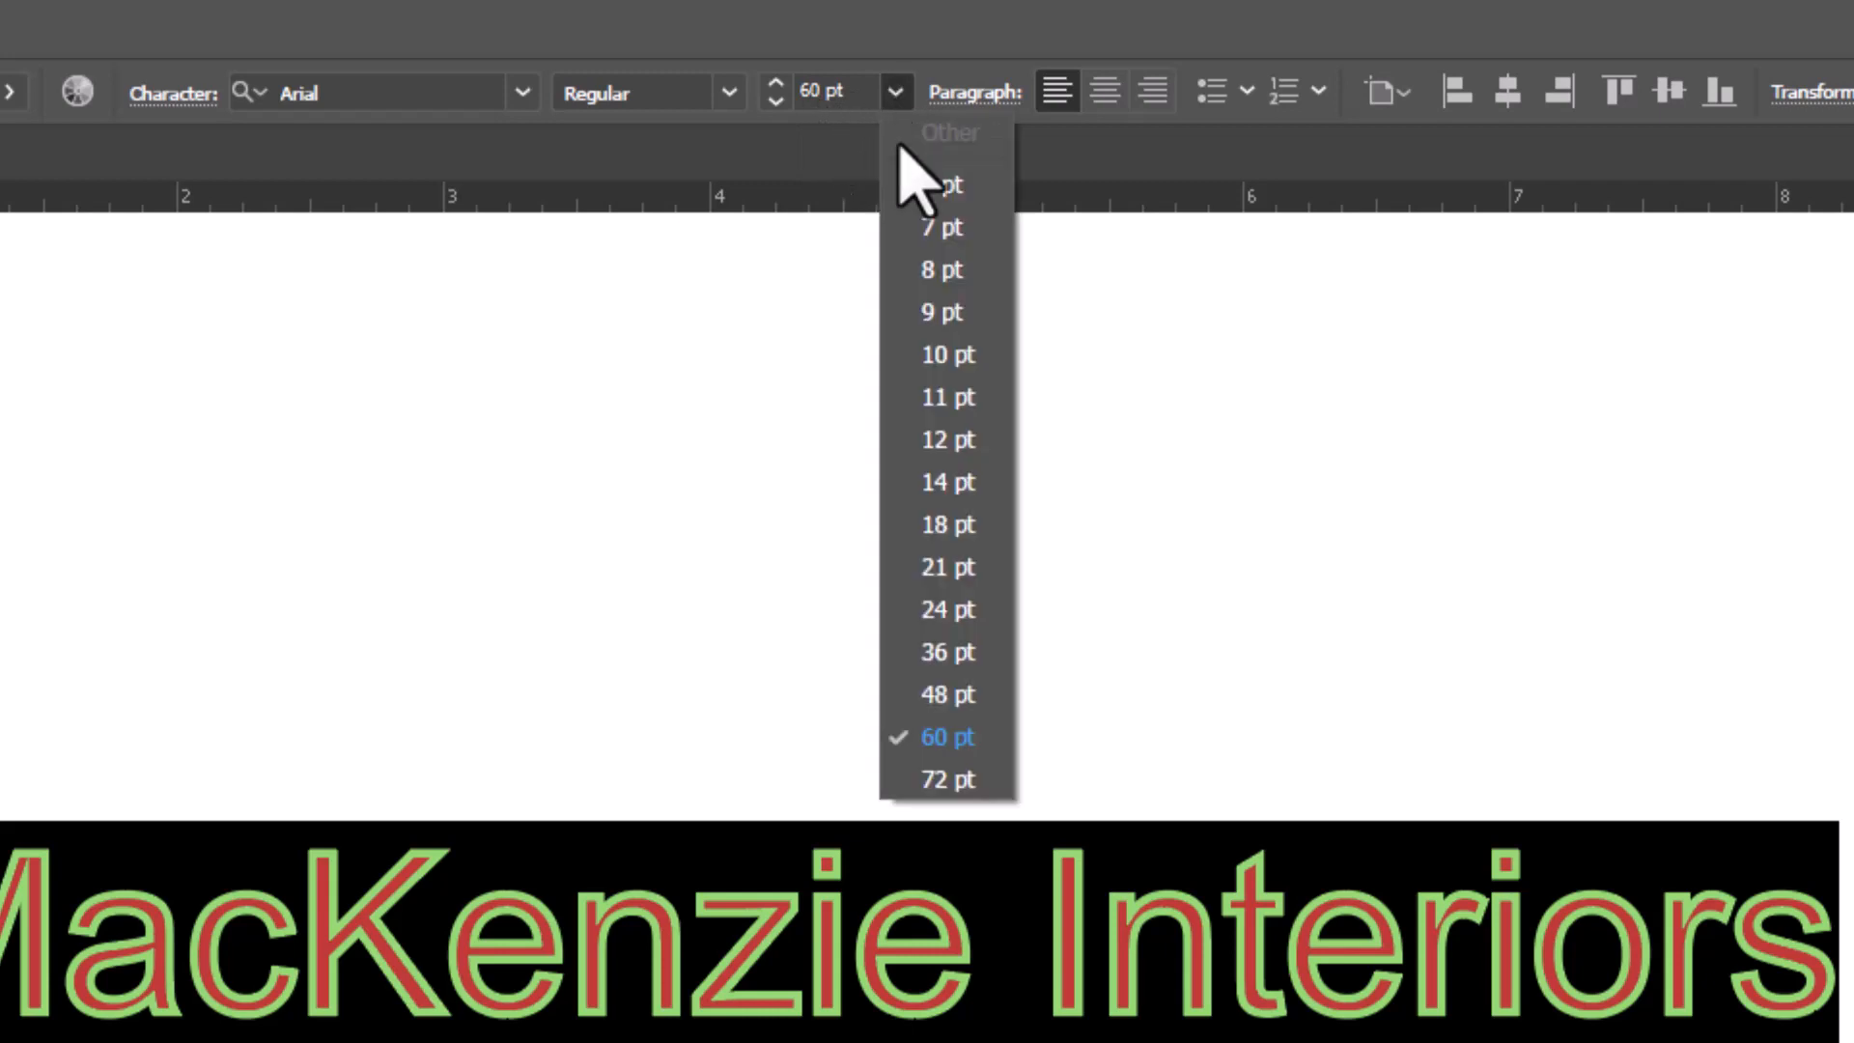
pyautogui.click(949, 609)
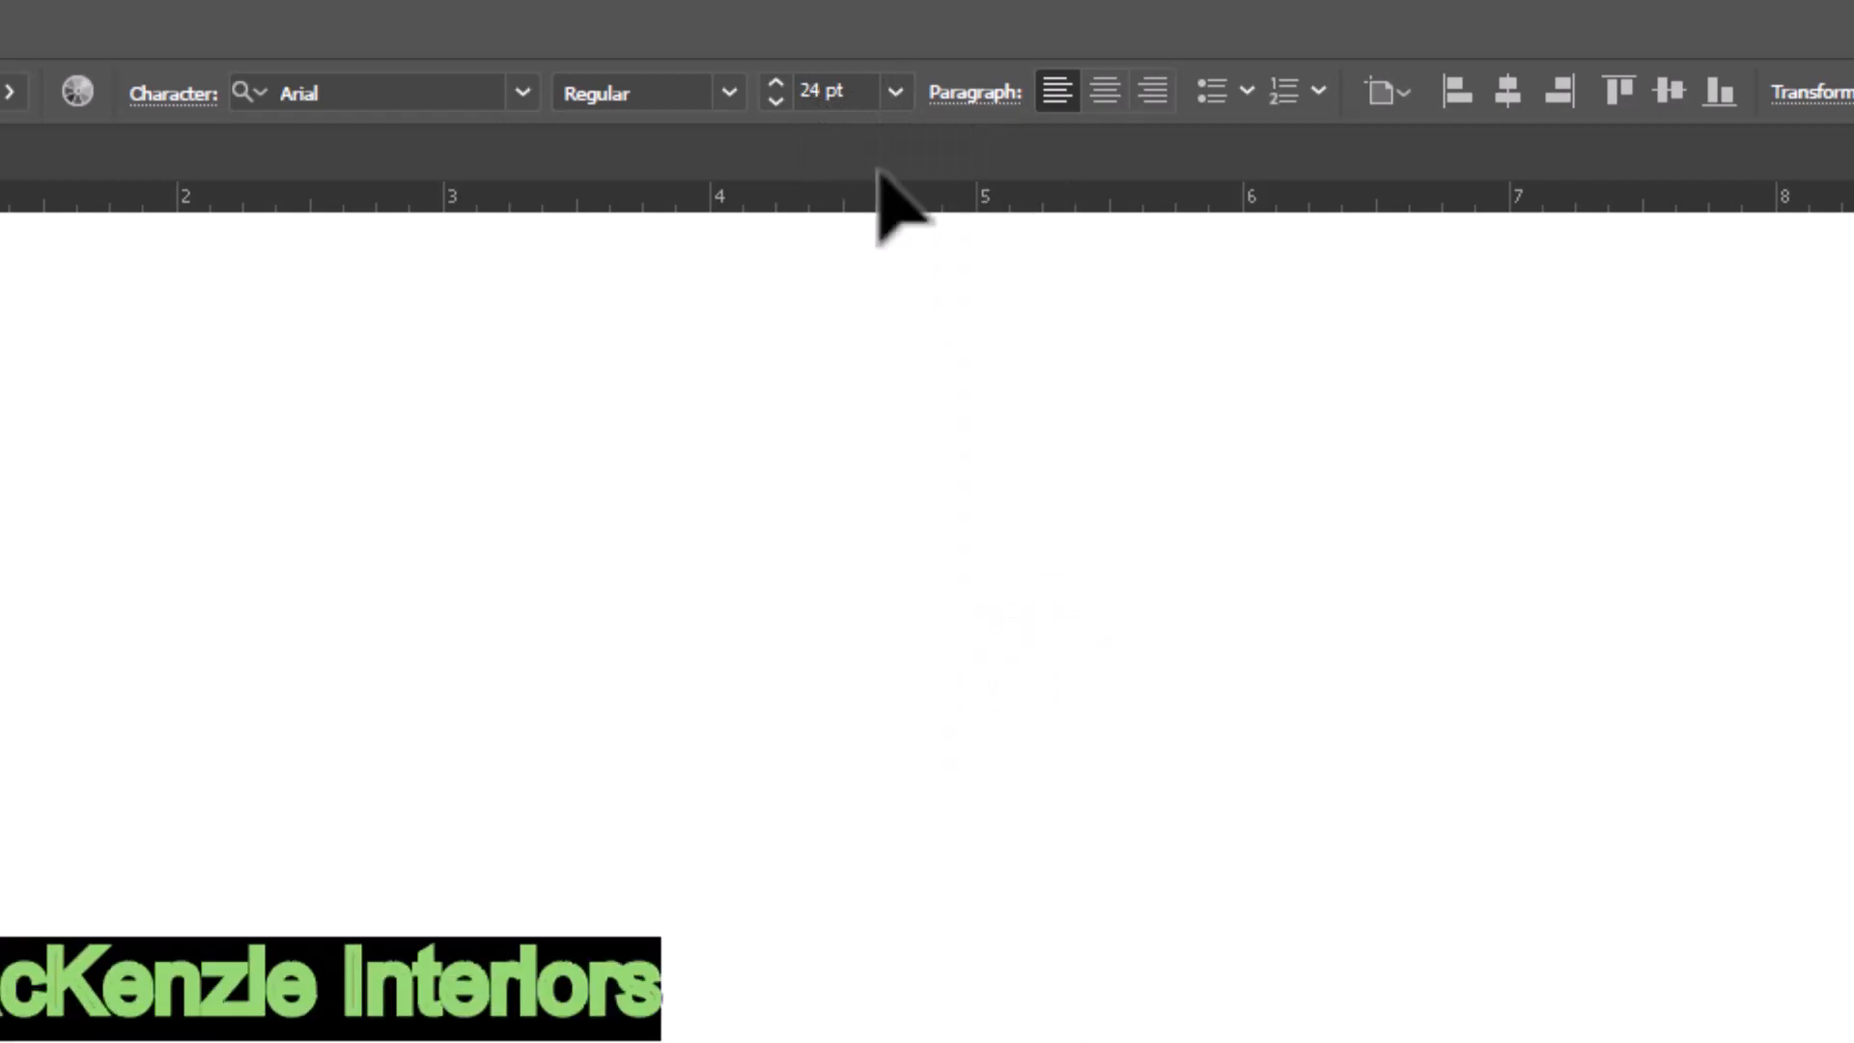
pyautogui.click(895, 92)
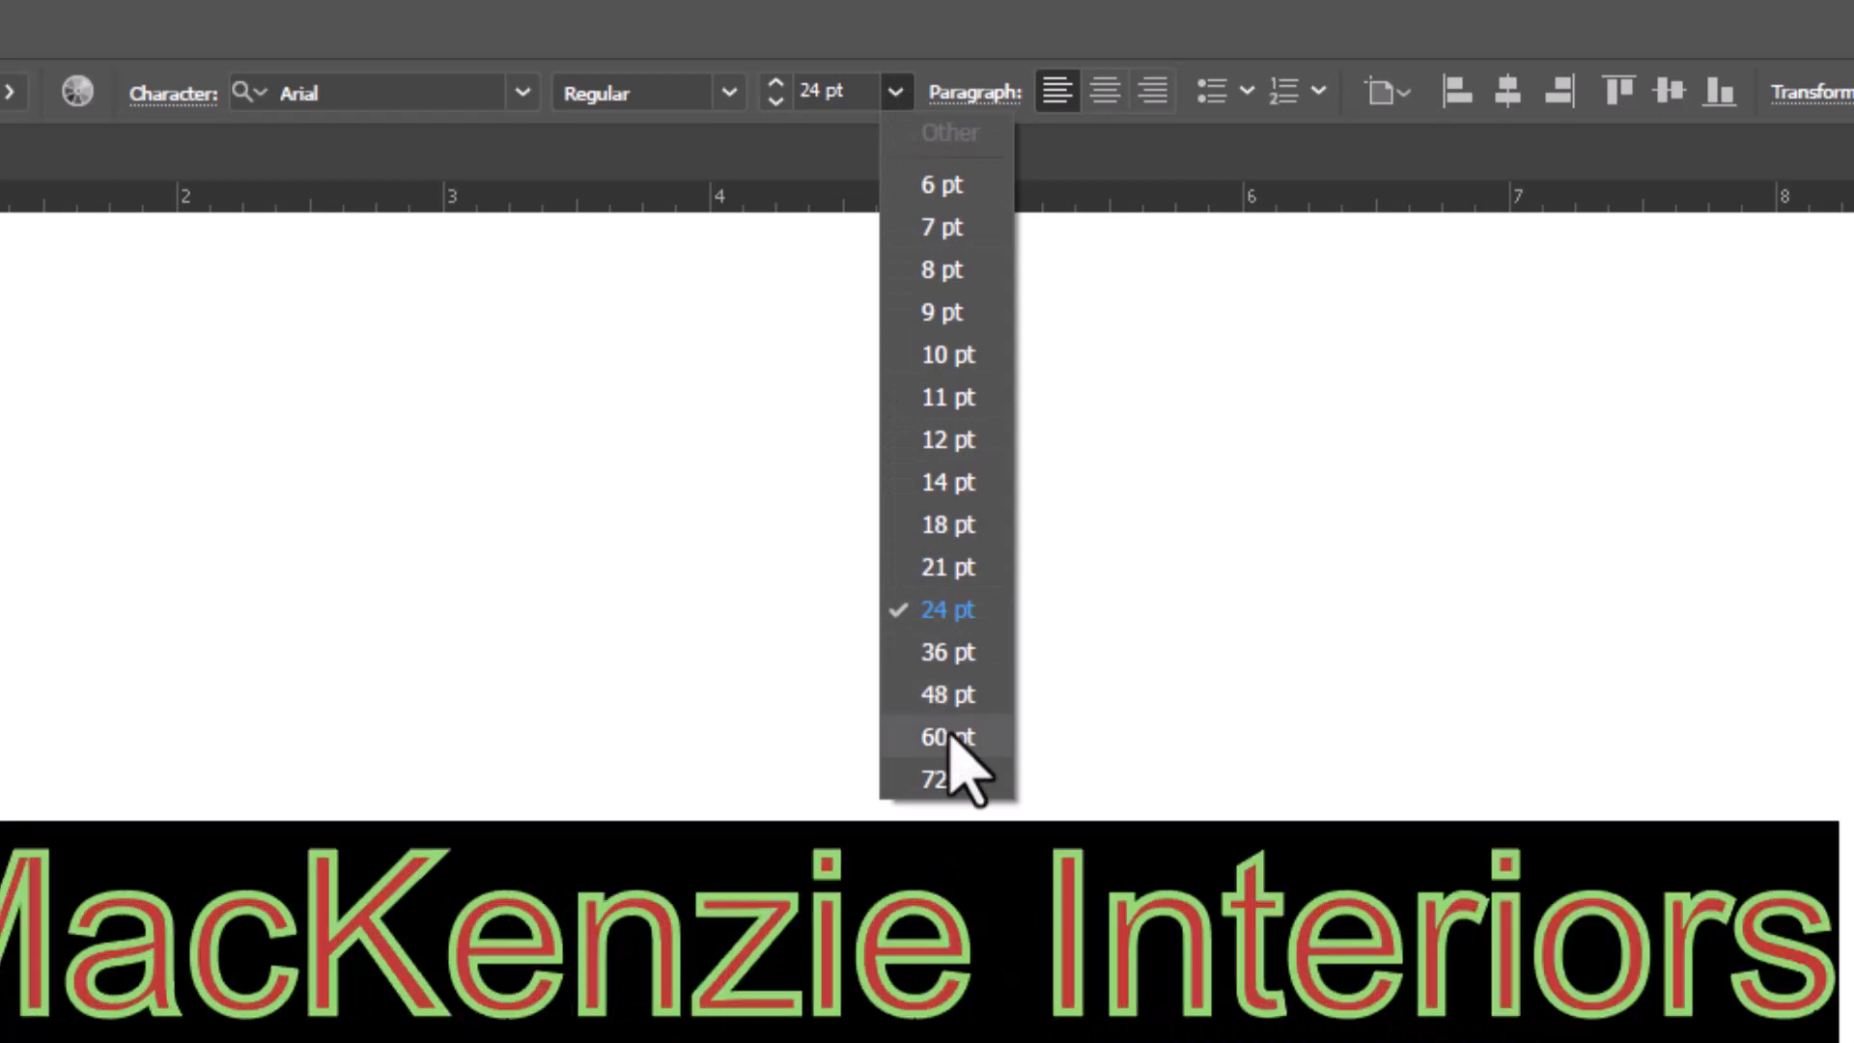
pyautogui.click(949, 737)
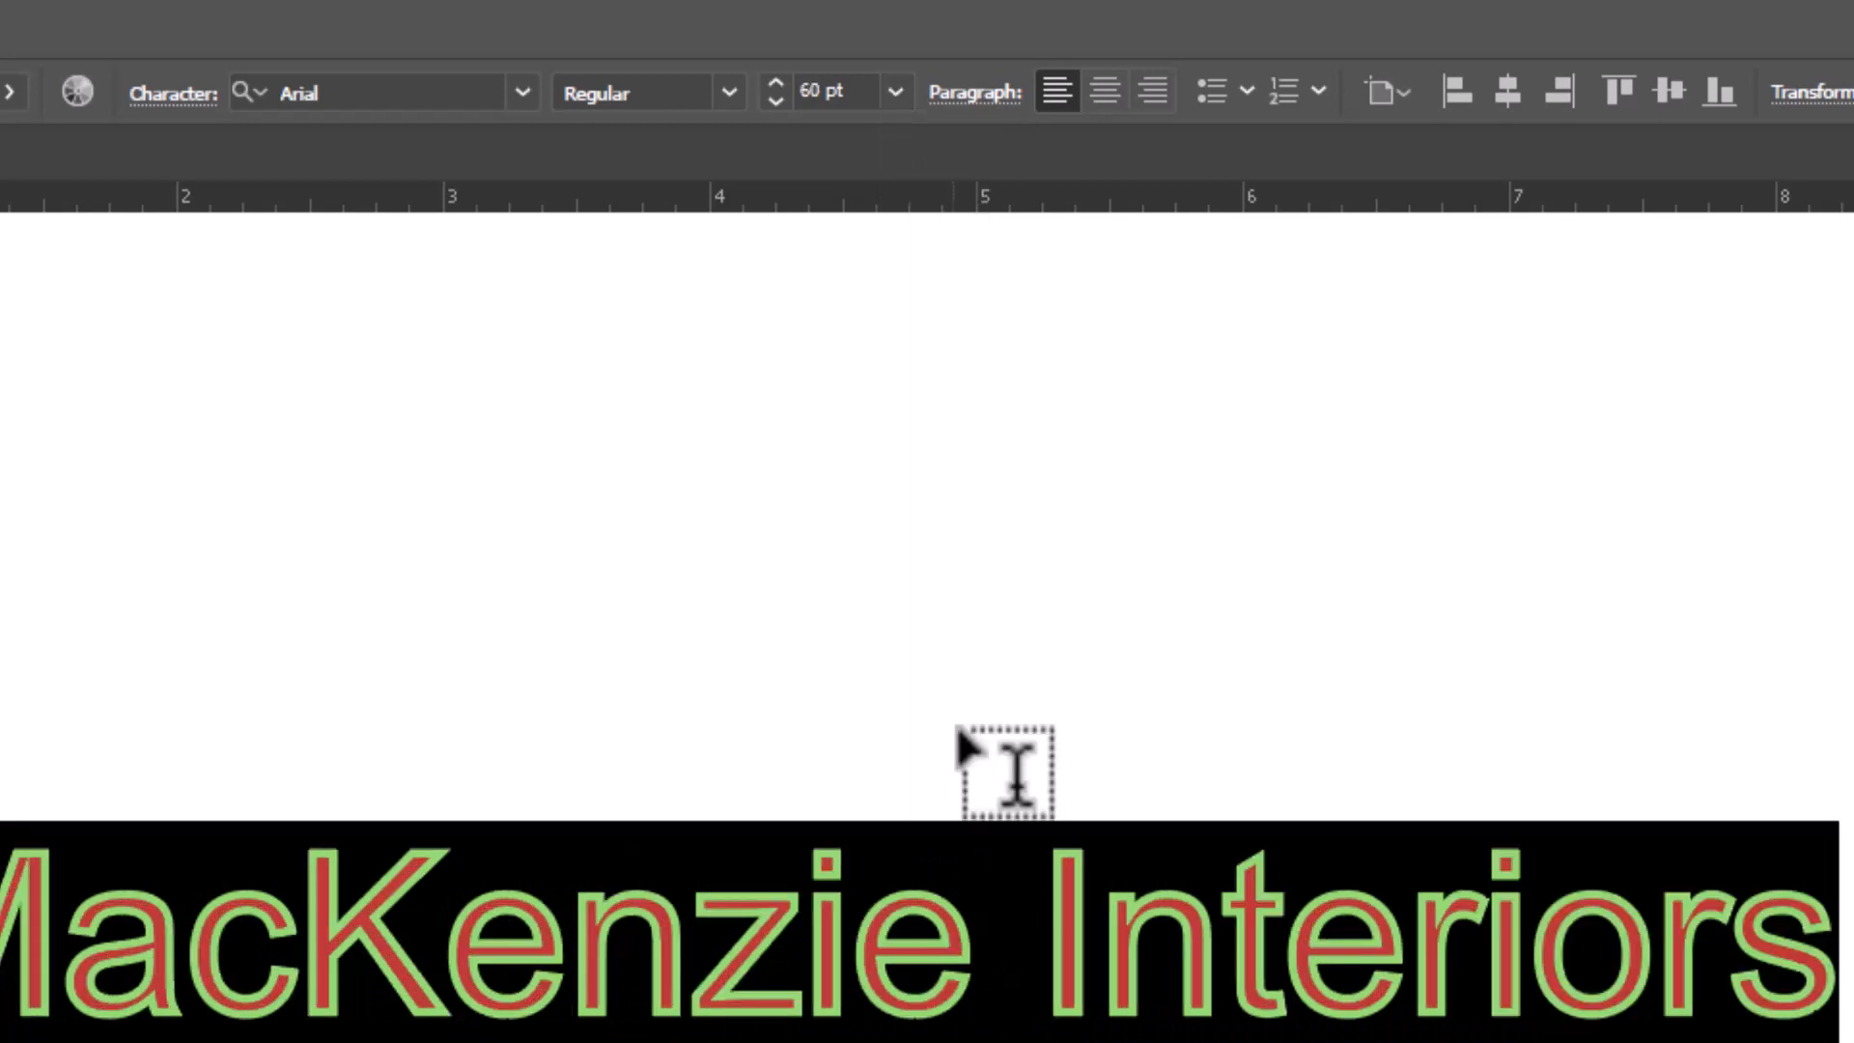
# Turn off hyphenation for the heading in the paragraph options
pyautogui.click(977, 94)
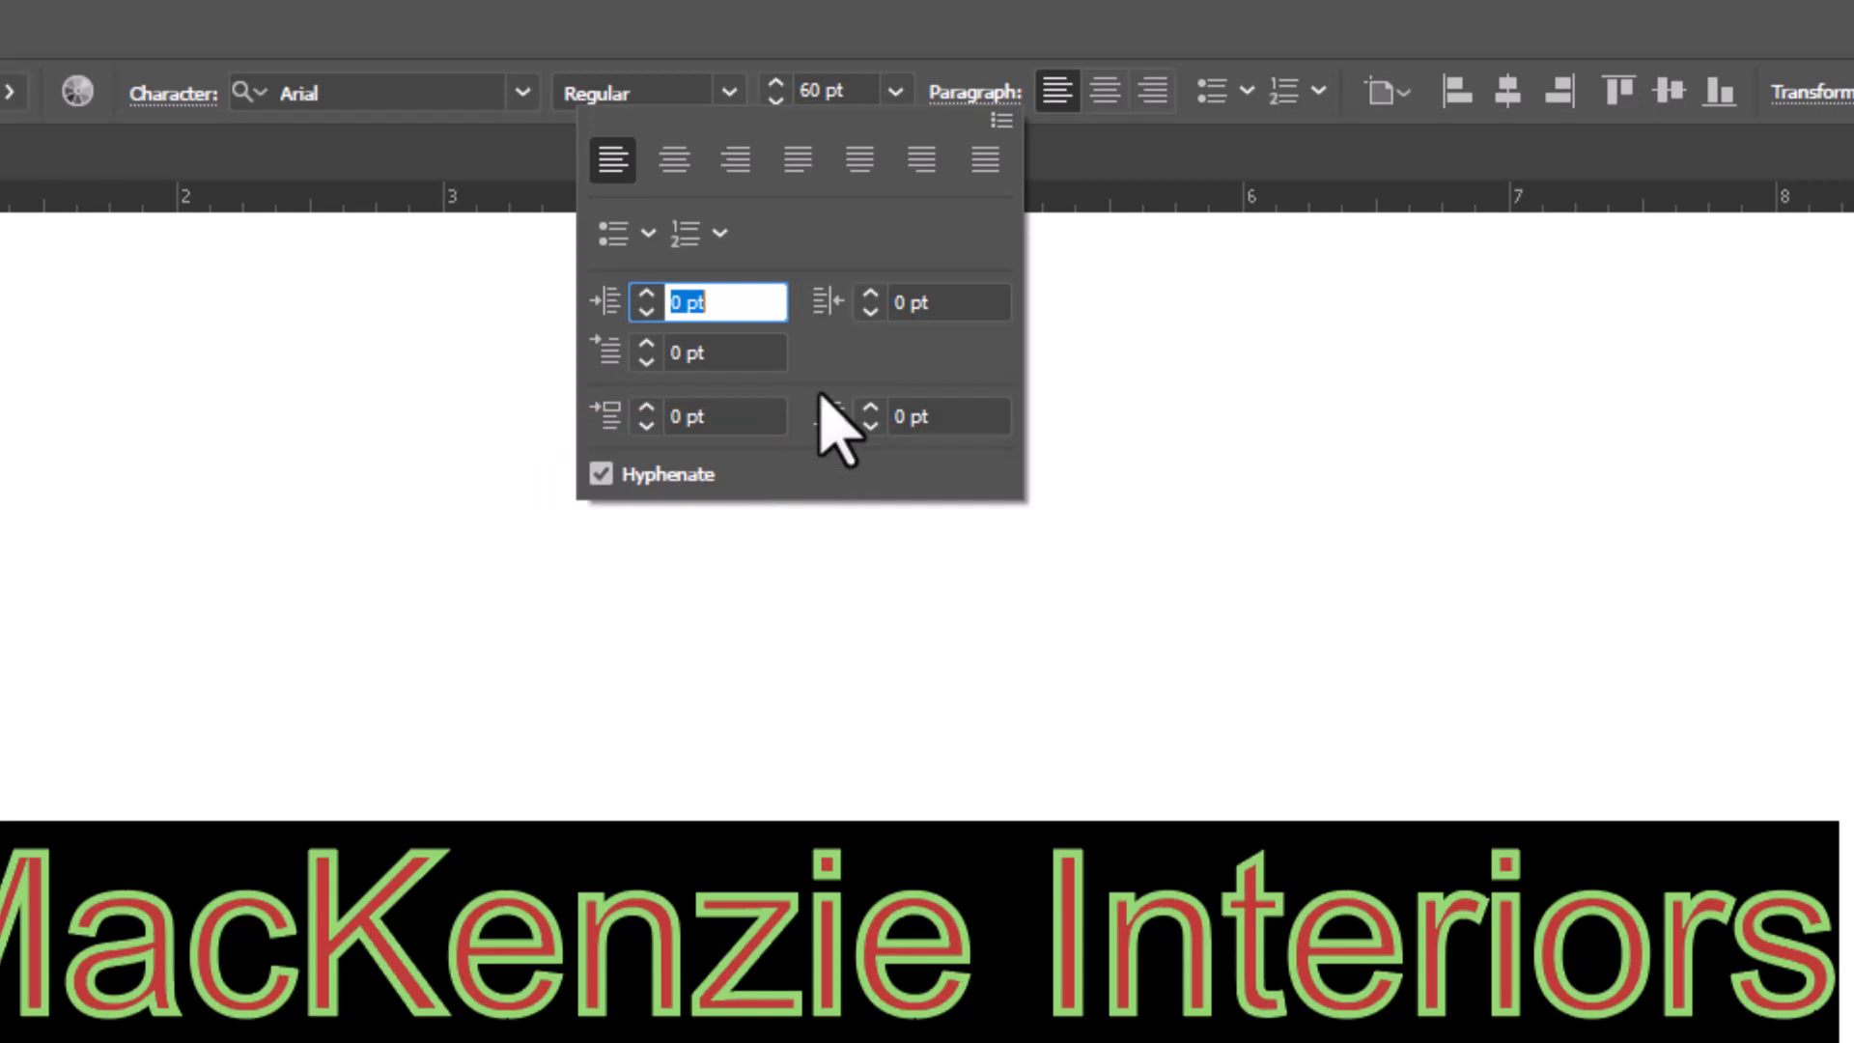
pyautogui.click(599, 474)
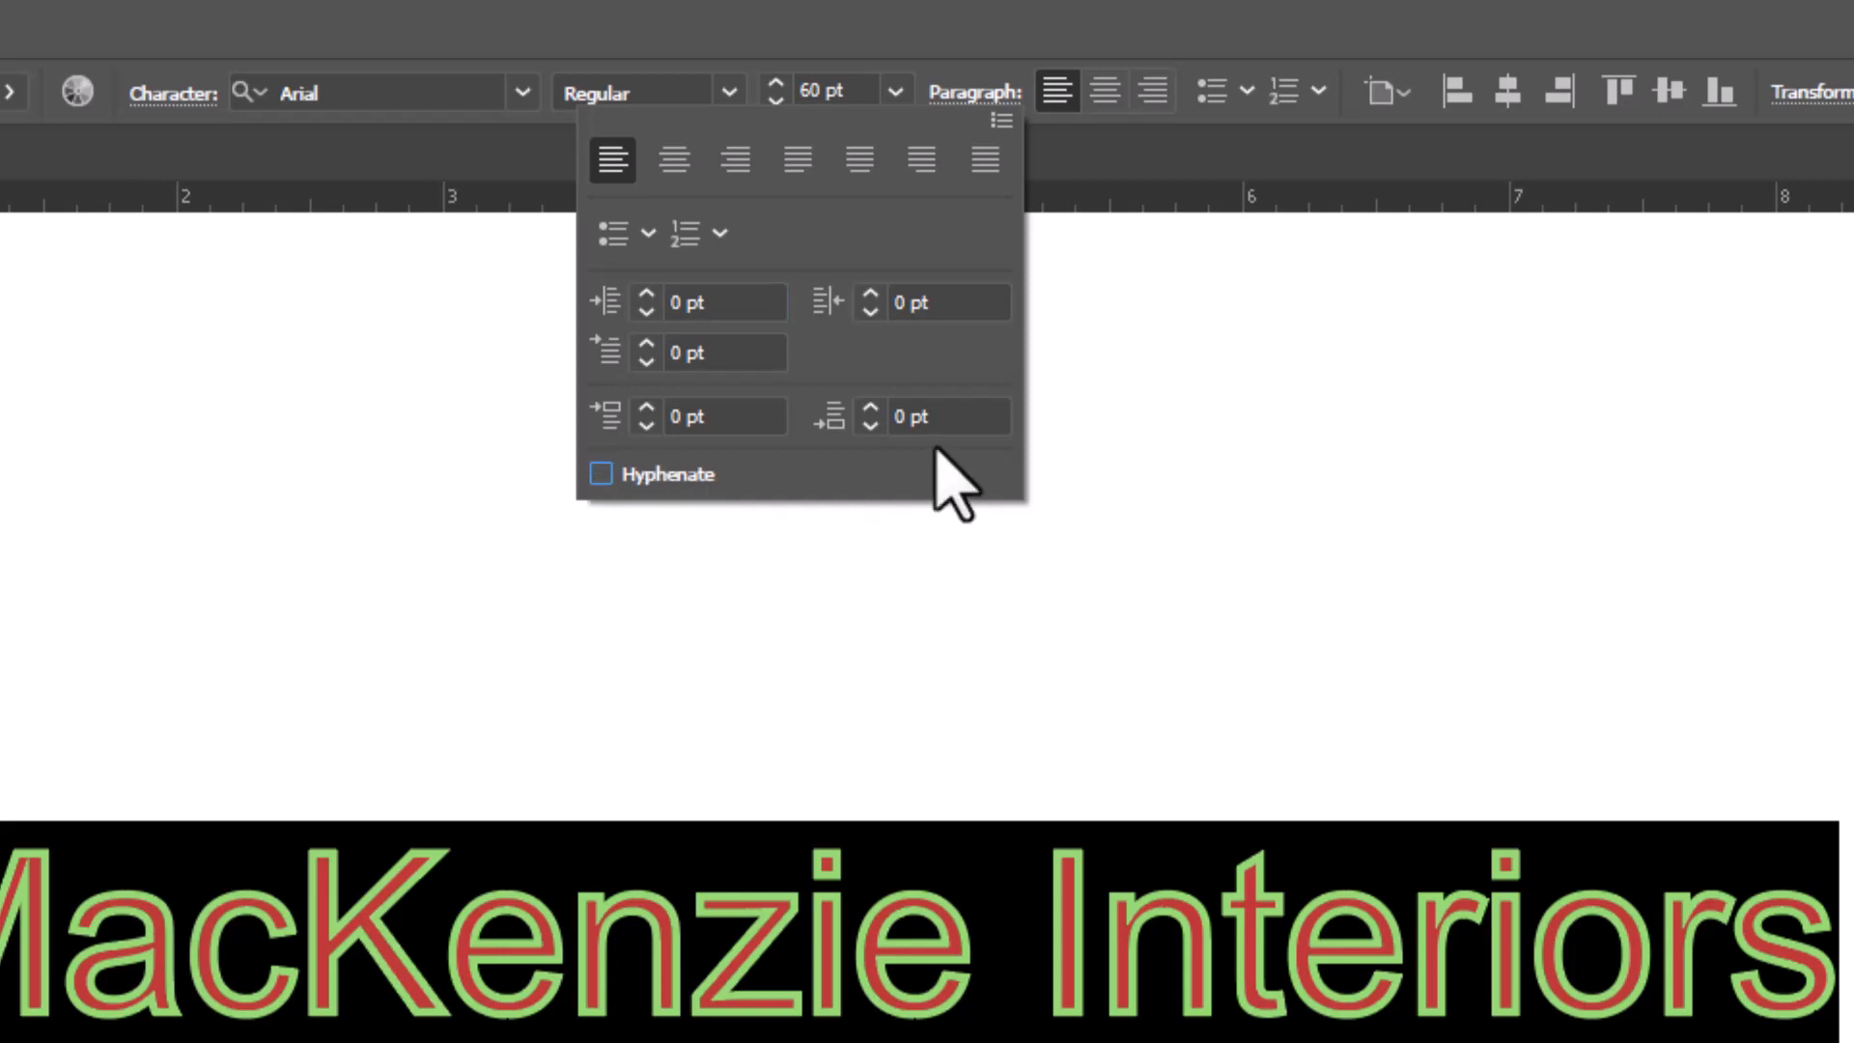
pyautogui.click(988, 104)
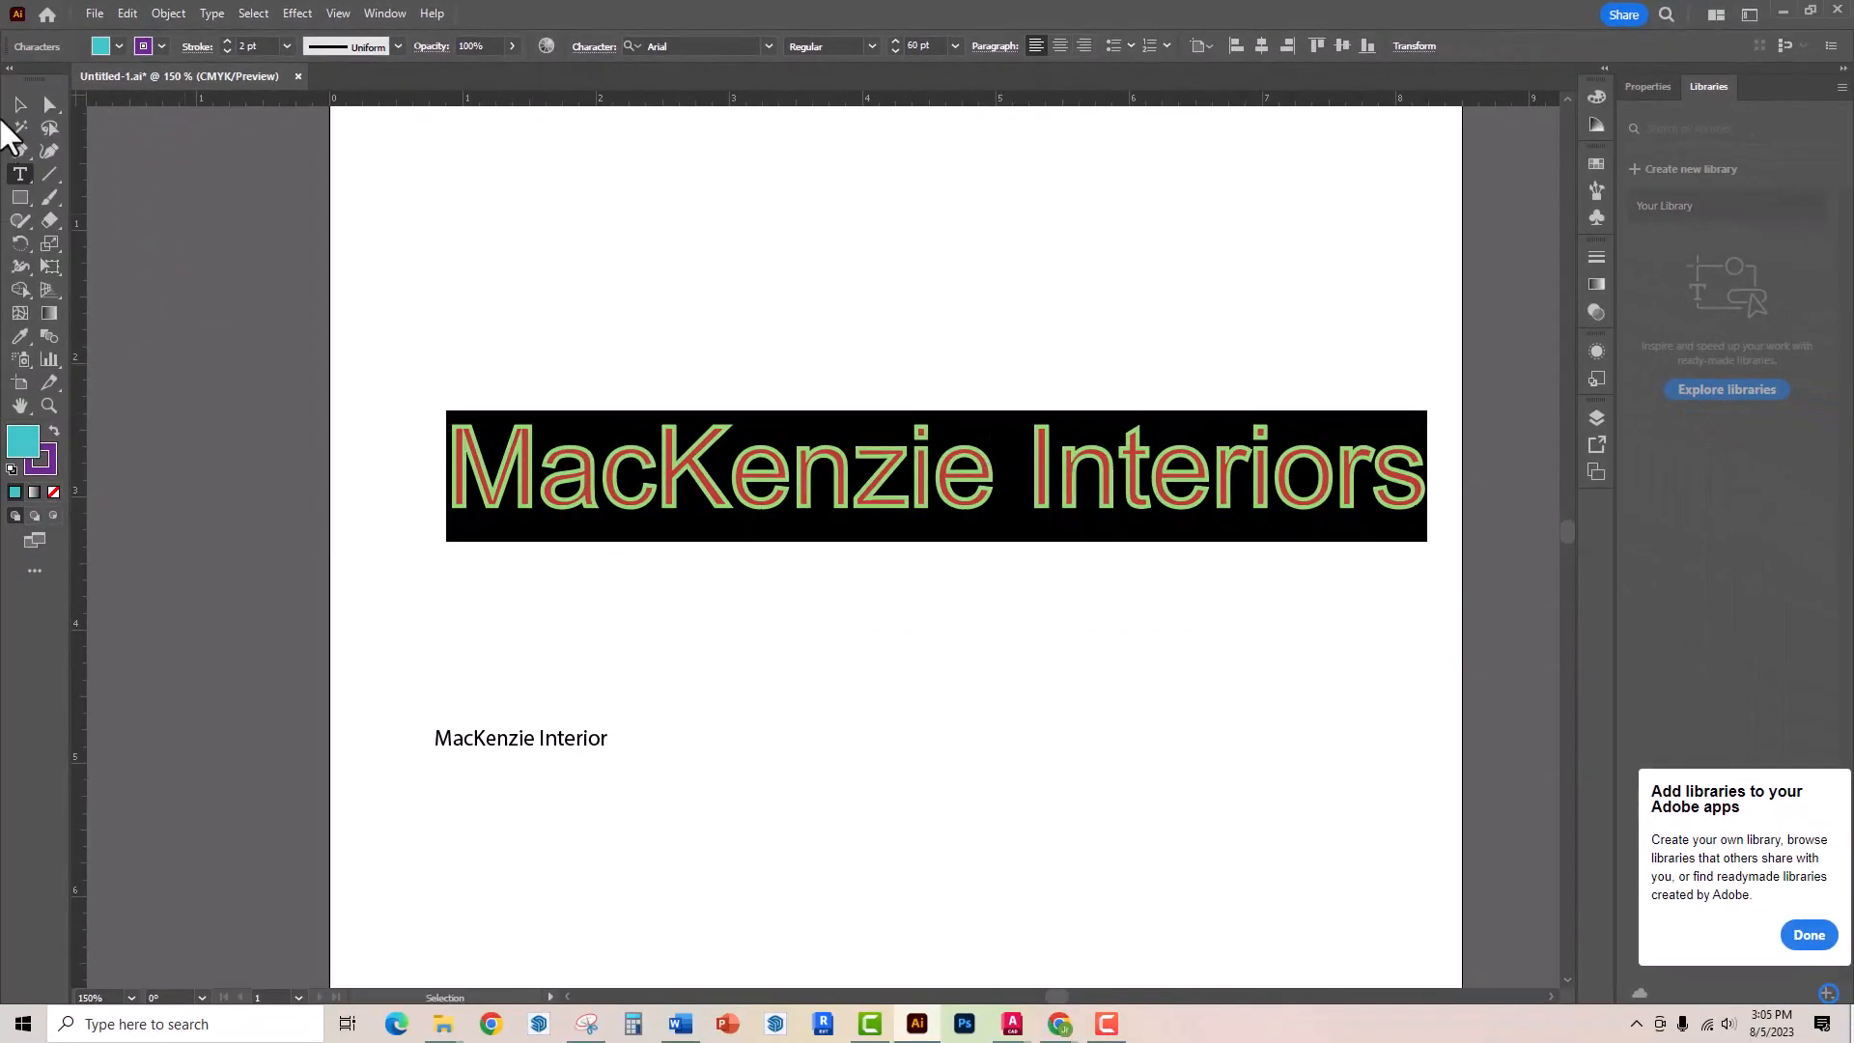
# Select the heading and stretch it horizontally by extending its left edge outward
pyautogui.click(21, 104)
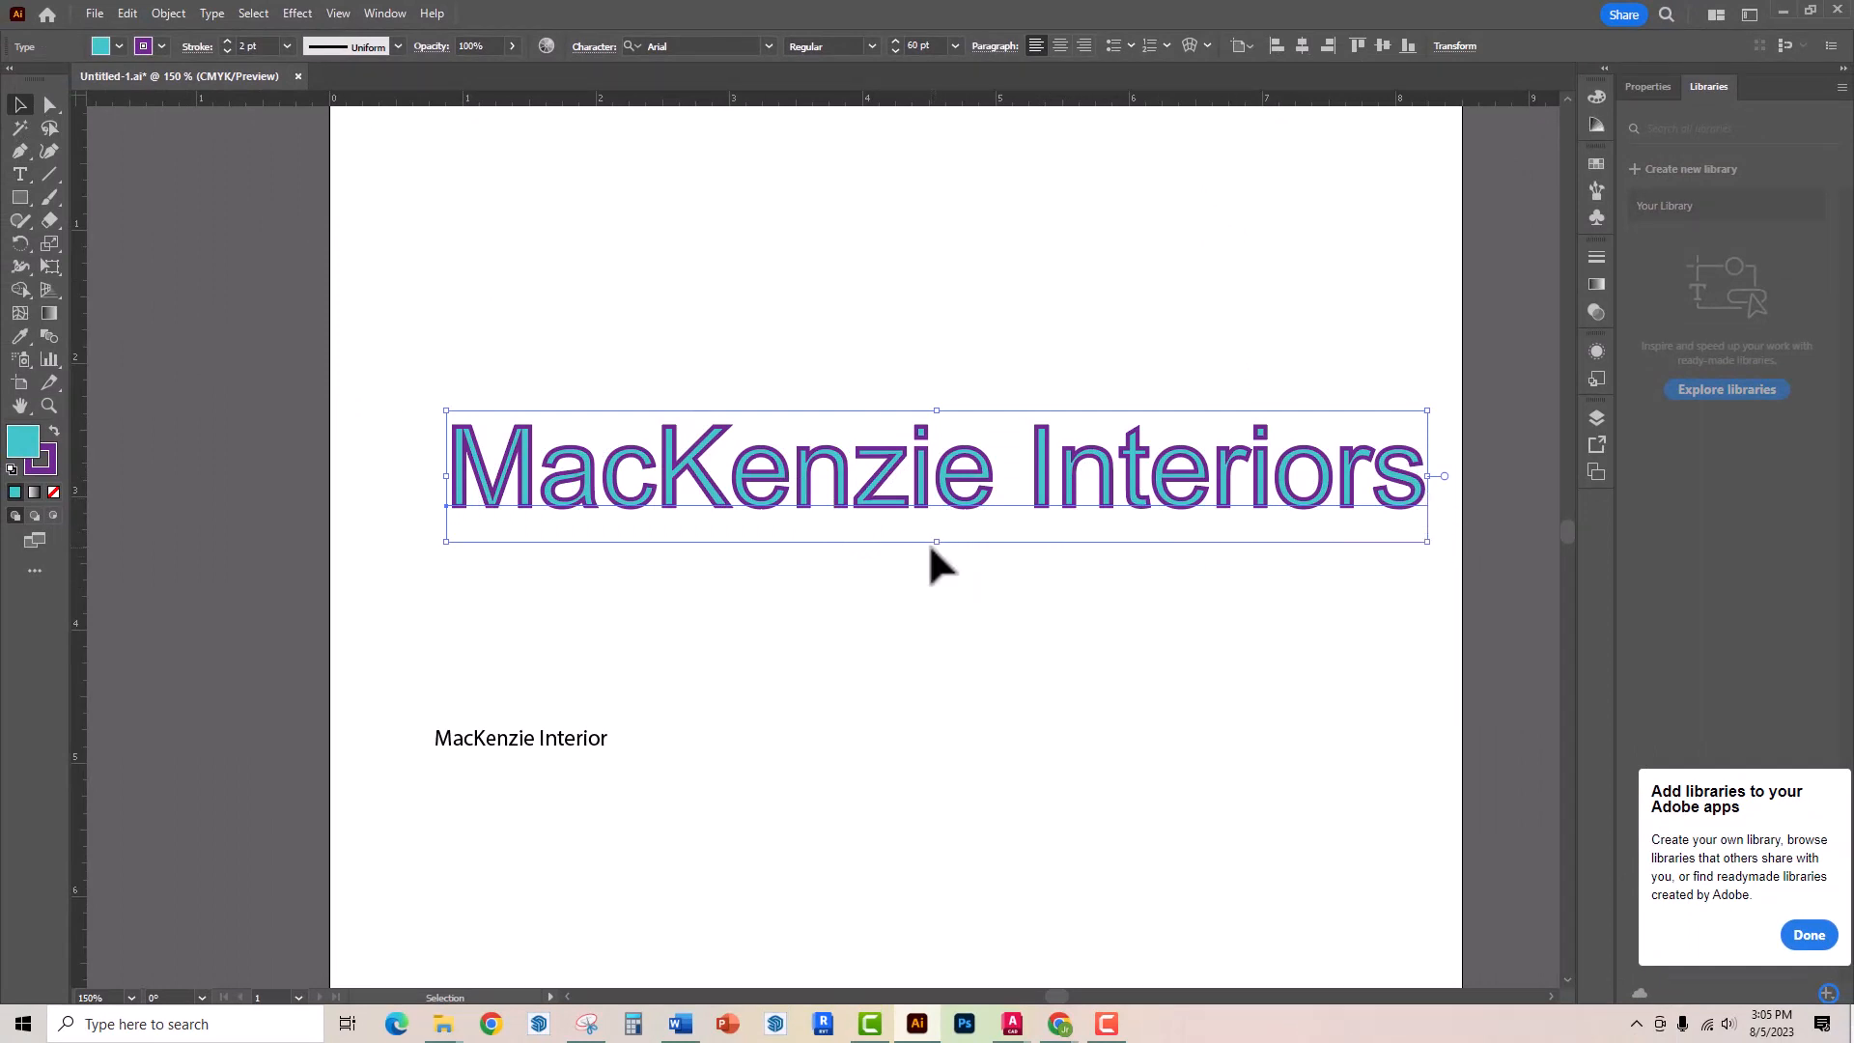
pyautogui.moveTo(447, 480); pyautogui.dragTo(381, 480)
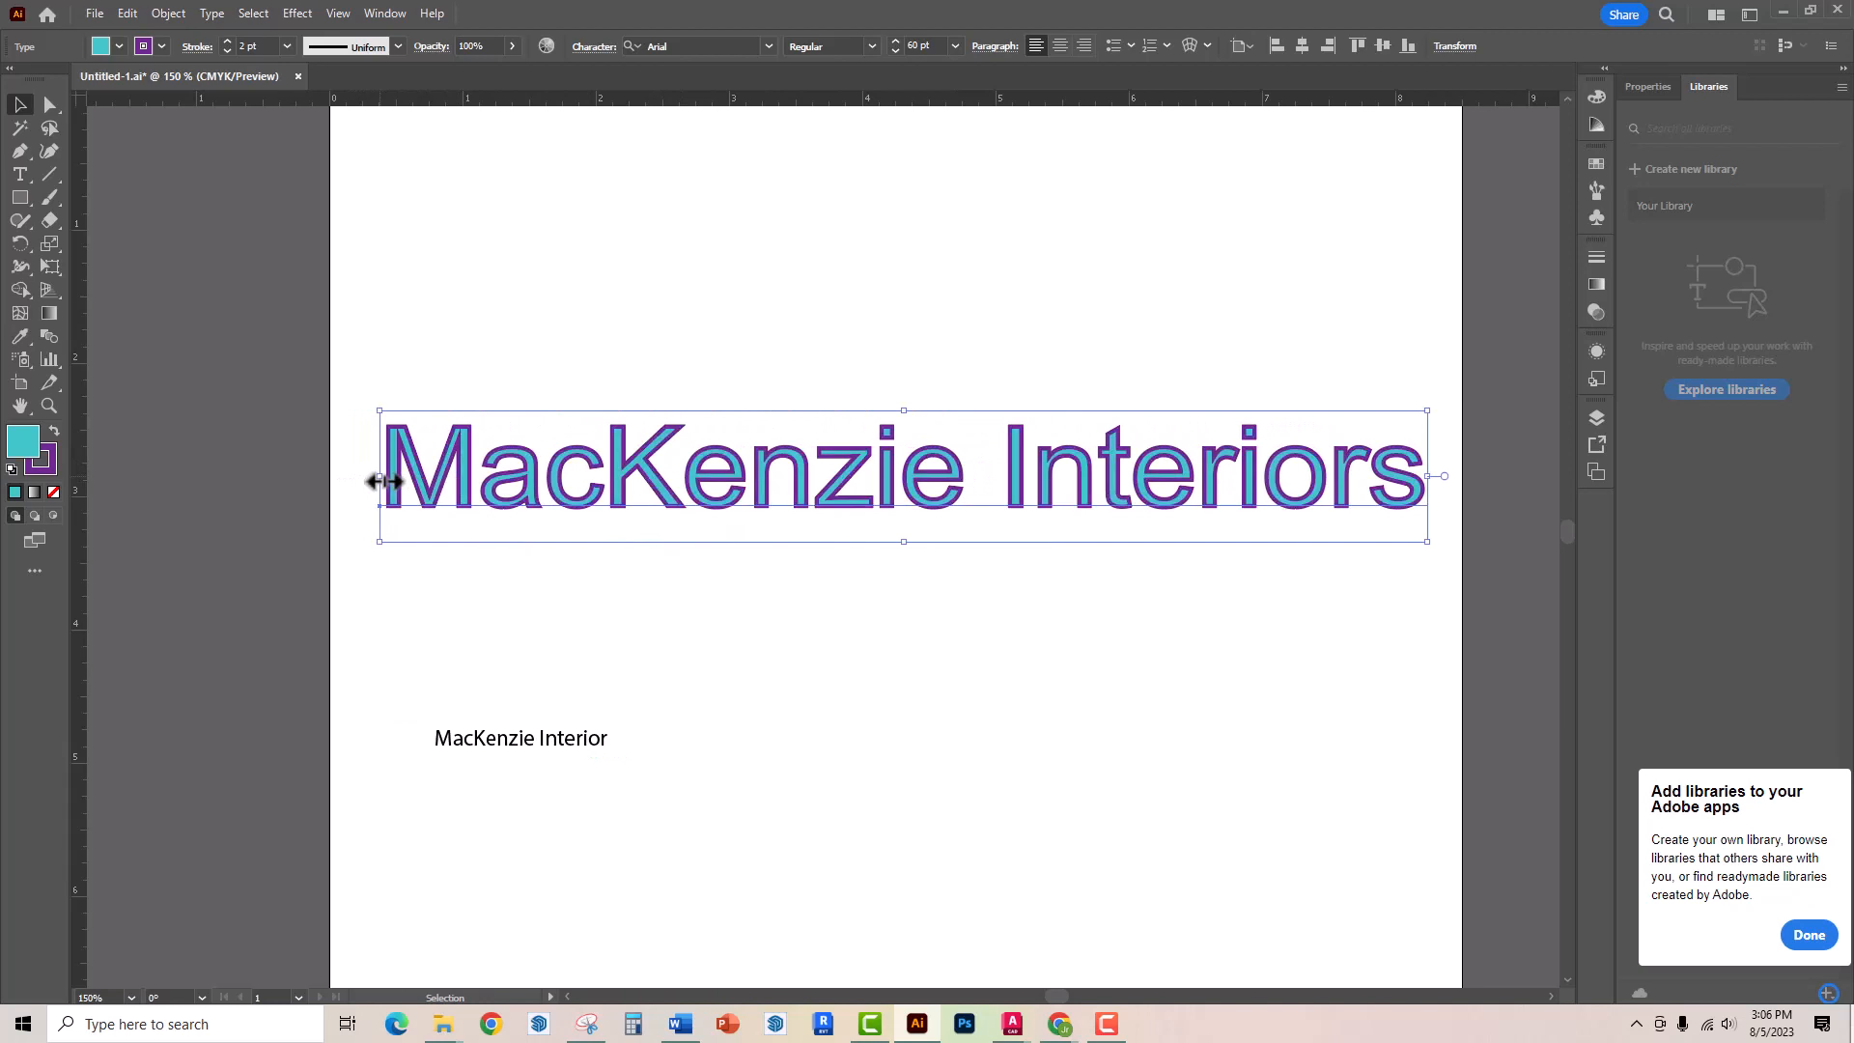
# Select the small MacKenzie Interior text frame and resize it narrower and shorter
pyautogui.click(534, 753)
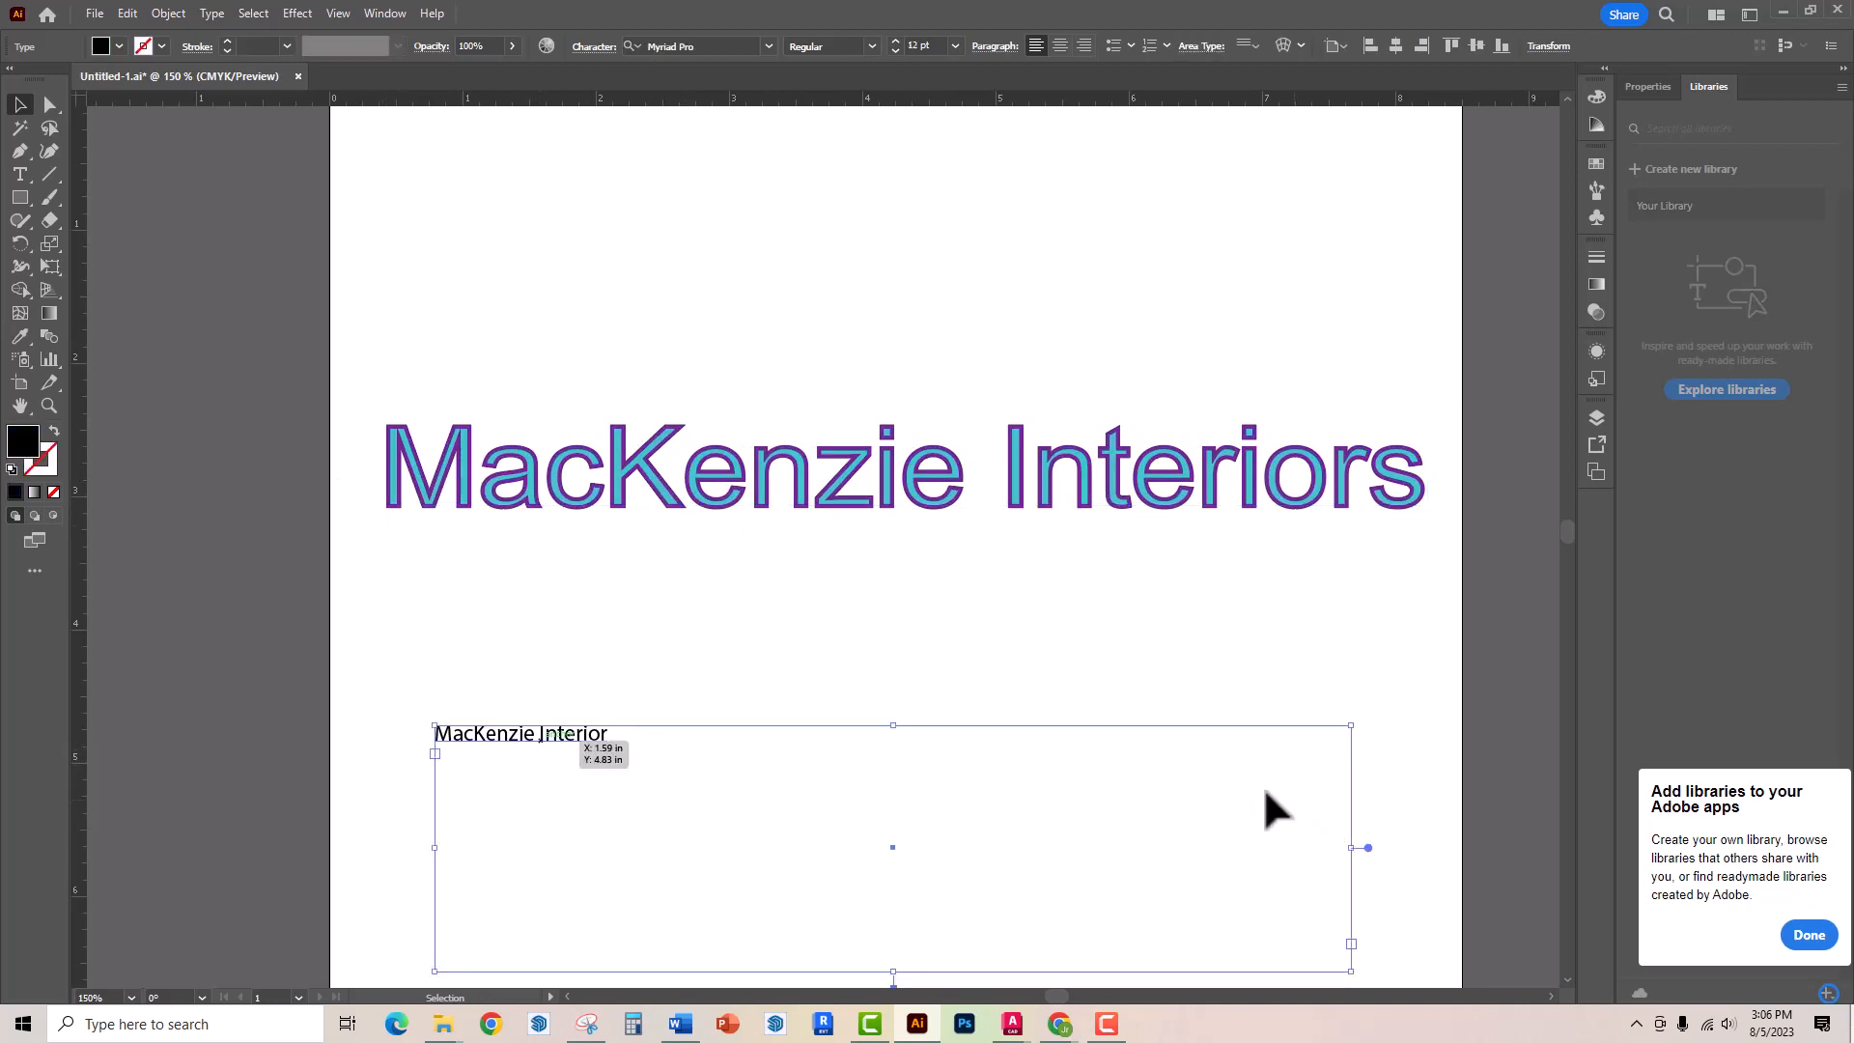
pyautogui.moveTo(1350, 847); pyautogui.dragTo(837, 848)
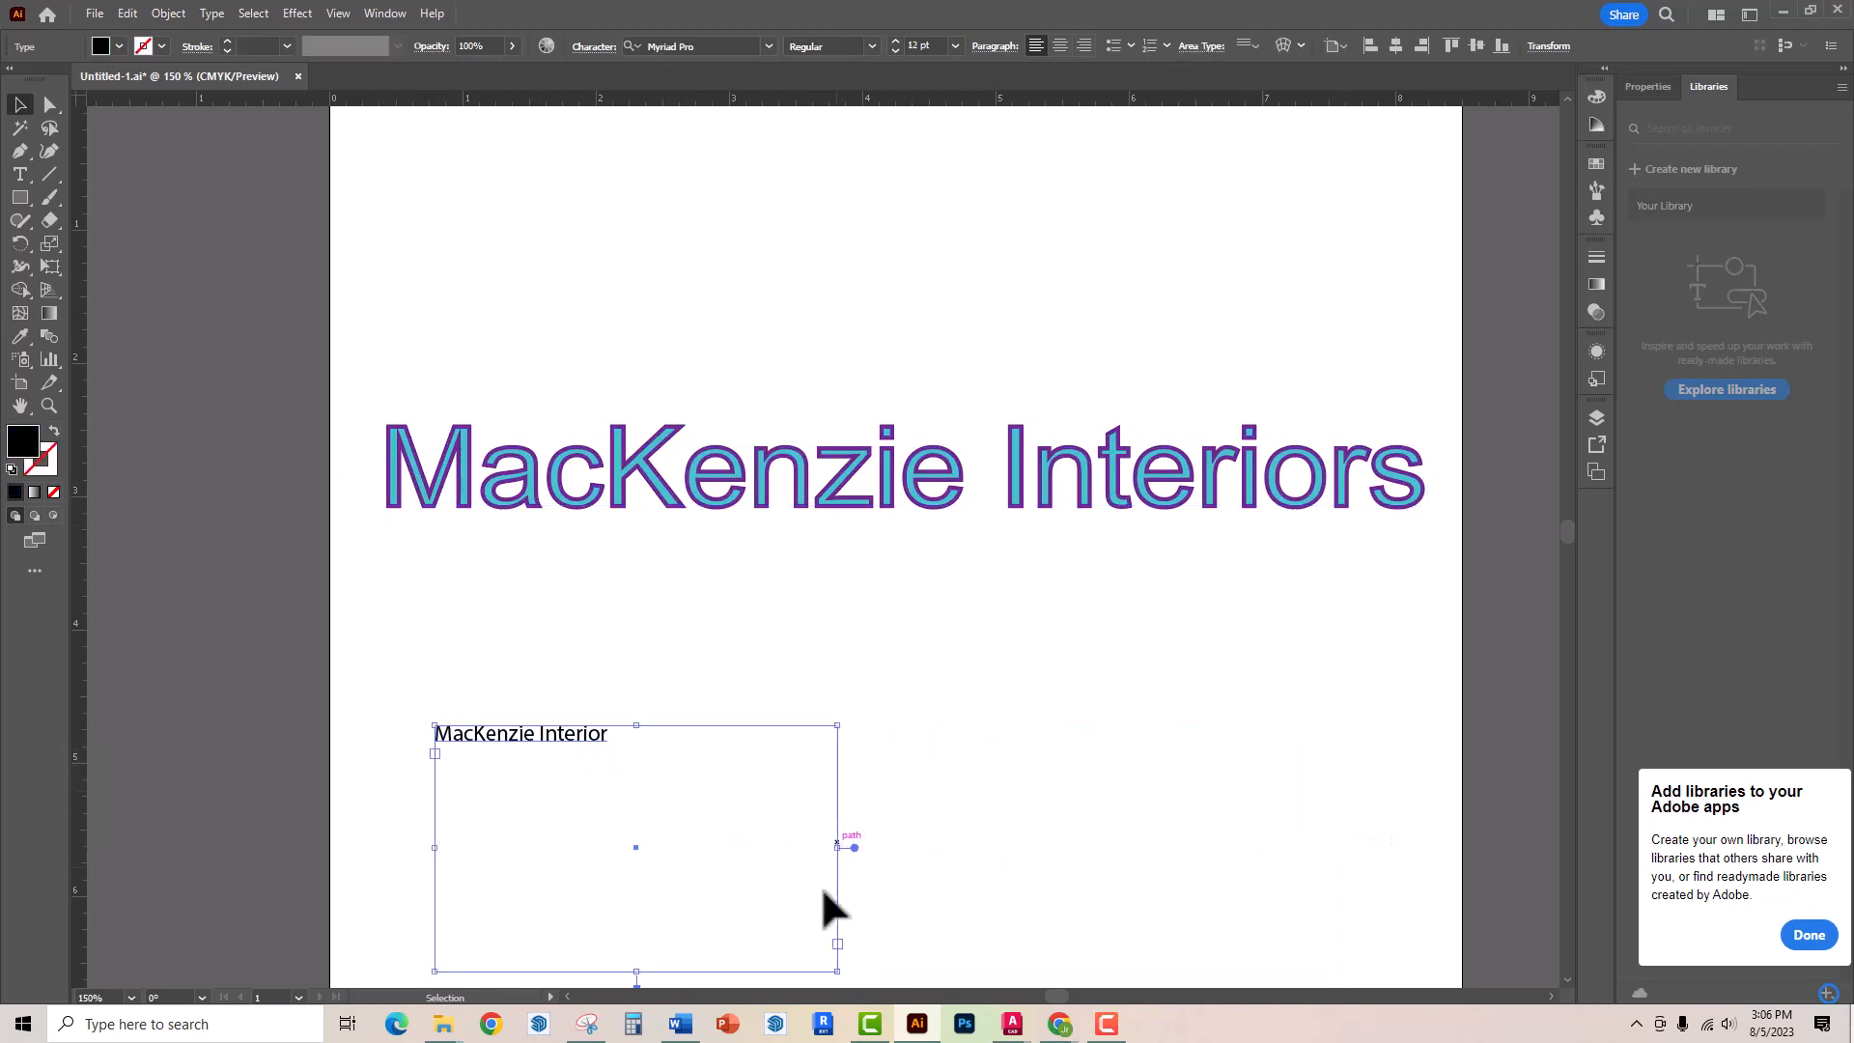
pyautogui.moveTo(640, 970); pyautogui.dragTo(636, 838)
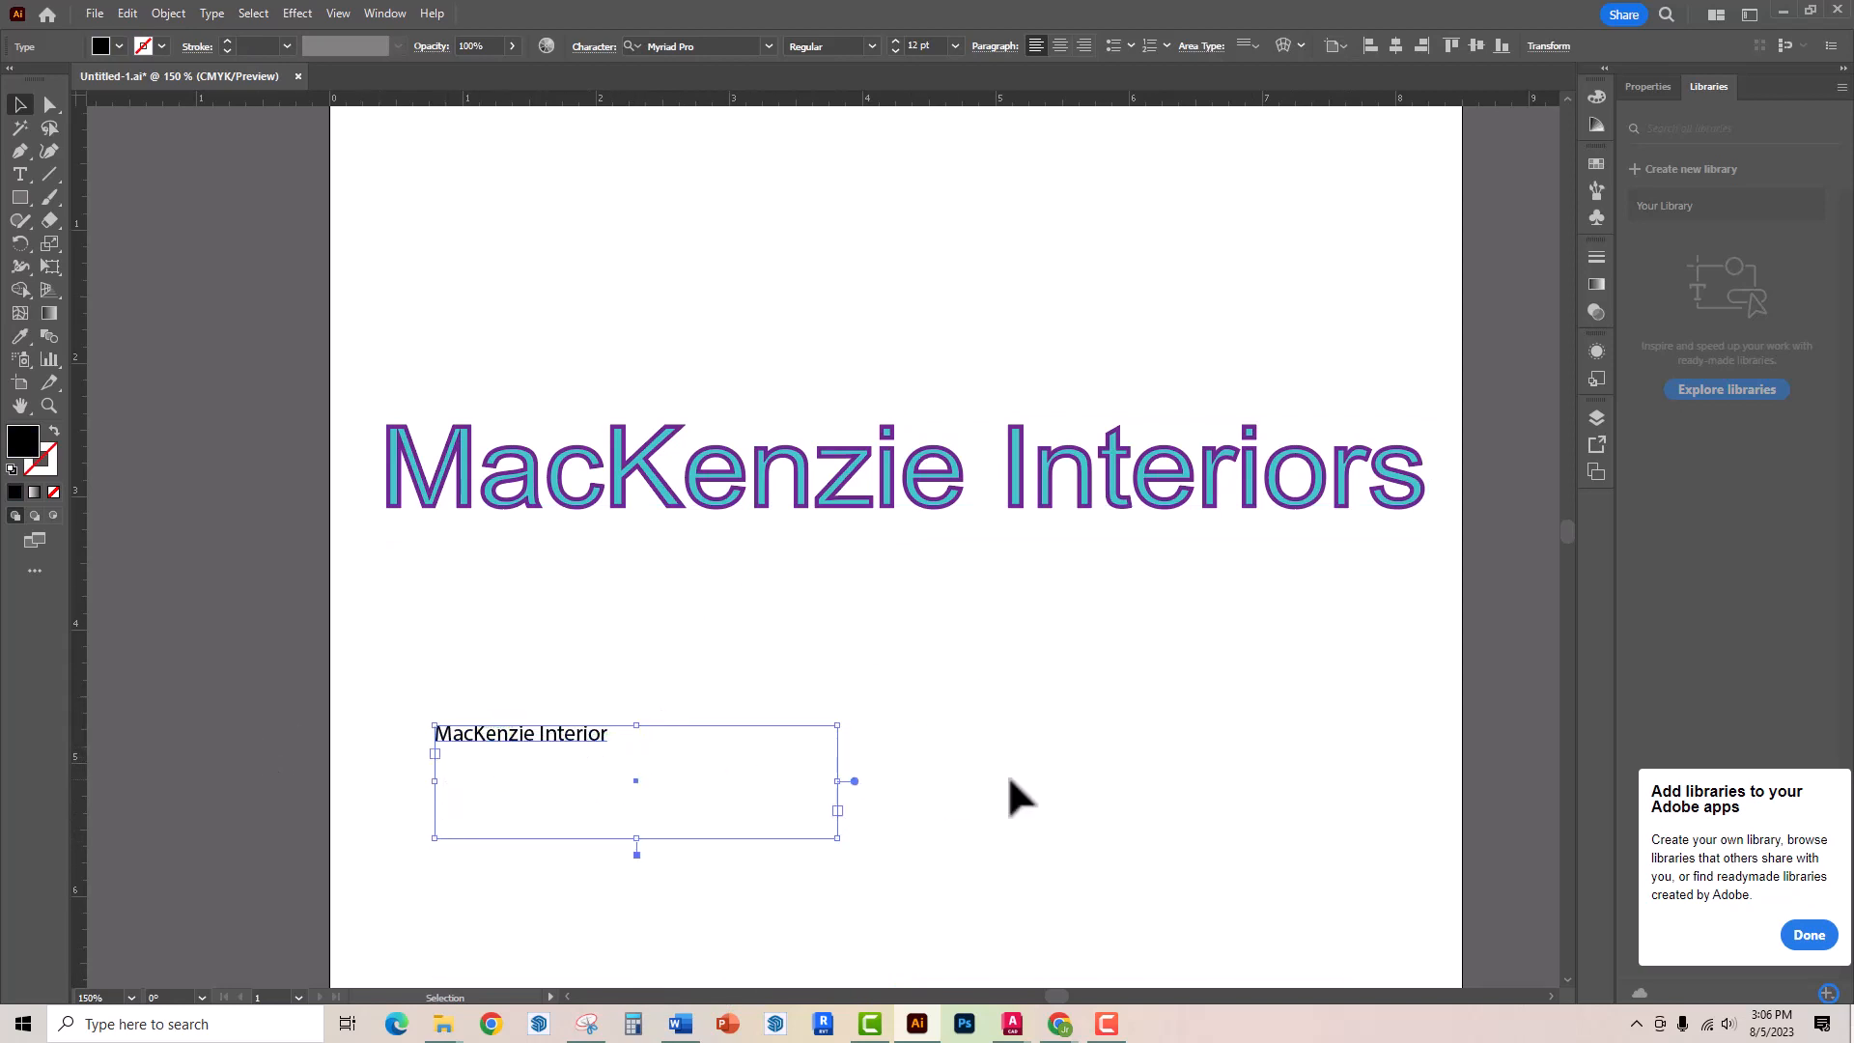
# Right-align the small text inside its frame and open the Area Type Options to review them
pyautogui.click(1064, 45)
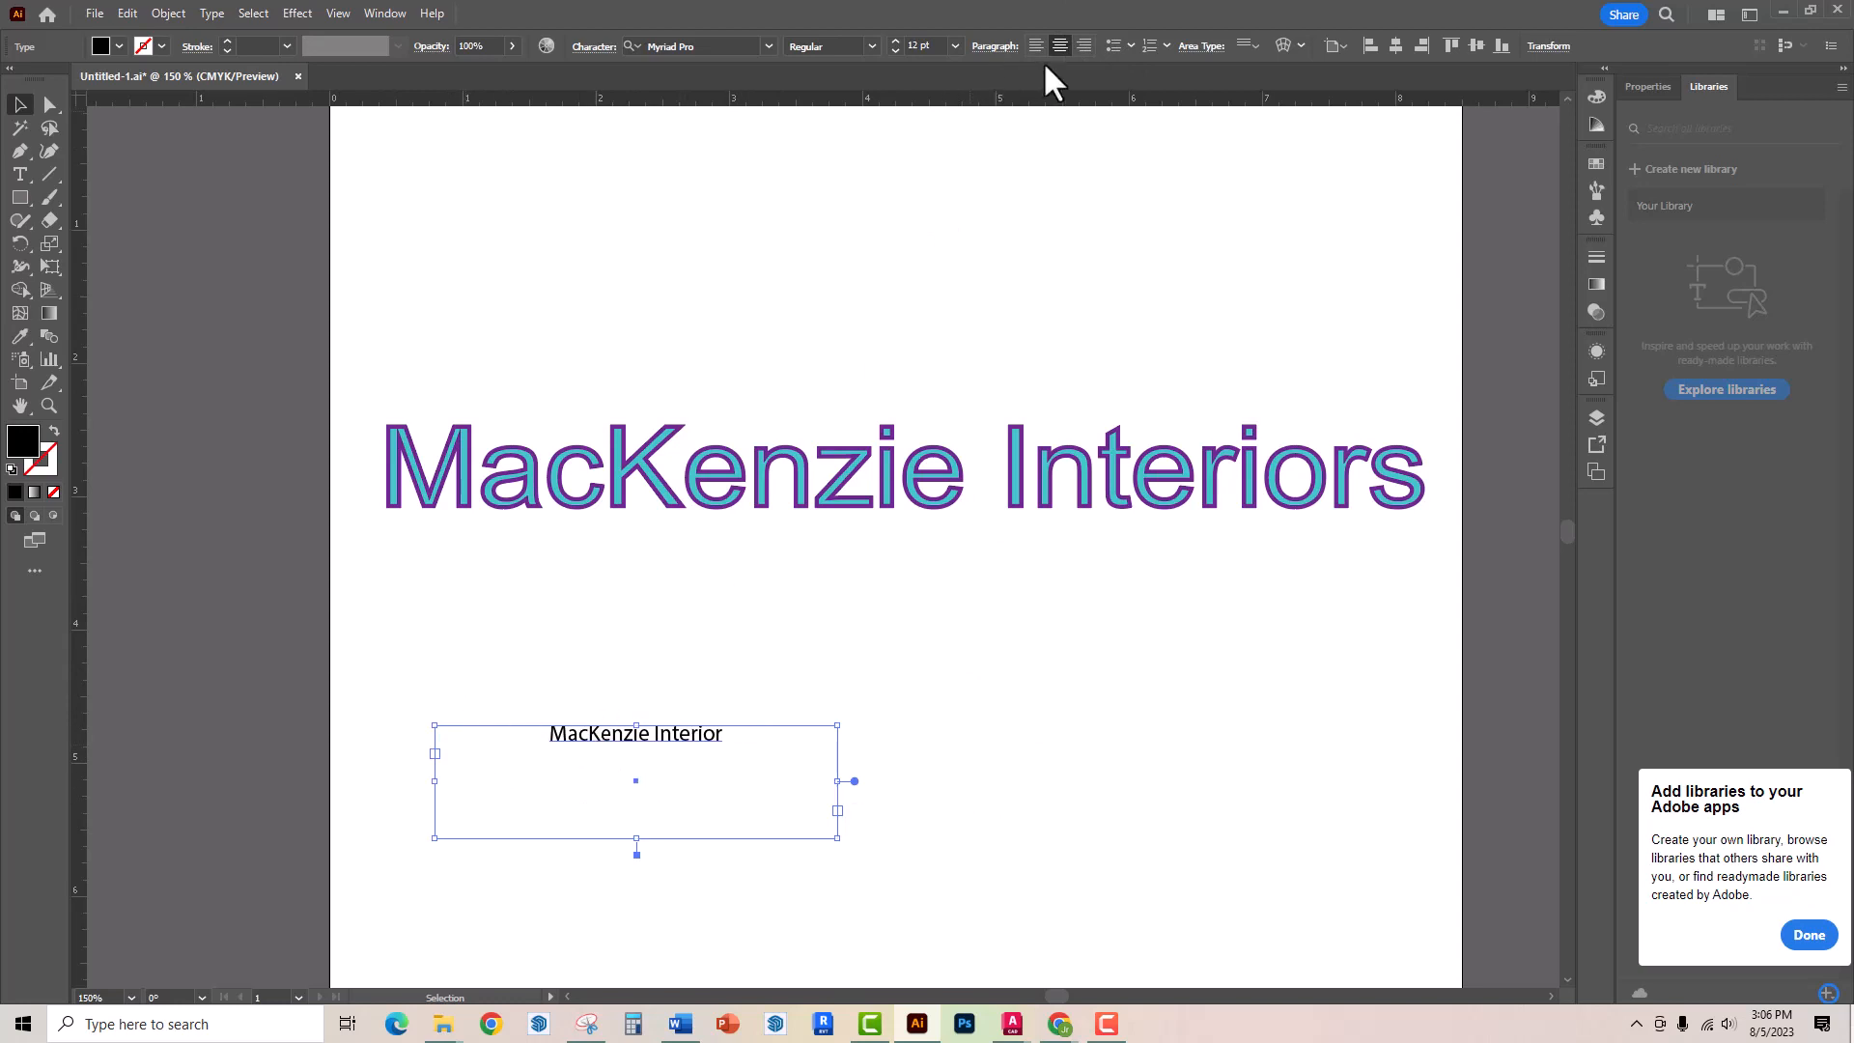
pyautogui.click(1084, 46)
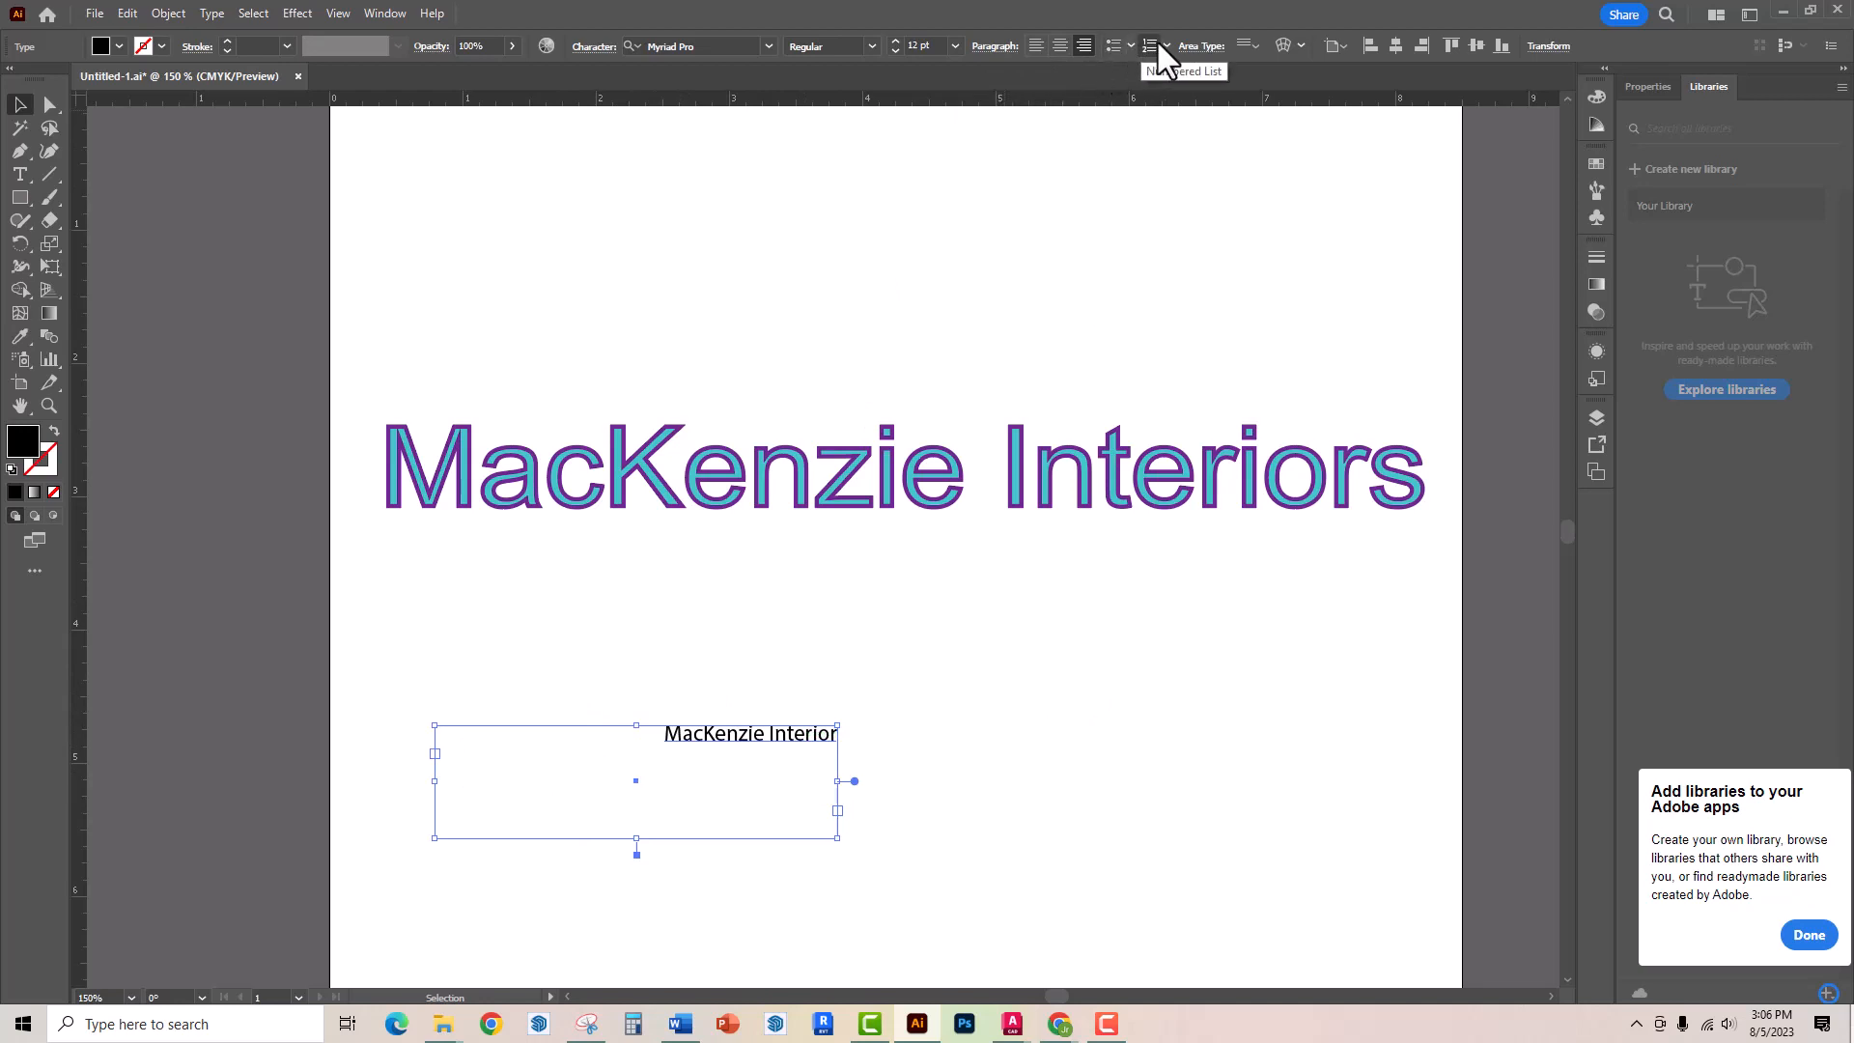
pyautogui.click(1194, 49)
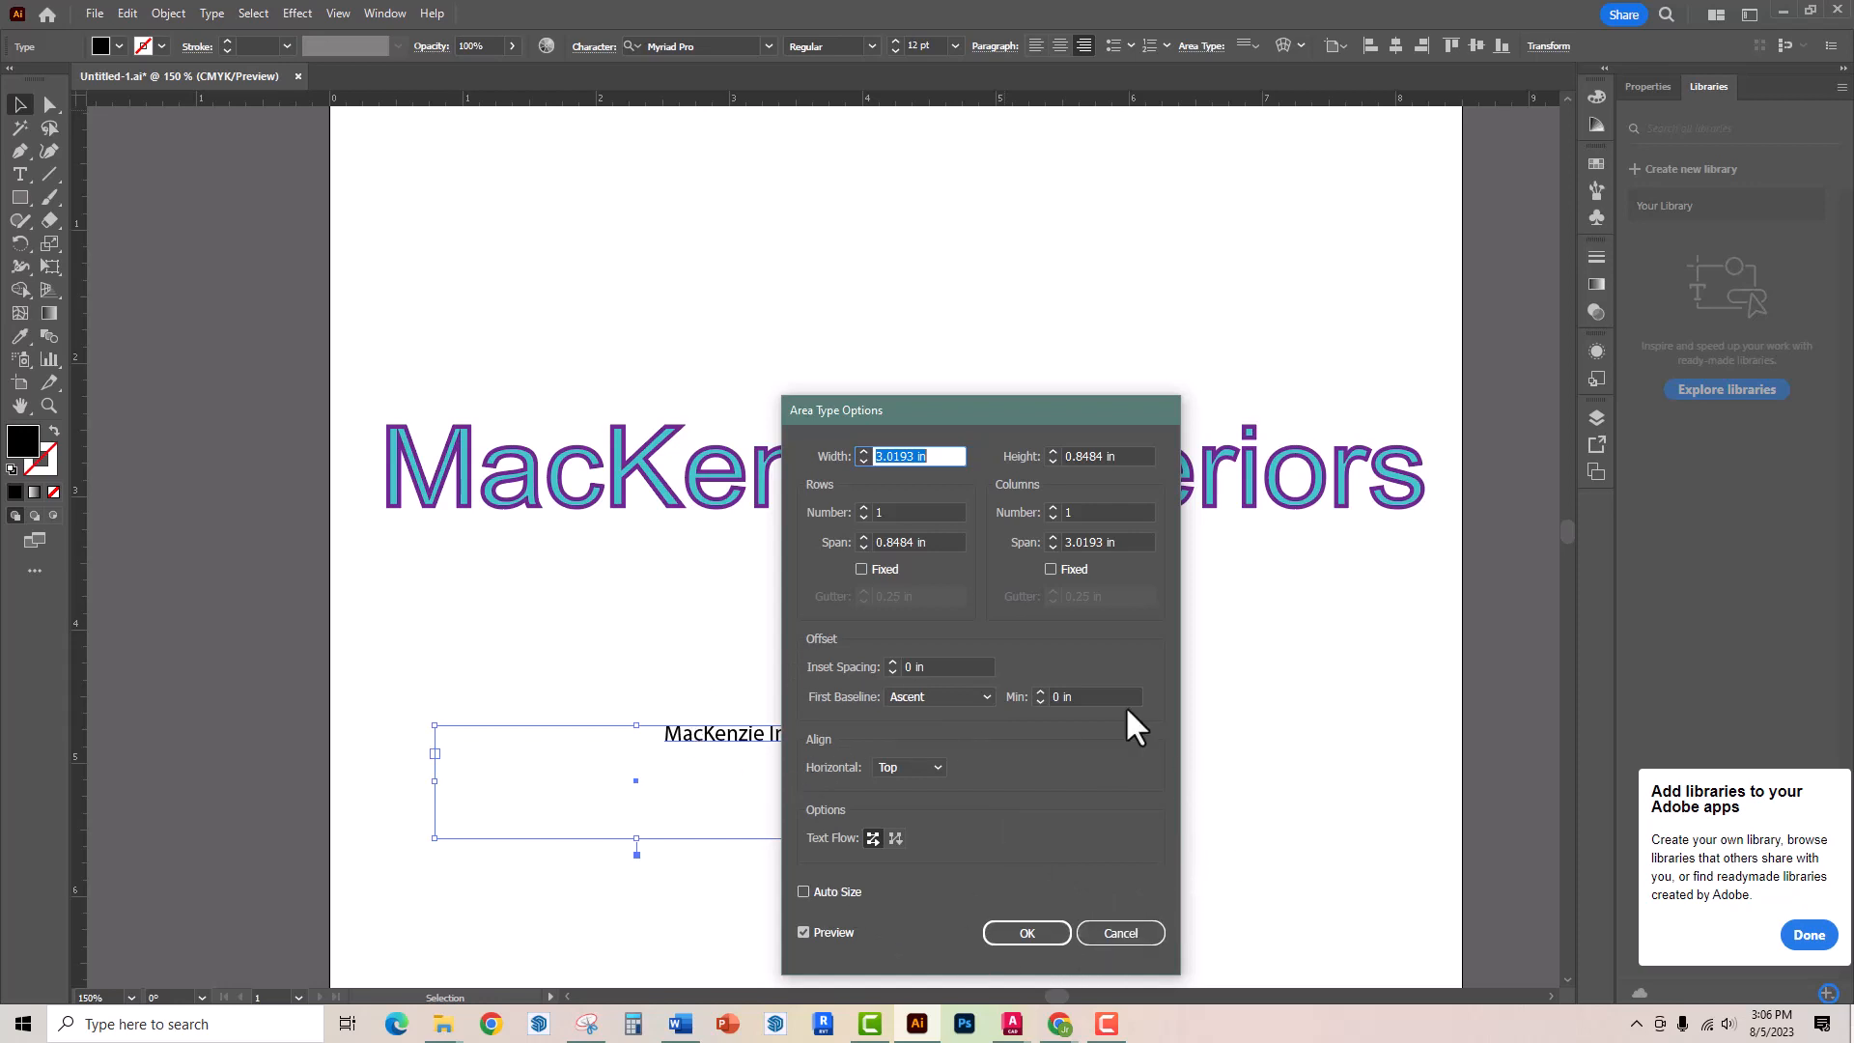
pyautogui.click(1121, 933)
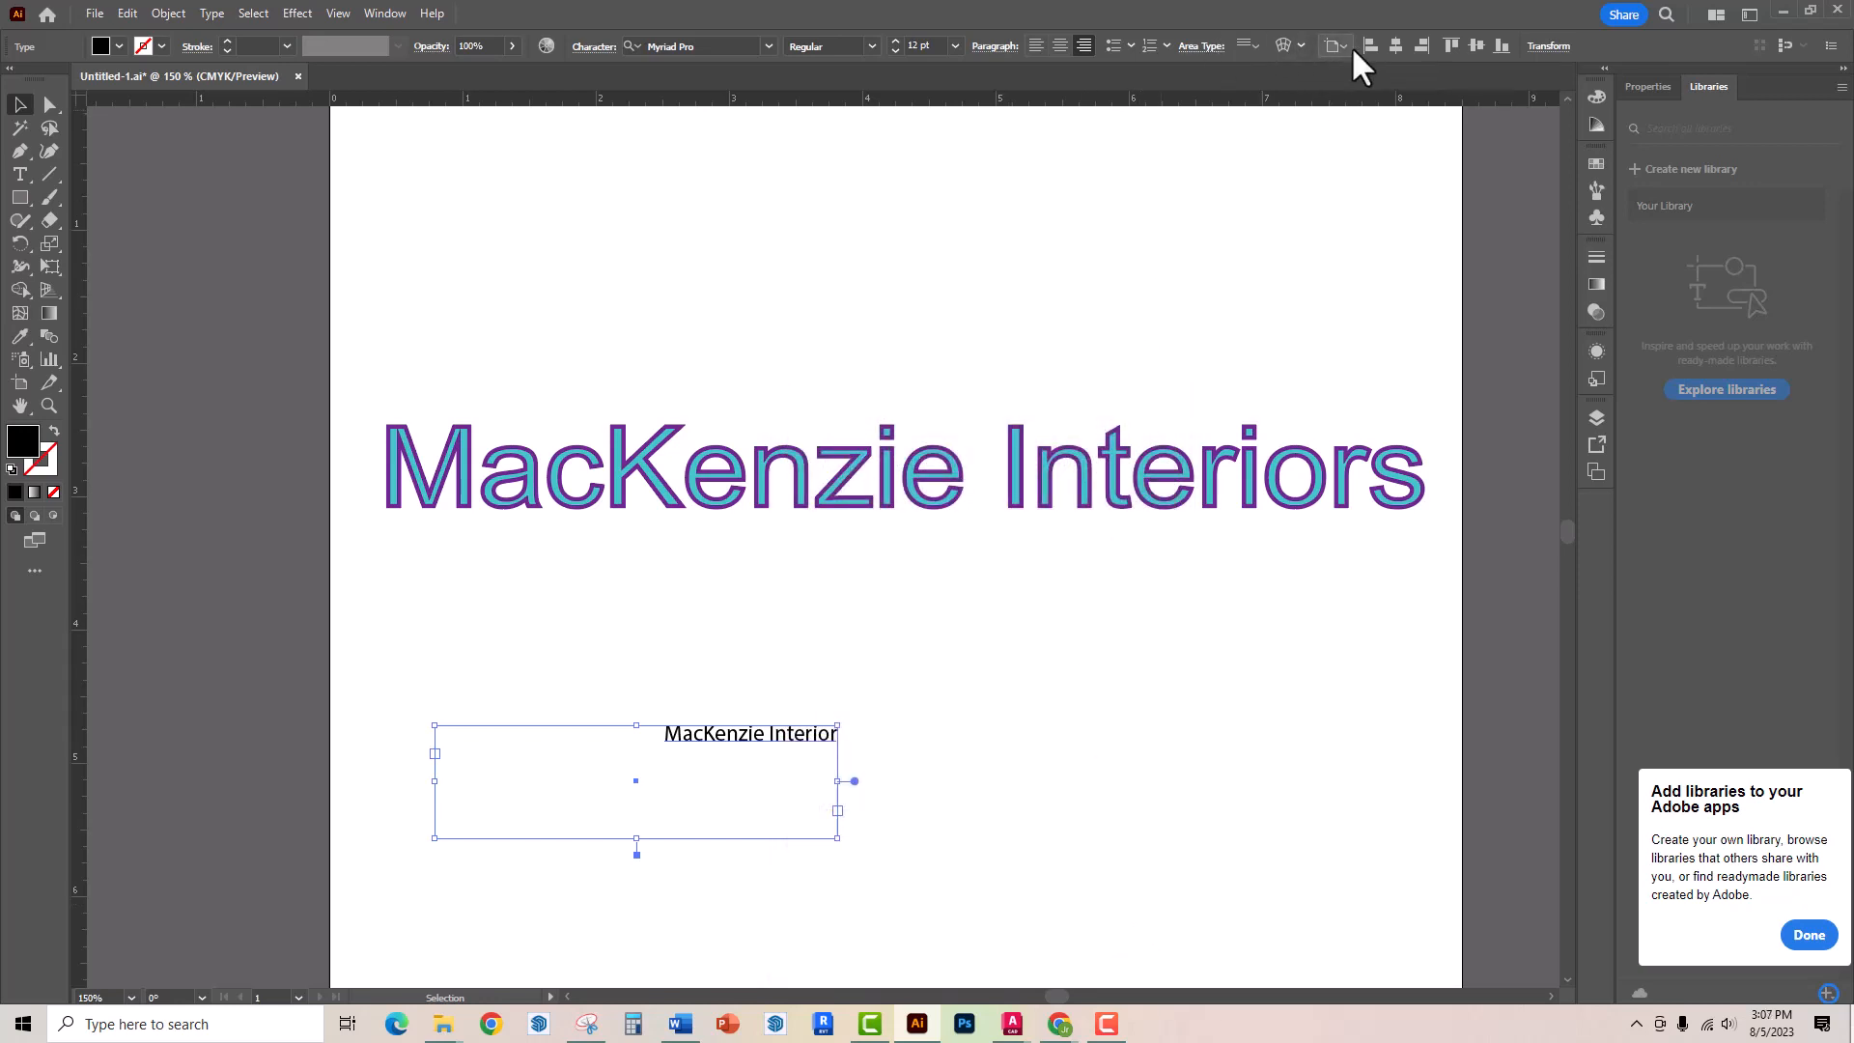
# Align the small text frame to the artboard's bottom-right corner
pyautogui.click(1452, 44)
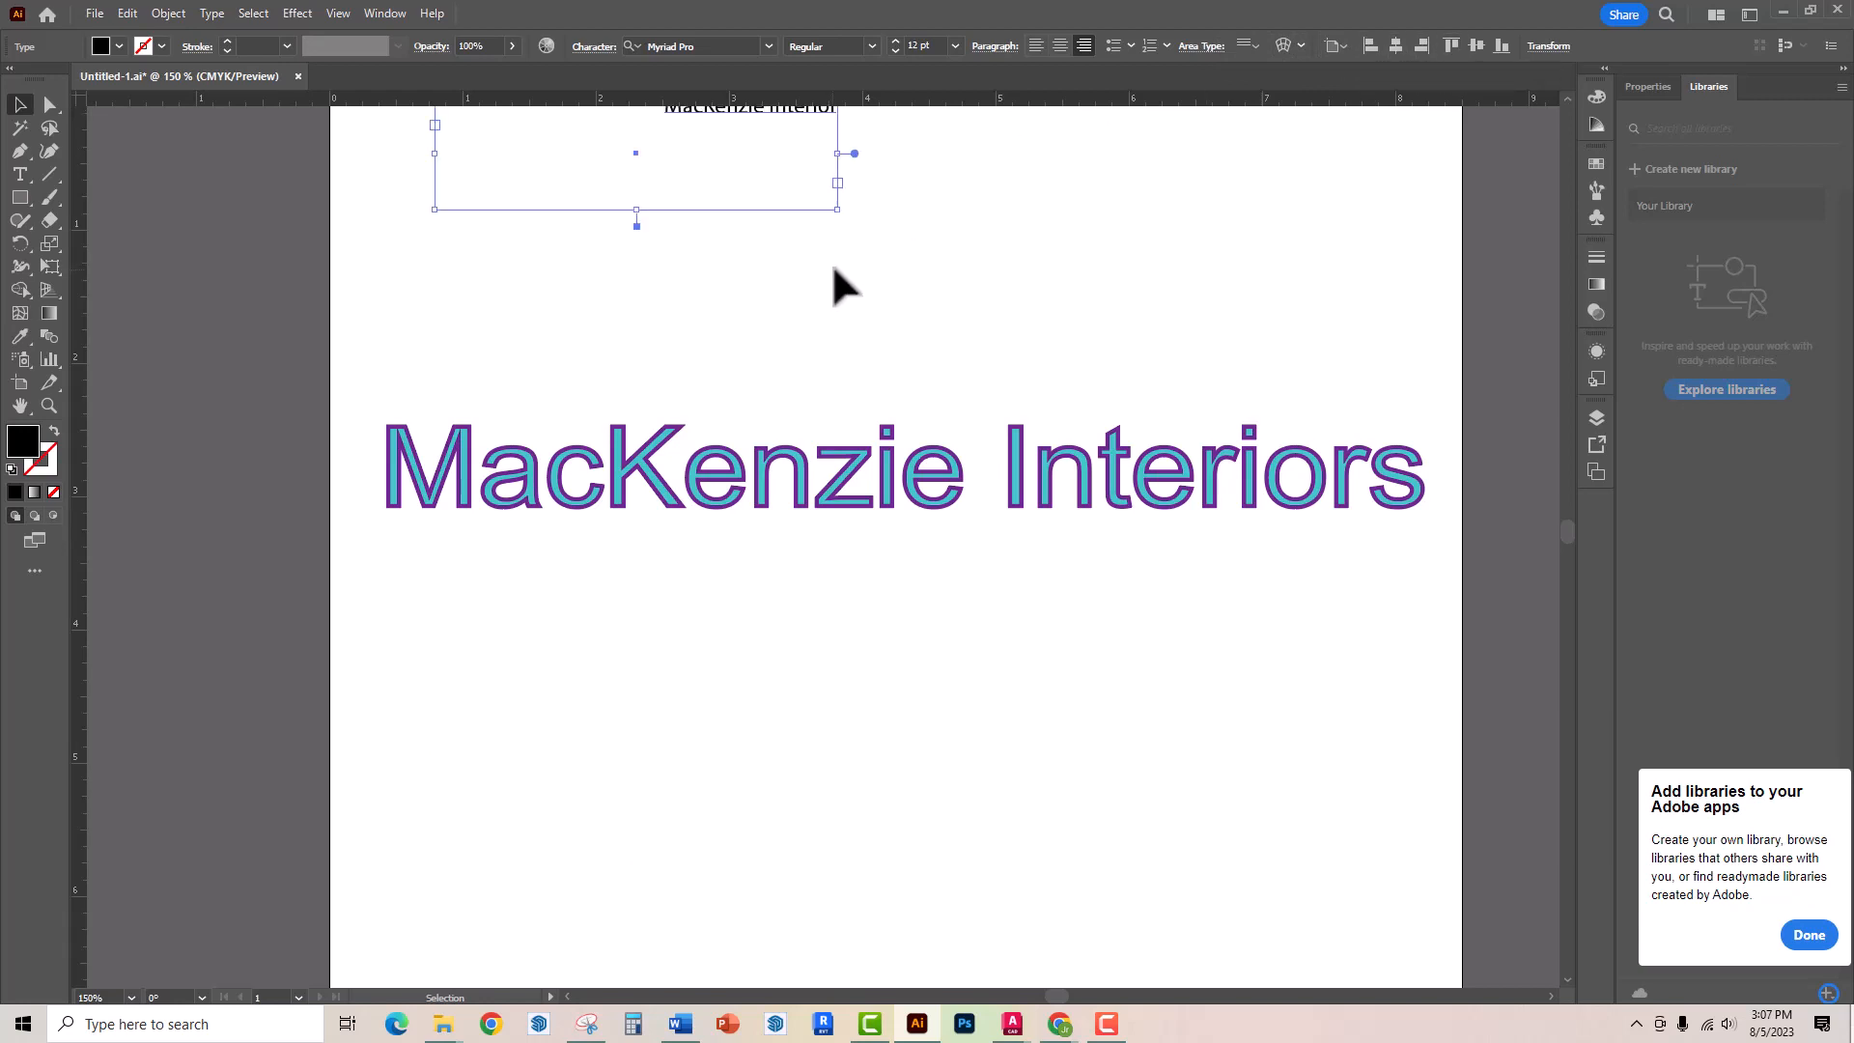
pyautogui.scroll(3, 833, 276)
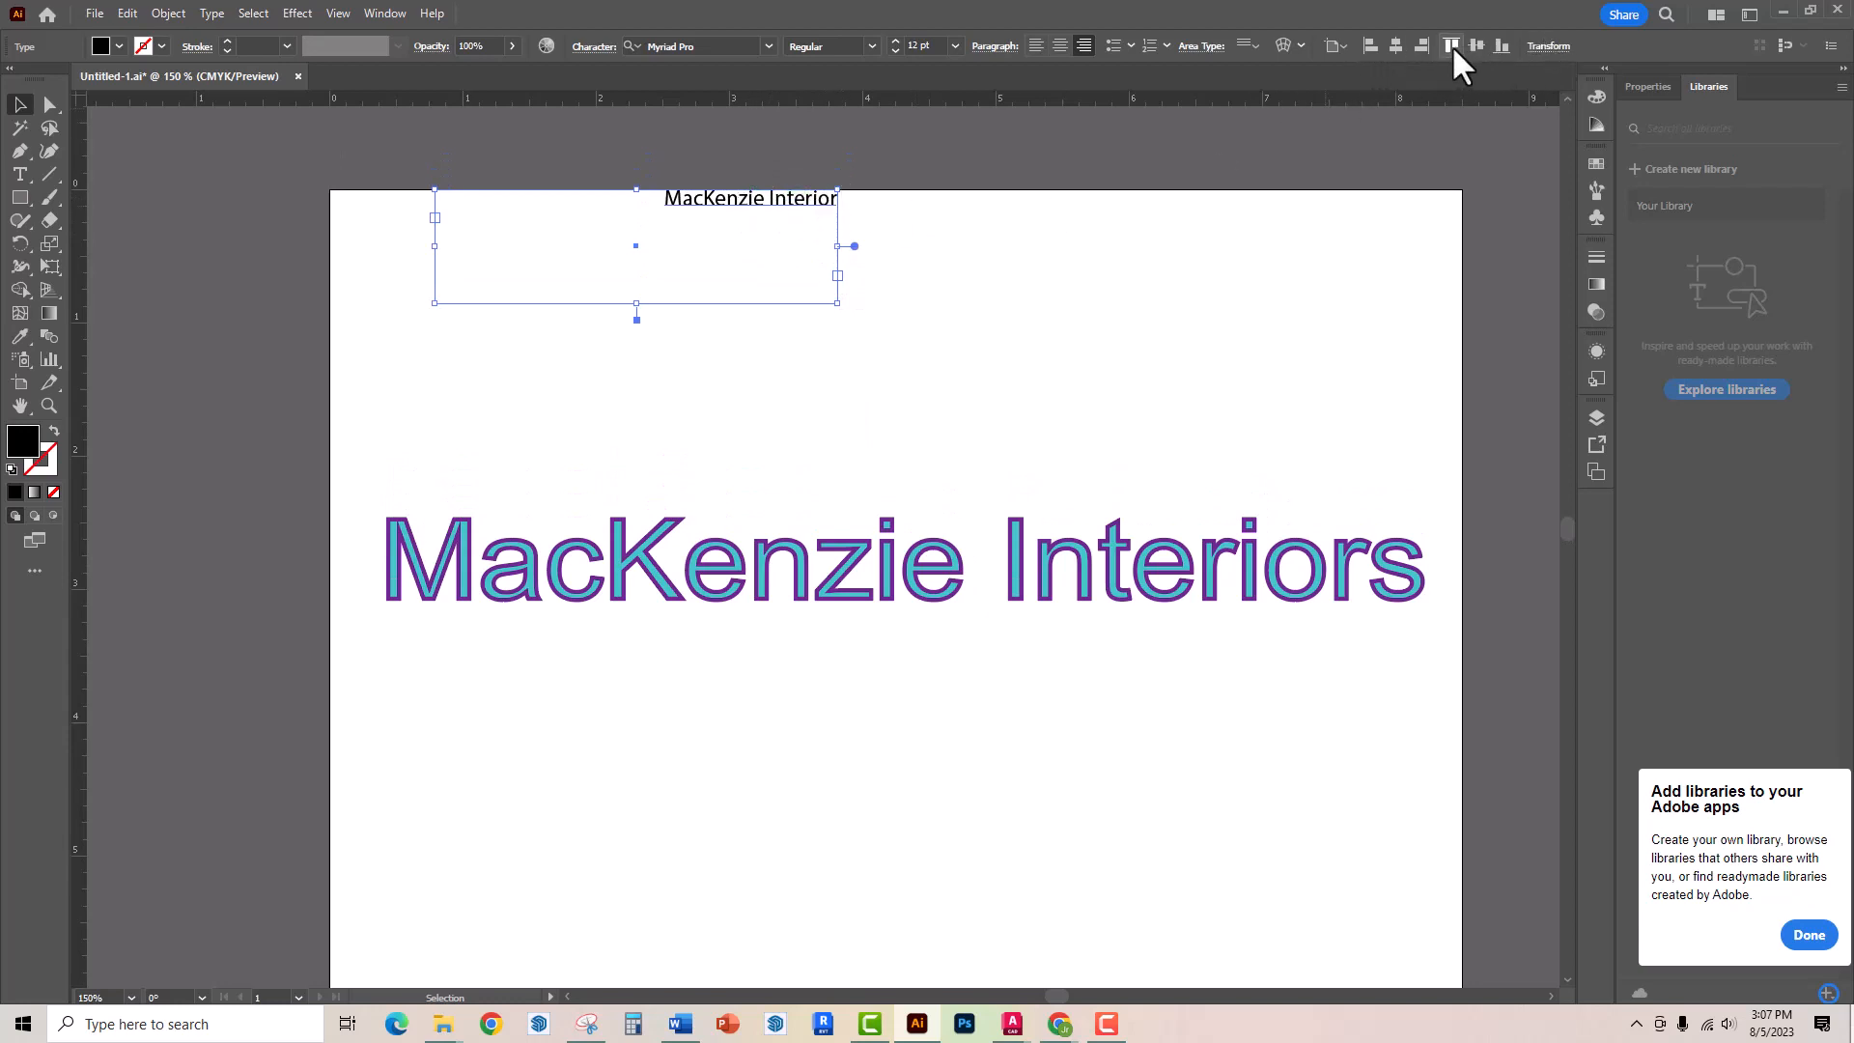
pyautogui.click(1419, 45)
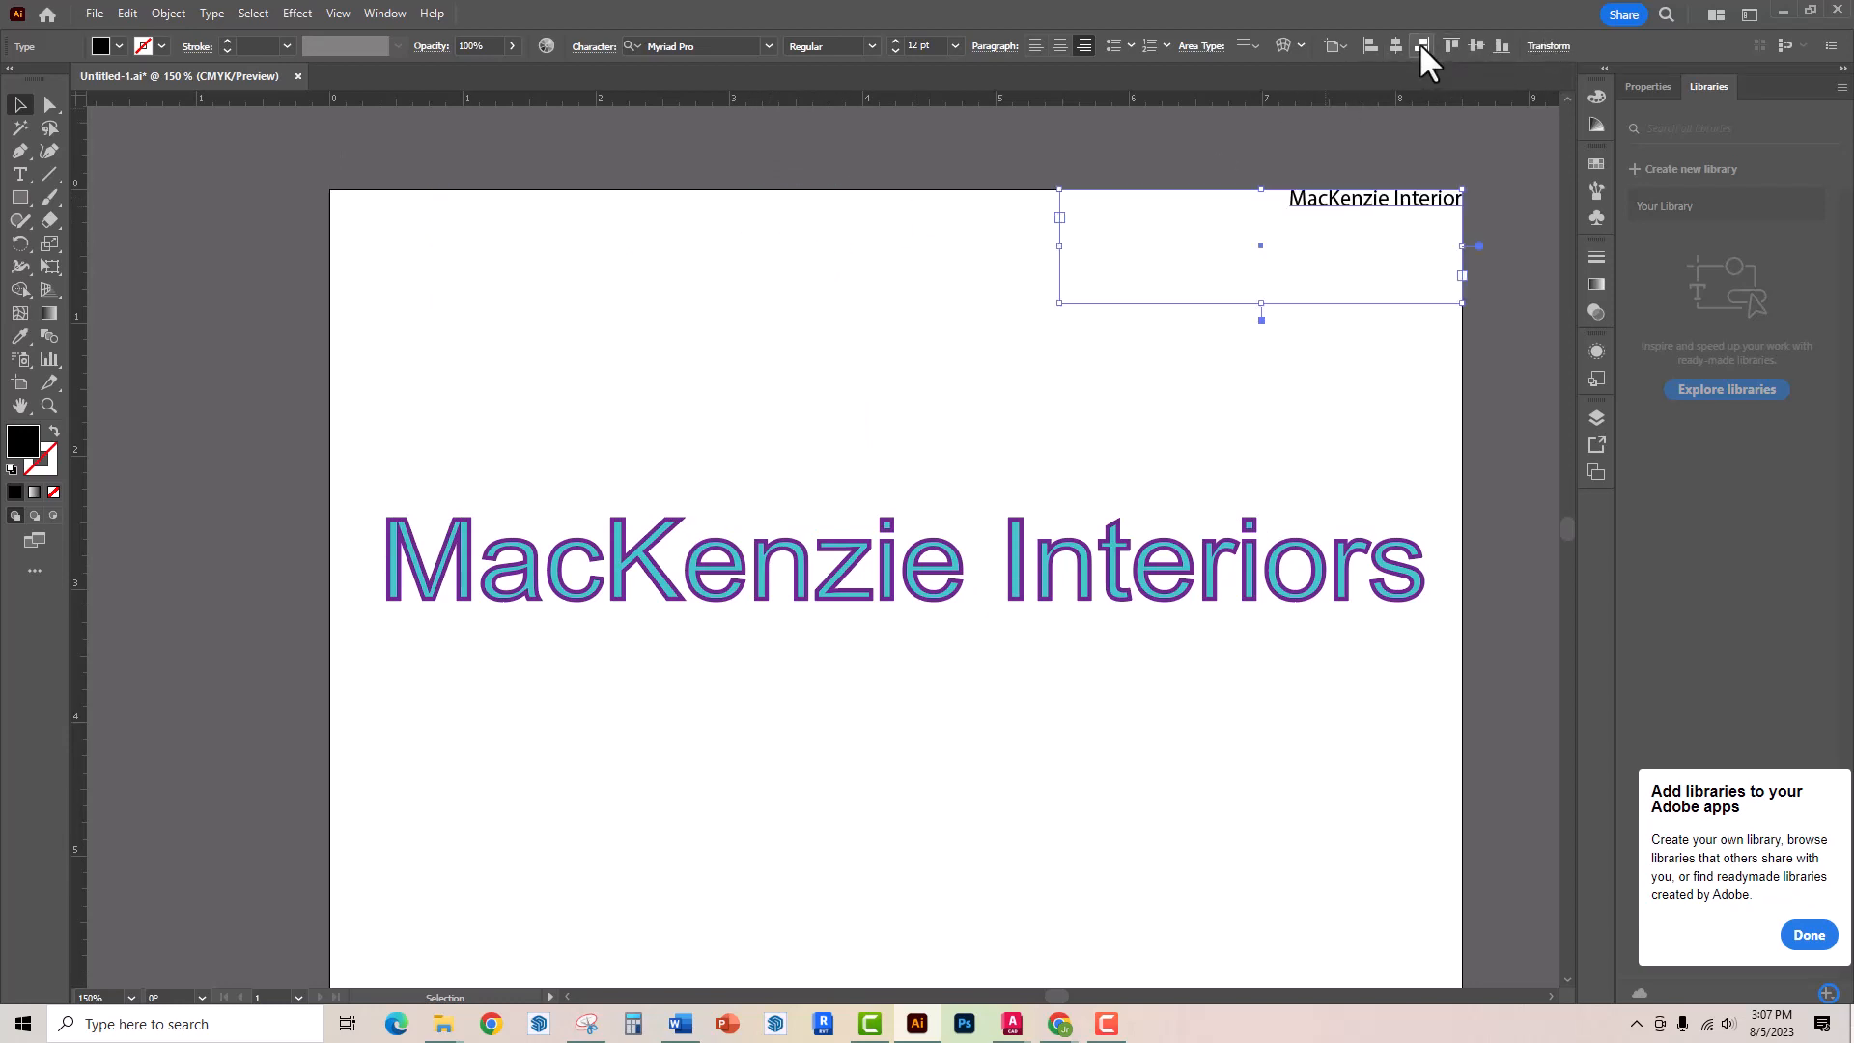
pyautogui.click(1472, 48)
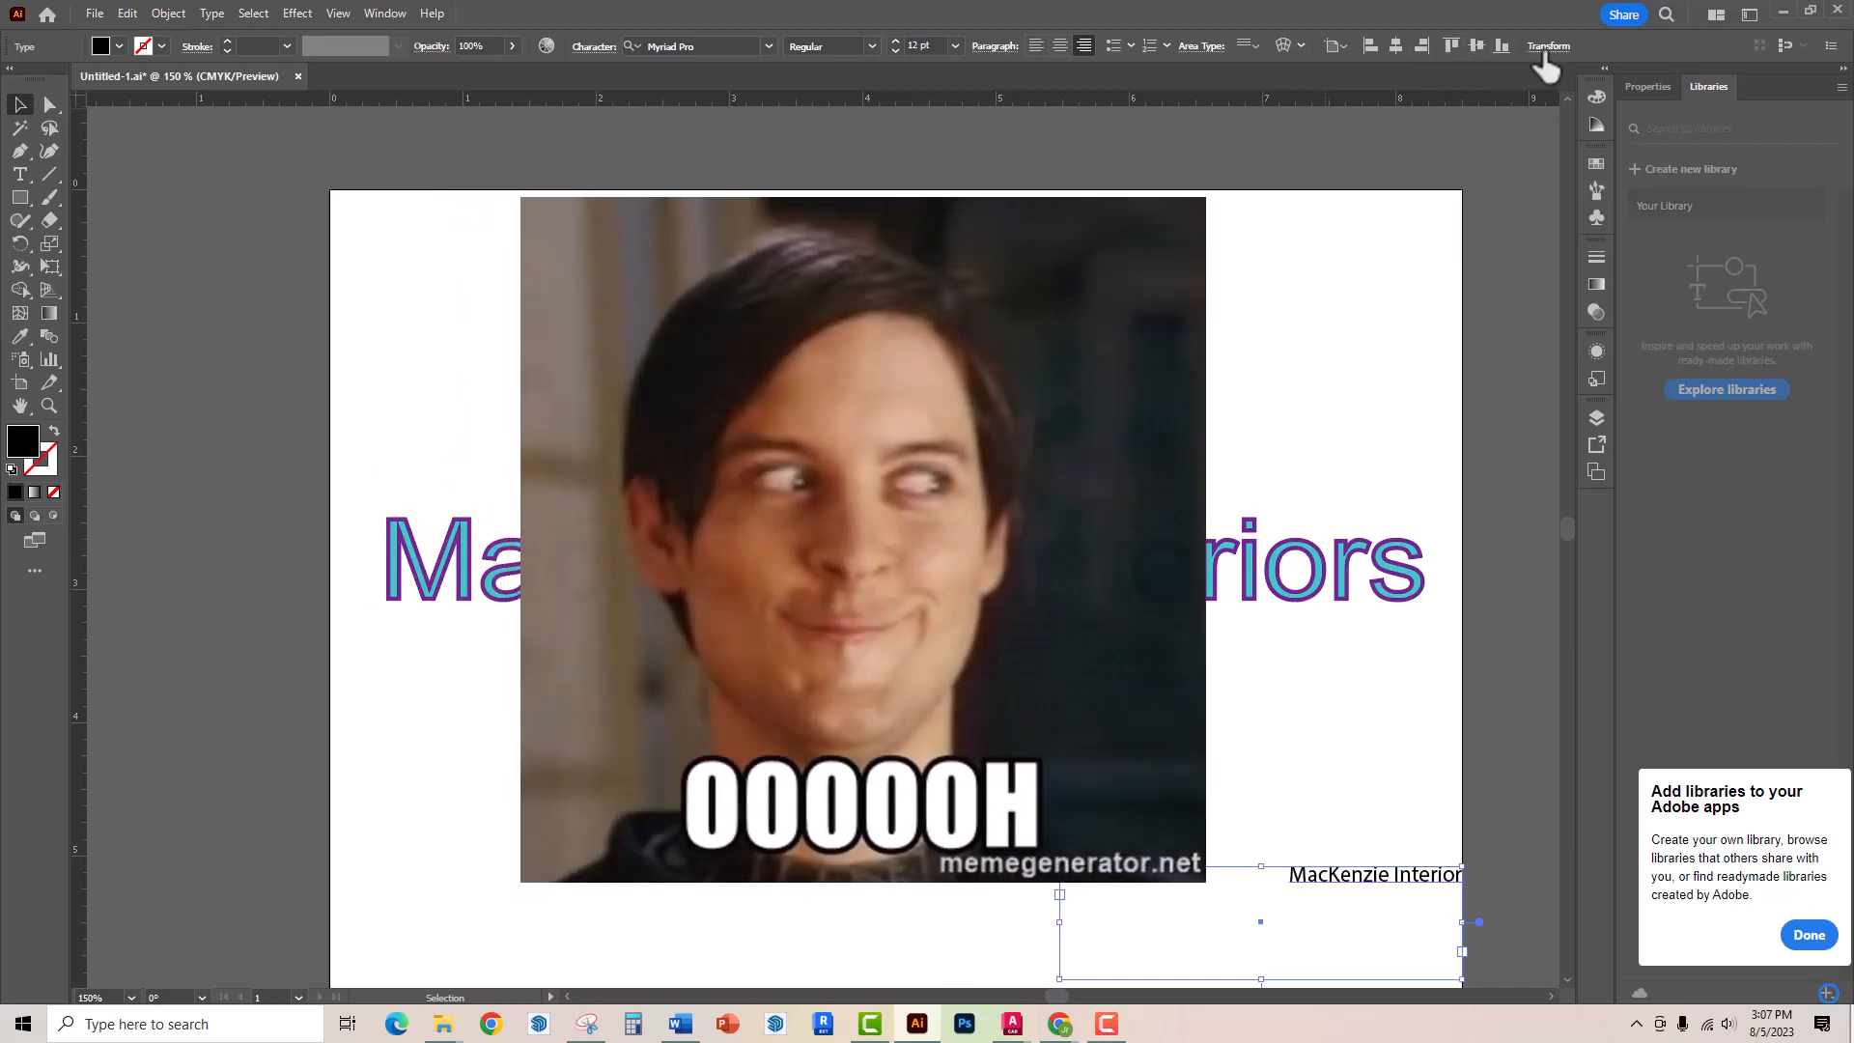
# Open the Transform panel to view the frame's position and size, then close it and deselect
pyautogui.click(1546, 48)
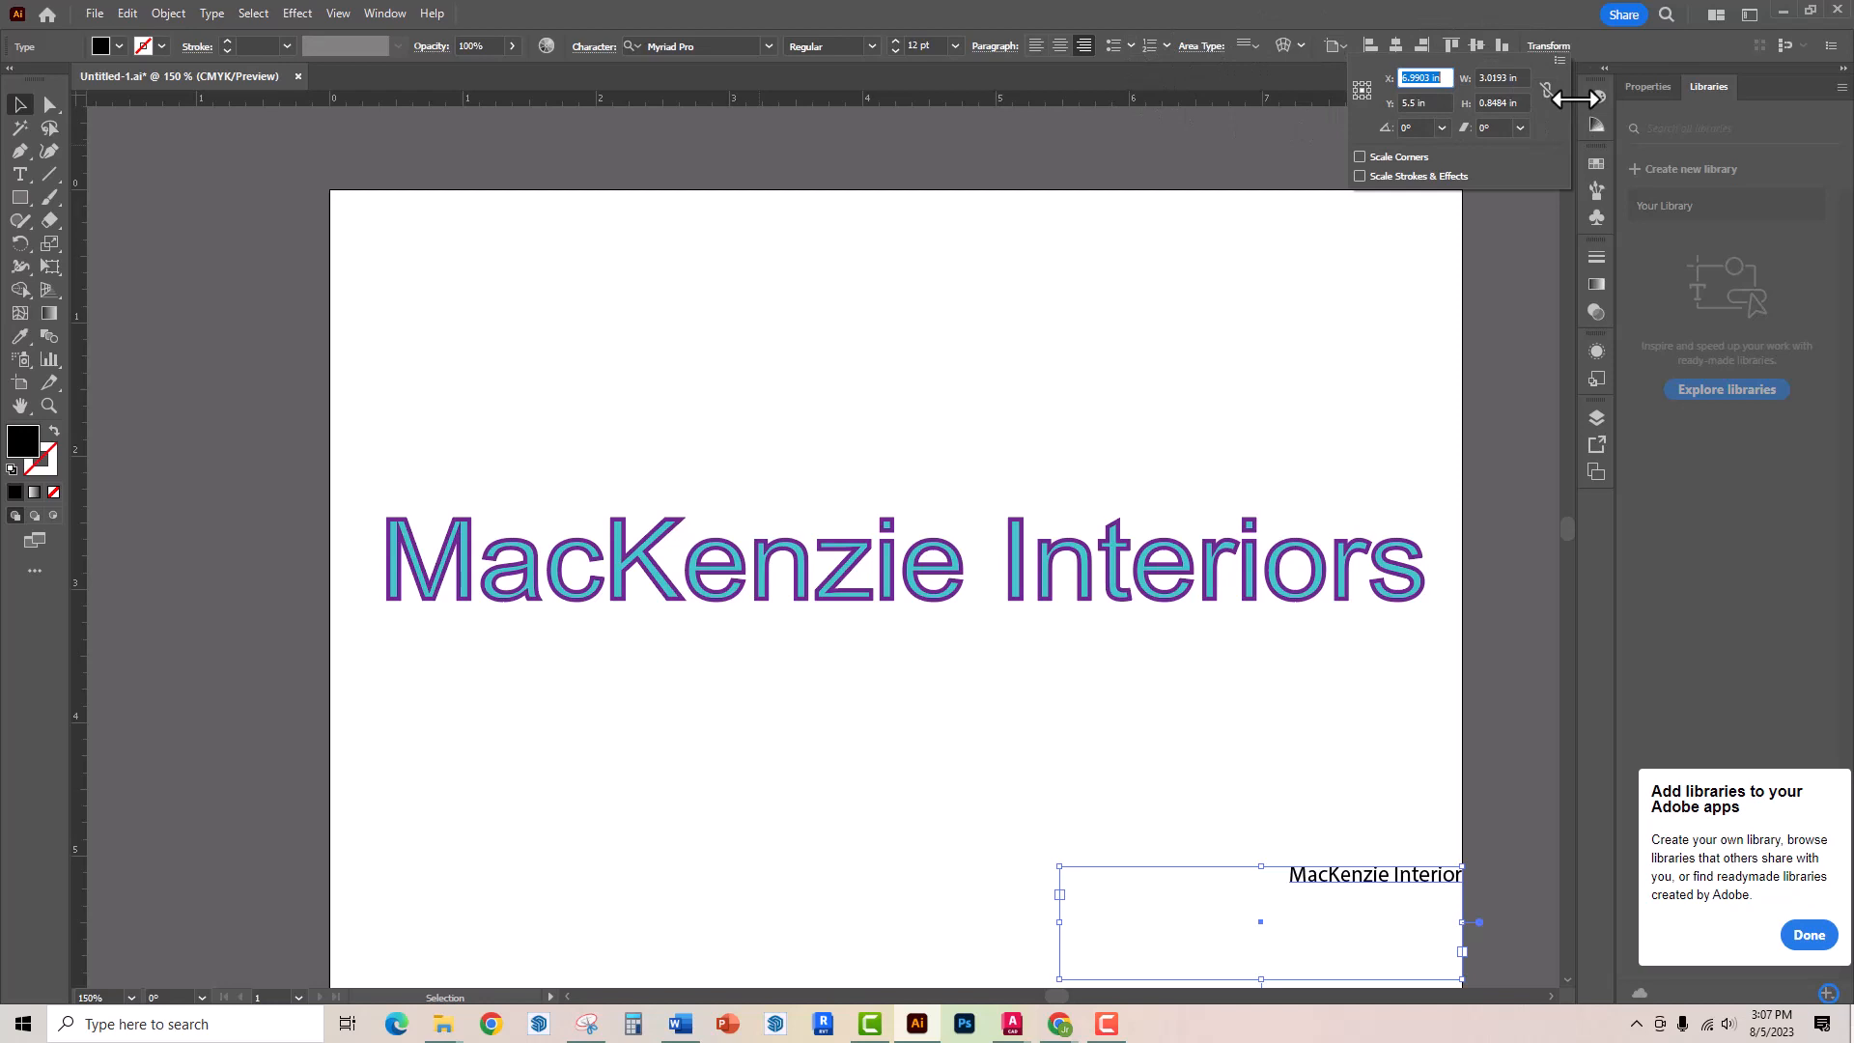
pyautogui.click(1559, 24)
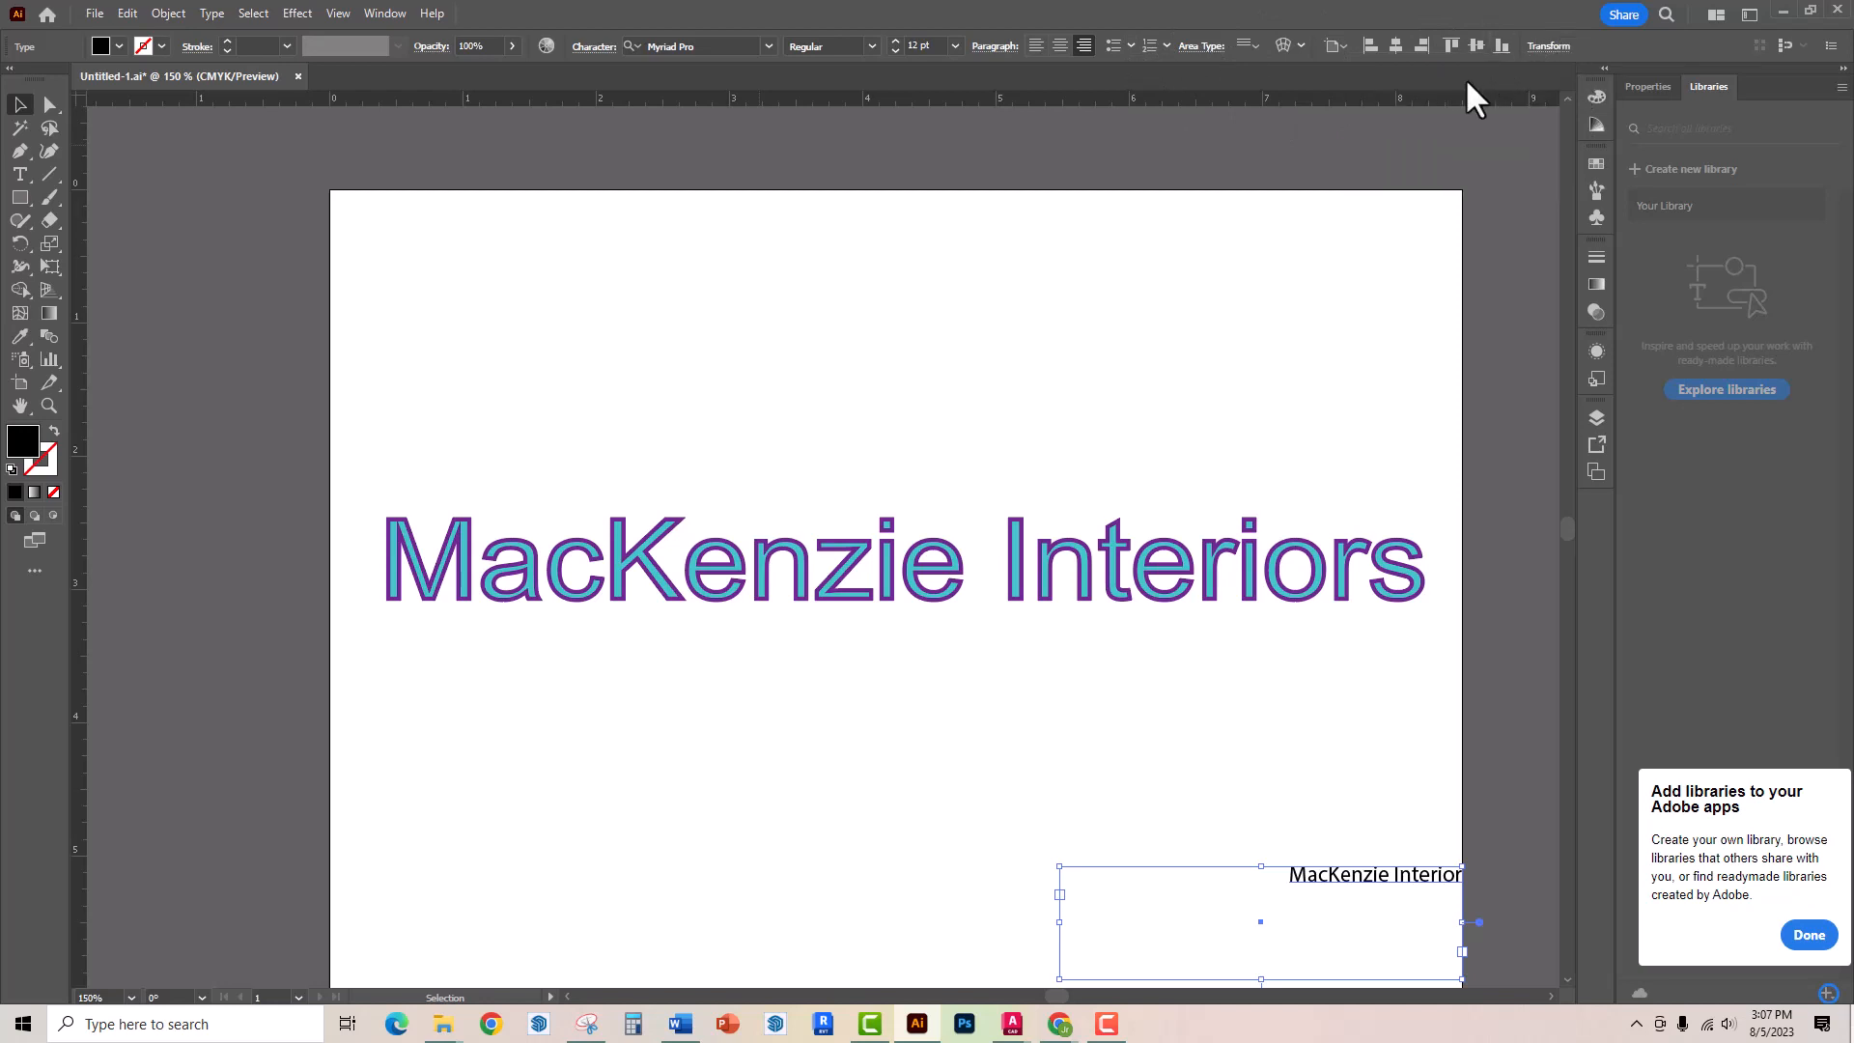
pyautogui.click(1344, 714)
# Move the small text frame up to sit beneath the heading, then deselect
pyautogui.click(1361, 879)
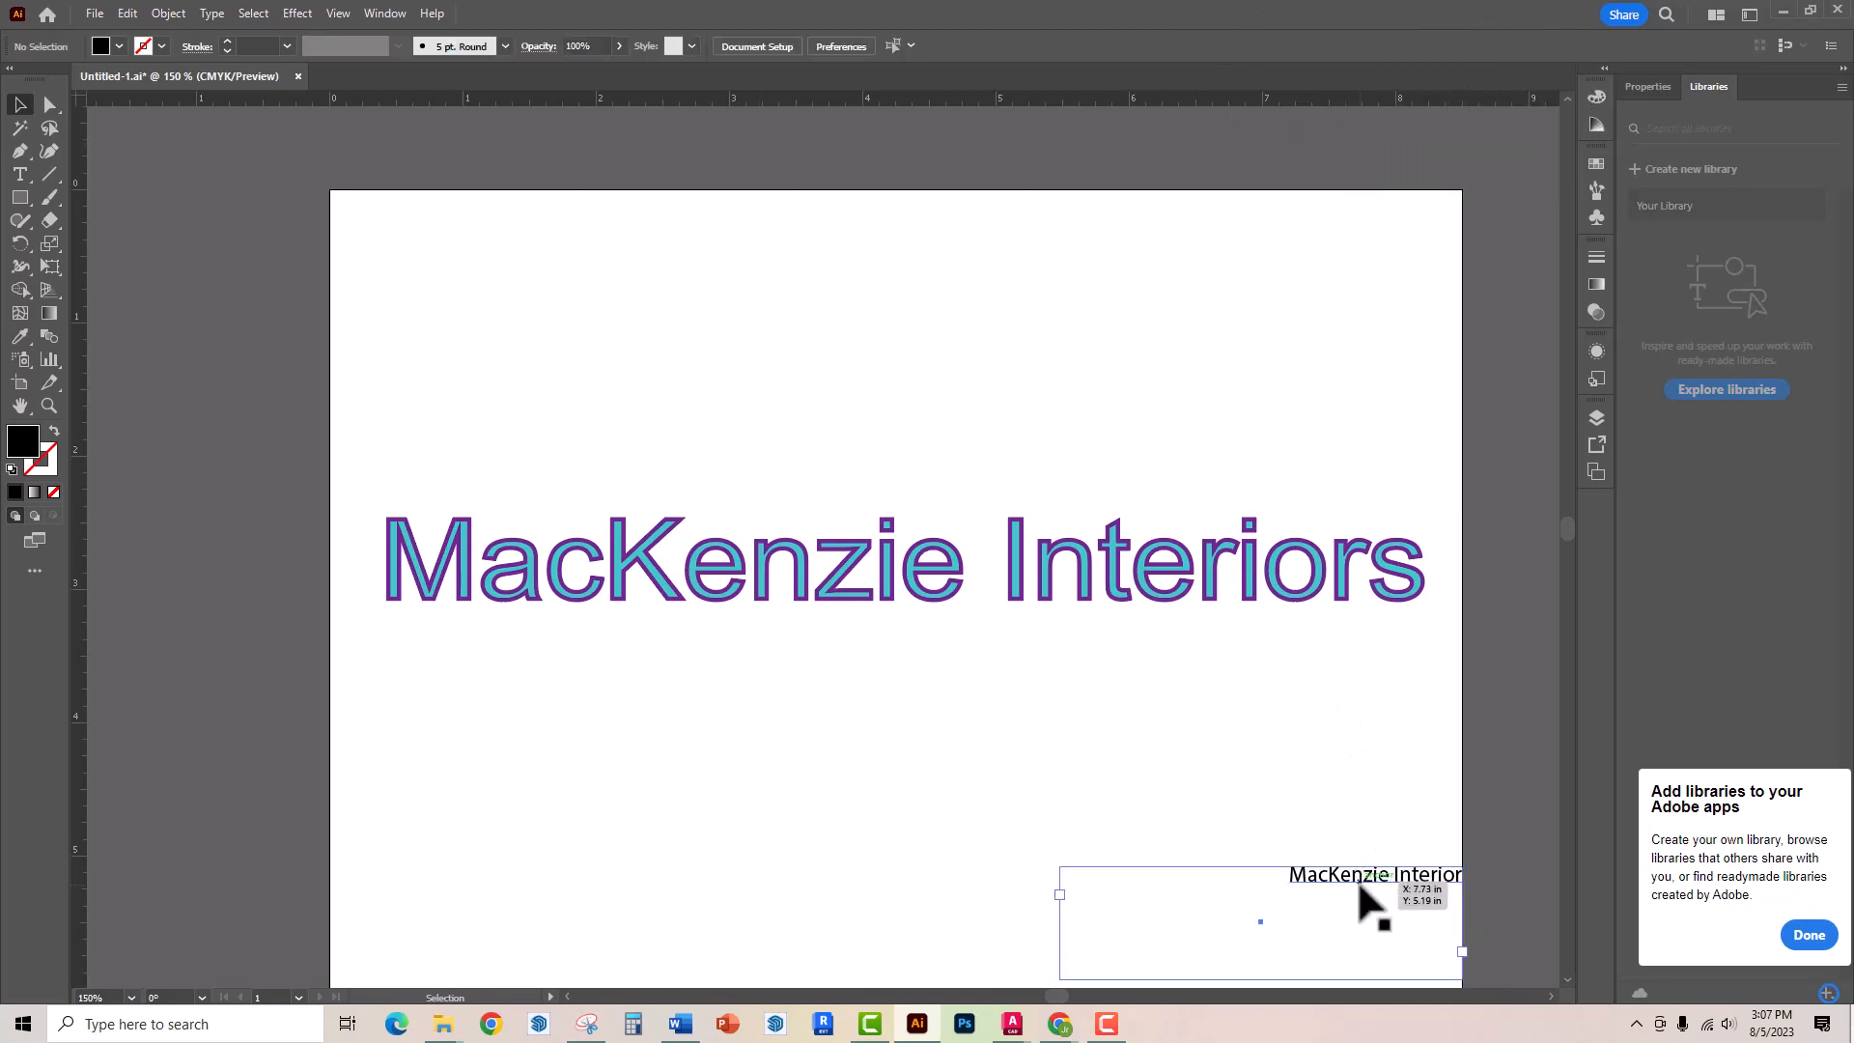
pyautogui.moveTo(1362, 878); pyautogui.dragTo(1007, 700)
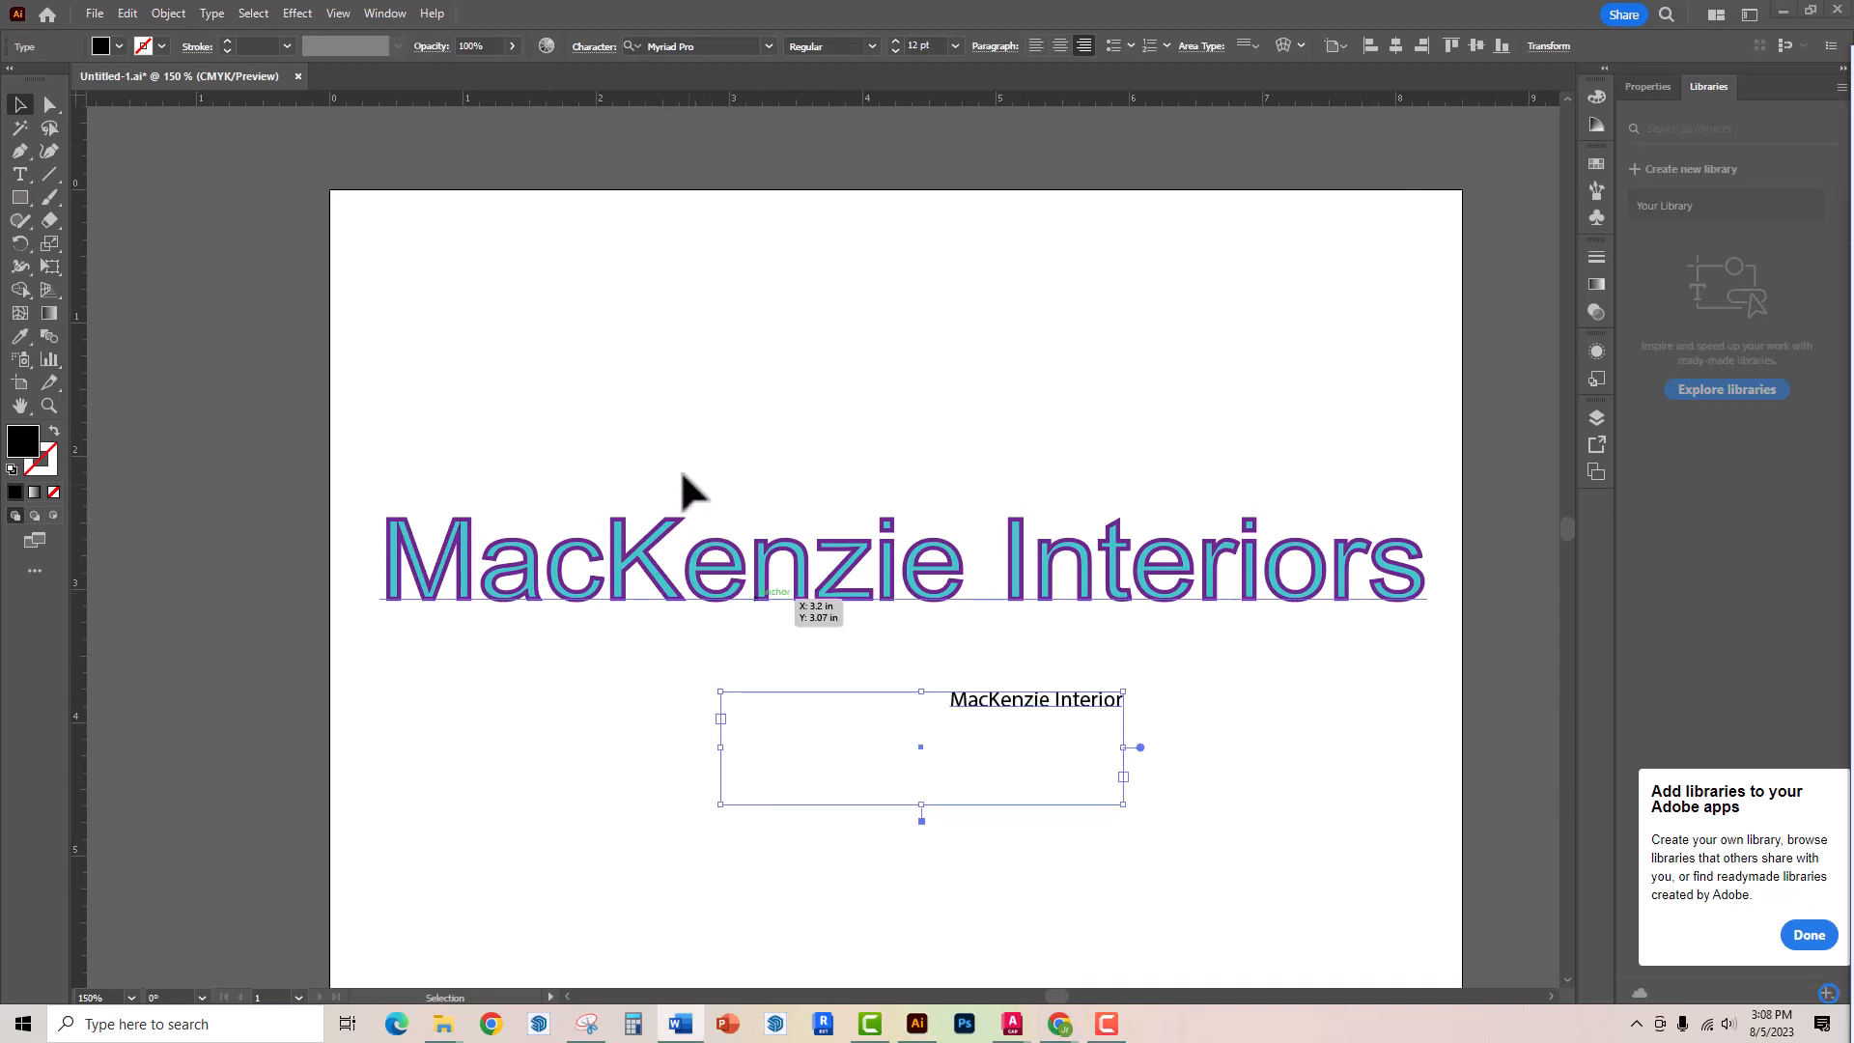
pyautogui.click(490, 386)
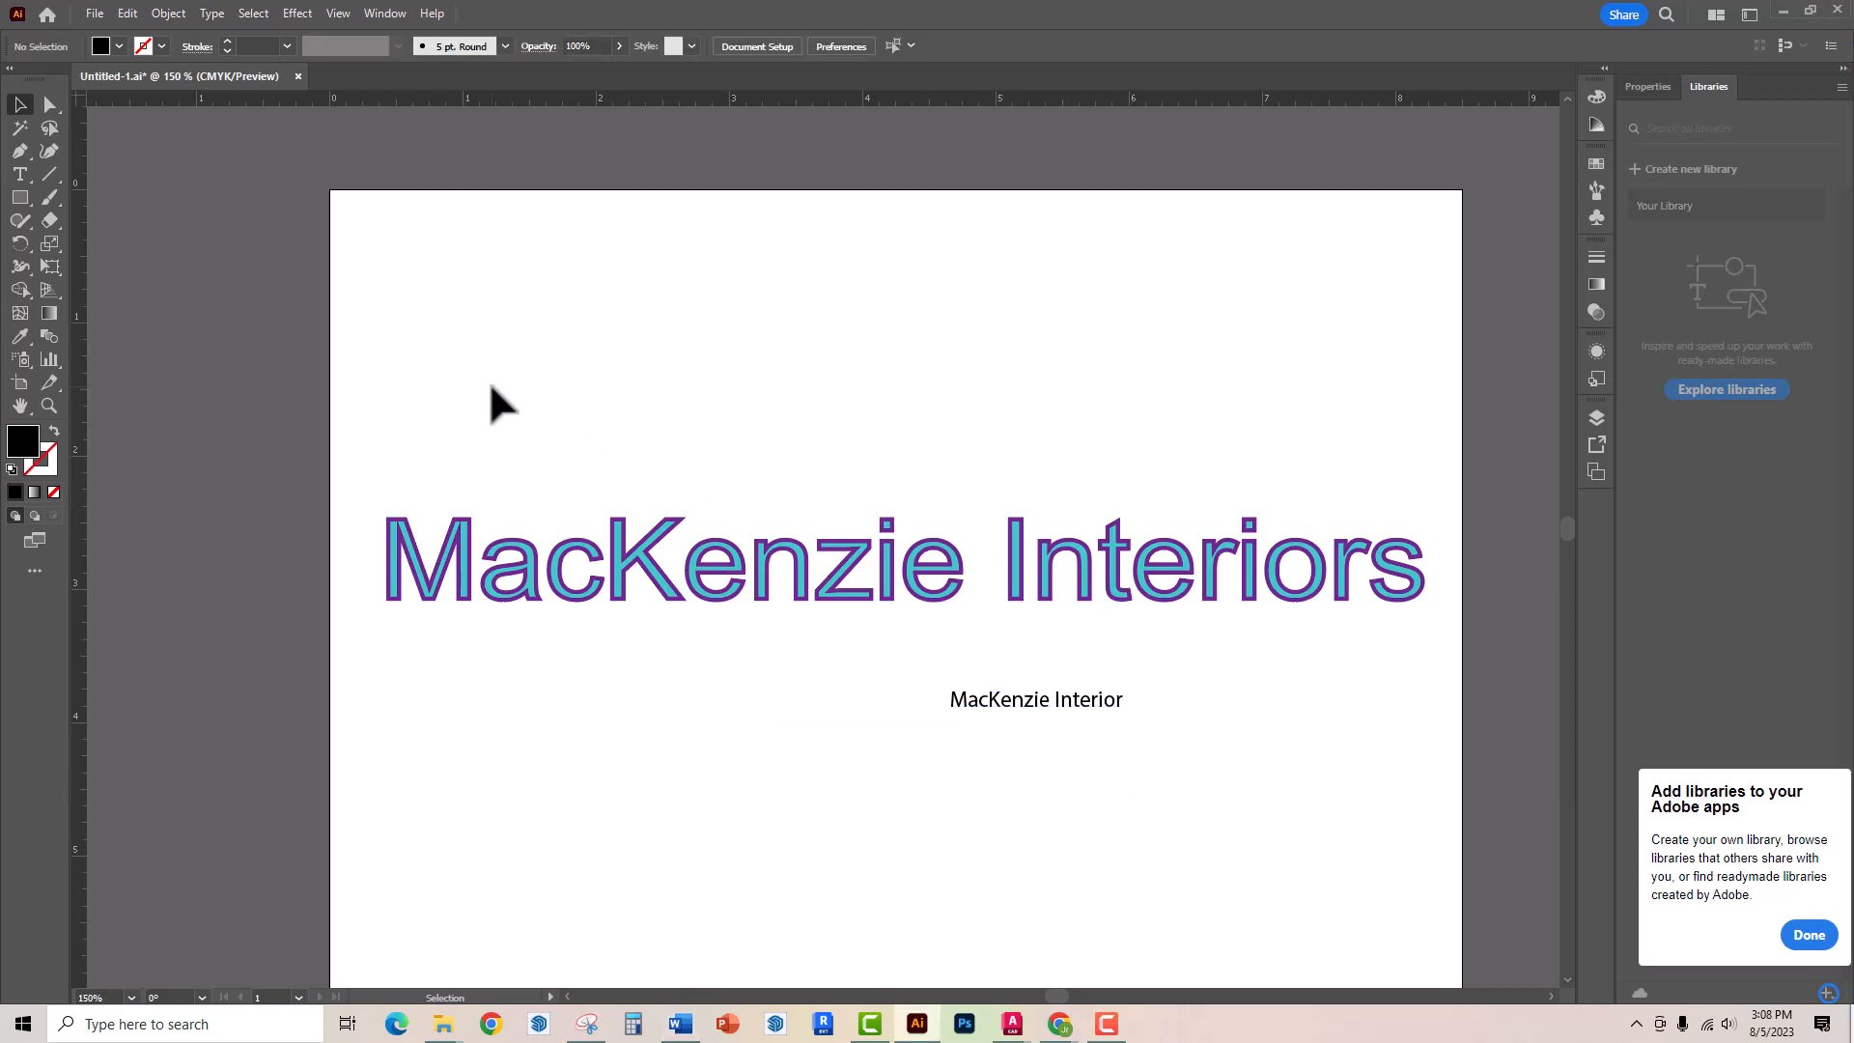
# Draw a straight line rising to the right above the heading, about 5.1 in wide, with the Line Segment tool
pyautogui.click(28, 178)
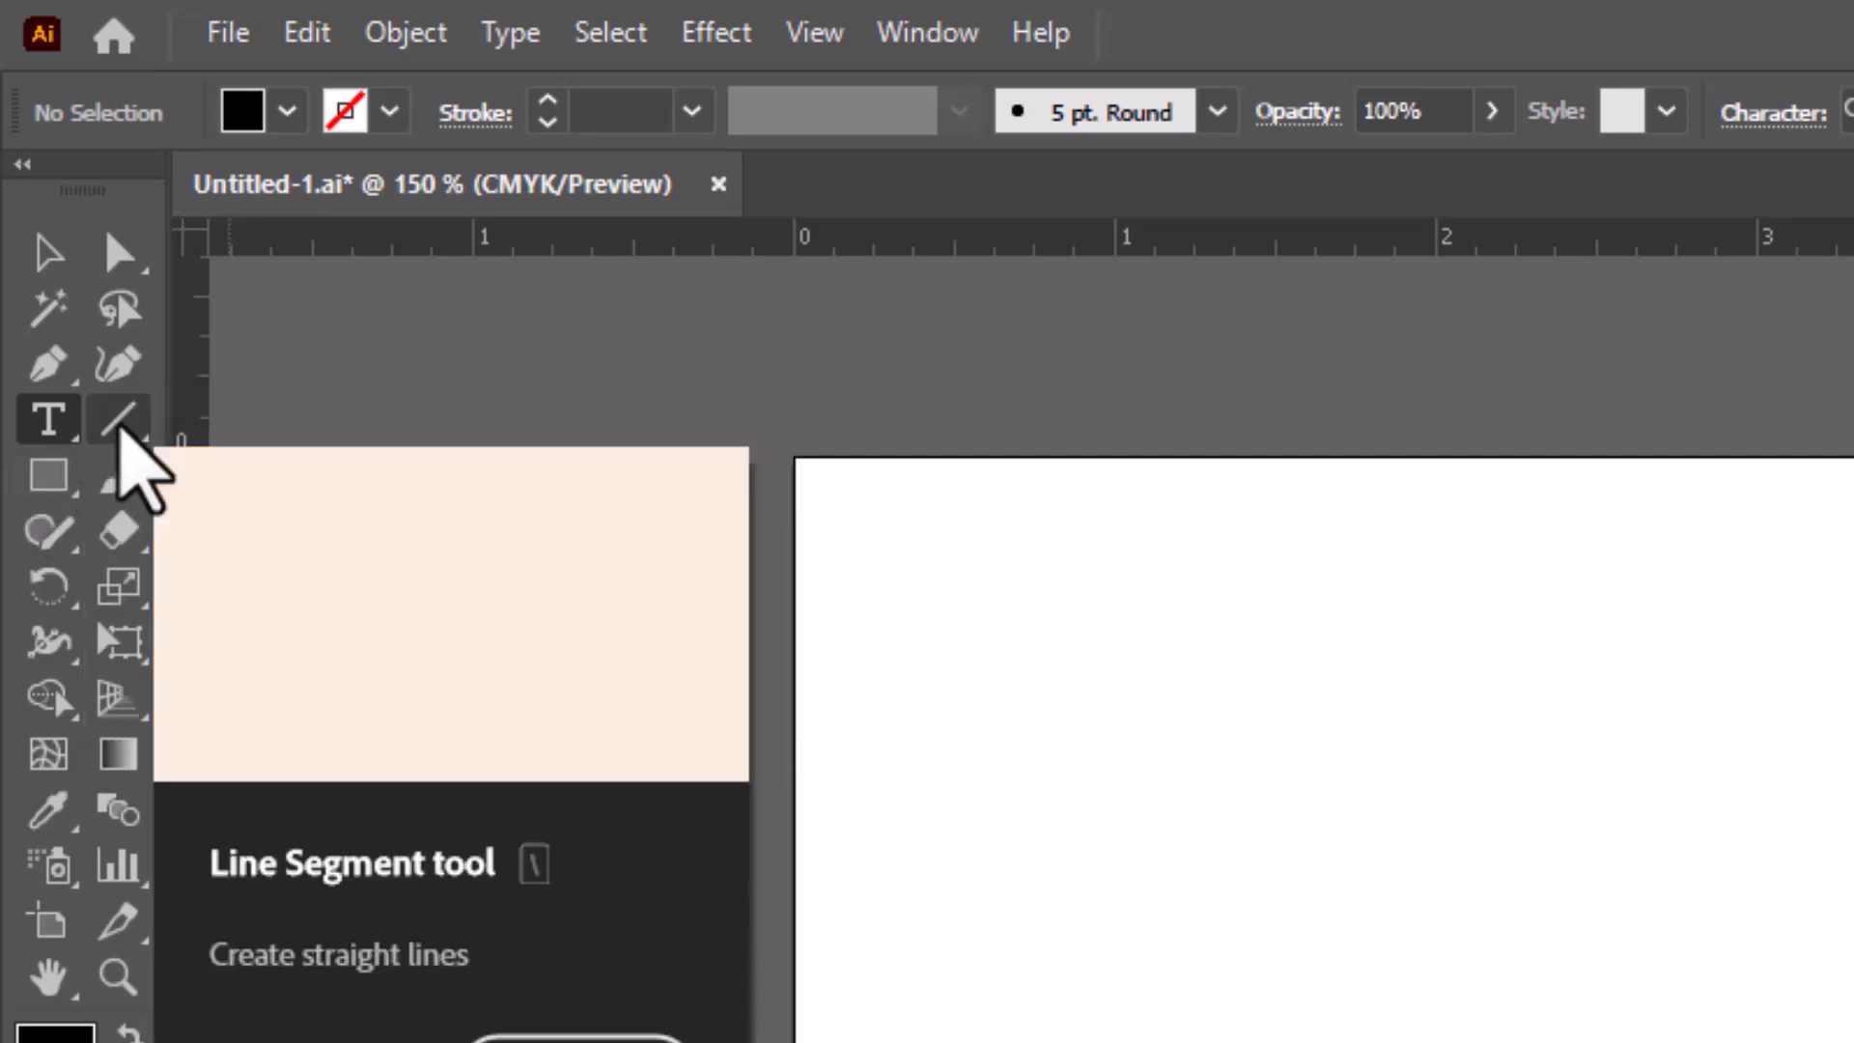
pyautogui.click(117, 427)
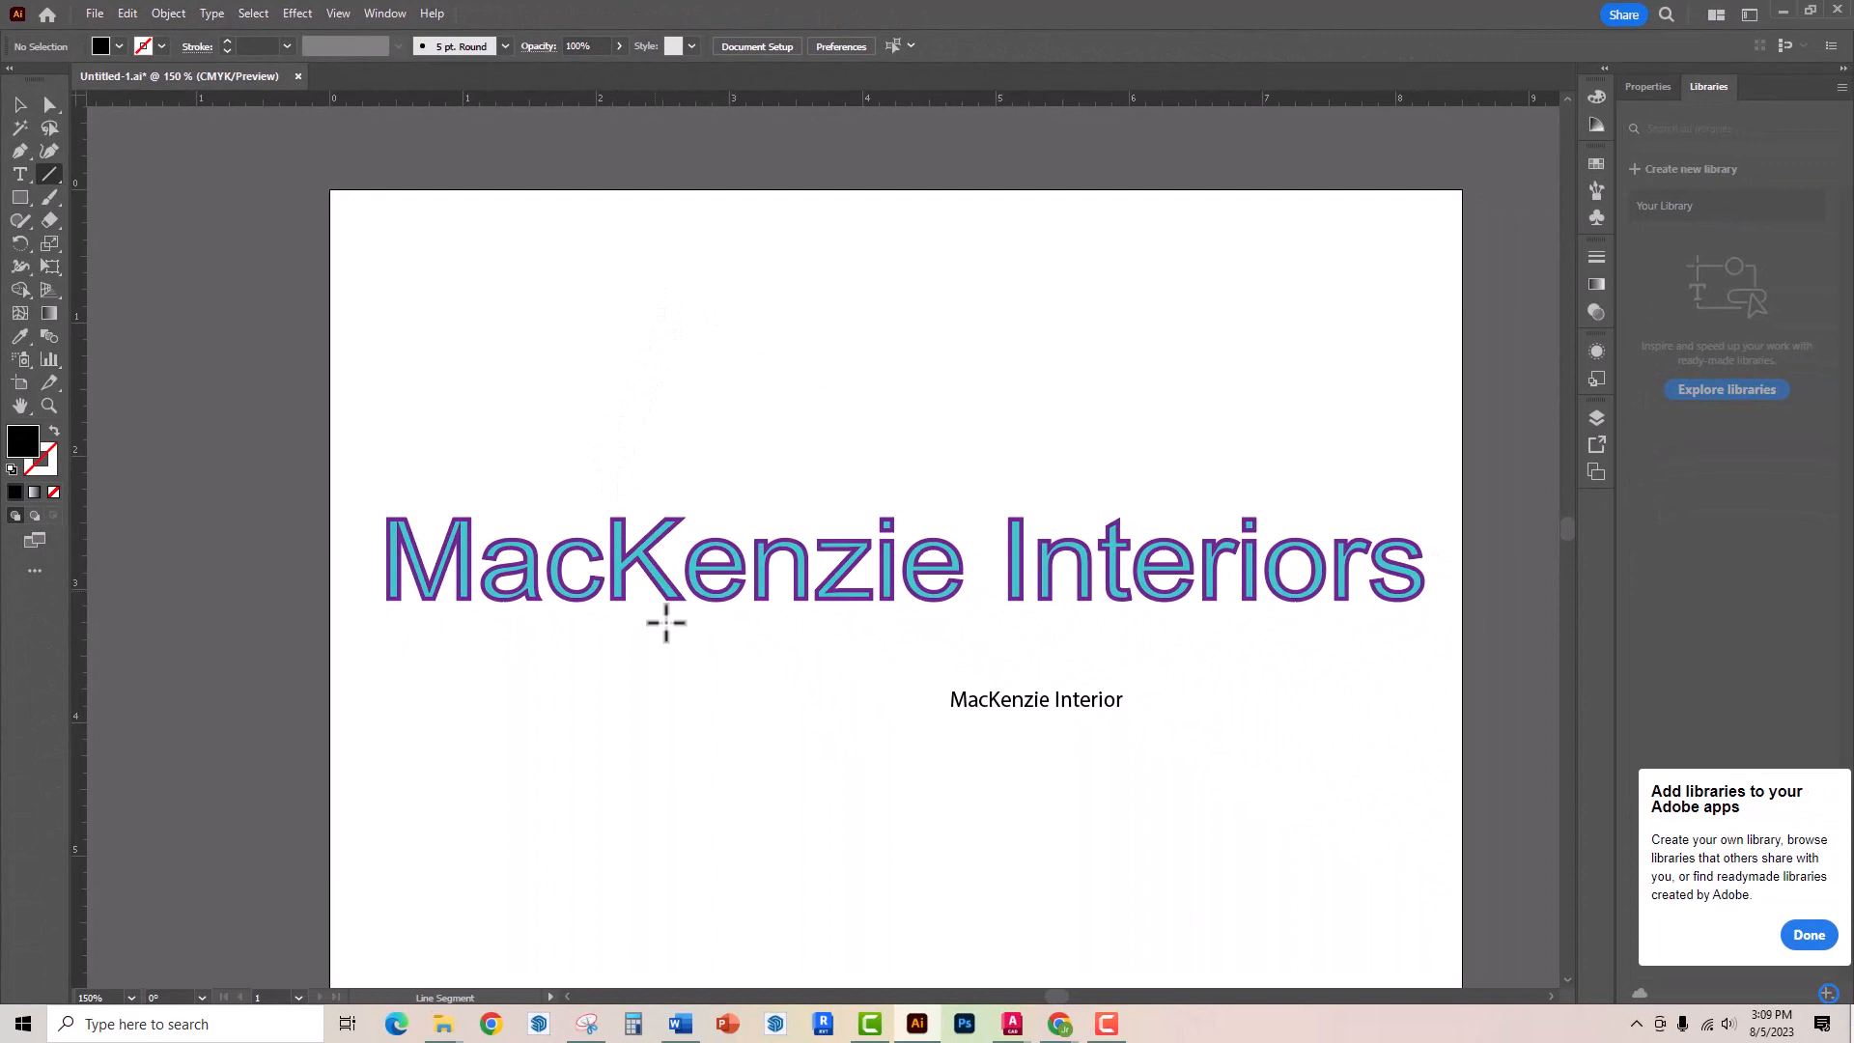
pyautogui.click(603, 418)
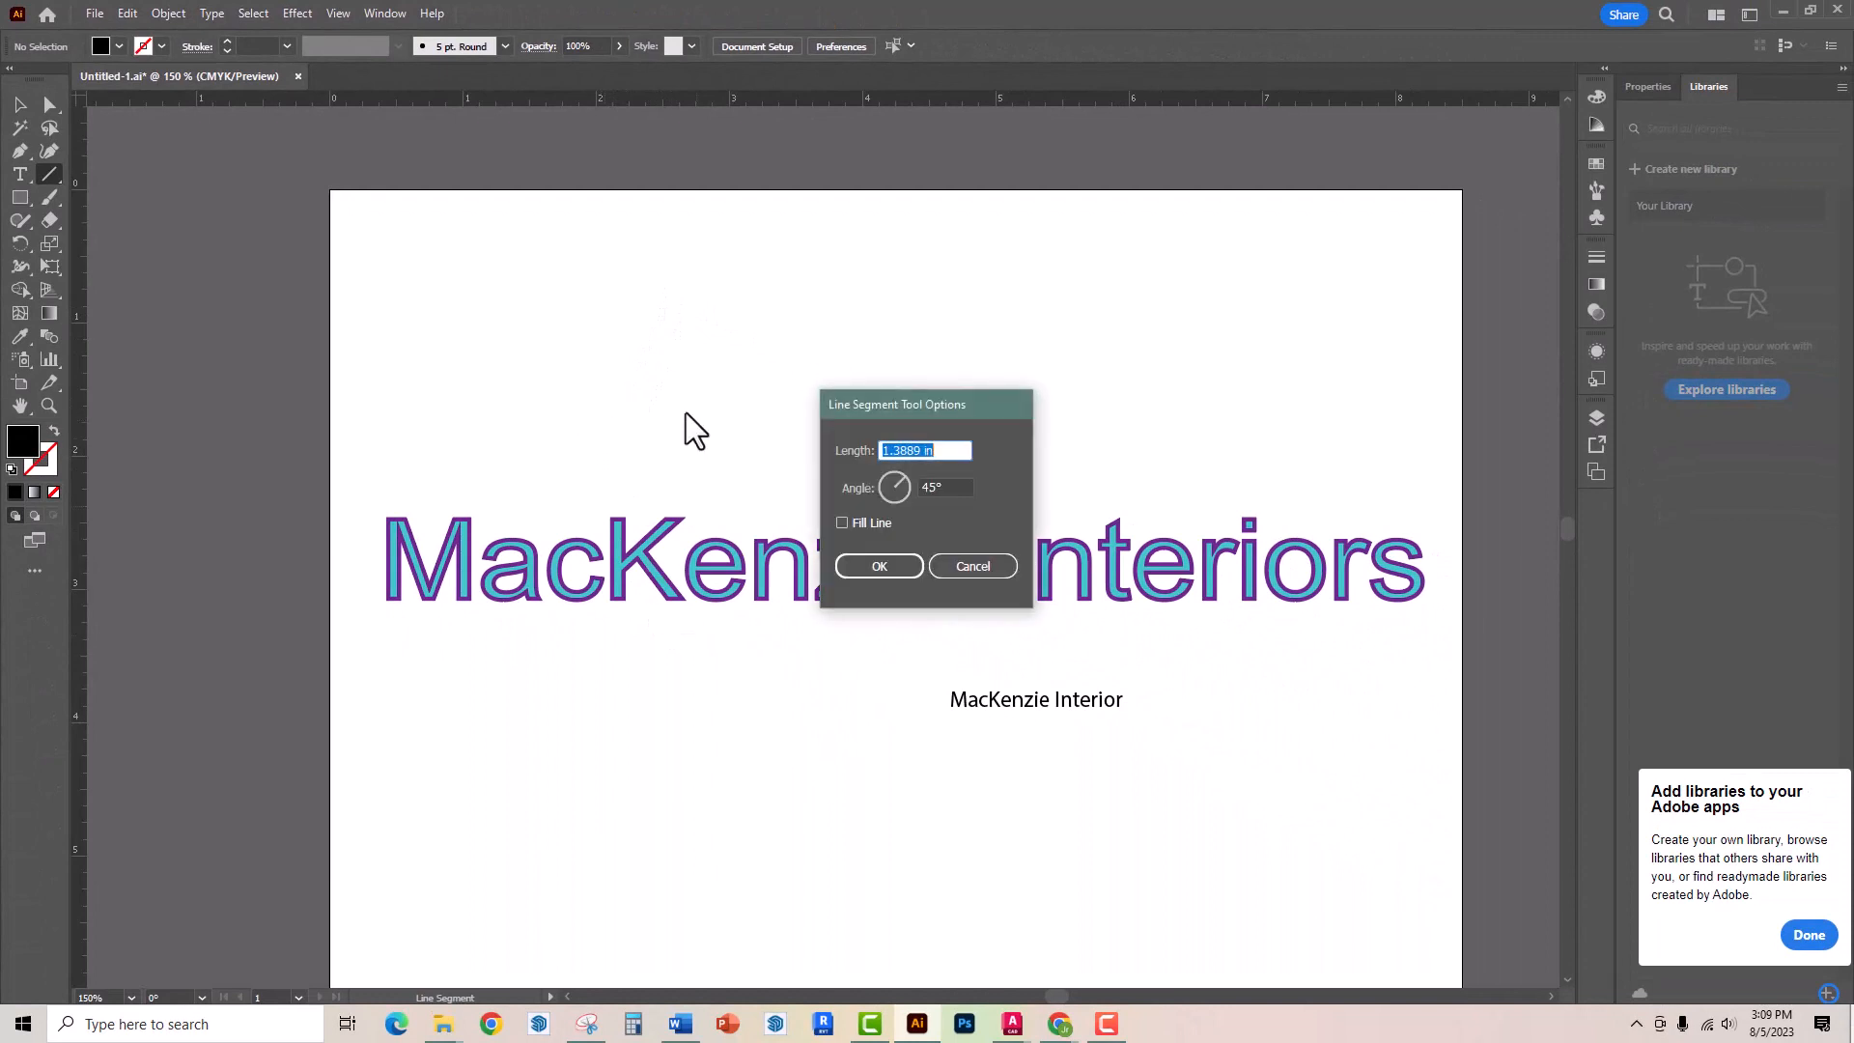
pyautogui.click(958, 568)
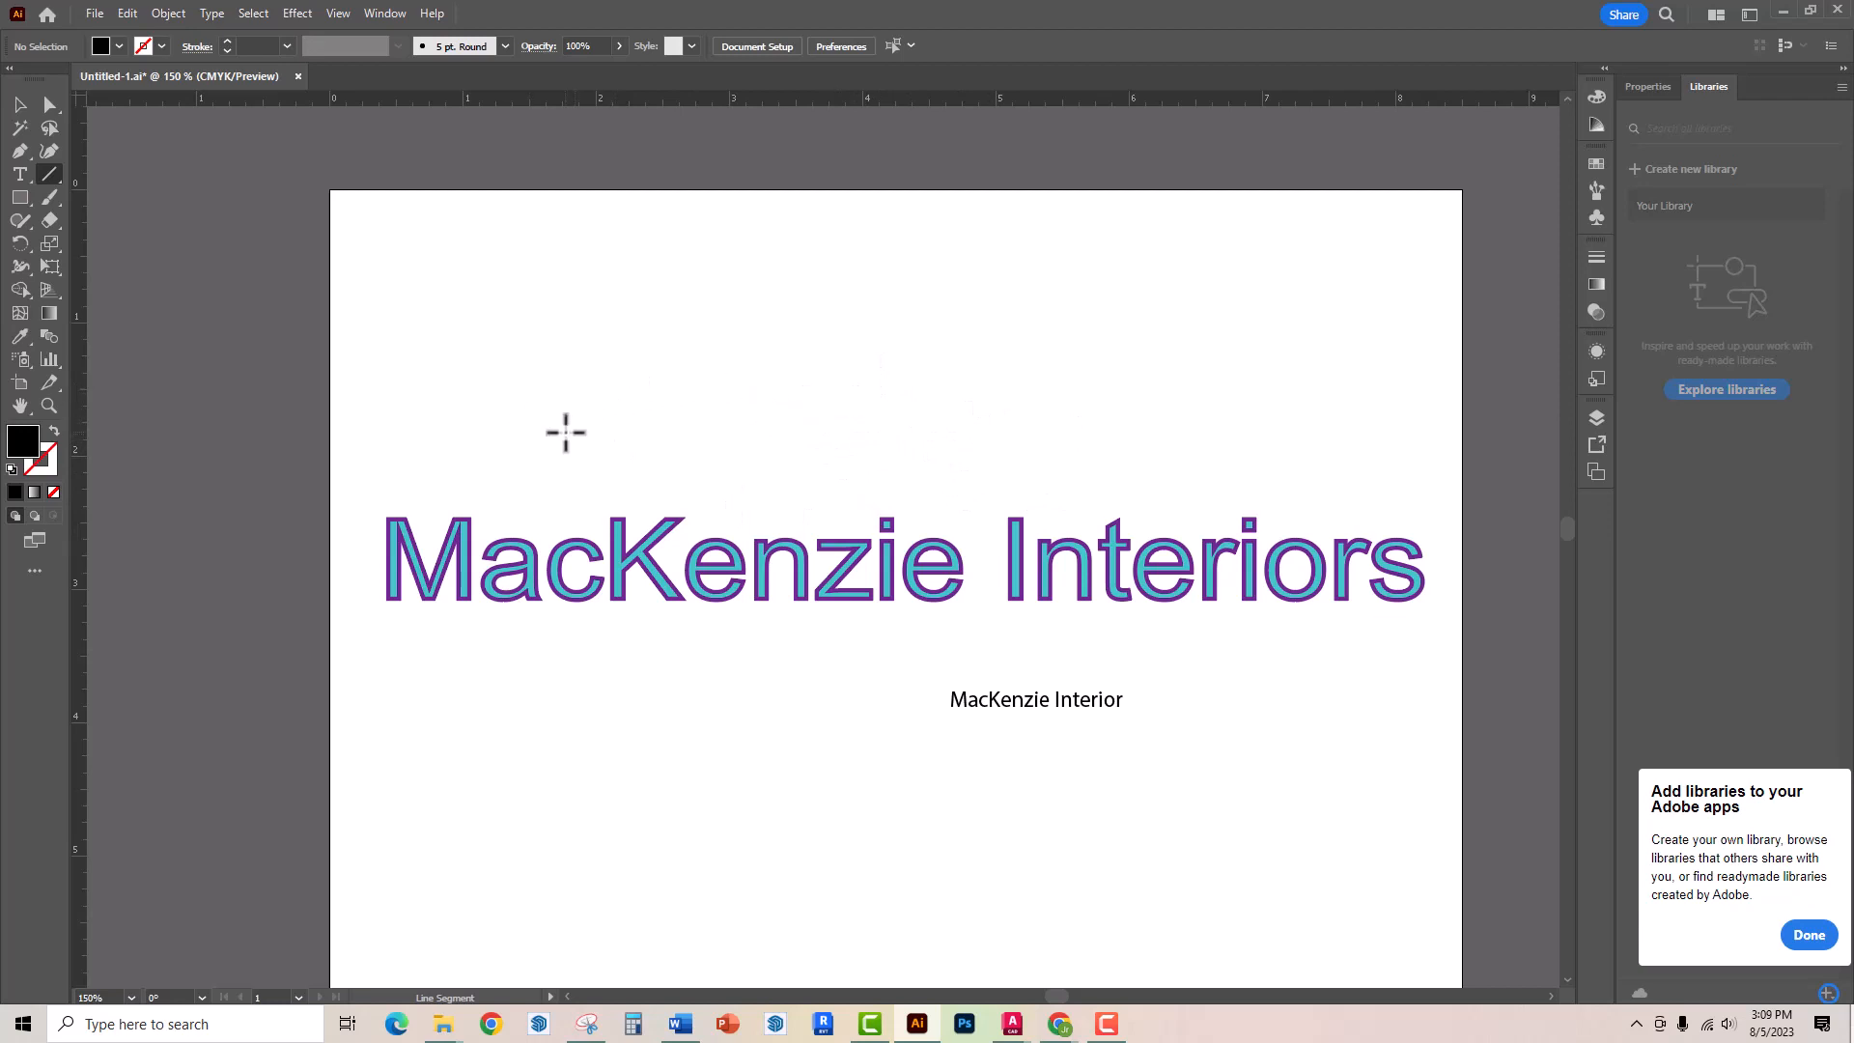
pyautogui.moveTo(566, 431); pyautogui.dragTo(1245, 312)
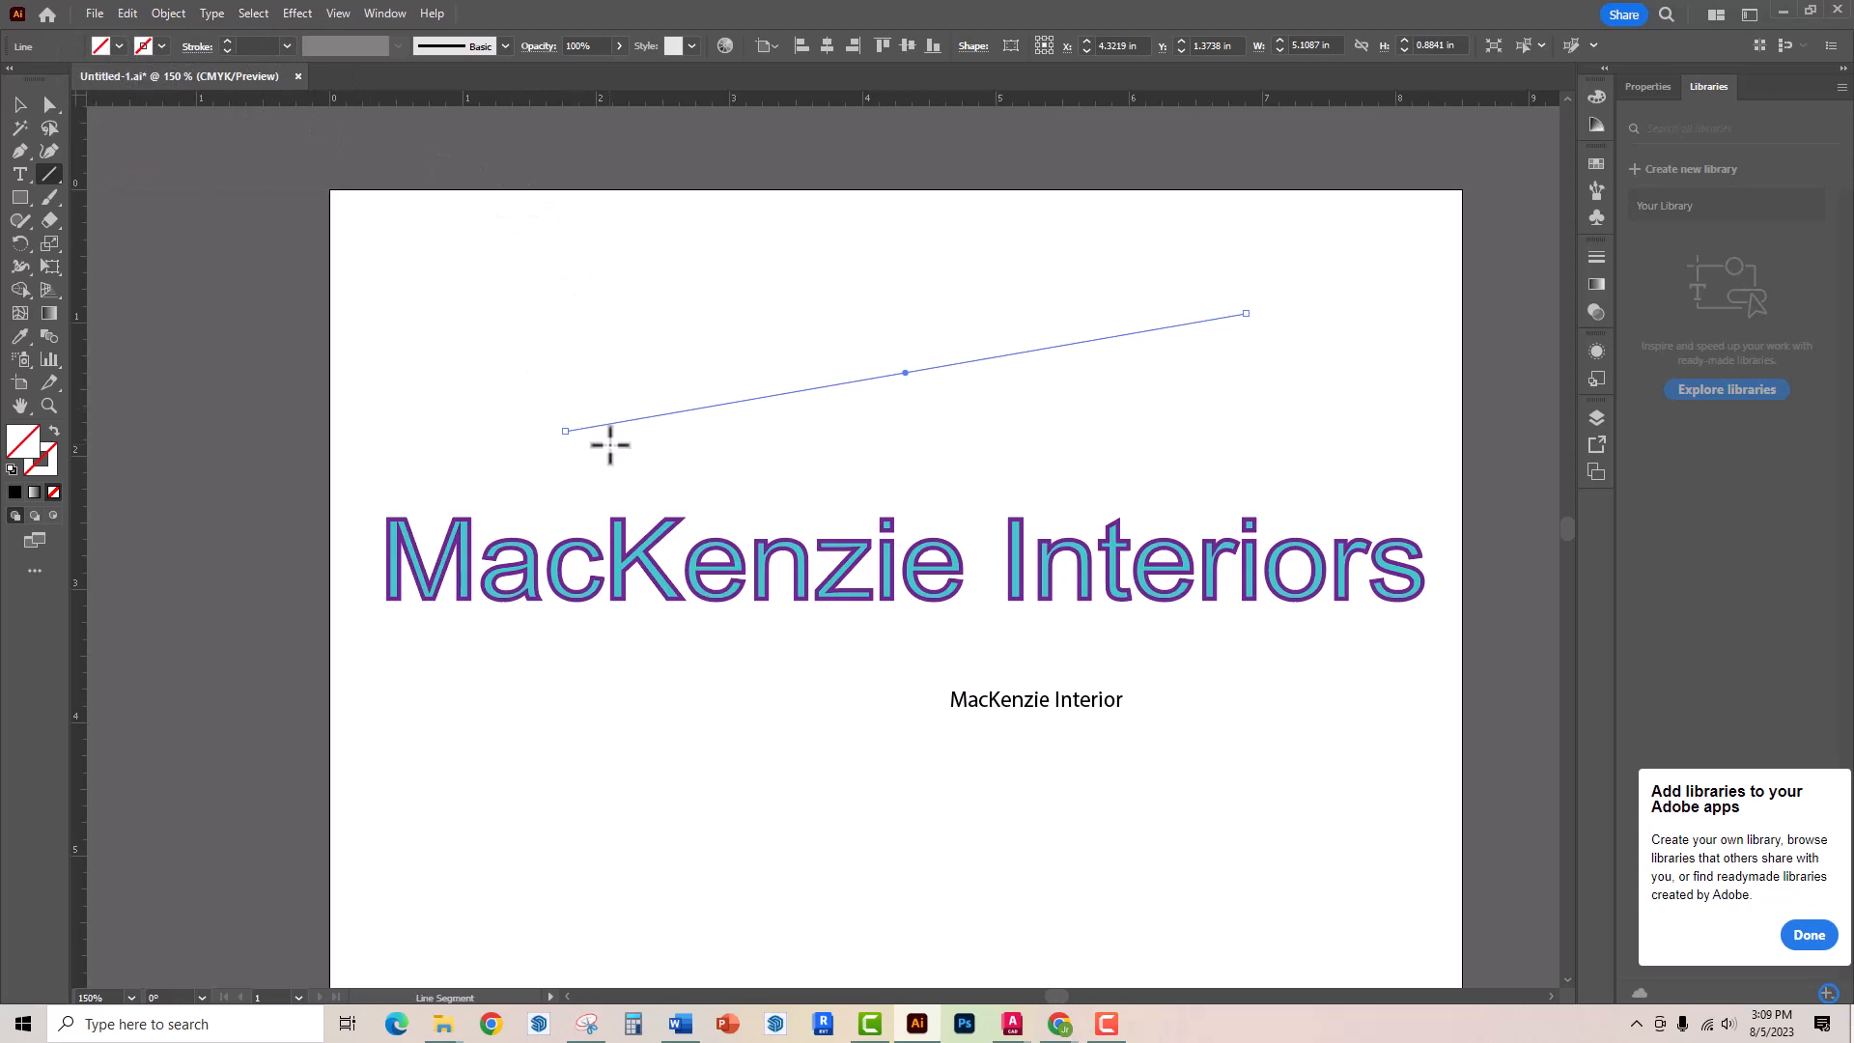
# Give the line a dark blue stroke colour from the swatches
pyautogui.click(161, 47)
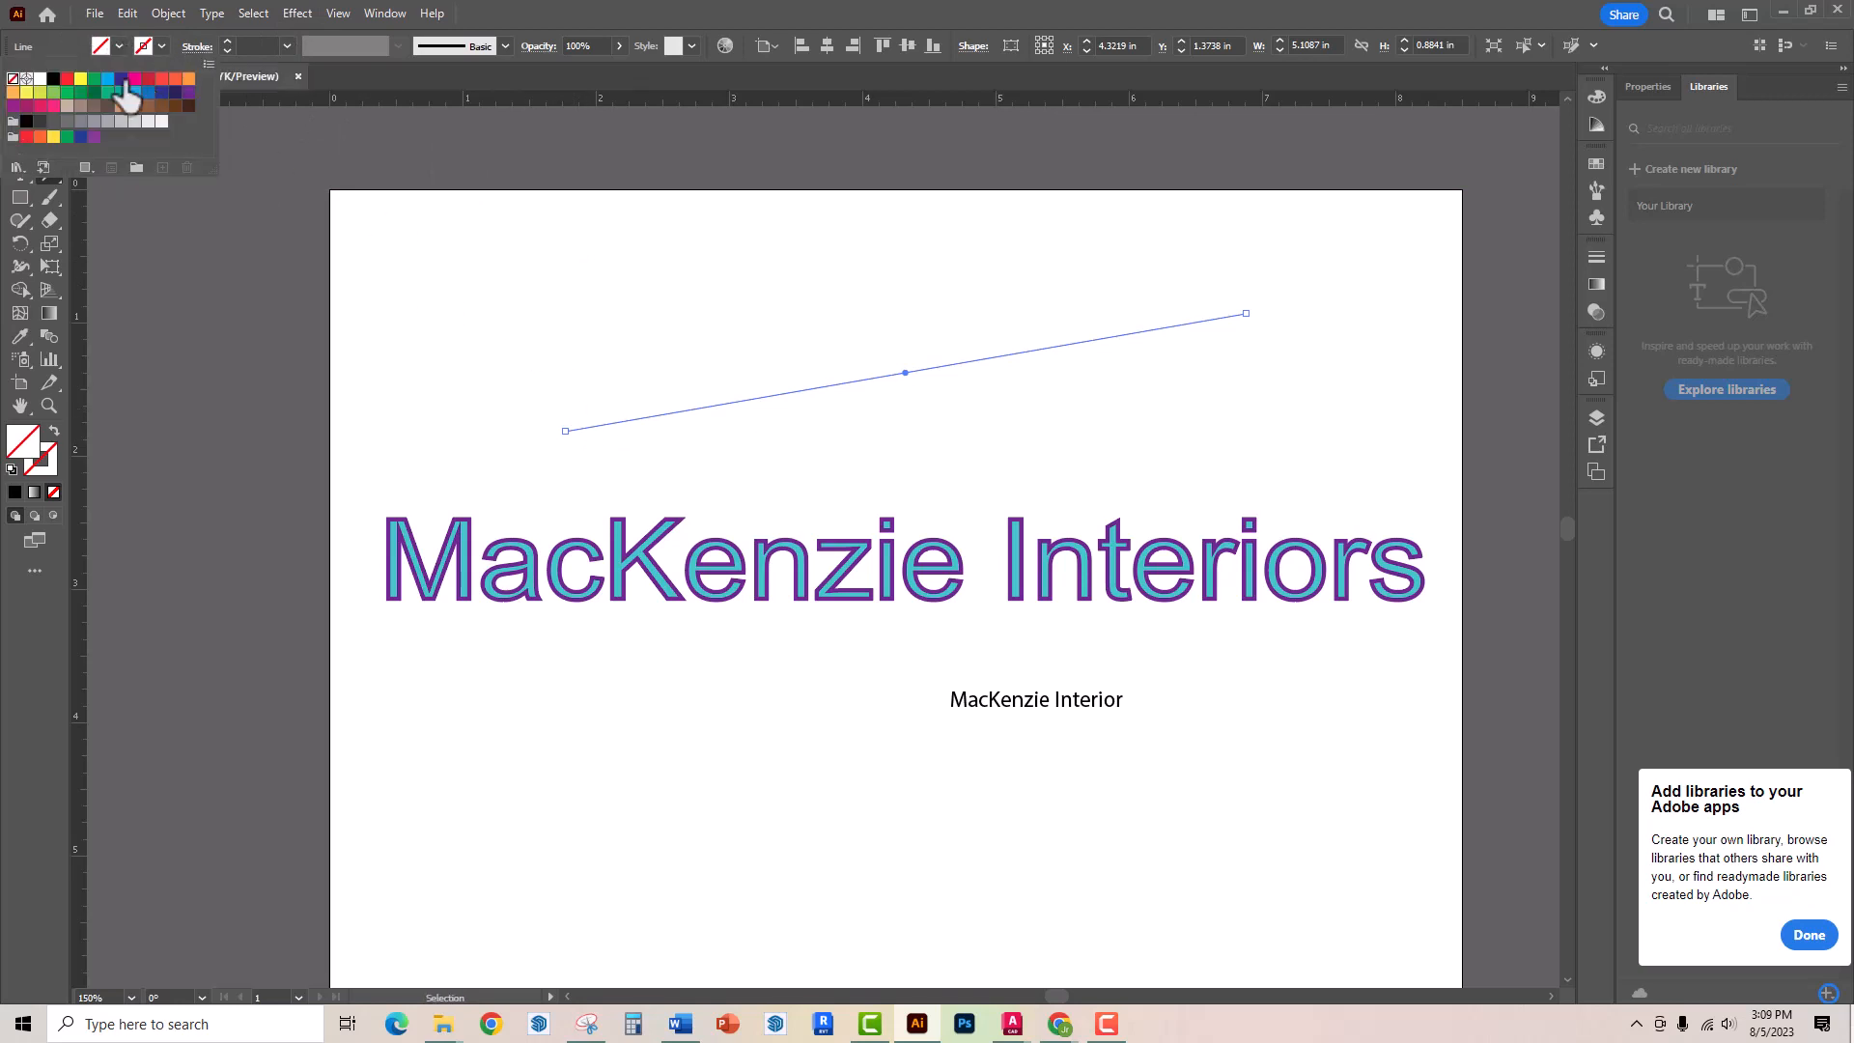
pyautogui.click(53, 79)
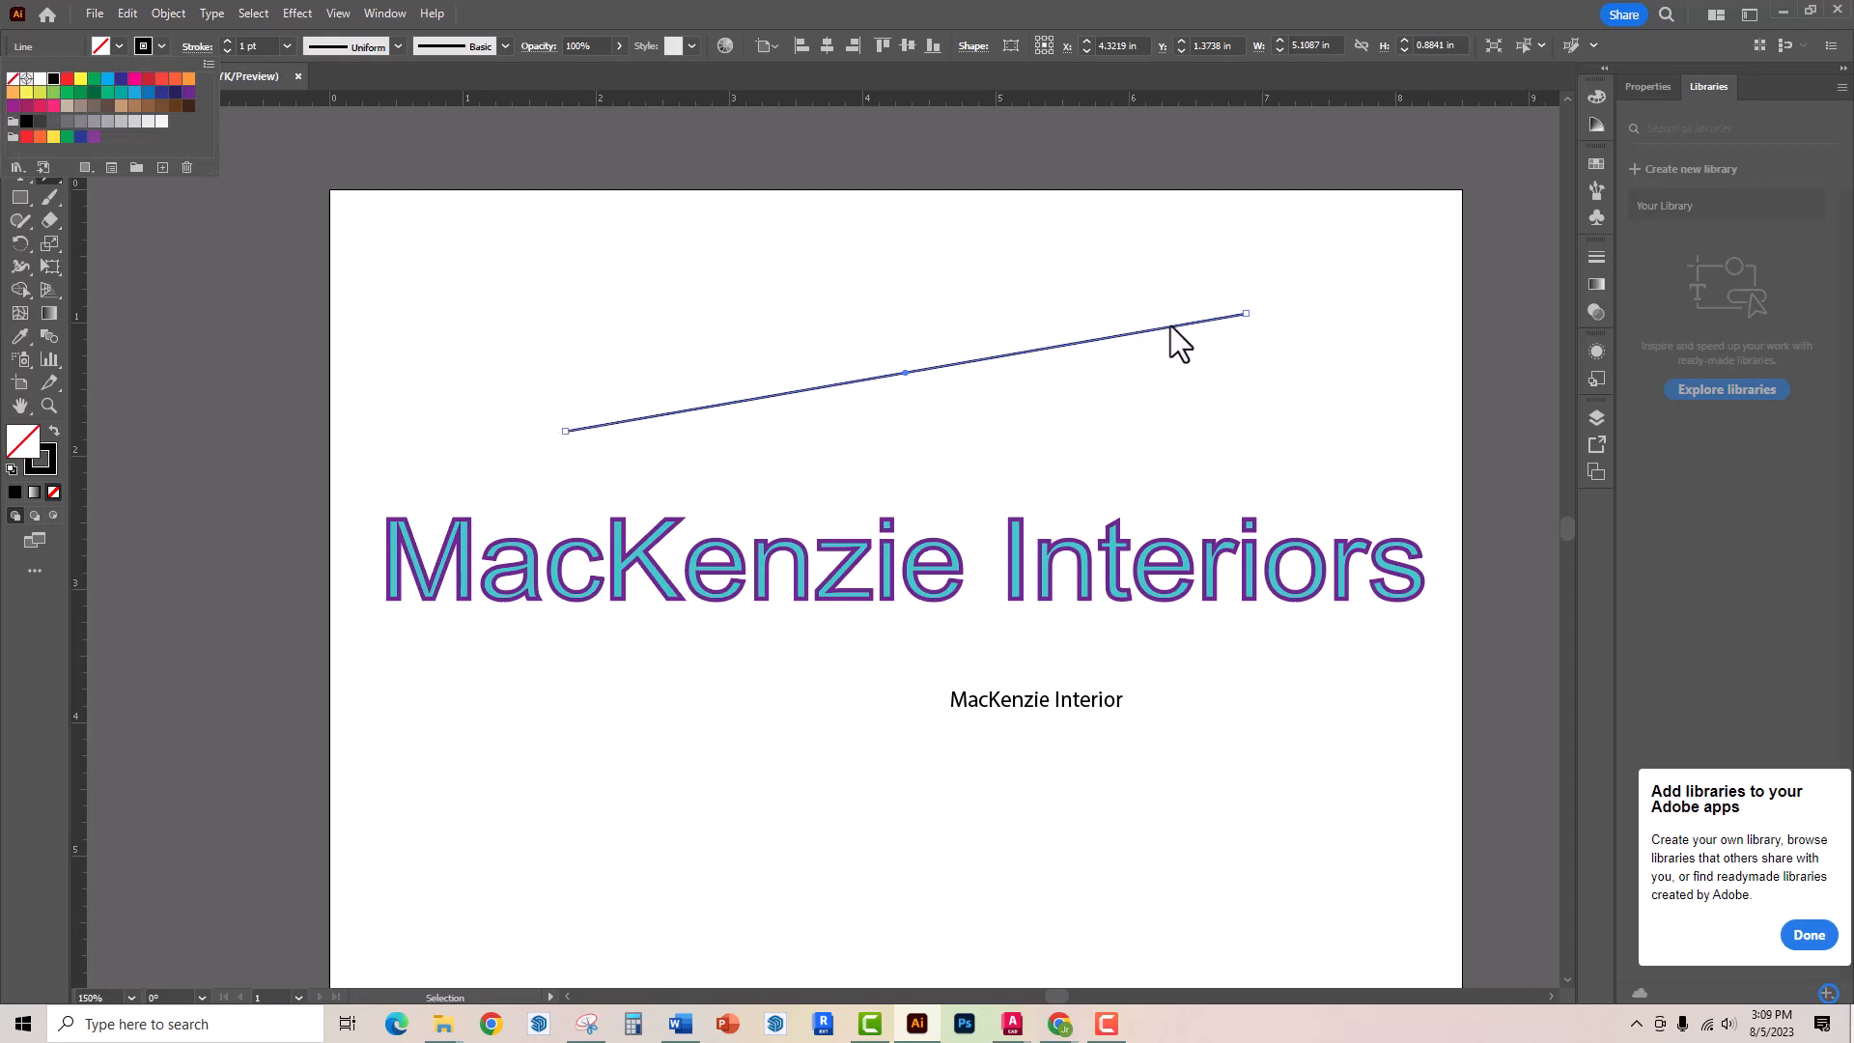
# Place type on the line and replace the placeholder with "MacKenzie"
pyautogui.click(19, 174)
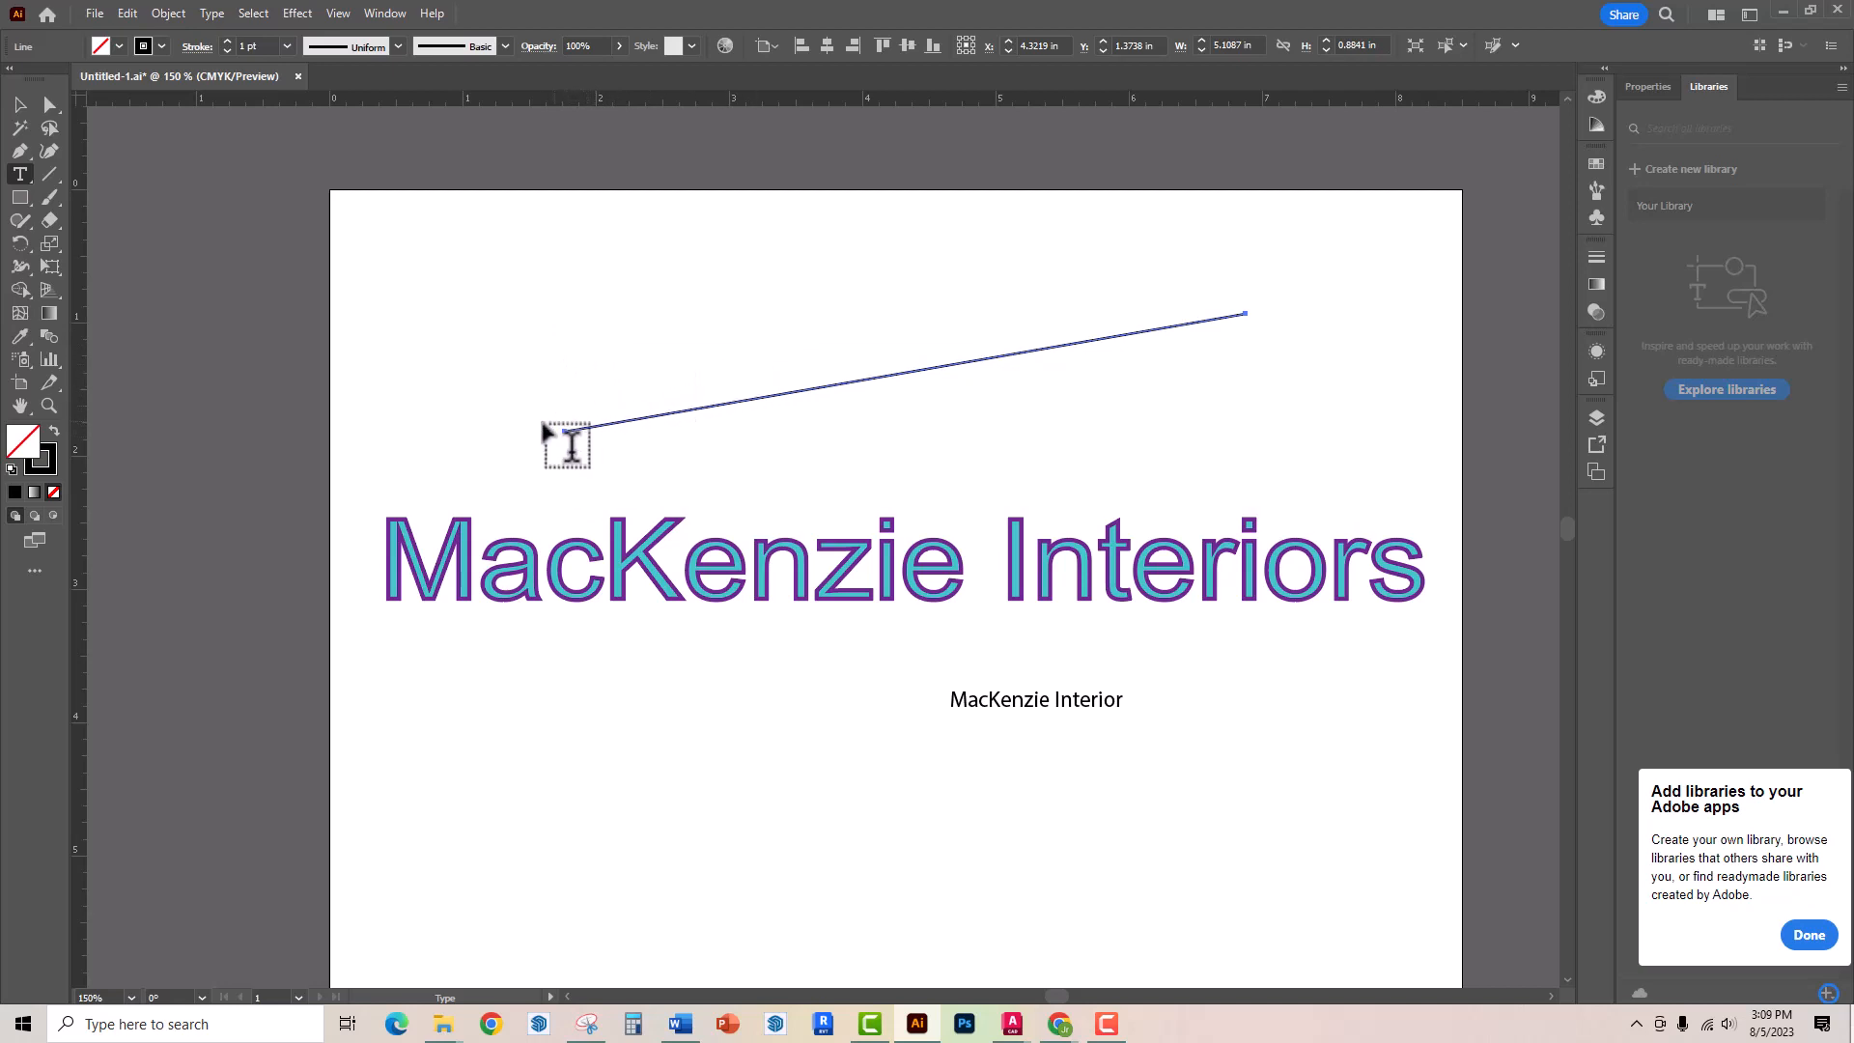
pyautogui.click(600, 422)
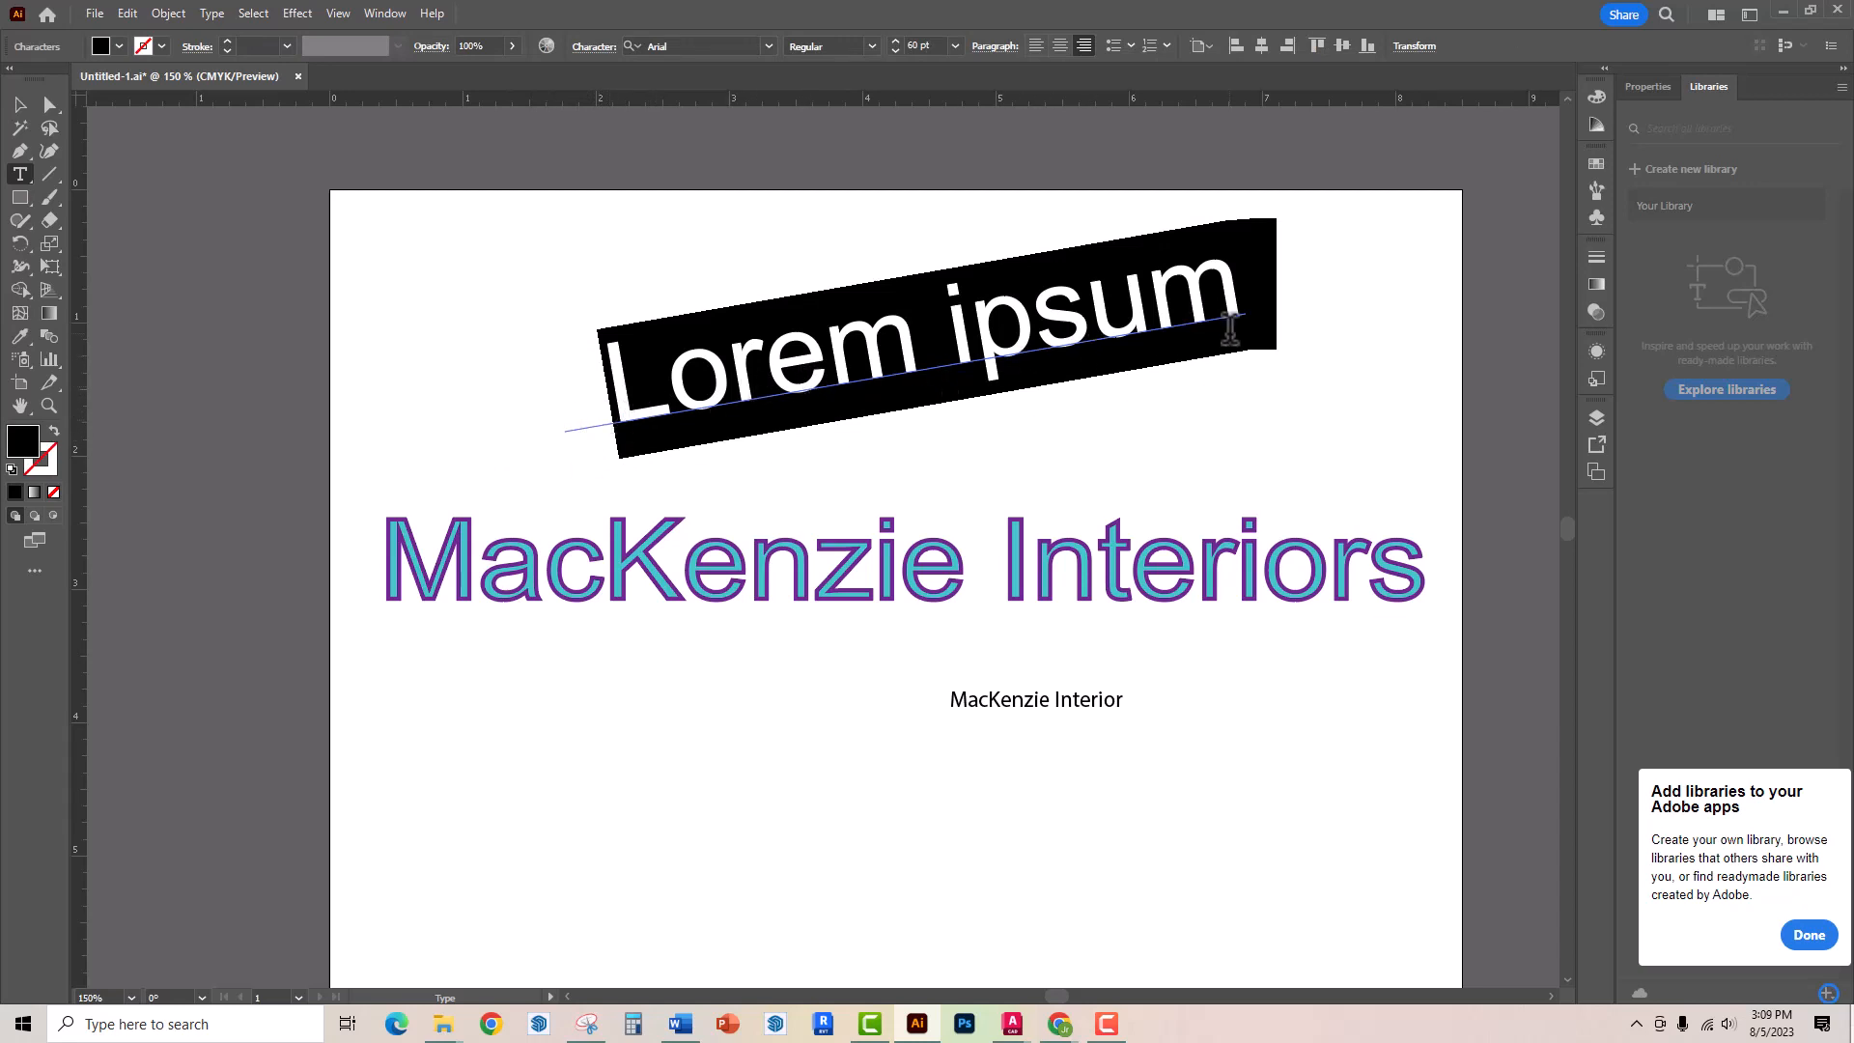
pyautogui.write('MacKenzie')
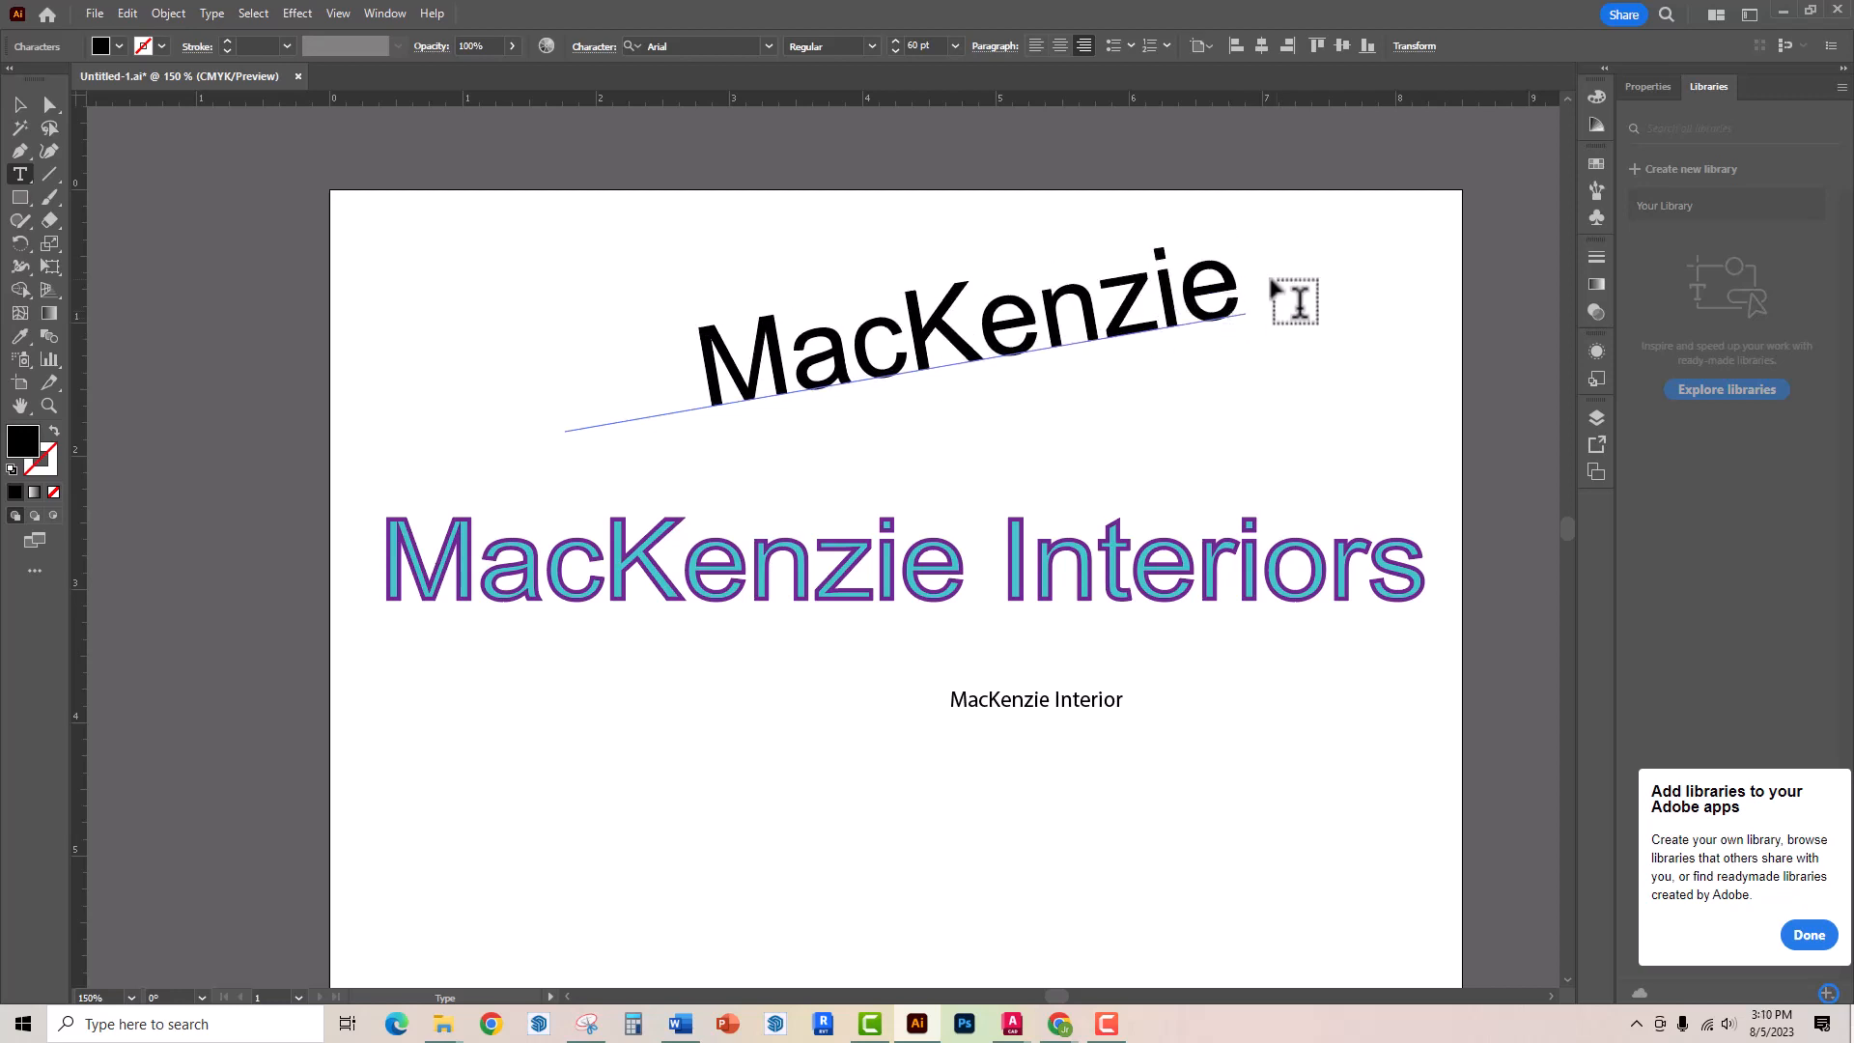
# Select the path text and set its font size to 36 pt
pyautogui.moveTo(1236, 280); pyautogui.dragTo(744, 367)
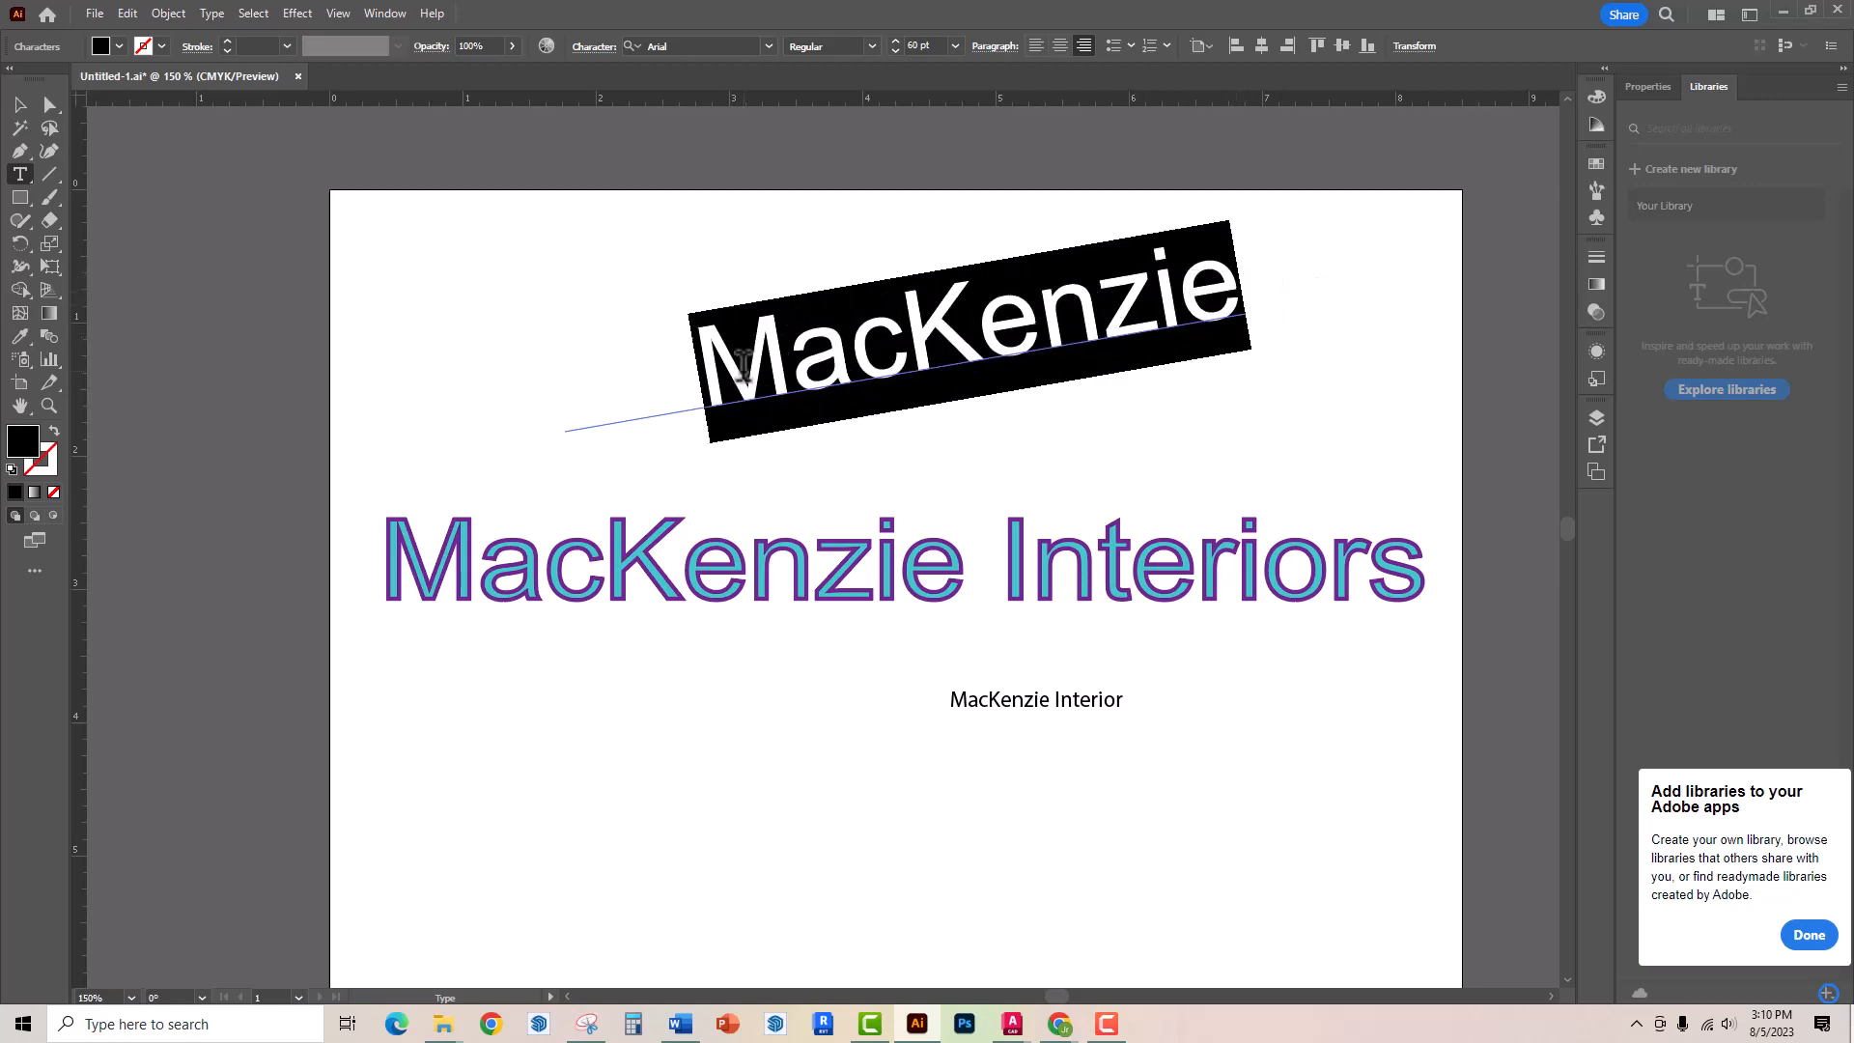
pyautogui.click(955, 45)
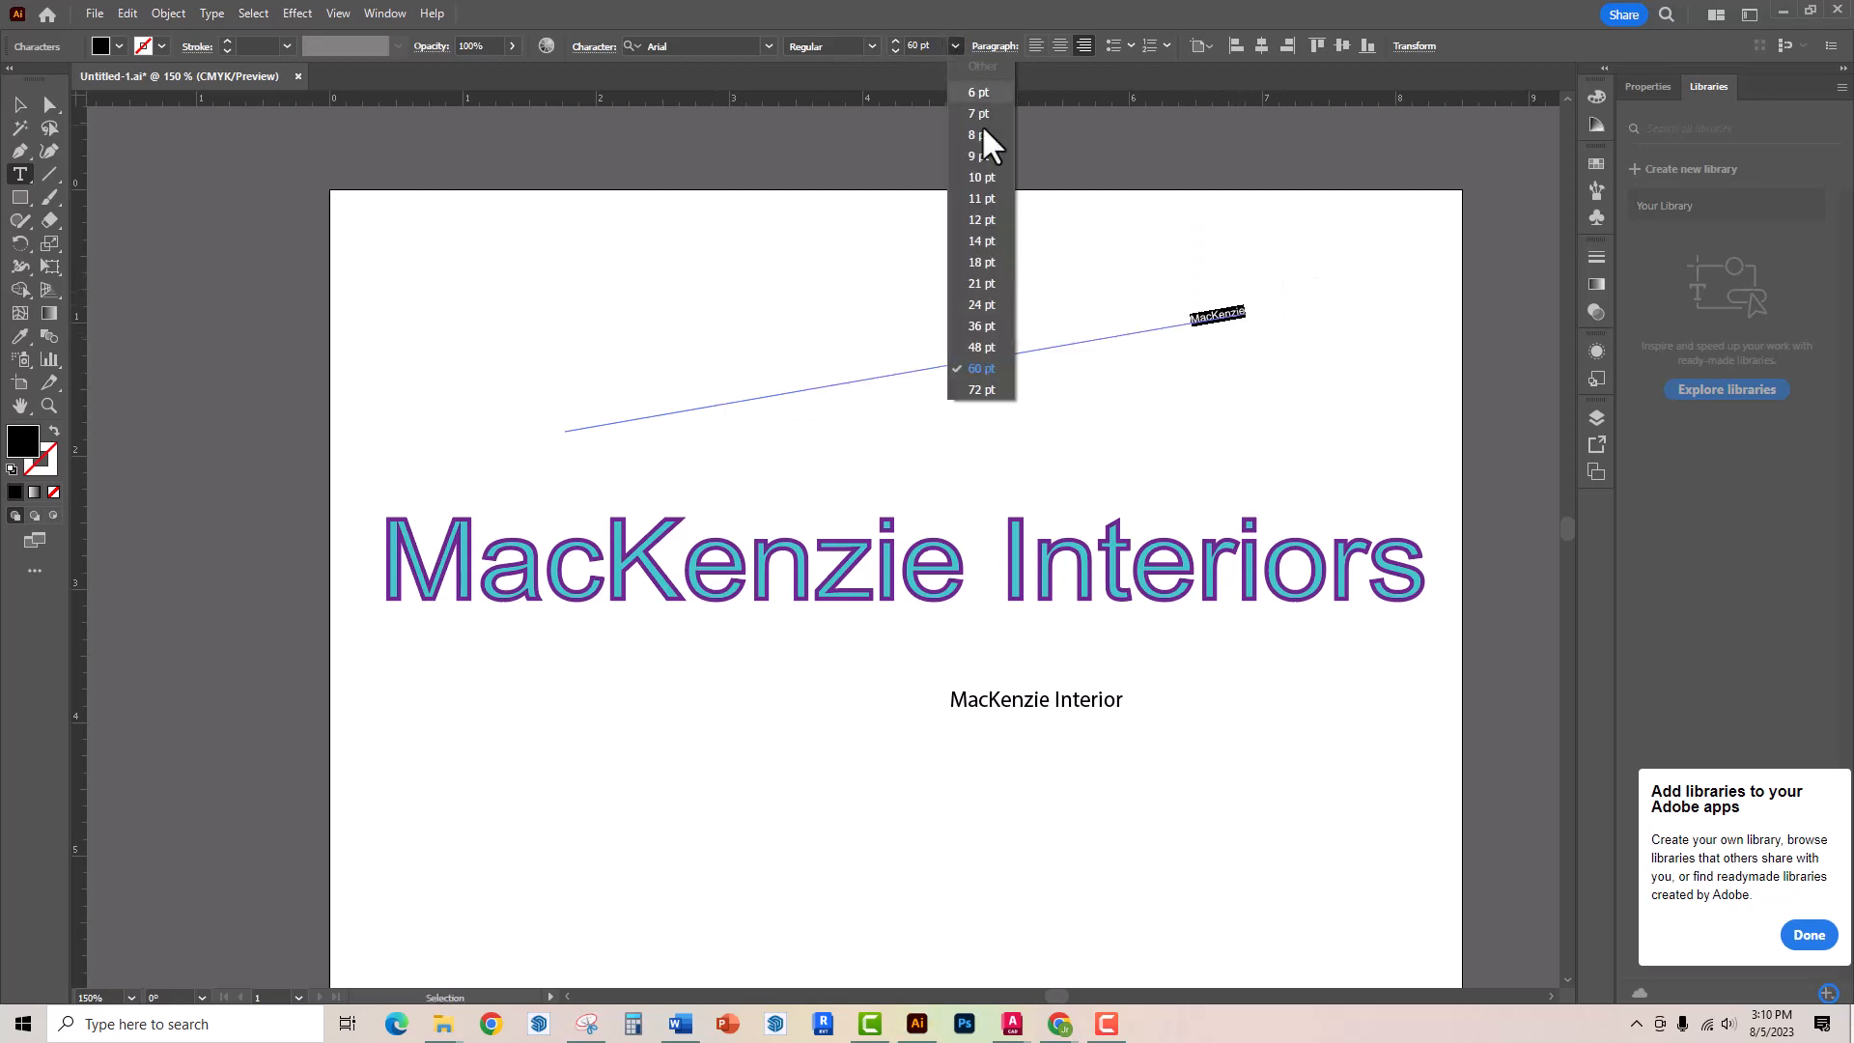
pyautogui.click(982, 325)
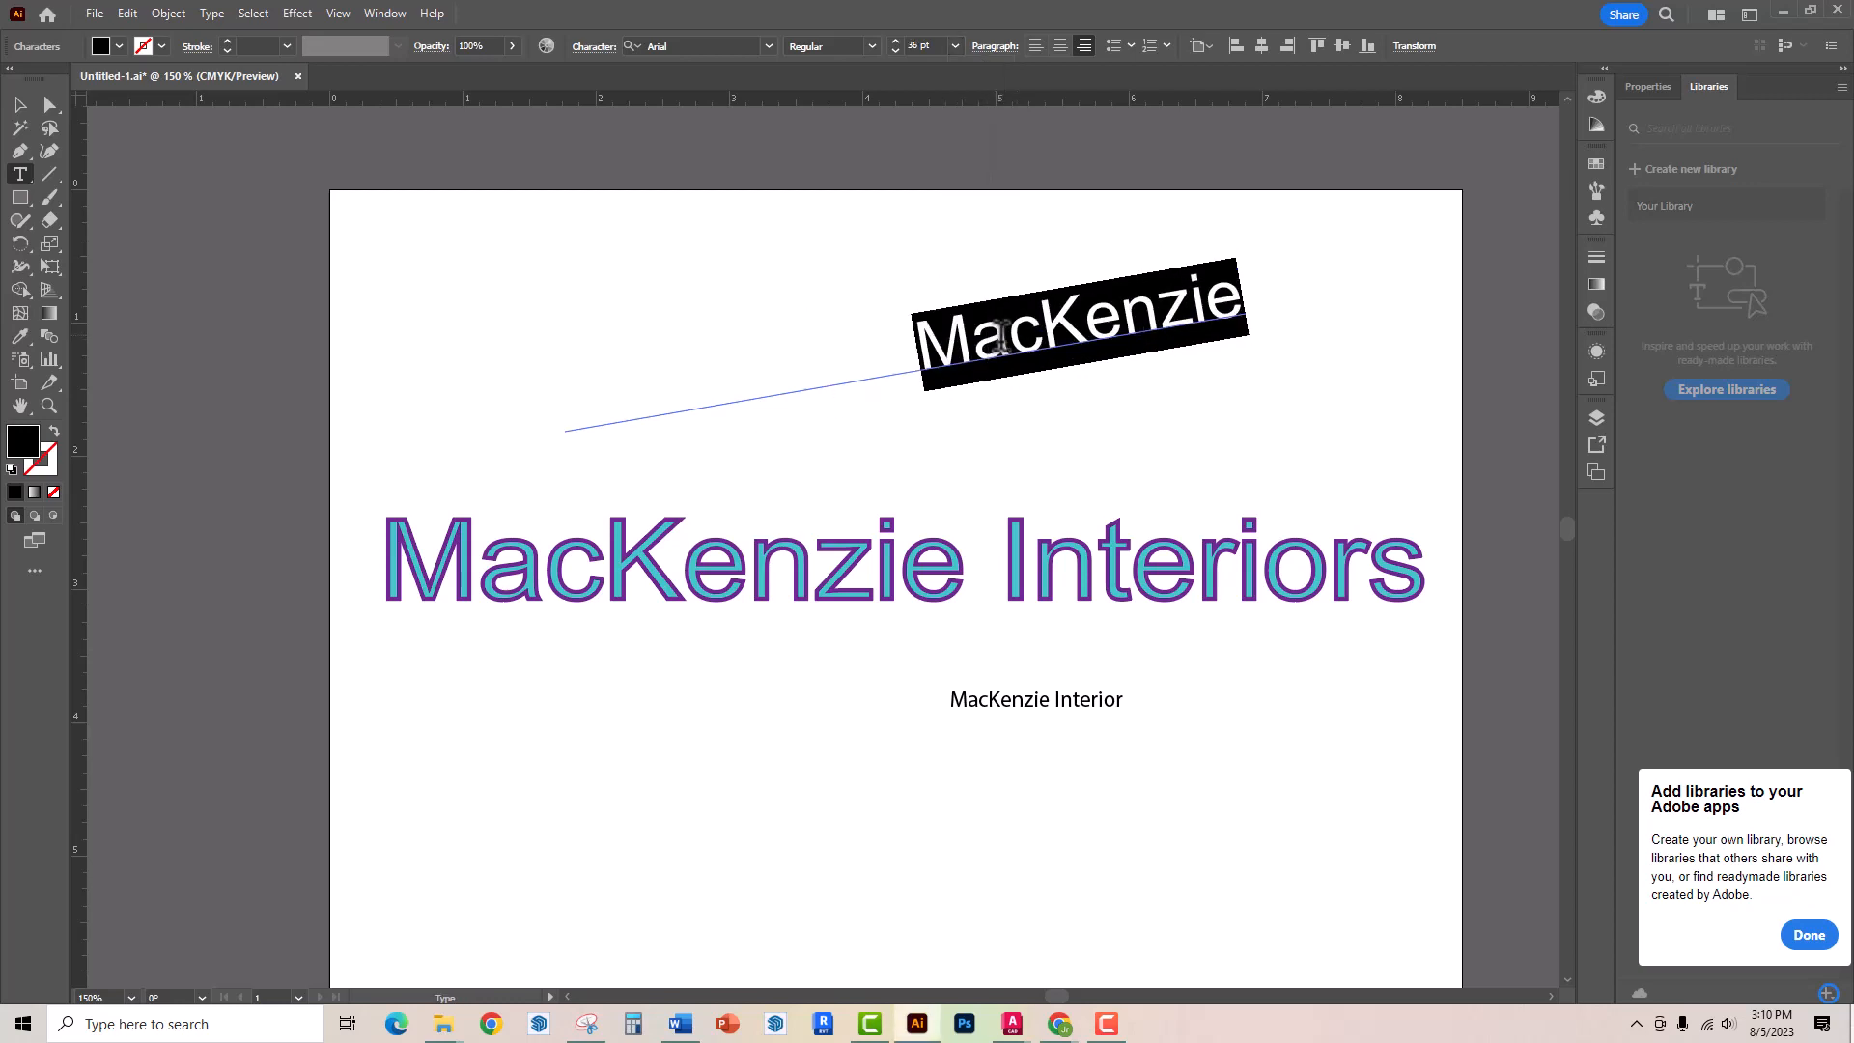
# Append "Interiors" to the path text so it reads "MacKenzie Interiors"
pyautogui.click(1088, 338)
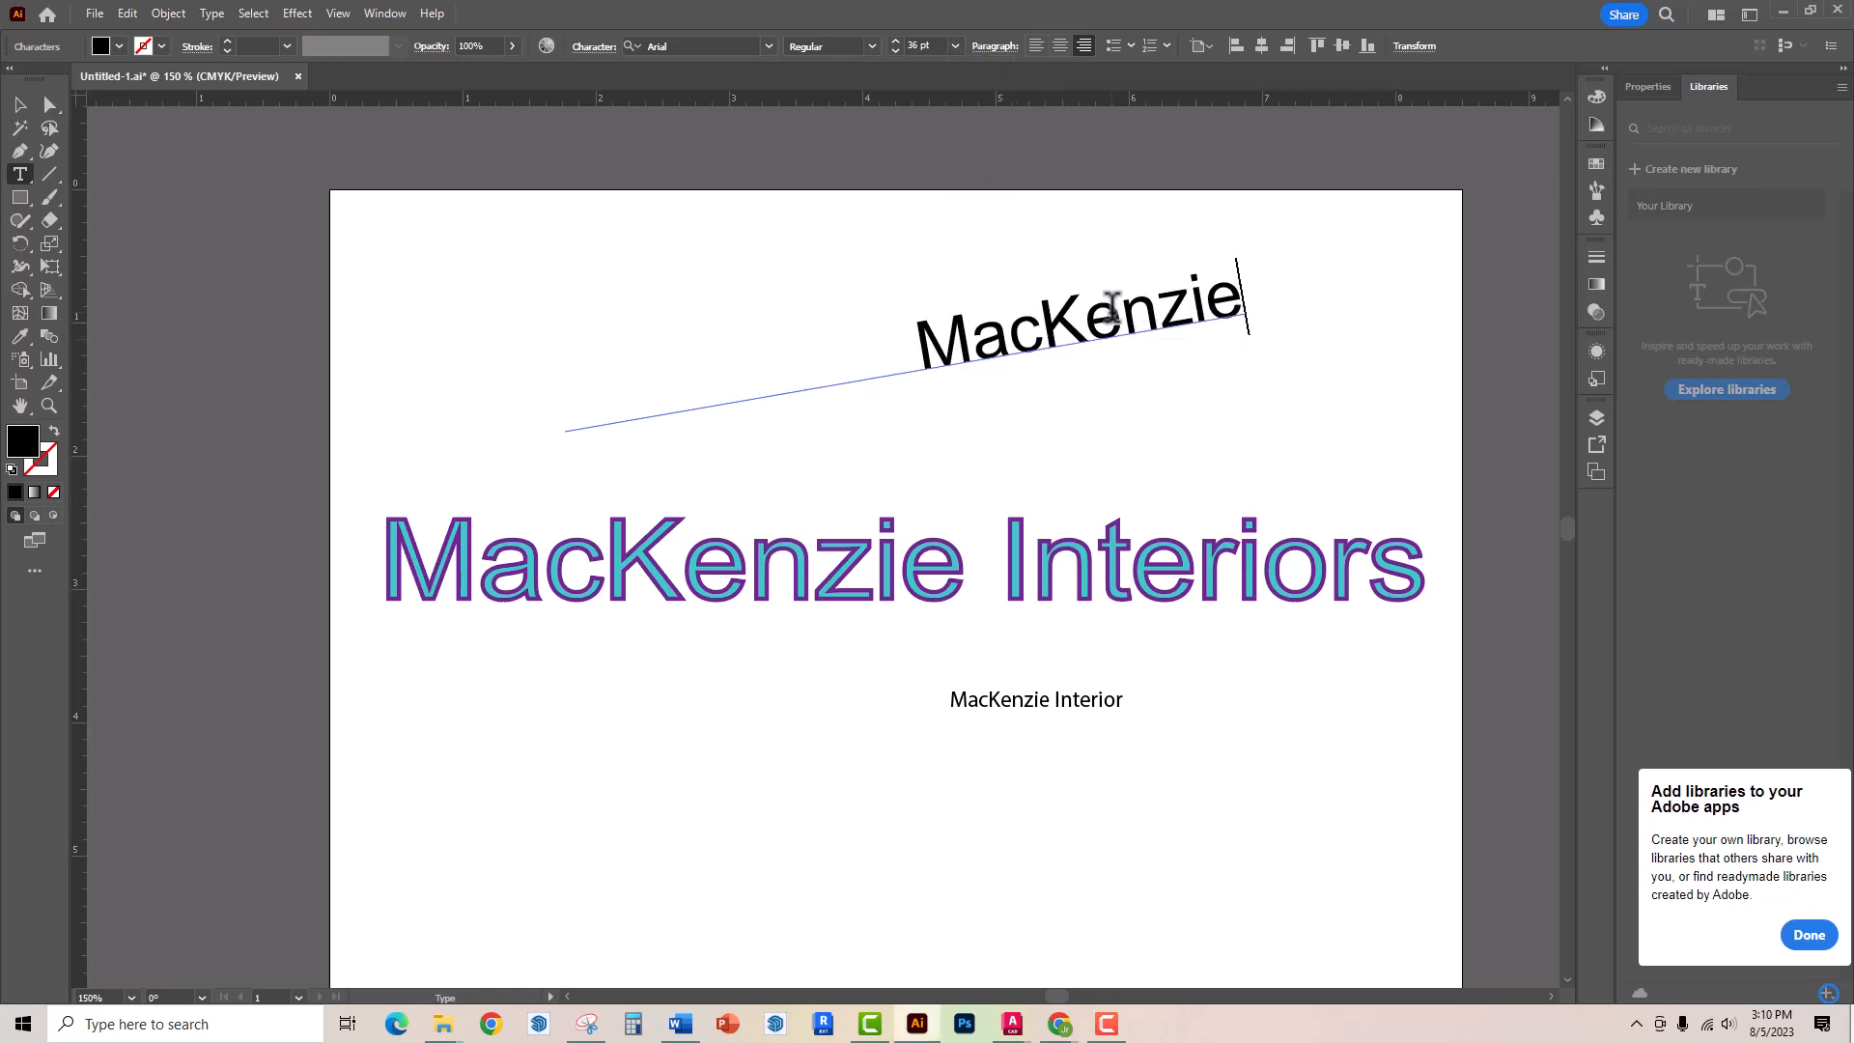
pyautogui.write('Interiors')
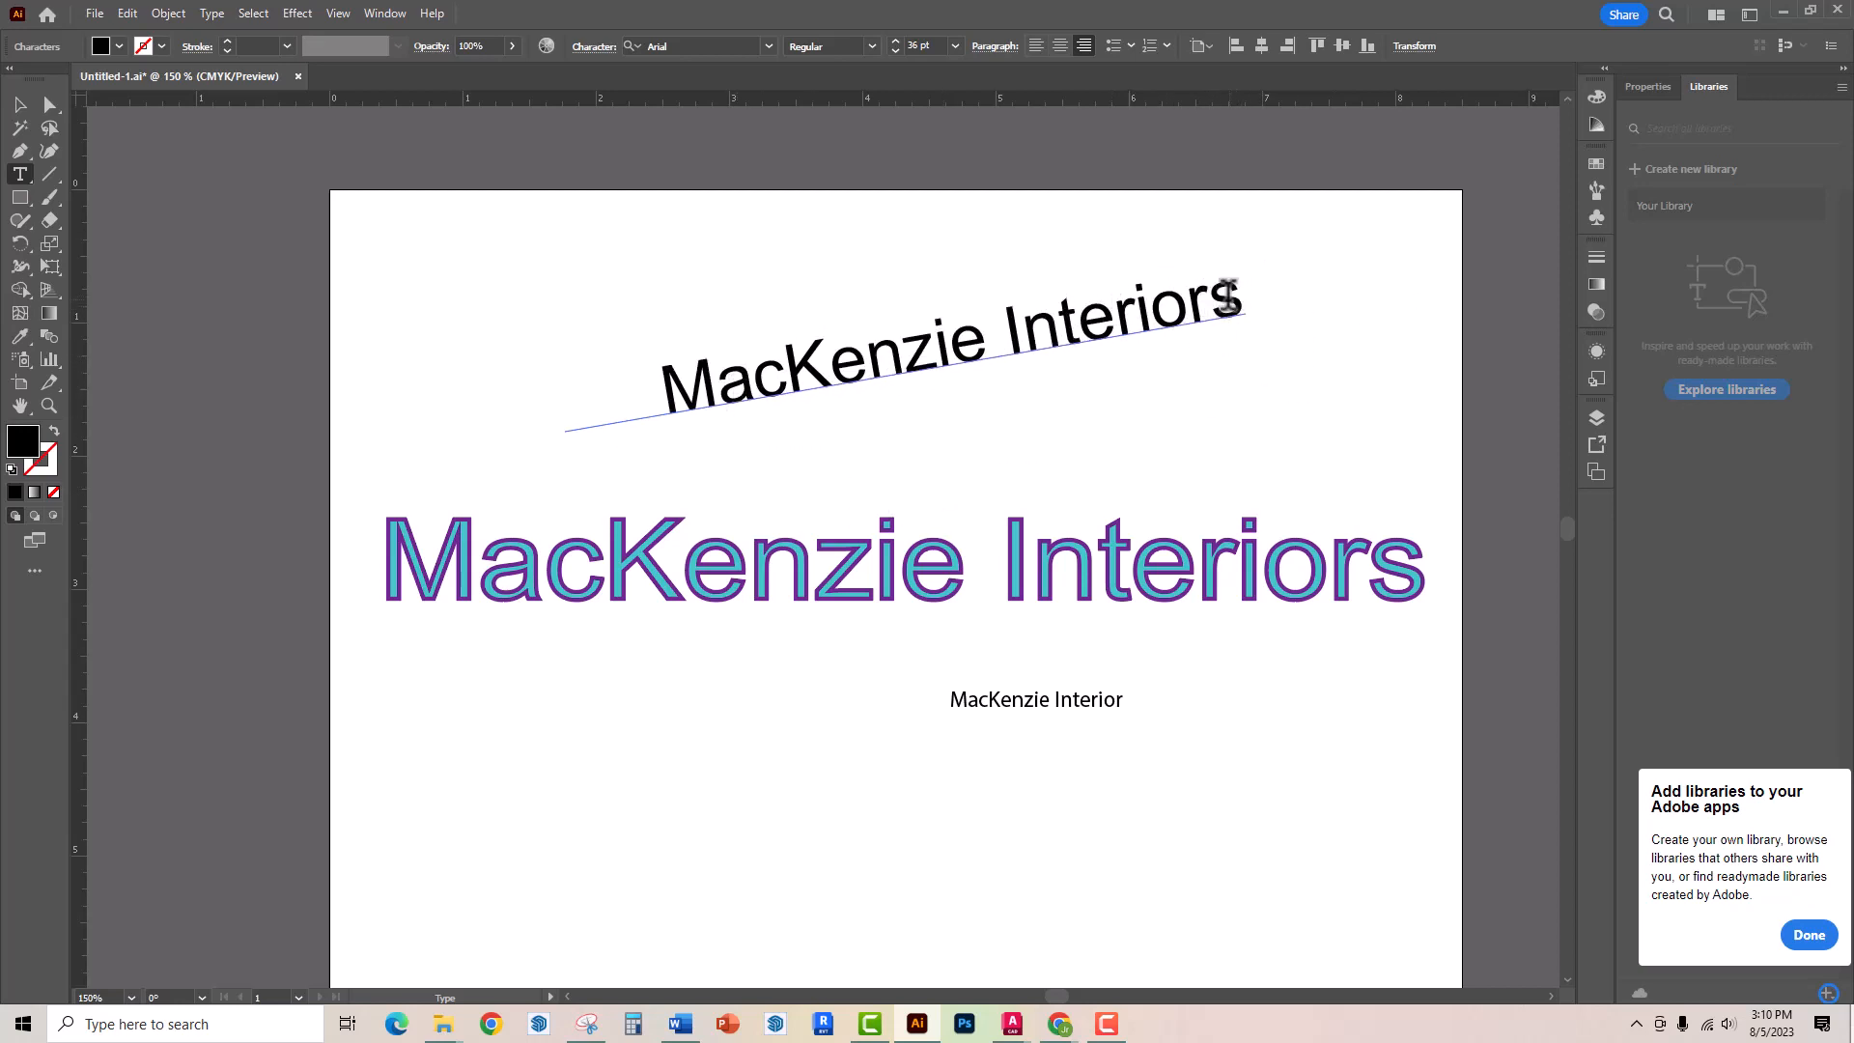
pyautogui.moveTo(1231, 298); pyautogui.dragTo(663, 406)
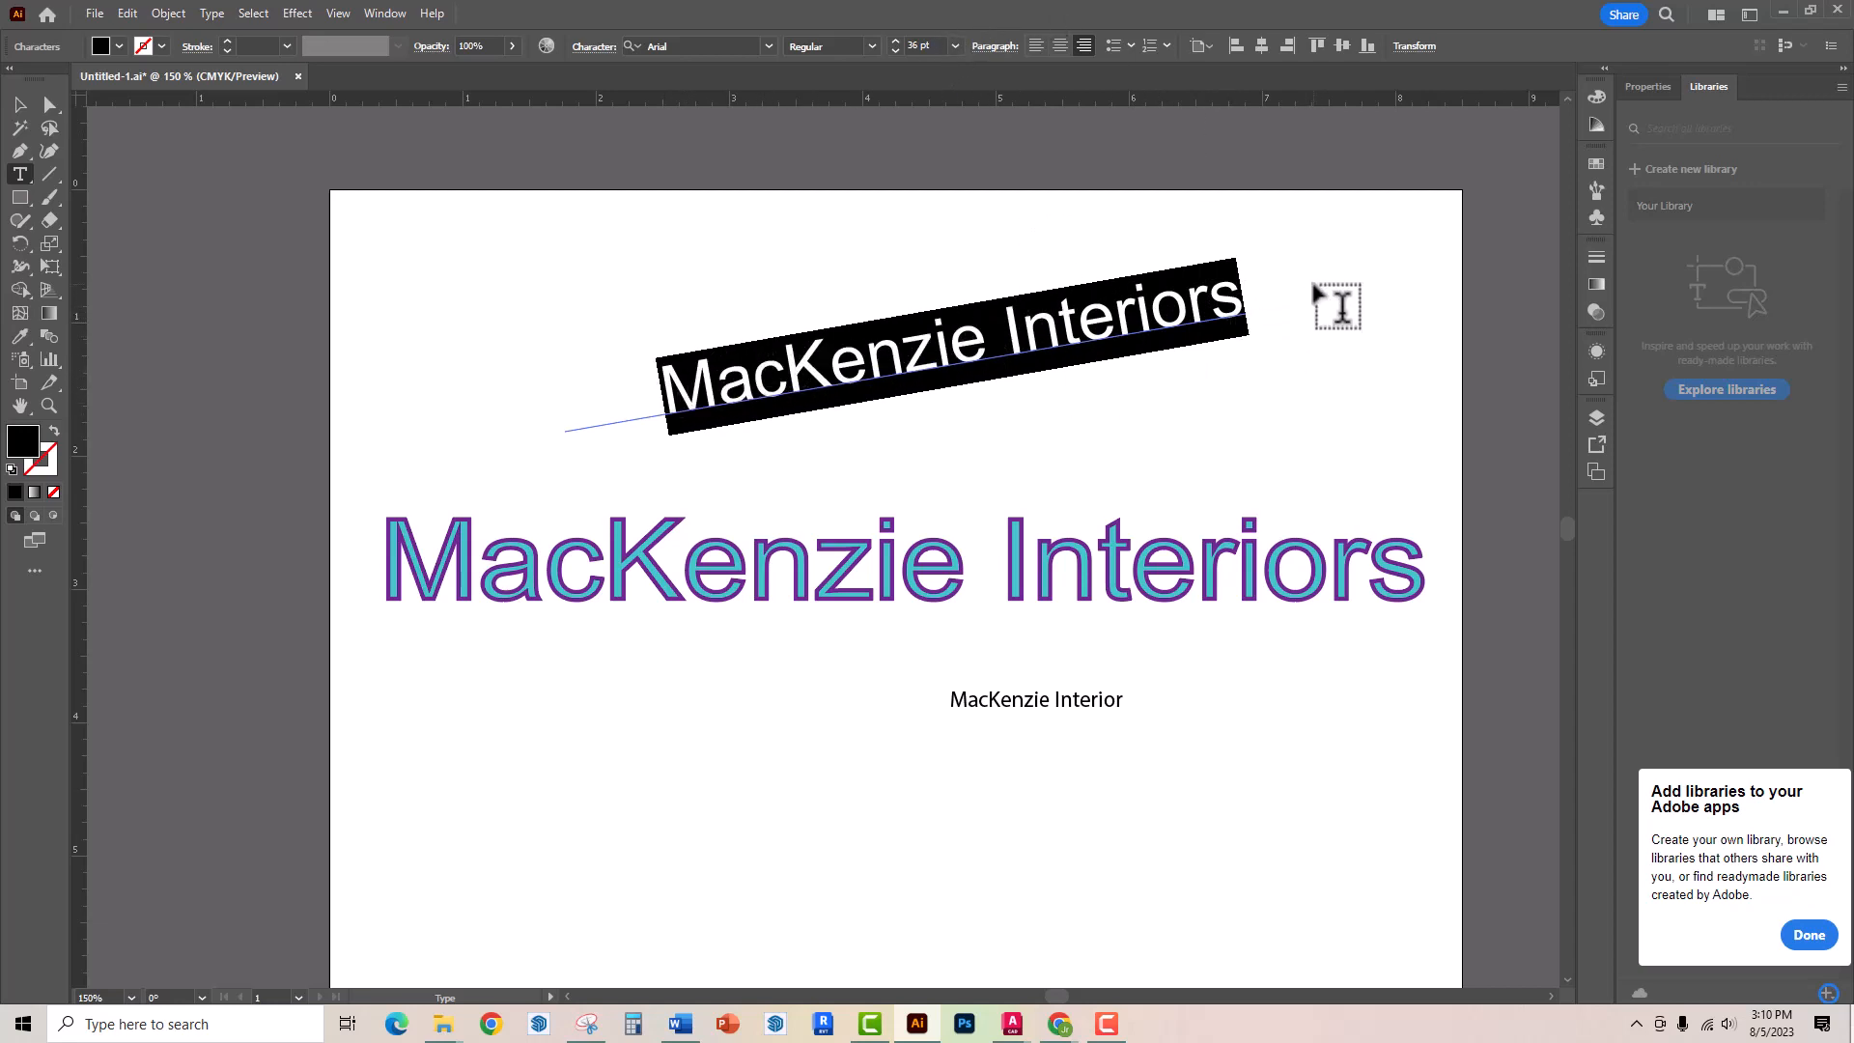
pyautogui.press('Escape')
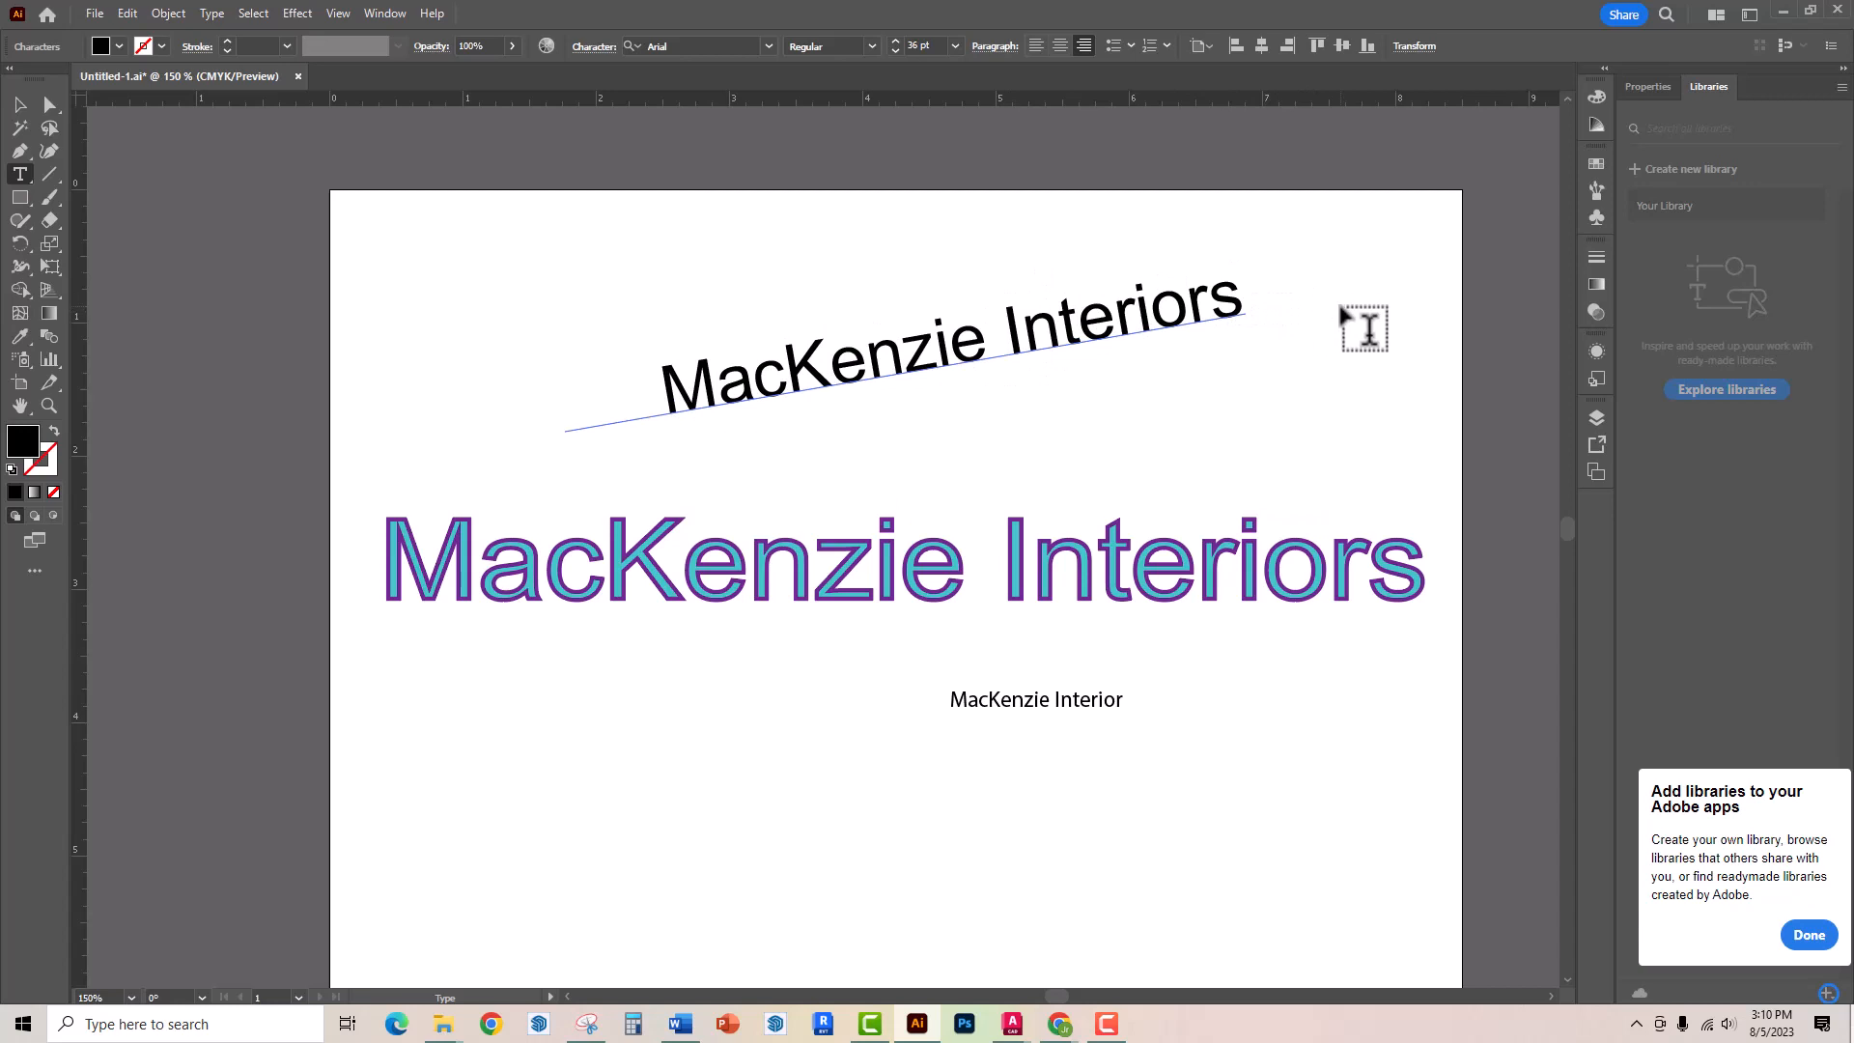
pyautogui.press('Right')
pyautogui.write('in')
# Select the path text, hide edges, then set all of its characters to 11 pt
pyautogui.click(19, 104)
pyautogui.click(1284, 290)
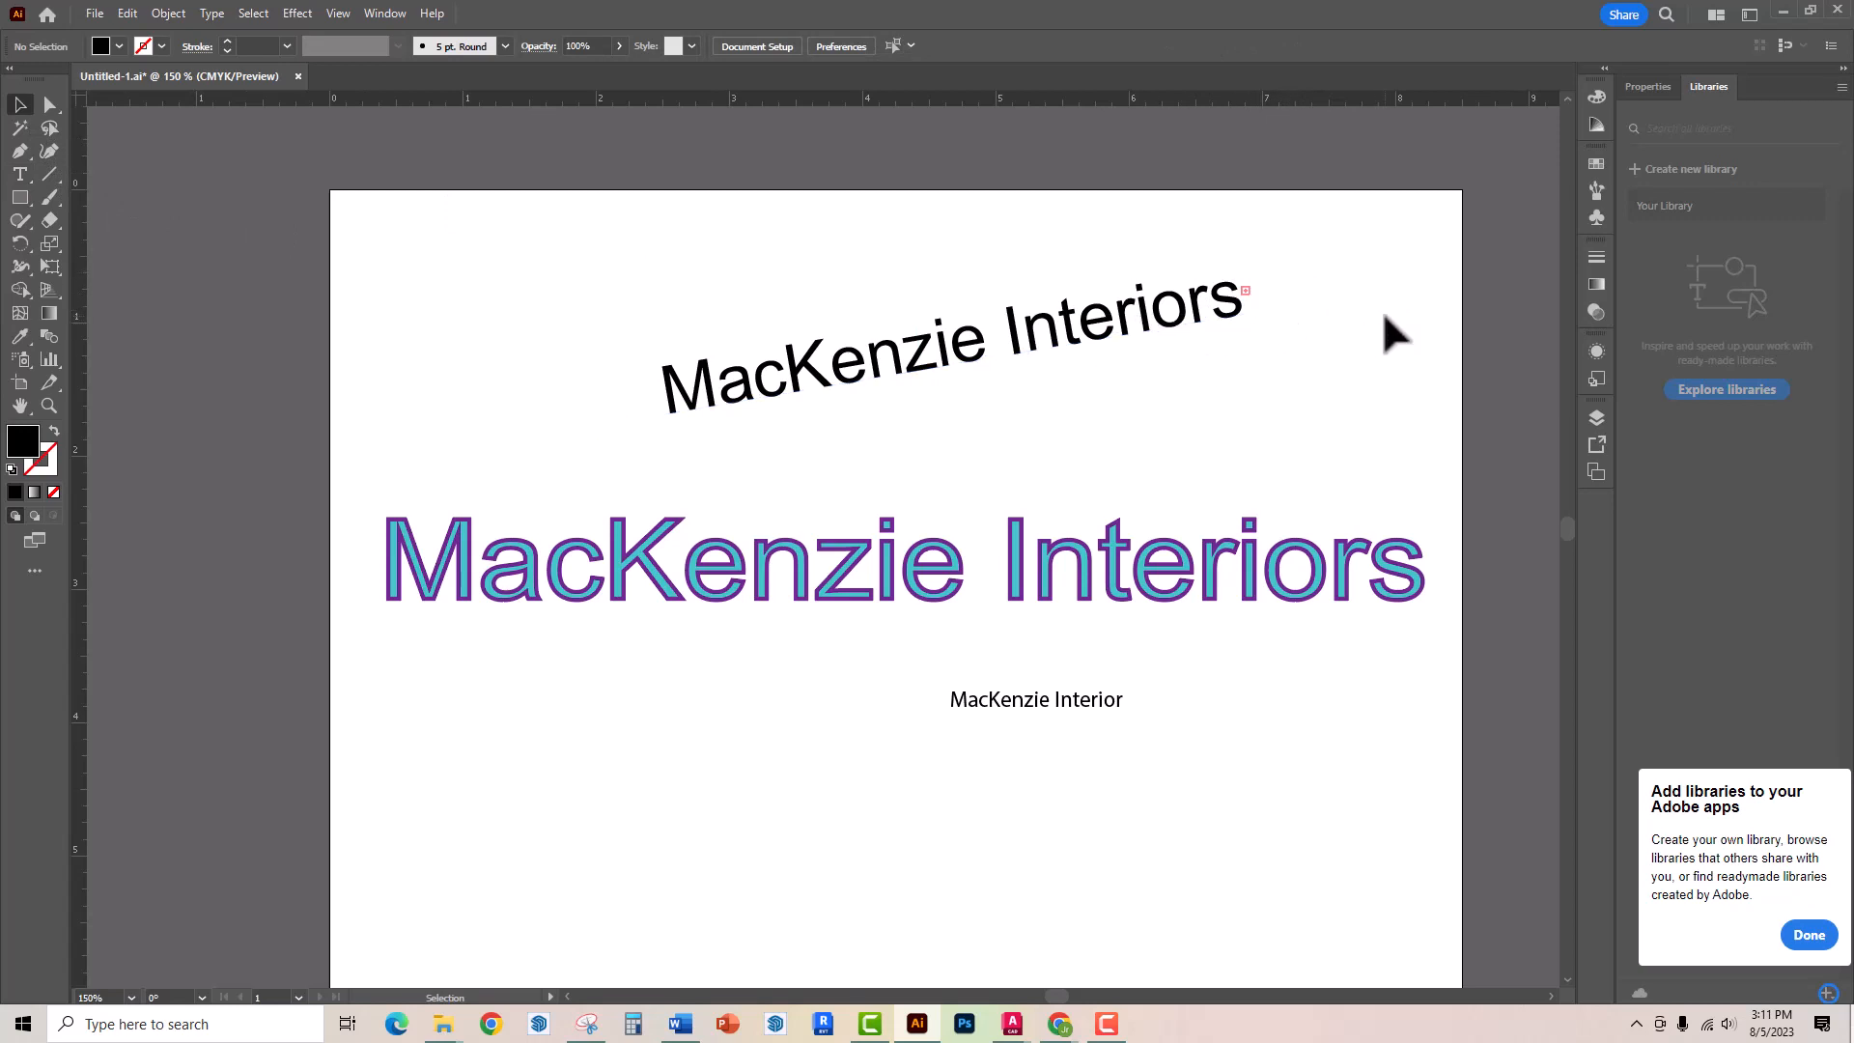
pyautogui.click(1128, 333)
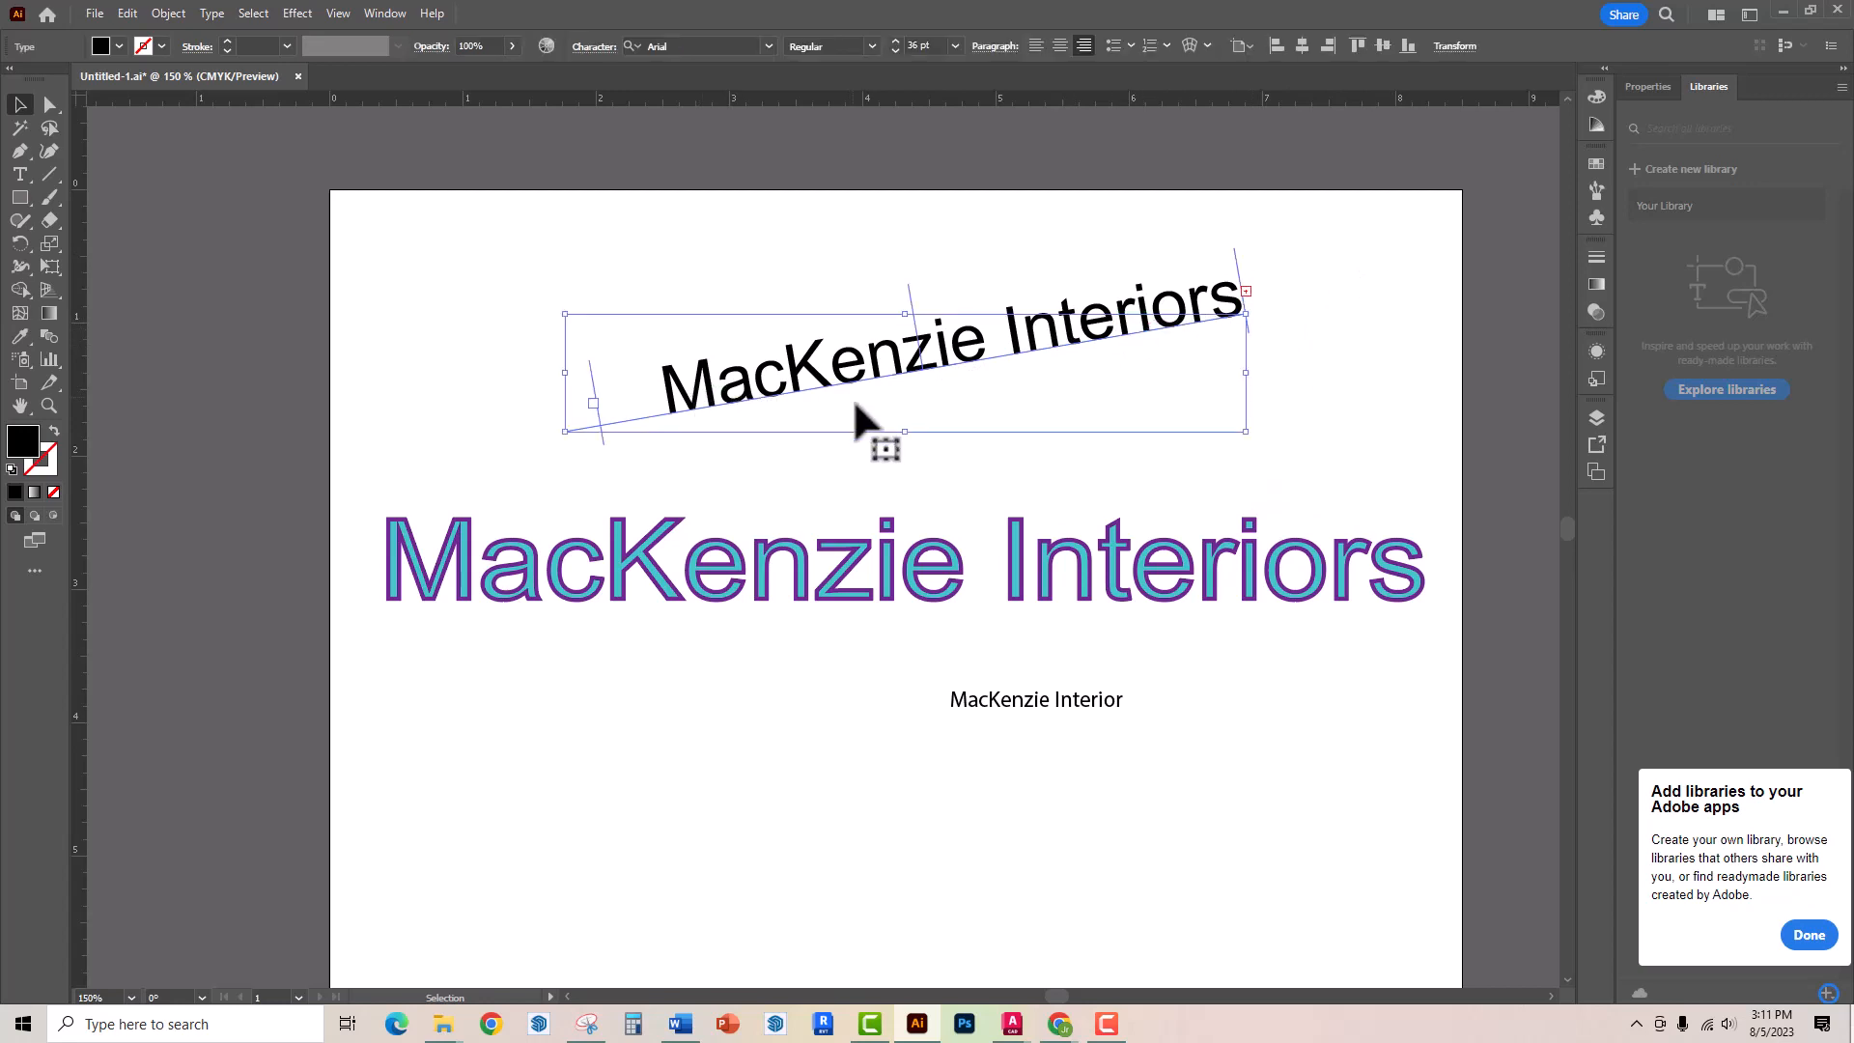
pyautogui.hotkey('ctrl', 'h')
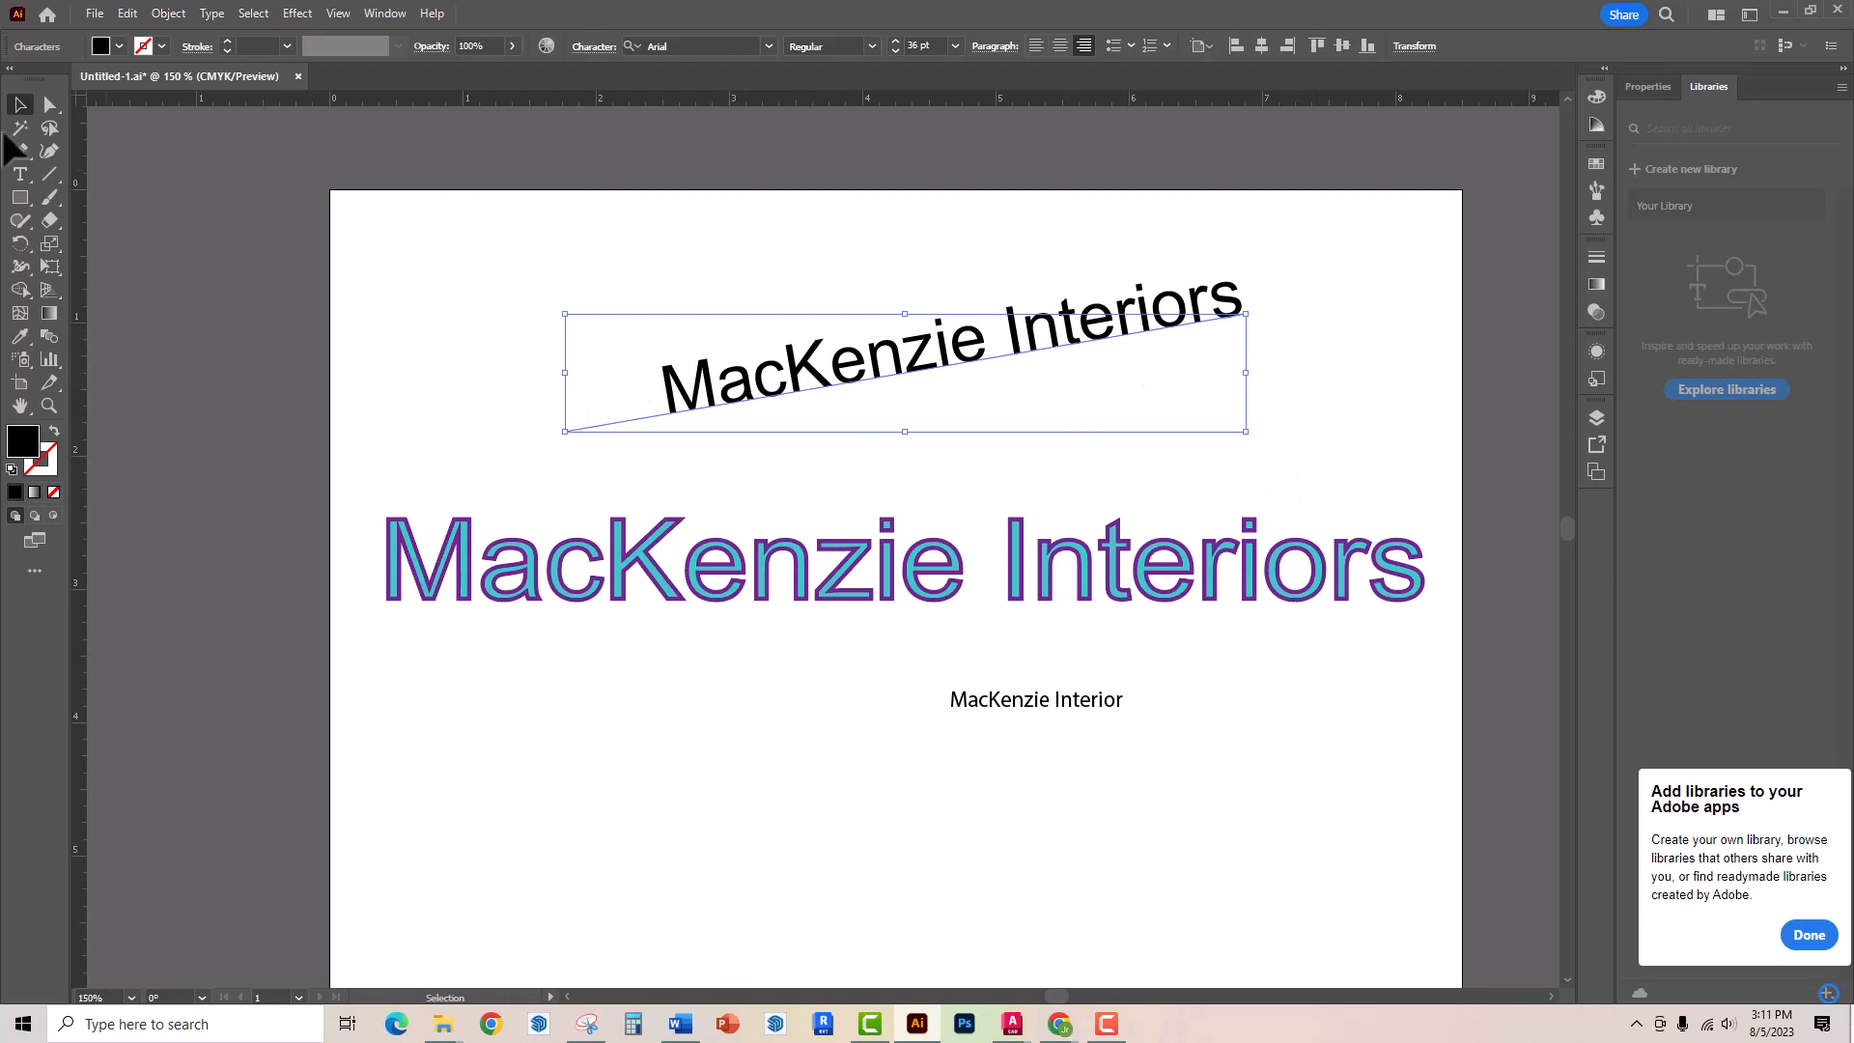
pyautogui.click(20, 174)
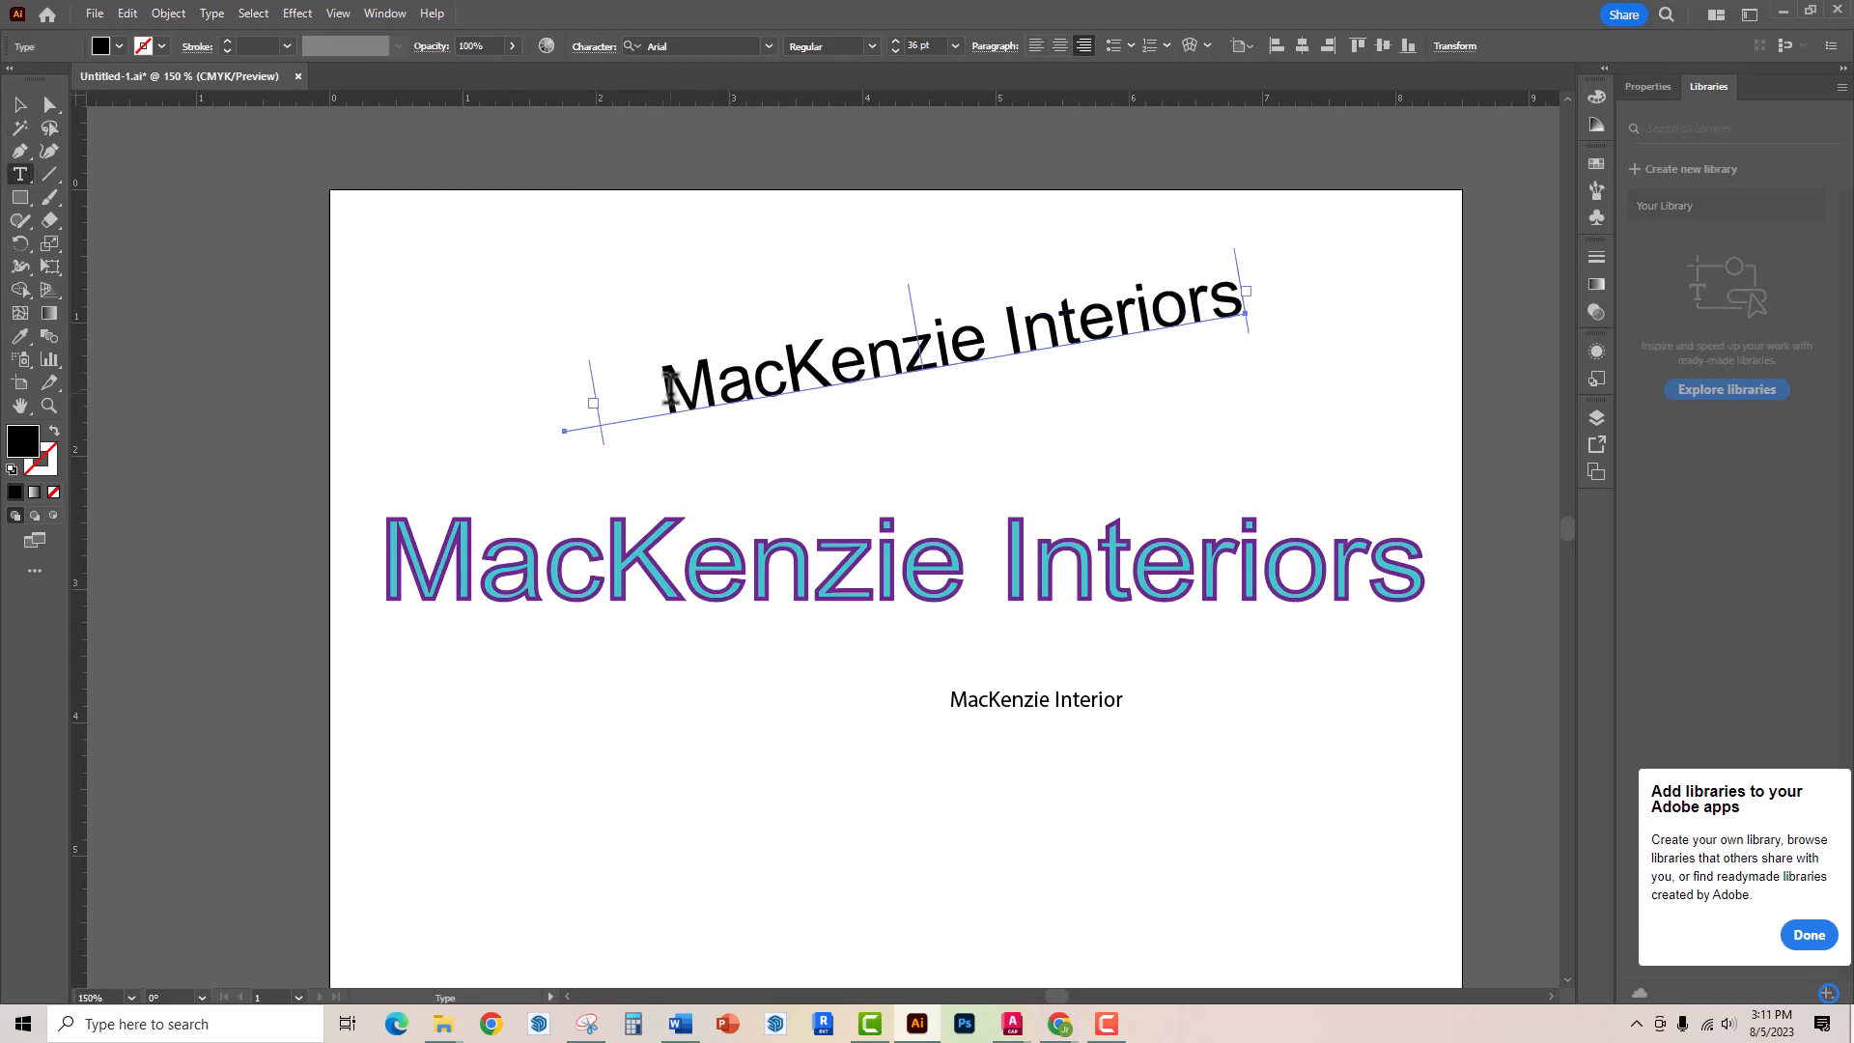
pyautogui.moveTo(659, 396); pyautogui.dragTo(1127, 205)
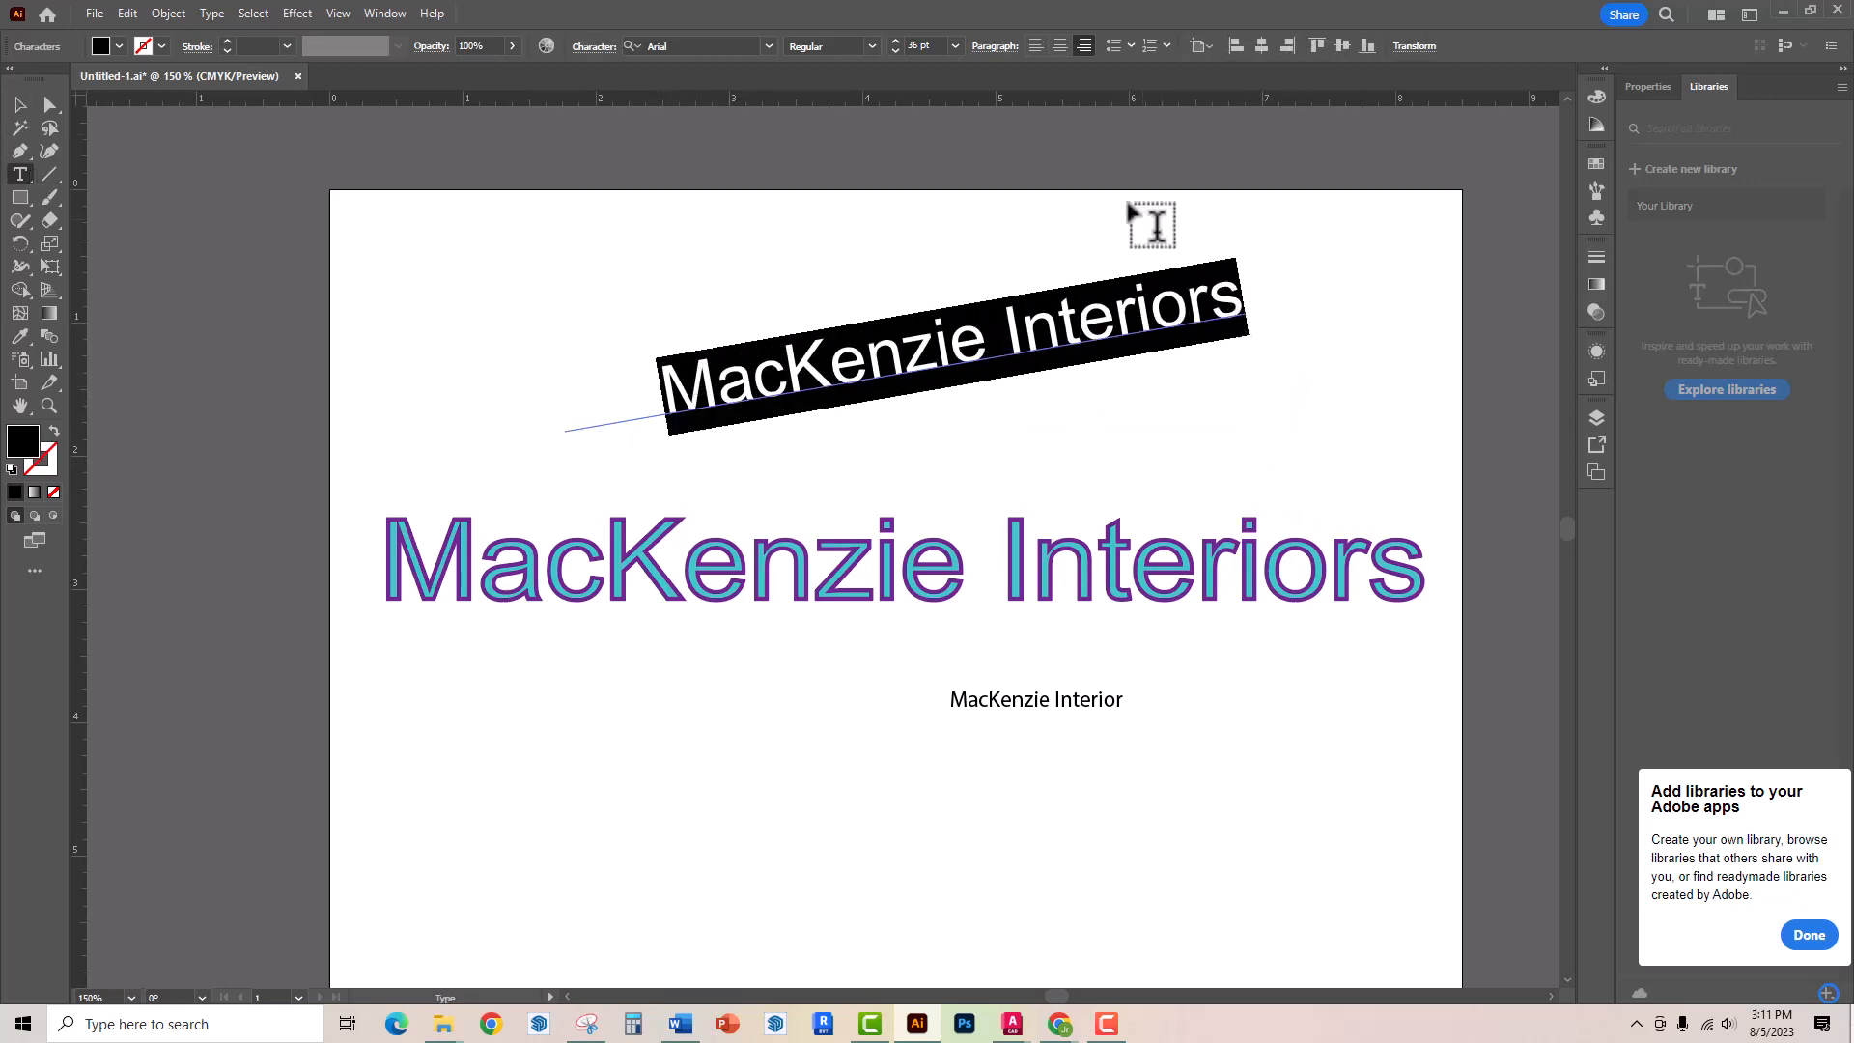
pyautogui.click(955, 46)
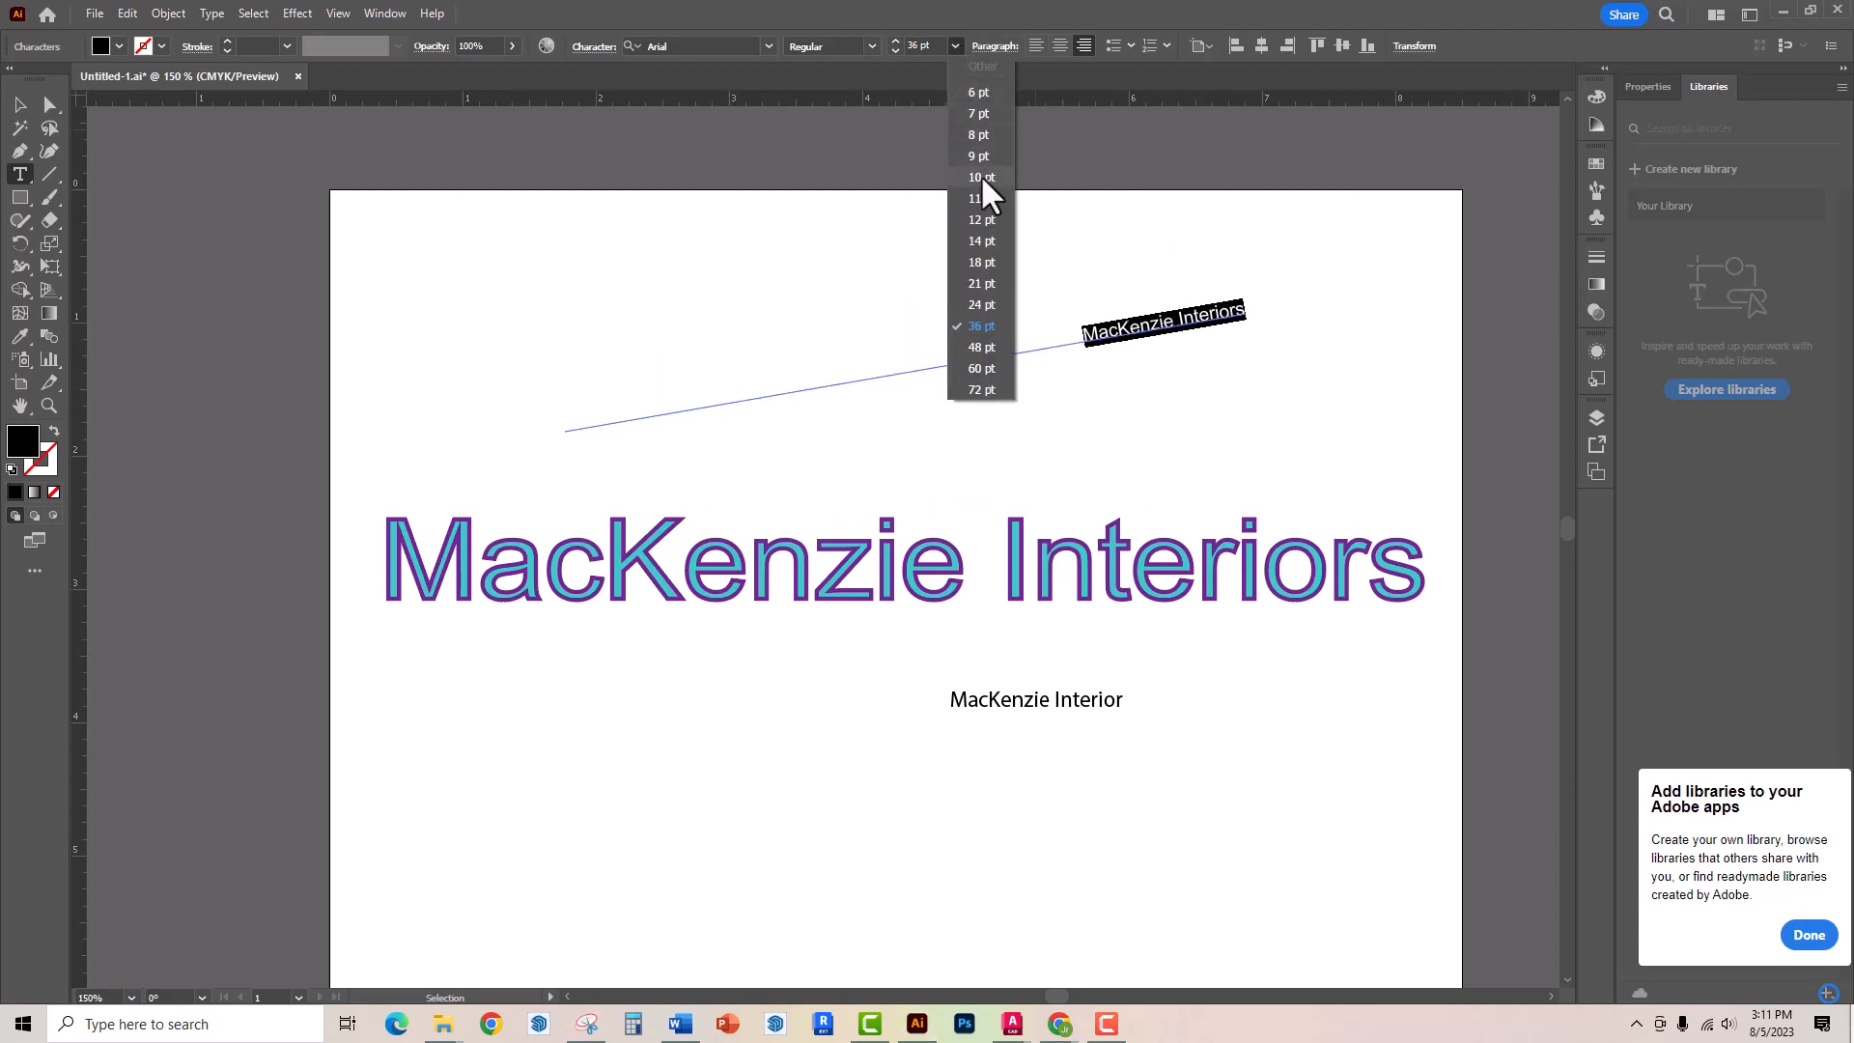
pyautogui.click(979, 198)
# Append "Is the shiznit" to the end of the path text
pyautogui.click(1165, 309)
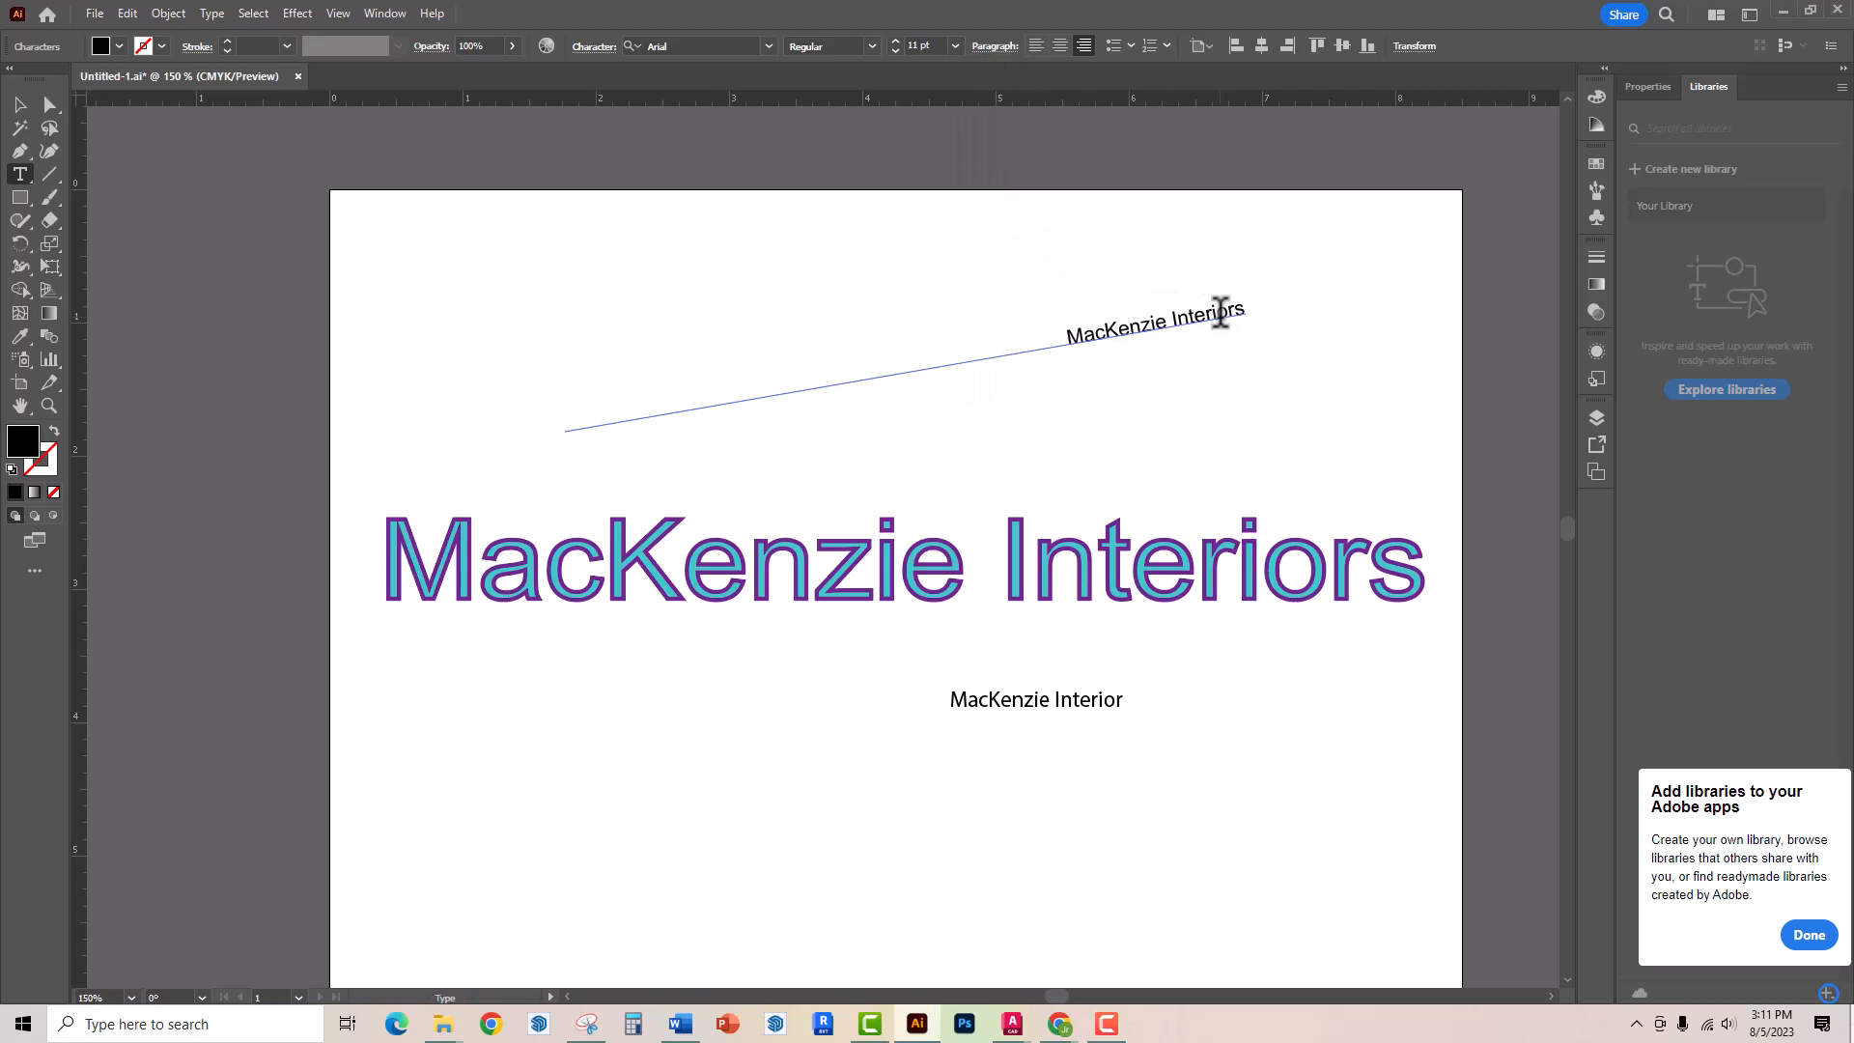
pyautogui.write('Is')
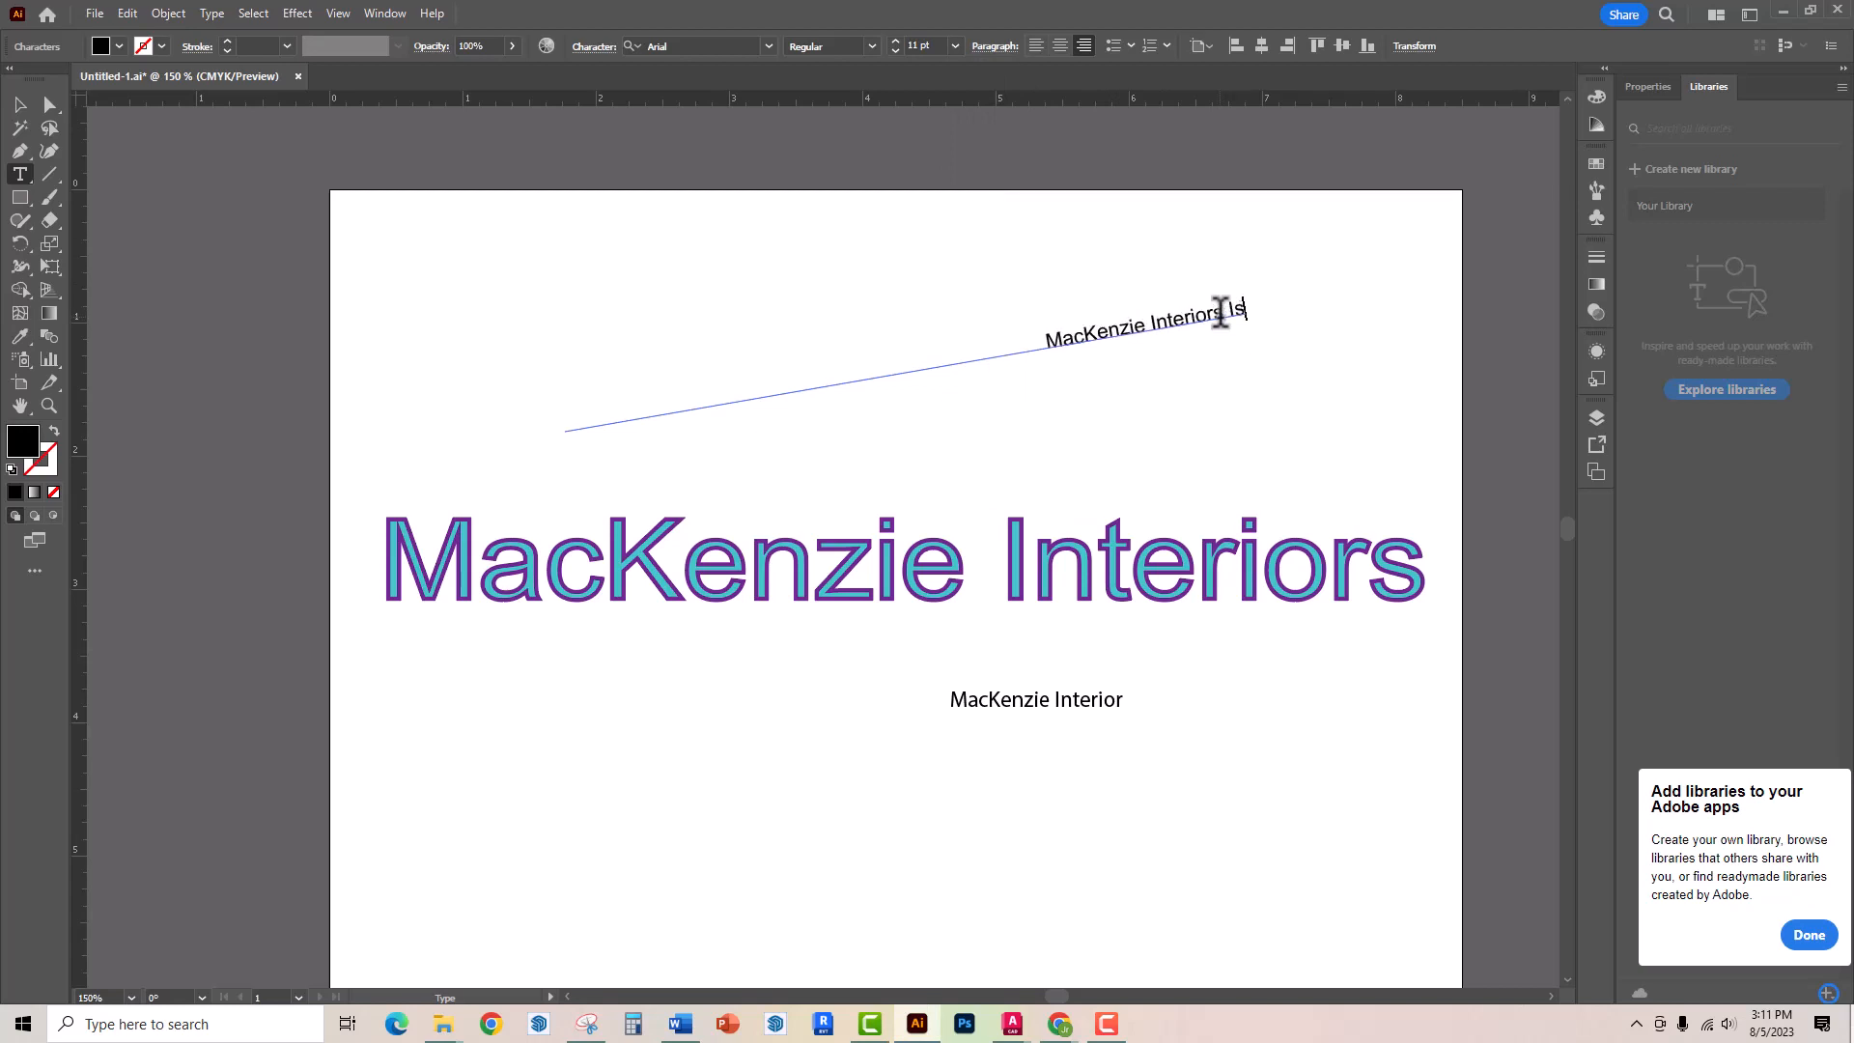
pyautogui.write(' the')
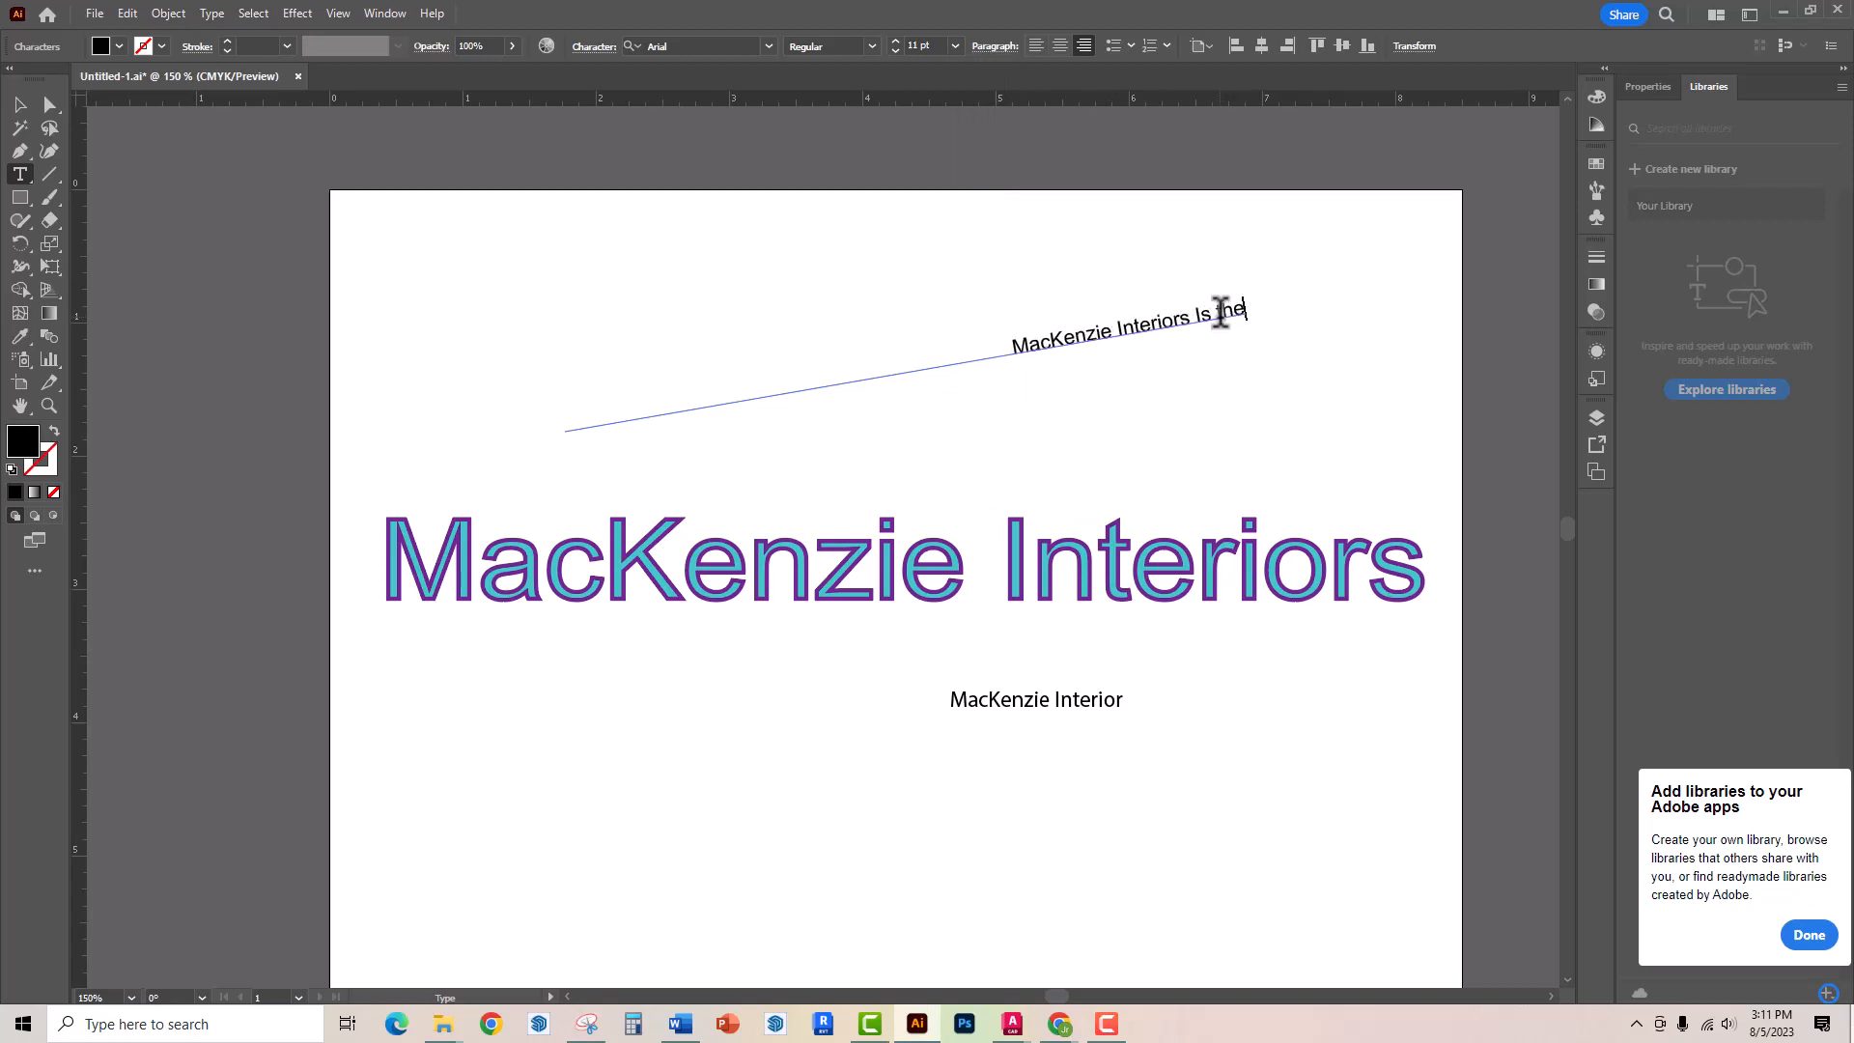
pyautogui.write(' shiznit')
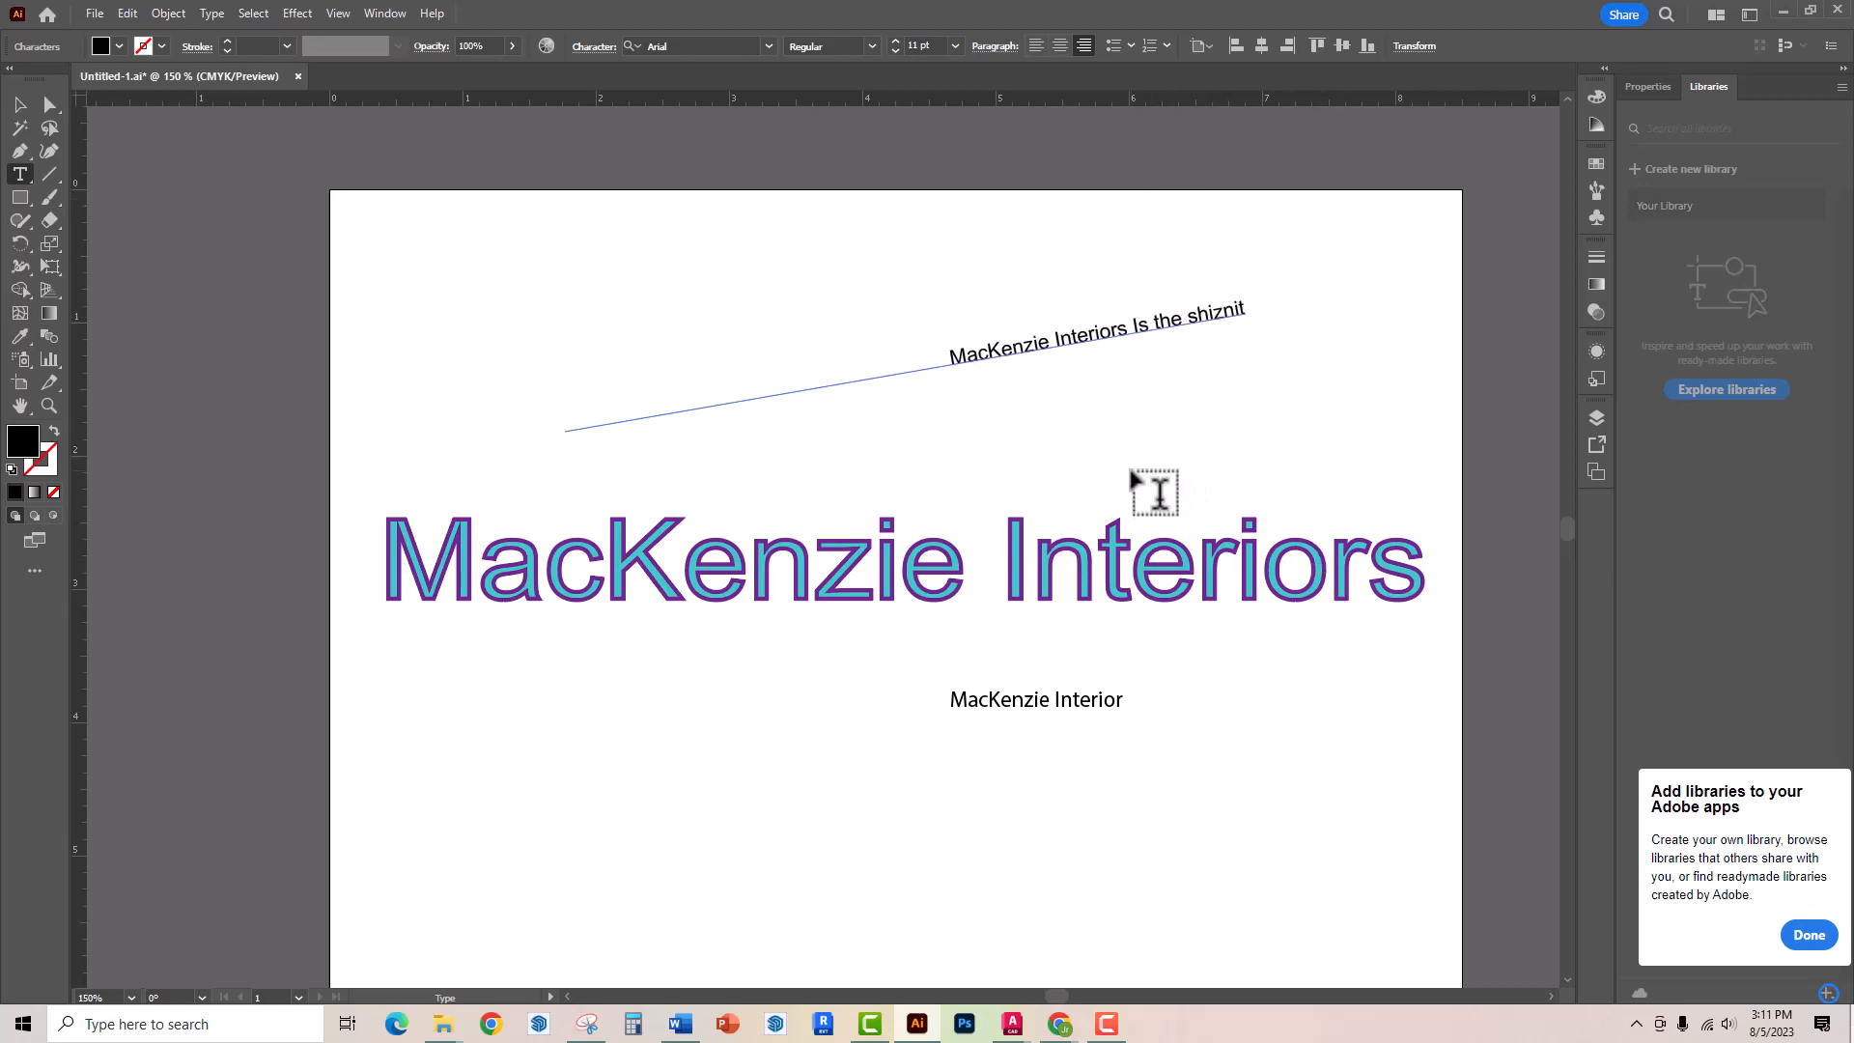
# Create vertical type reading "MacKenzie" near the artboard's top-left corner with the Vertical Type tool
pyautogui.click(27, 179)
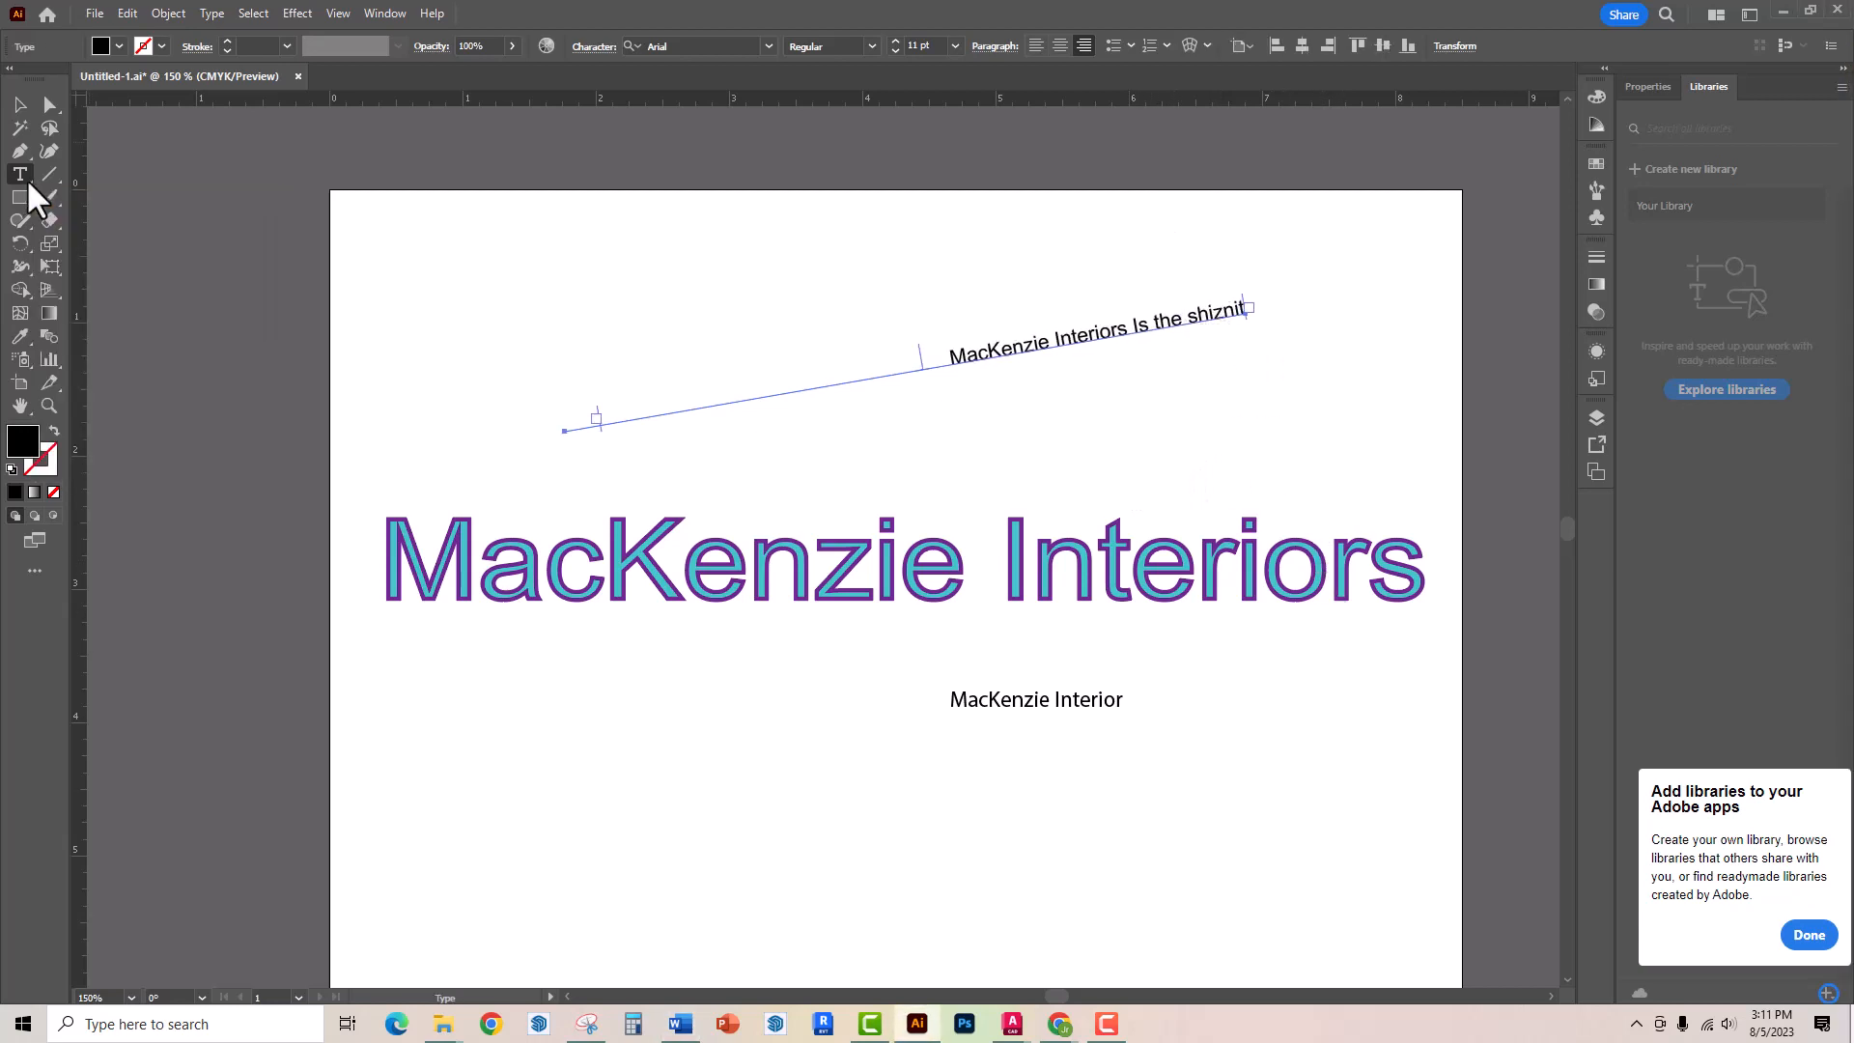
pyautogui.click(26, 178)
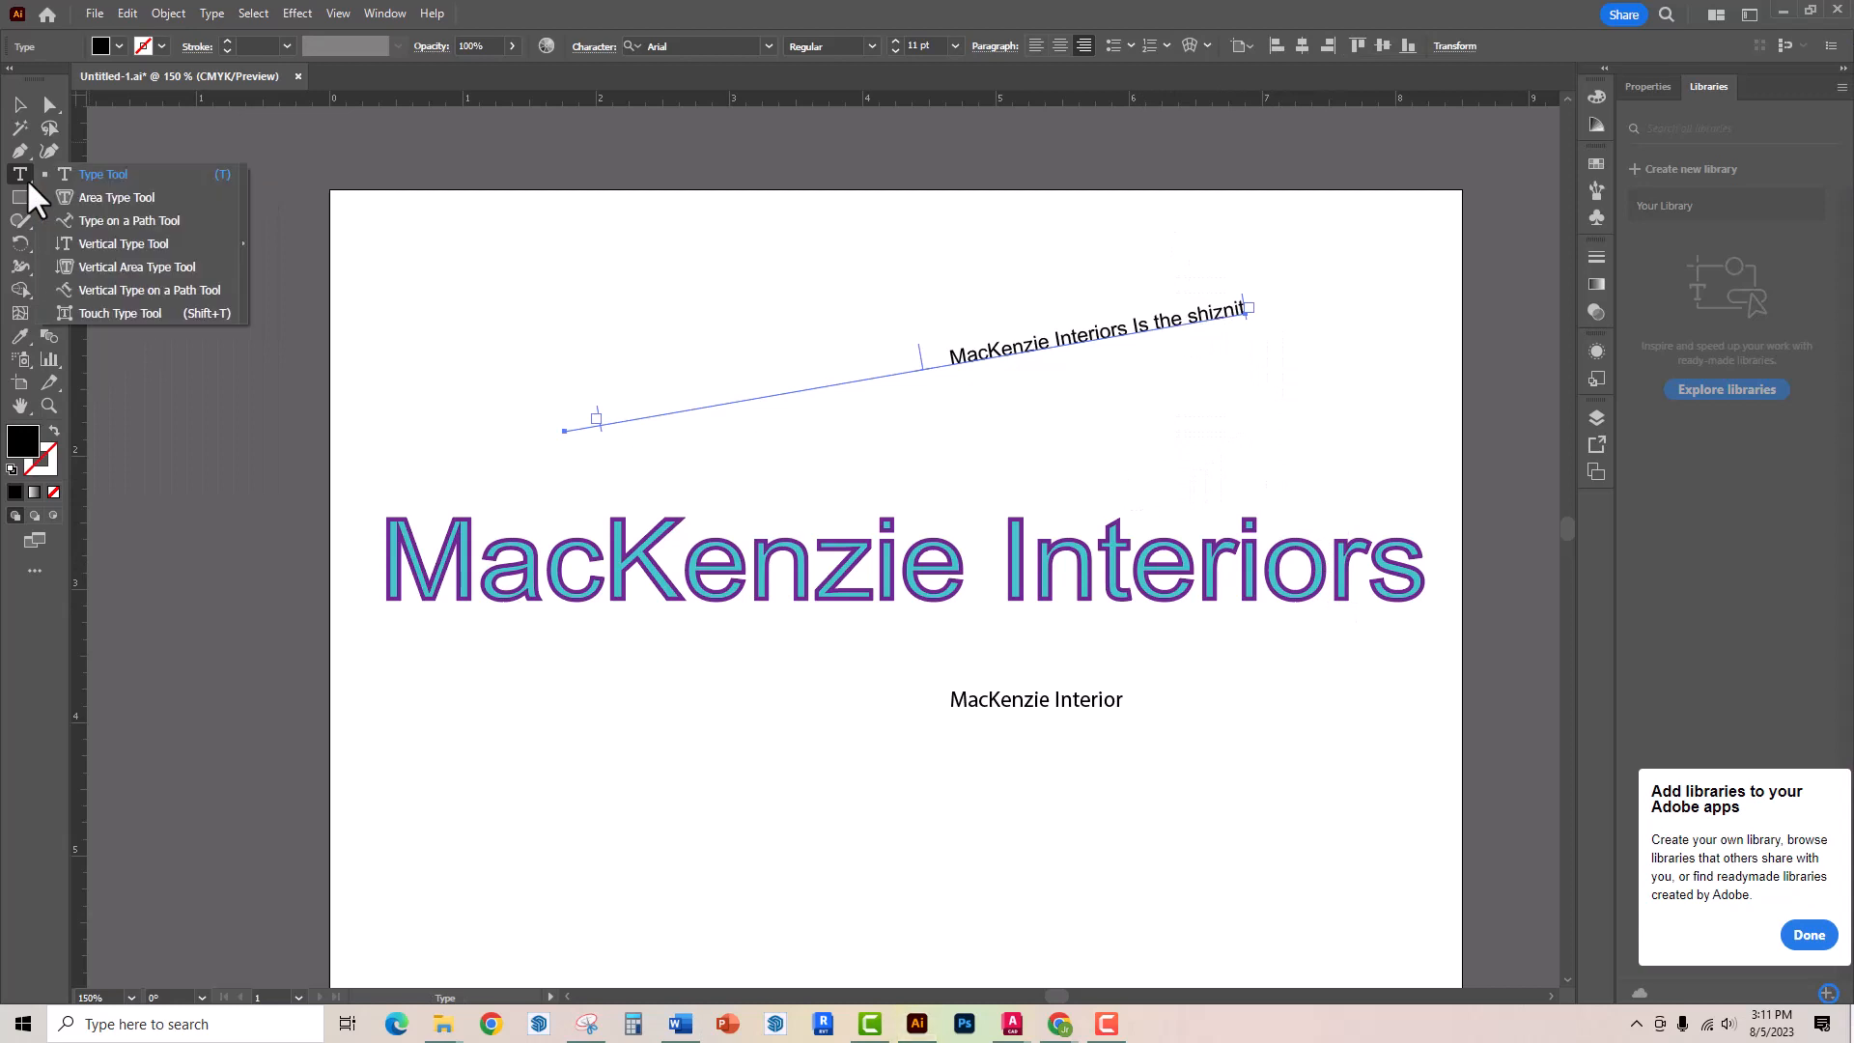
pyautogui.click(160, 245)
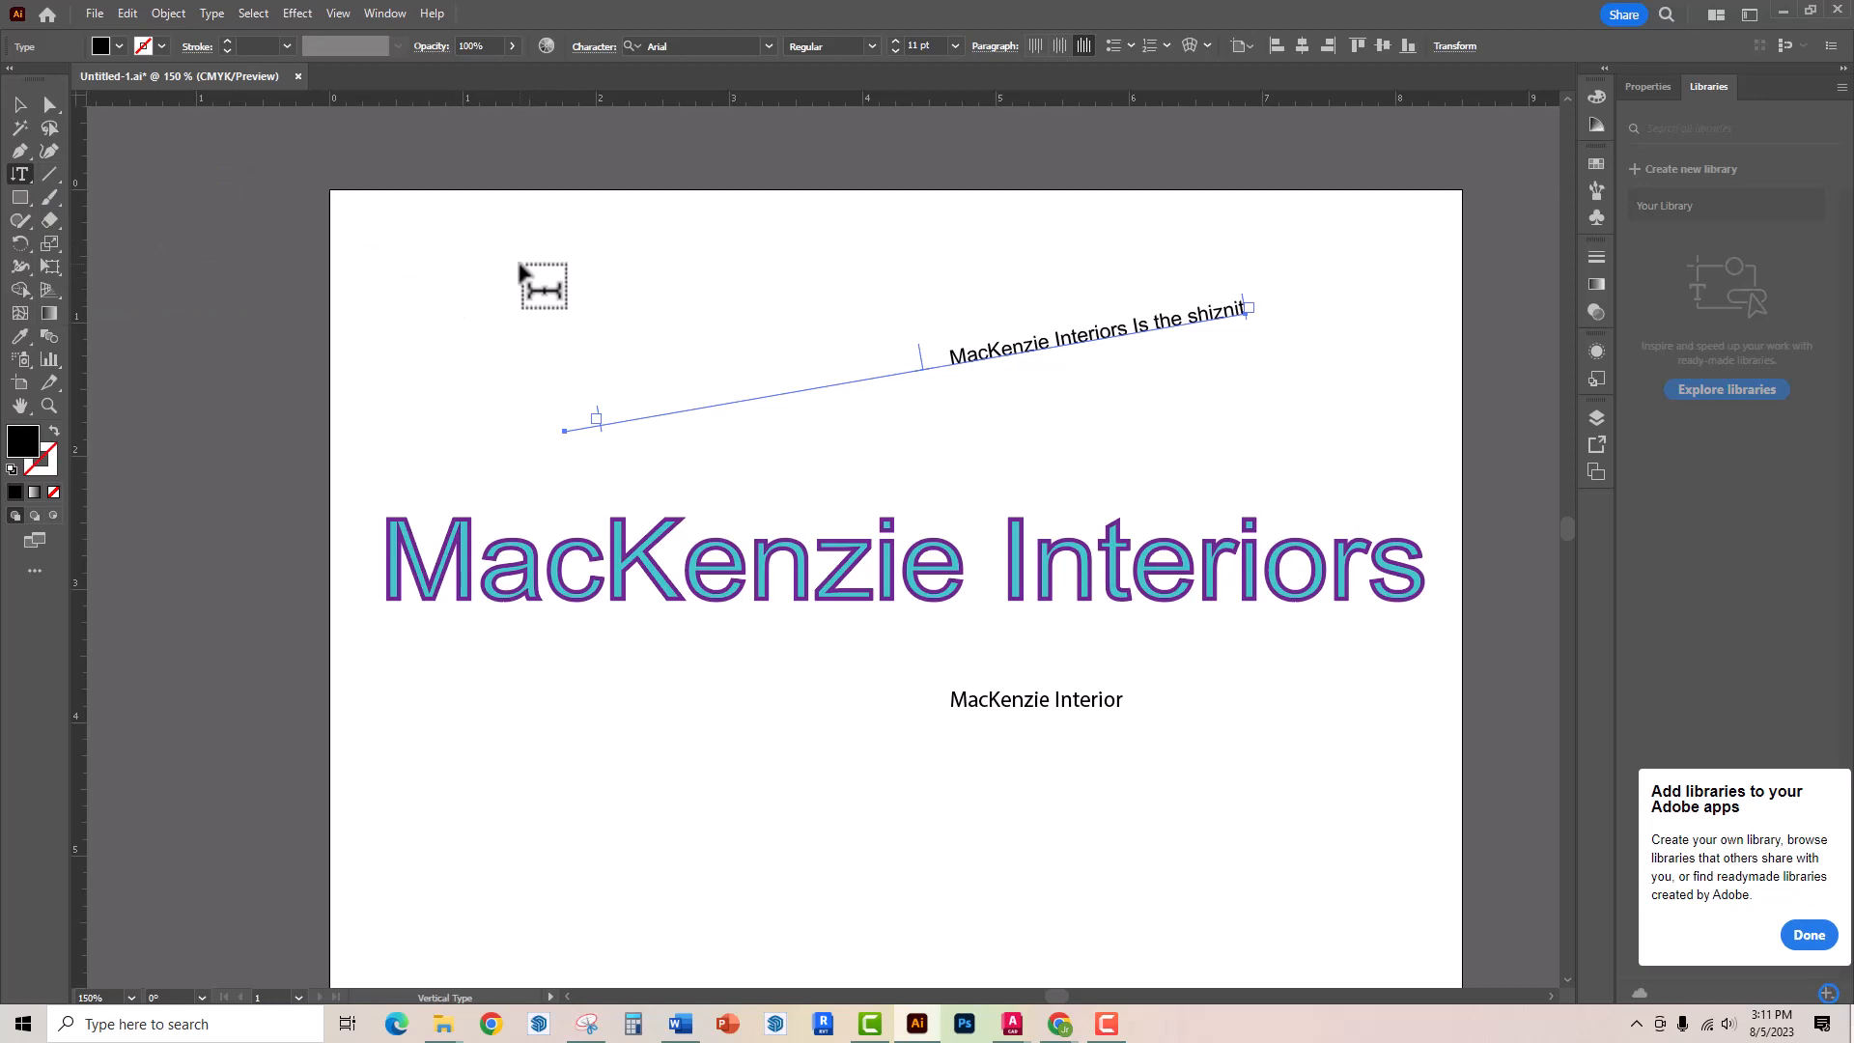
pyautogui.click(397, 264)
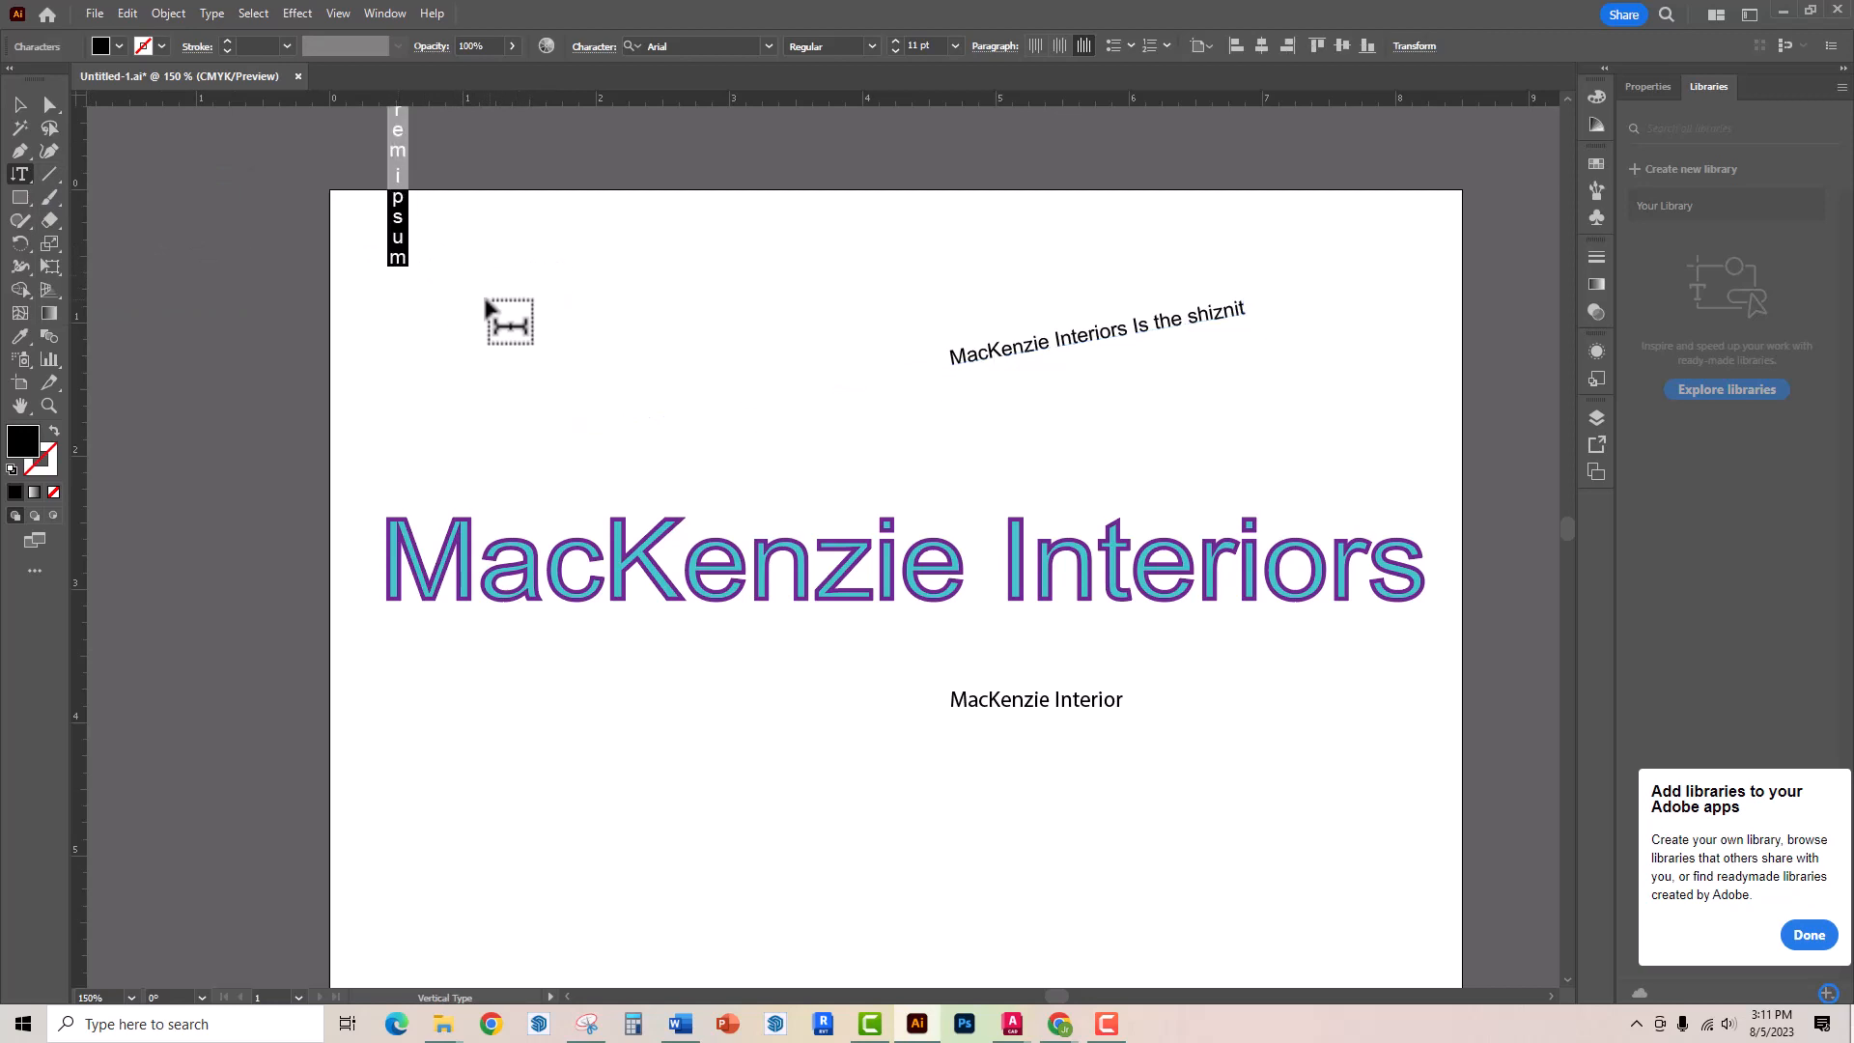
pyautogui.scroll(3, 485, 306)
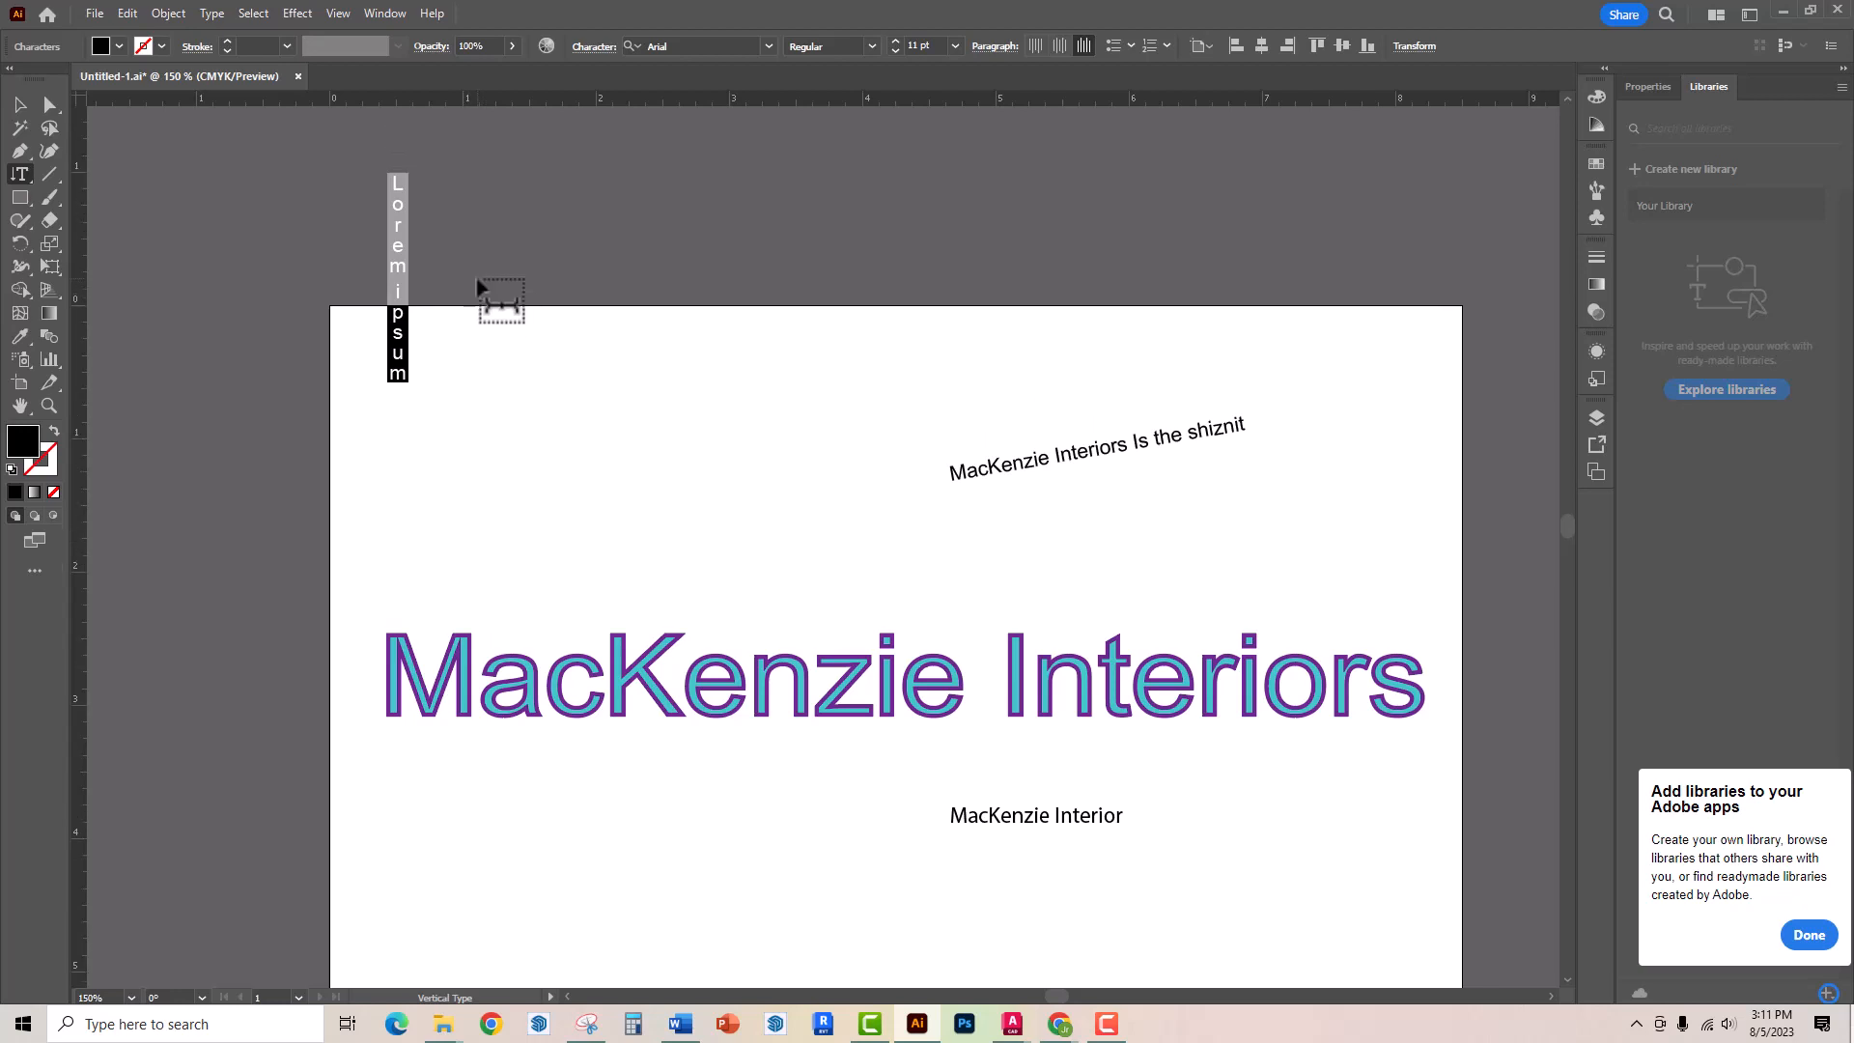
pyautogui.write('Mac')
pyautogui.write('Kenzie')
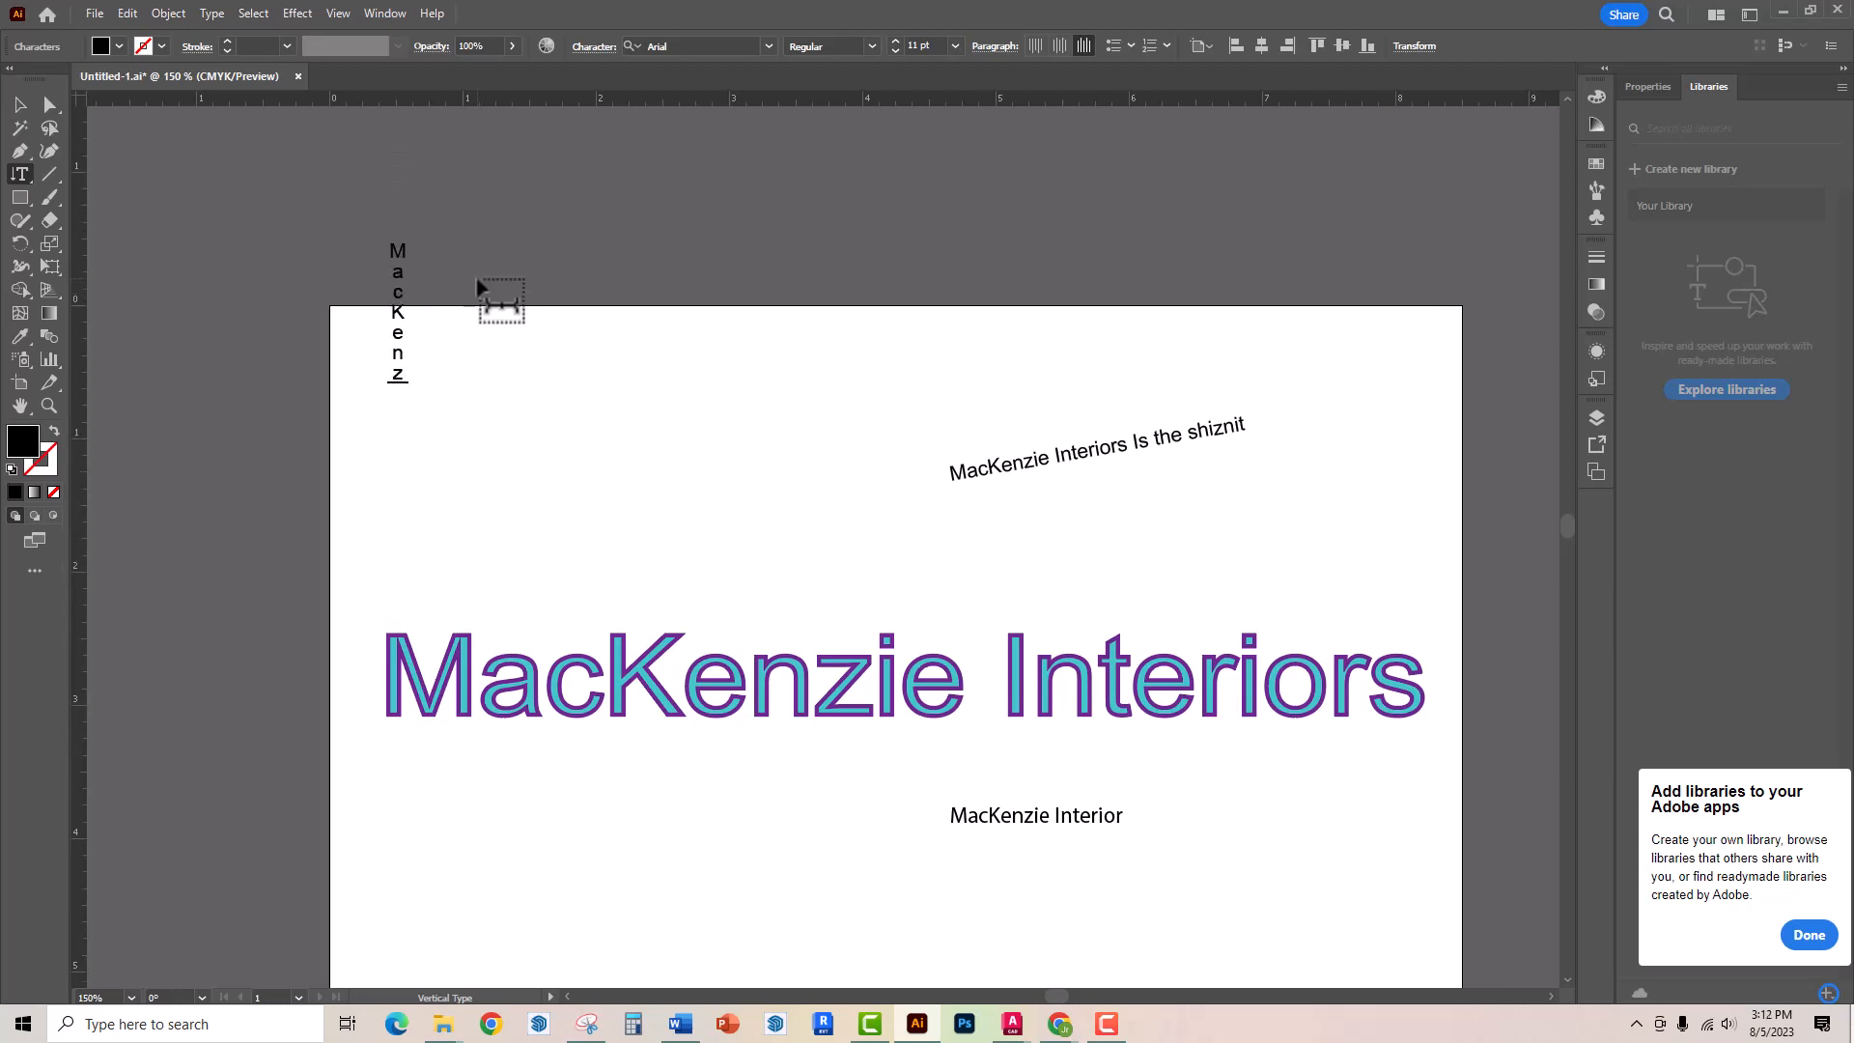
# Try to resize the vertical text by dragging its frame handle, and undo the distortion
pyautogui.click(19, 104)
pyautogui.moveTo(418, 315); pyautogui.dragTo(565, 455)
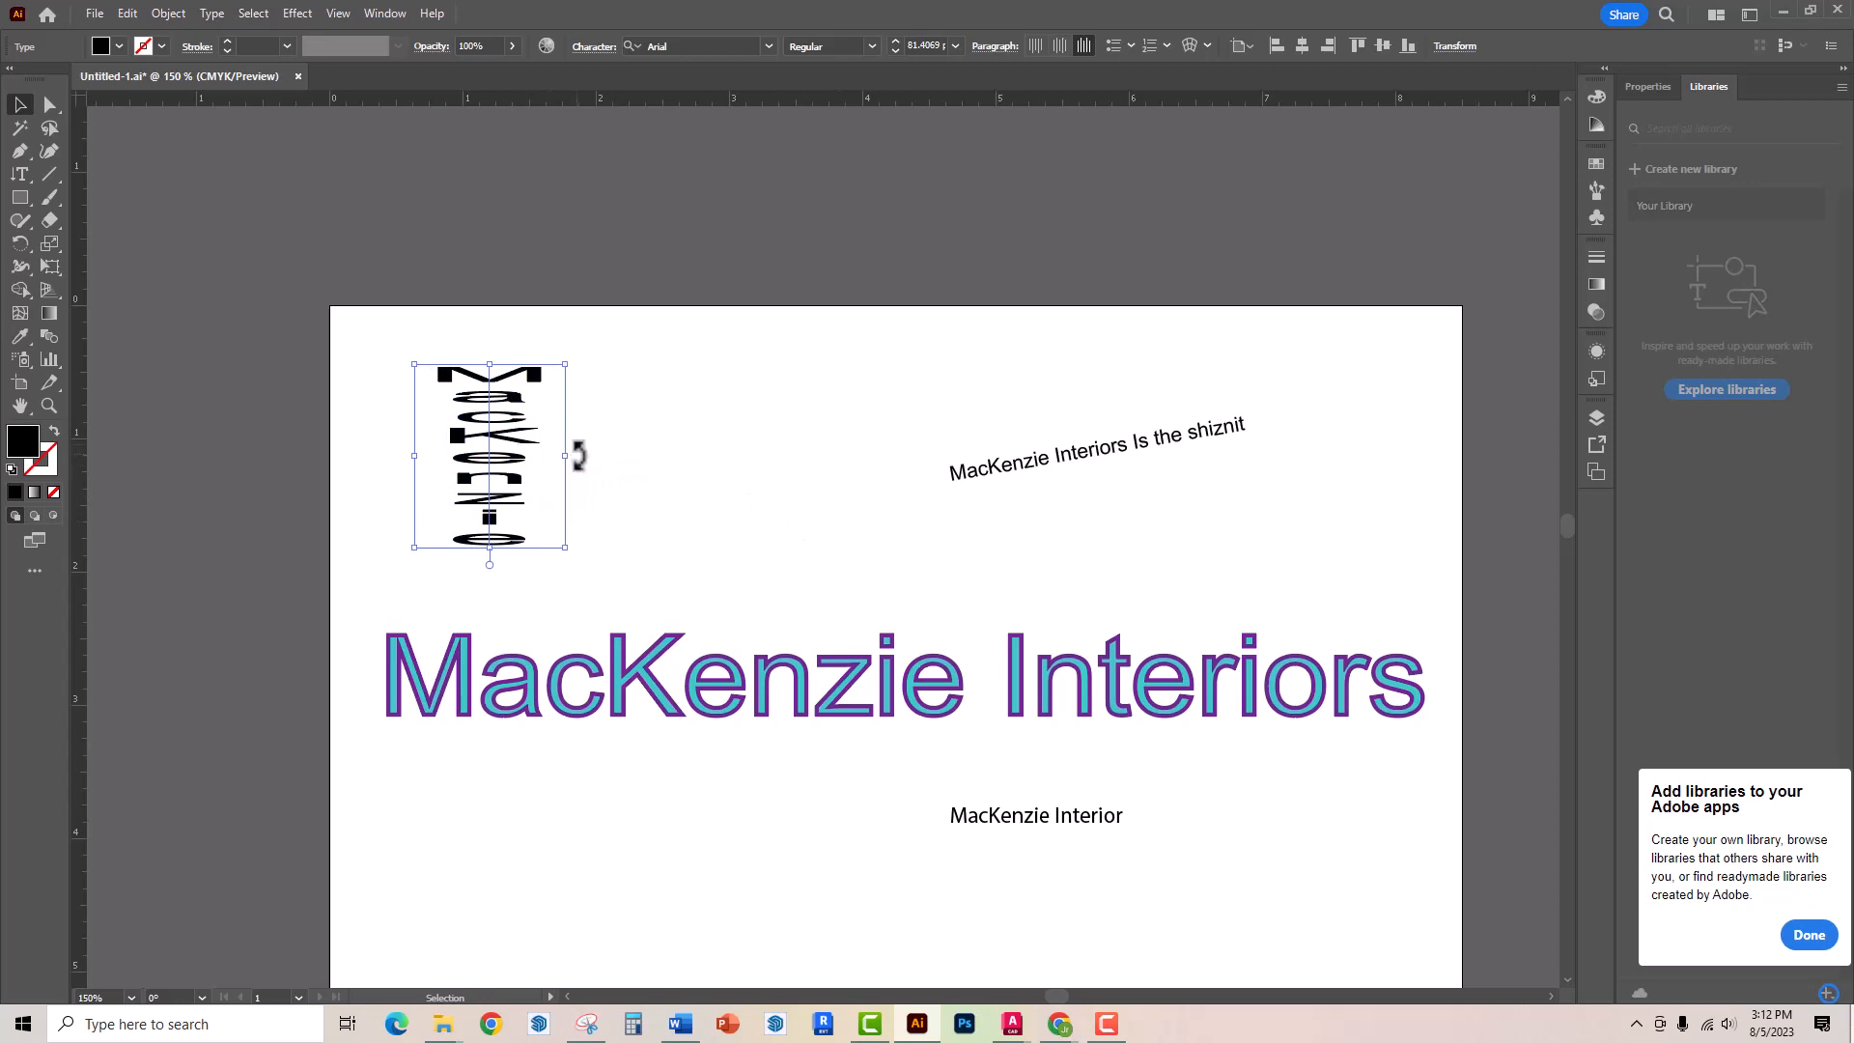
pyautogui.hotkey('ctrl', 'z')
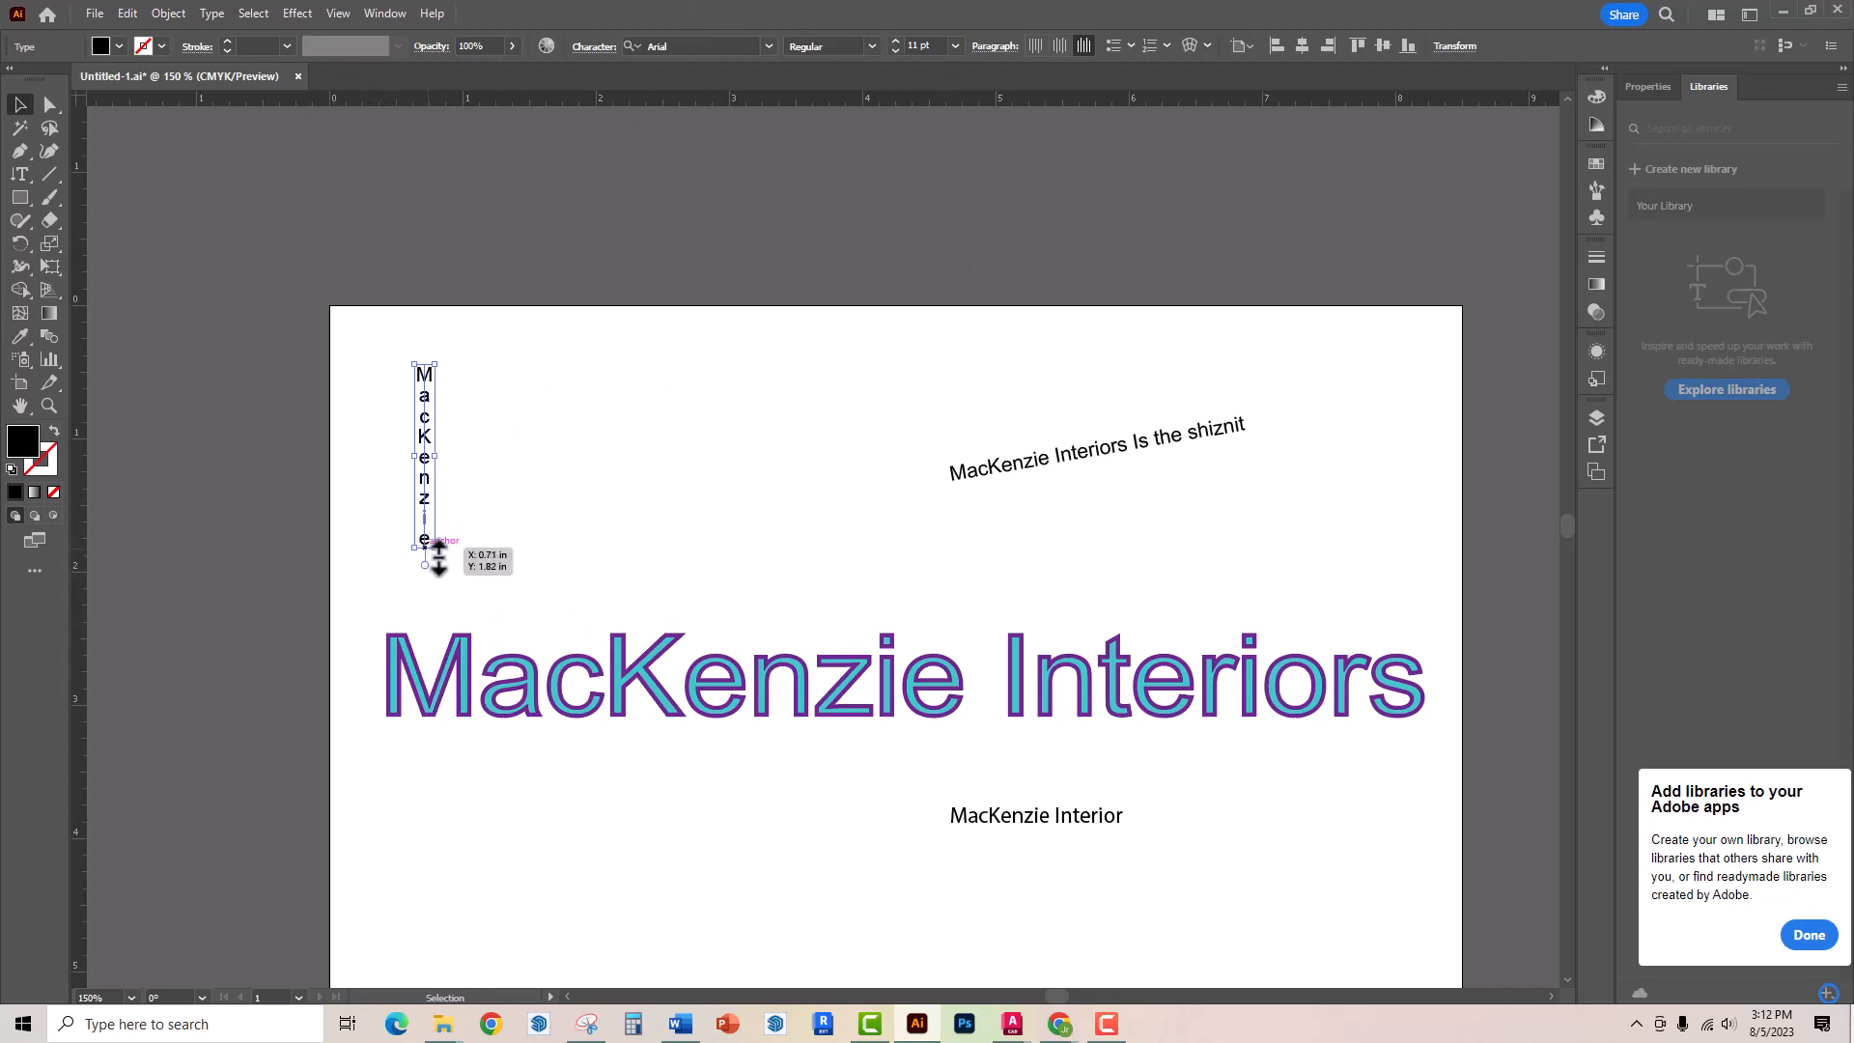
# Select the "MacKenzie Interior" subheading and narrow its text frame slightly from the side handle
pyautogui.click(1047, 799)
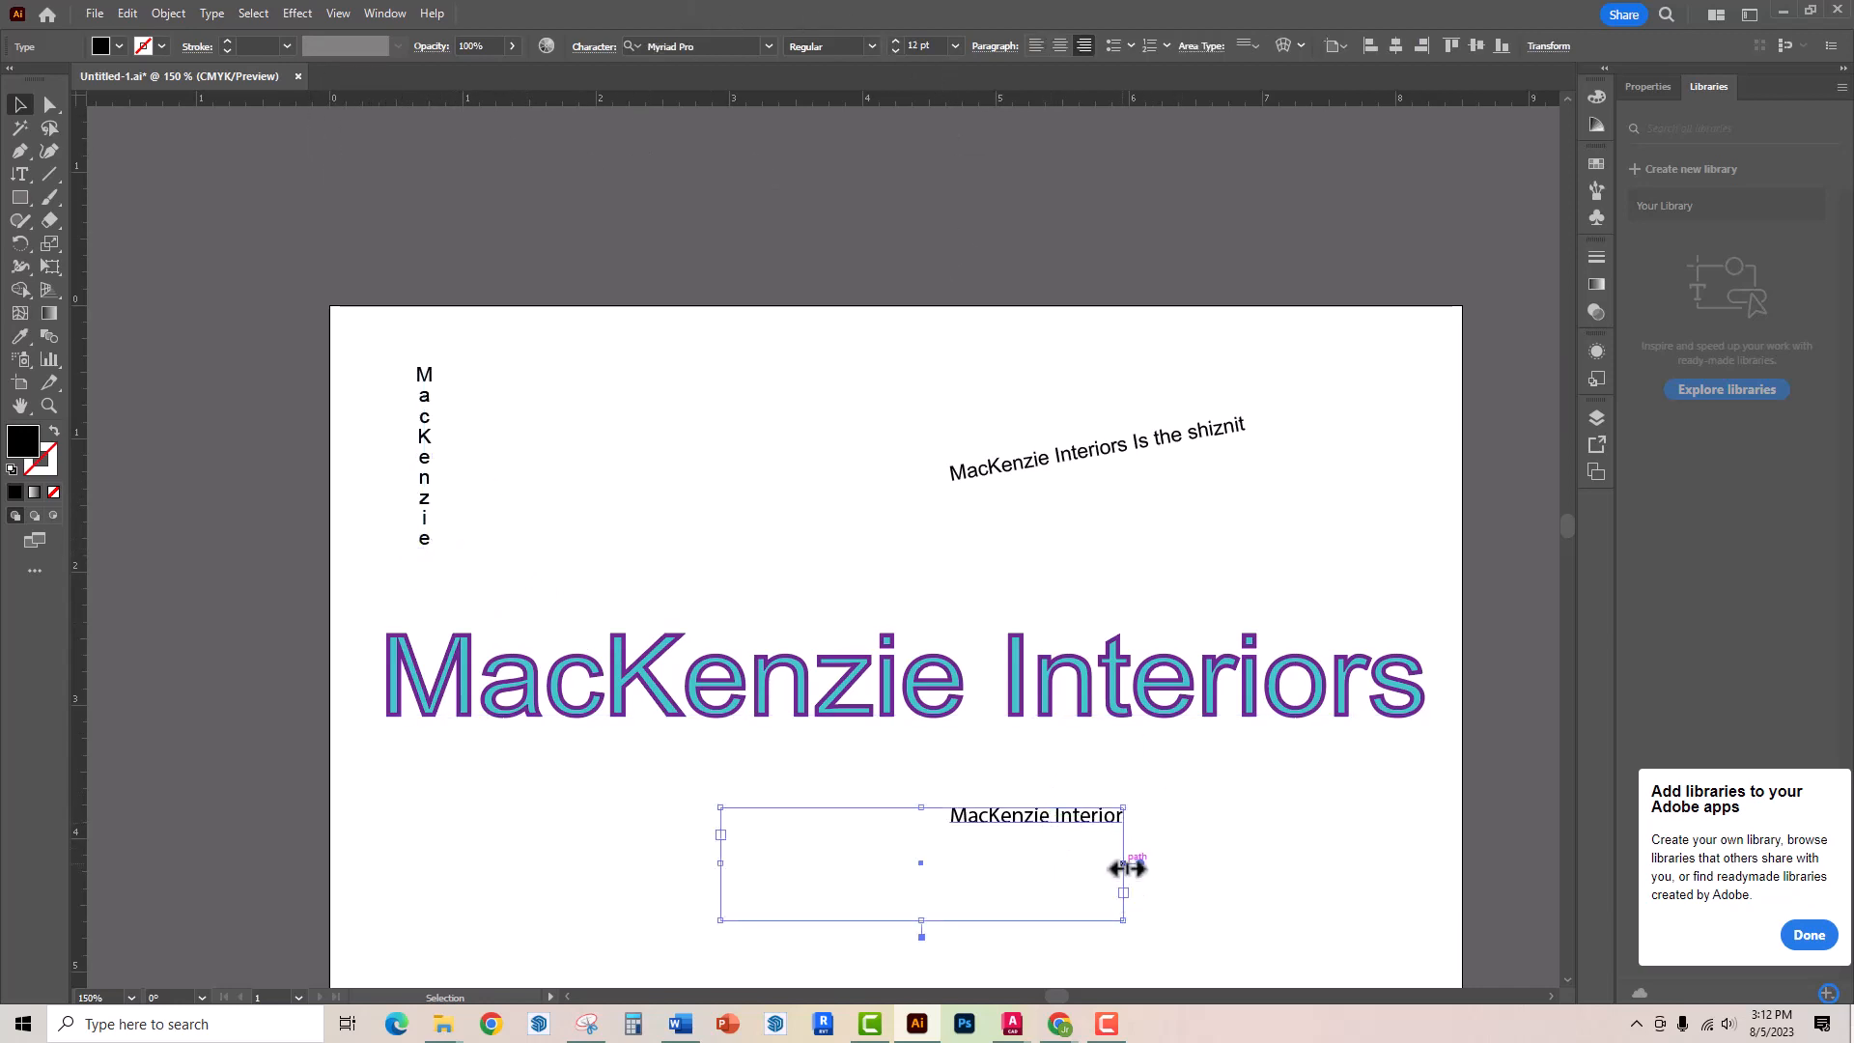
pyautogui.moveTo(1126, 860)
pyautogui.mouseDown()
pyautogui.moveTo(1318, 851)
pyautogui.moveTo(1075, 851)
pyautogui.moveTo(1333, 850)
pyautogui.moveTo(1098, 850)
pyautogui.mouseUp()
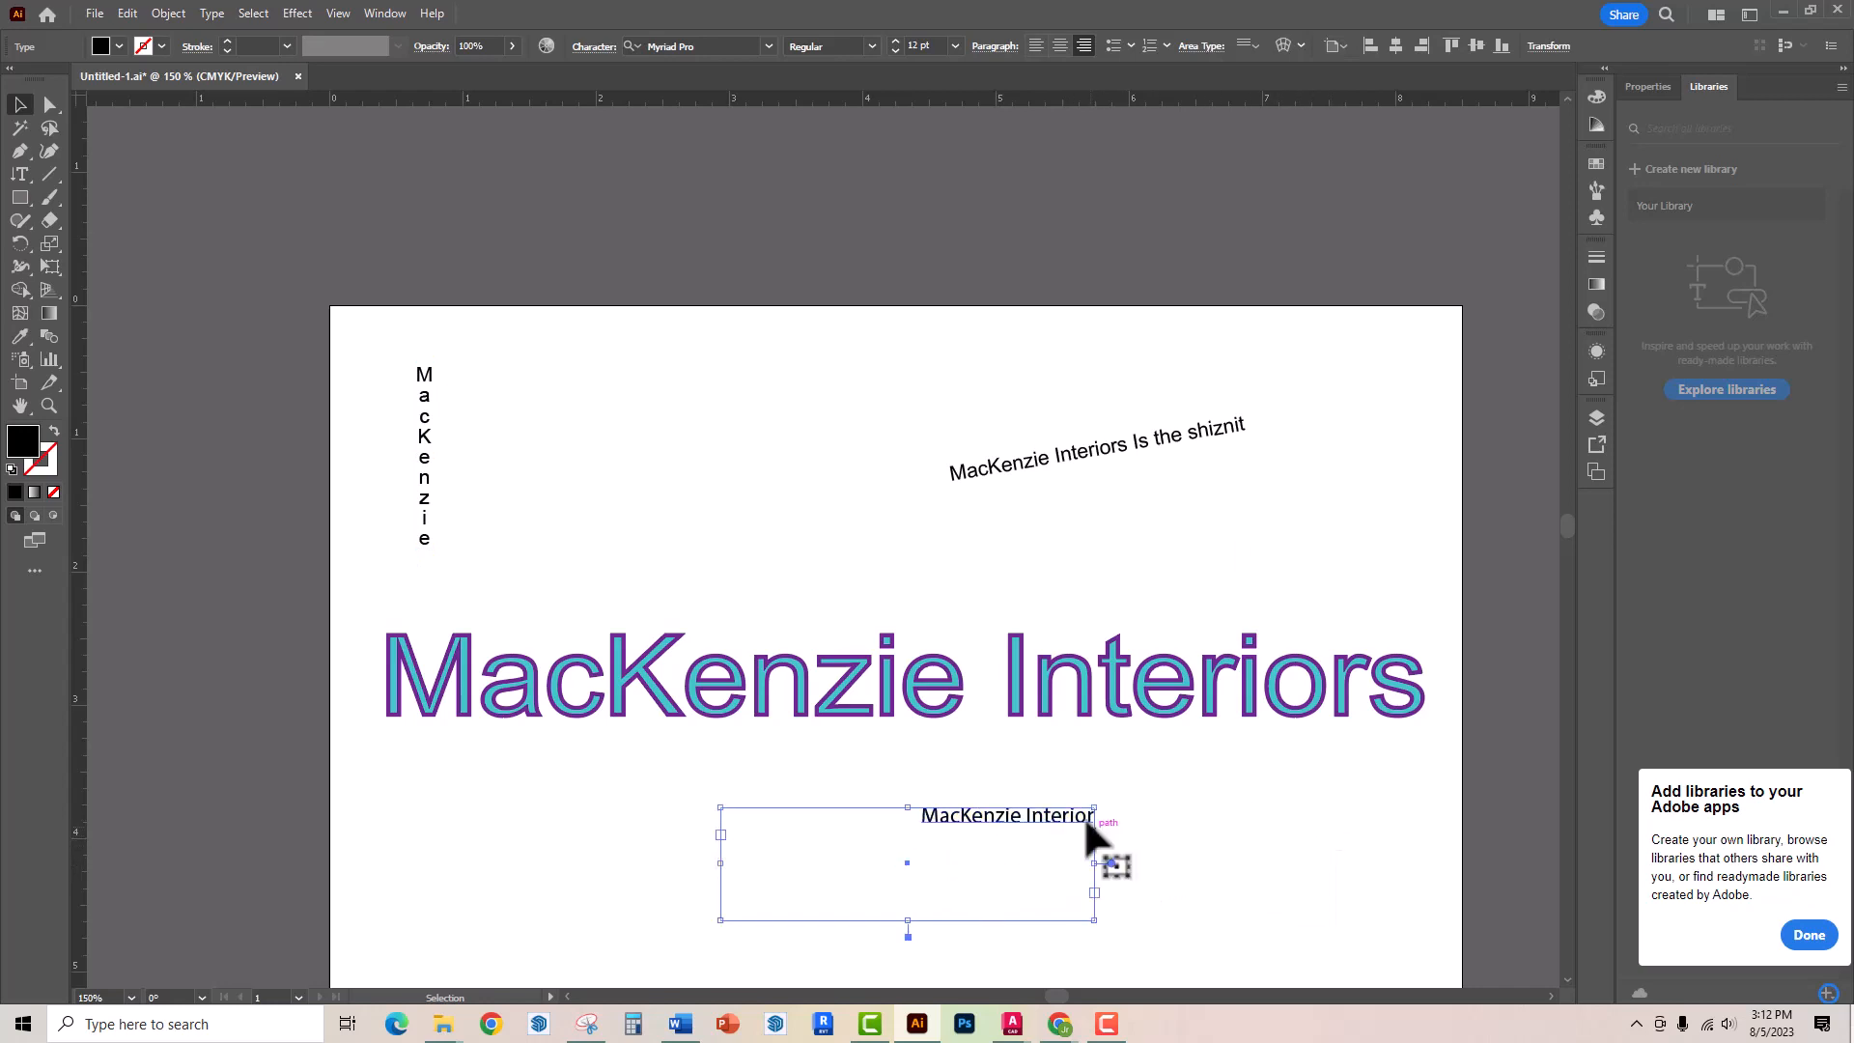
# Try to stretch the vertical "MacKenzie" text sideways, and undo the change
pyautogui.click(425, 448)
pyautogui.moveTo(432, 458); pyautogui.dragTo(505, 455)
pyautogui.hotkey('ctrl', 'z')
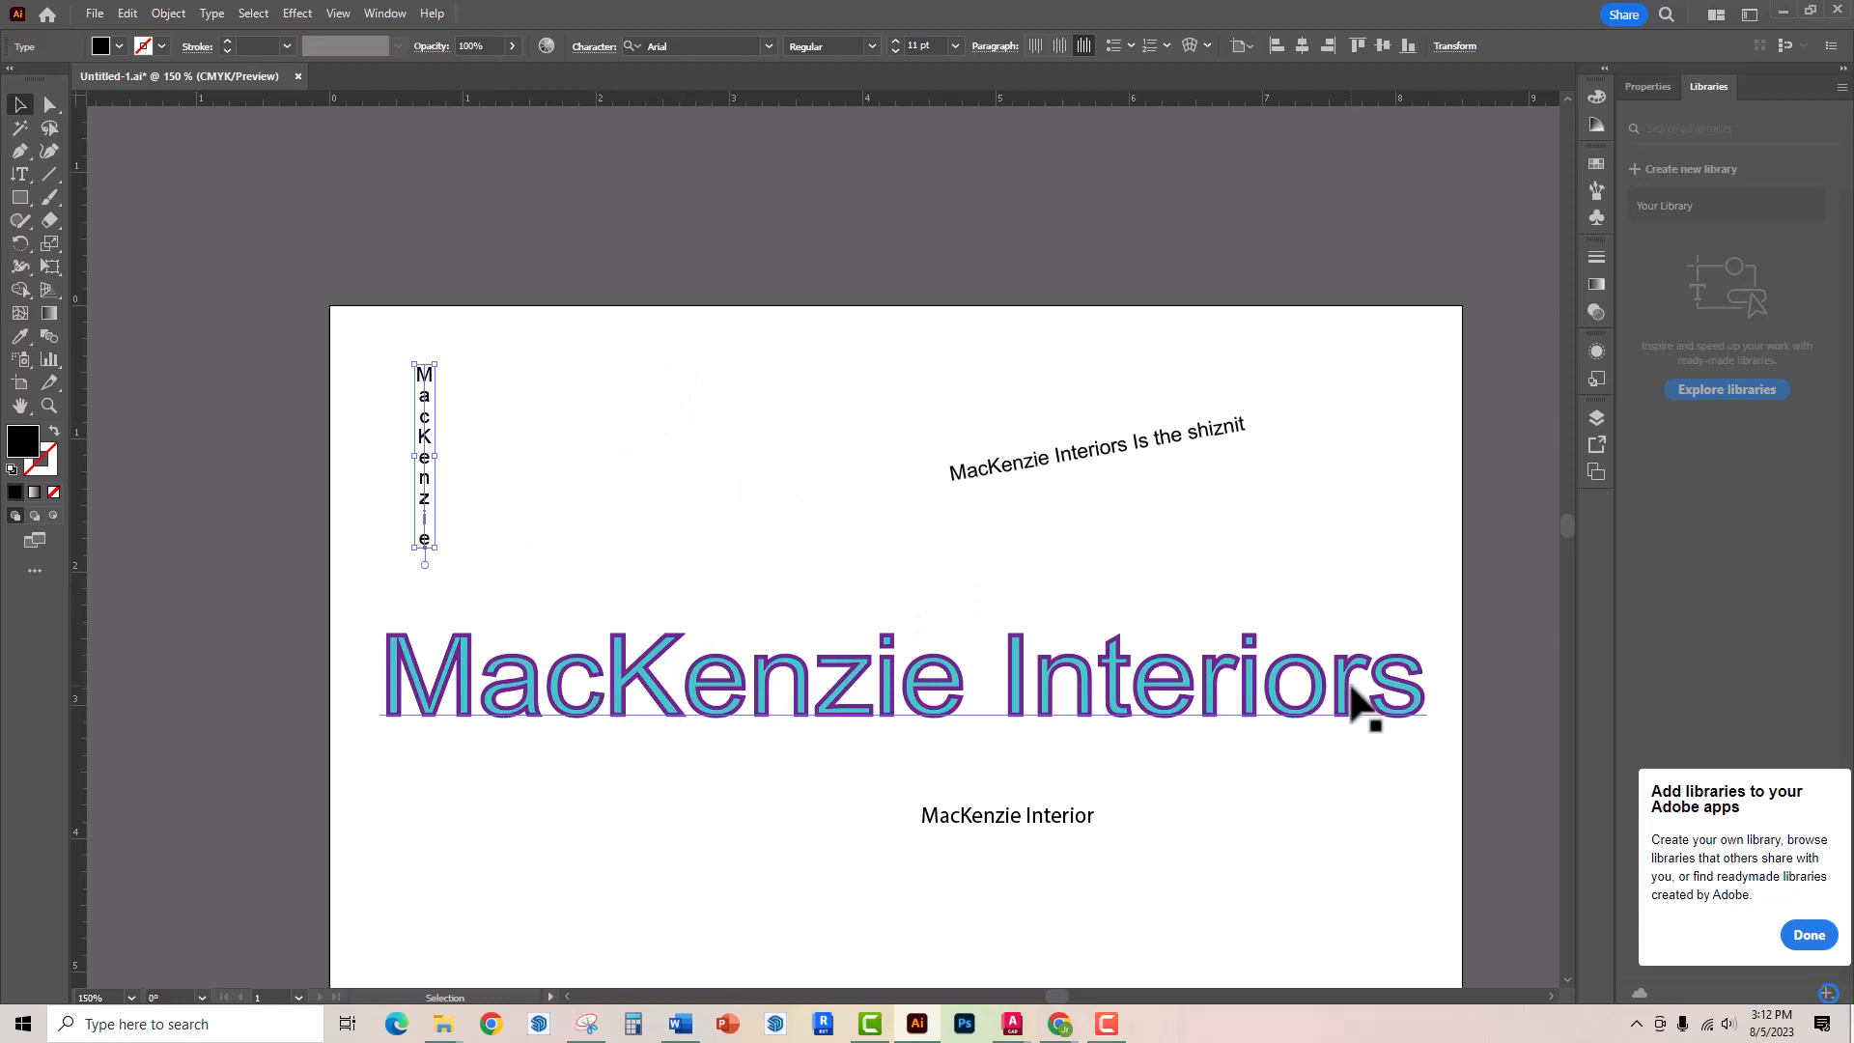
# With the Touch Type Tool, enlarge the "K" in the "MacKenzie Interiors" heading and rotate it to tilt
pyautogui.click(21, 175)
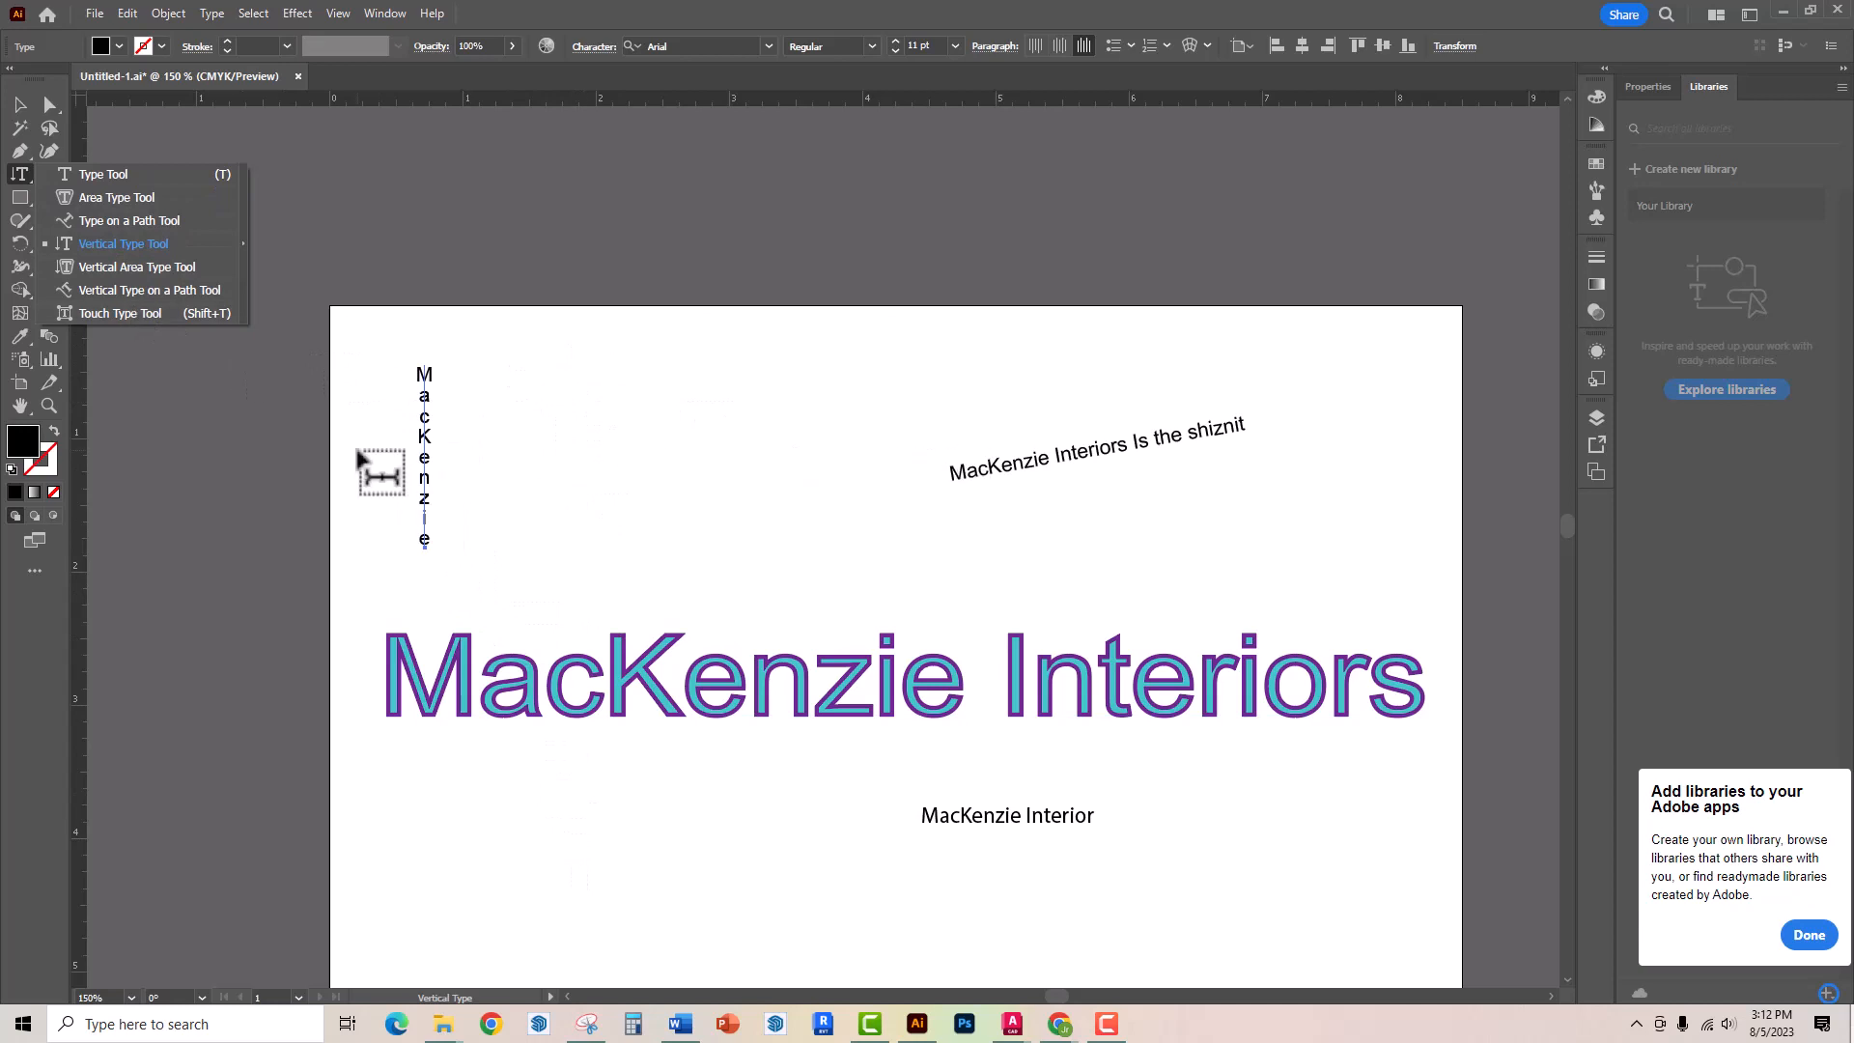
pyautogui.click(1053, 454)
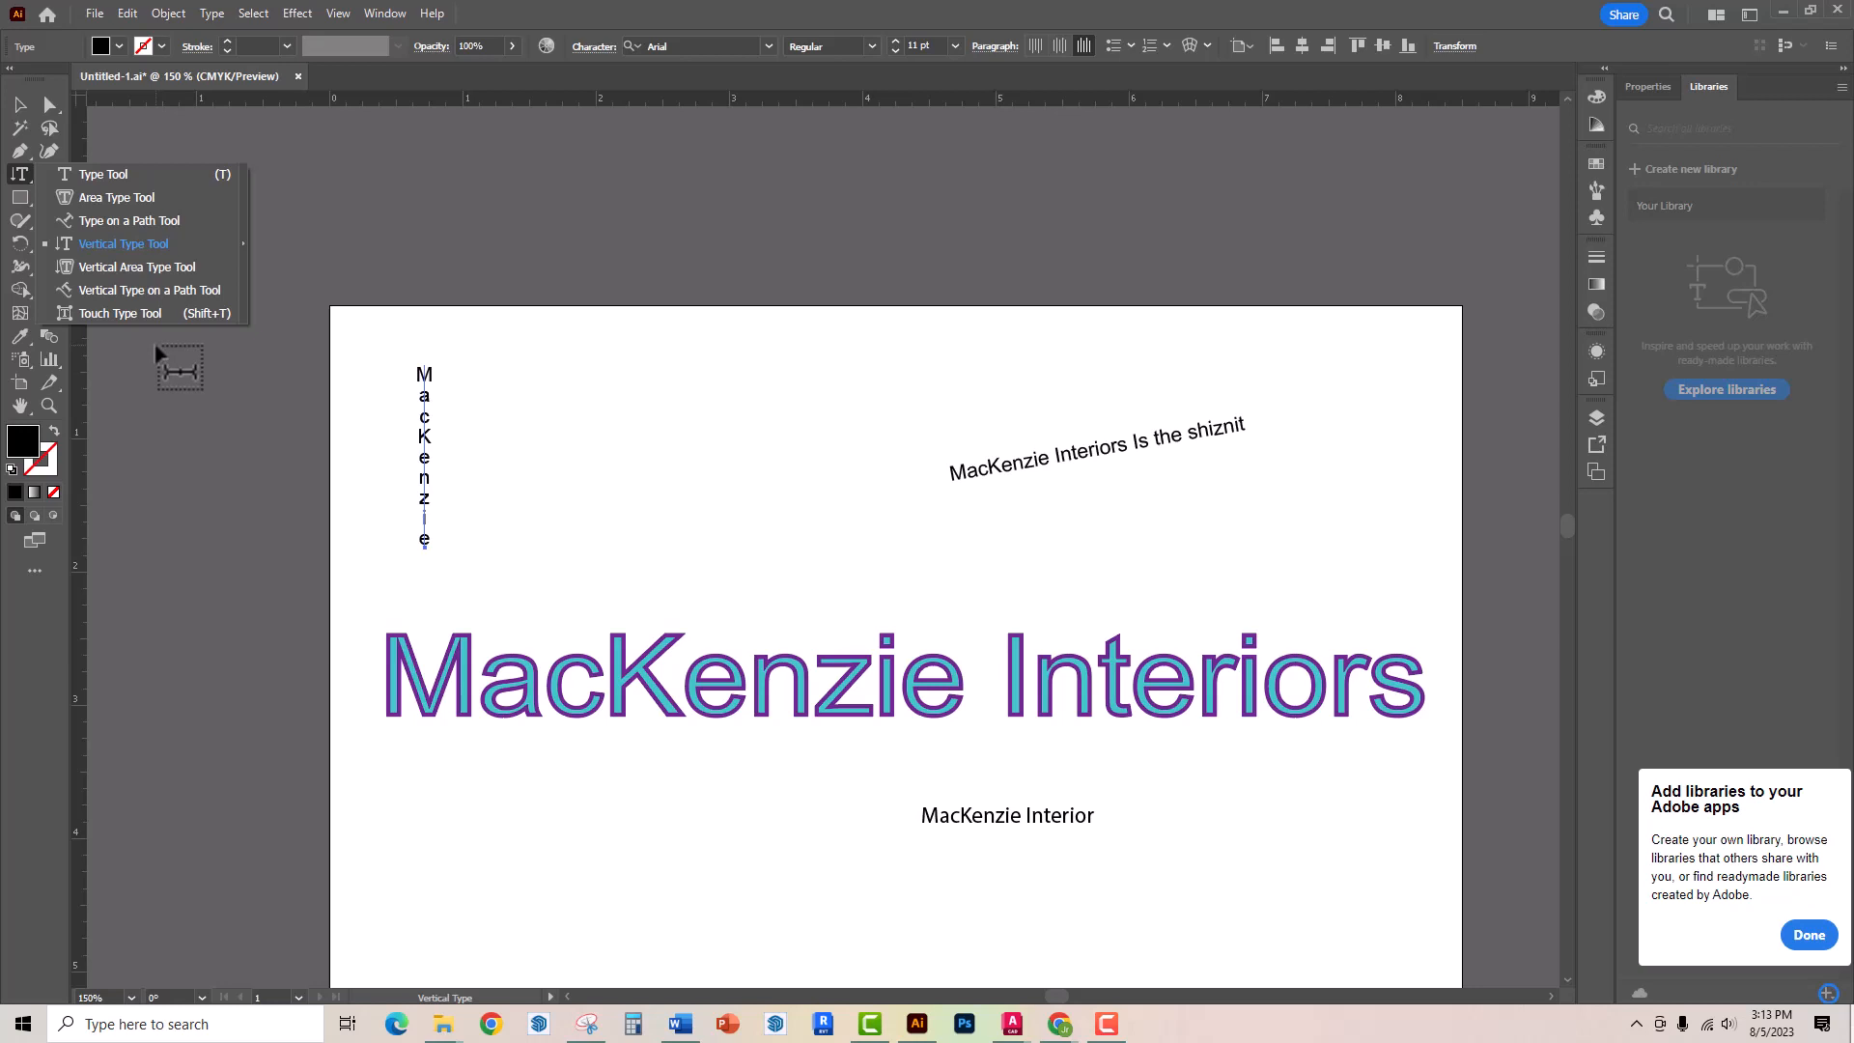
pyautogui.click(106, 311)
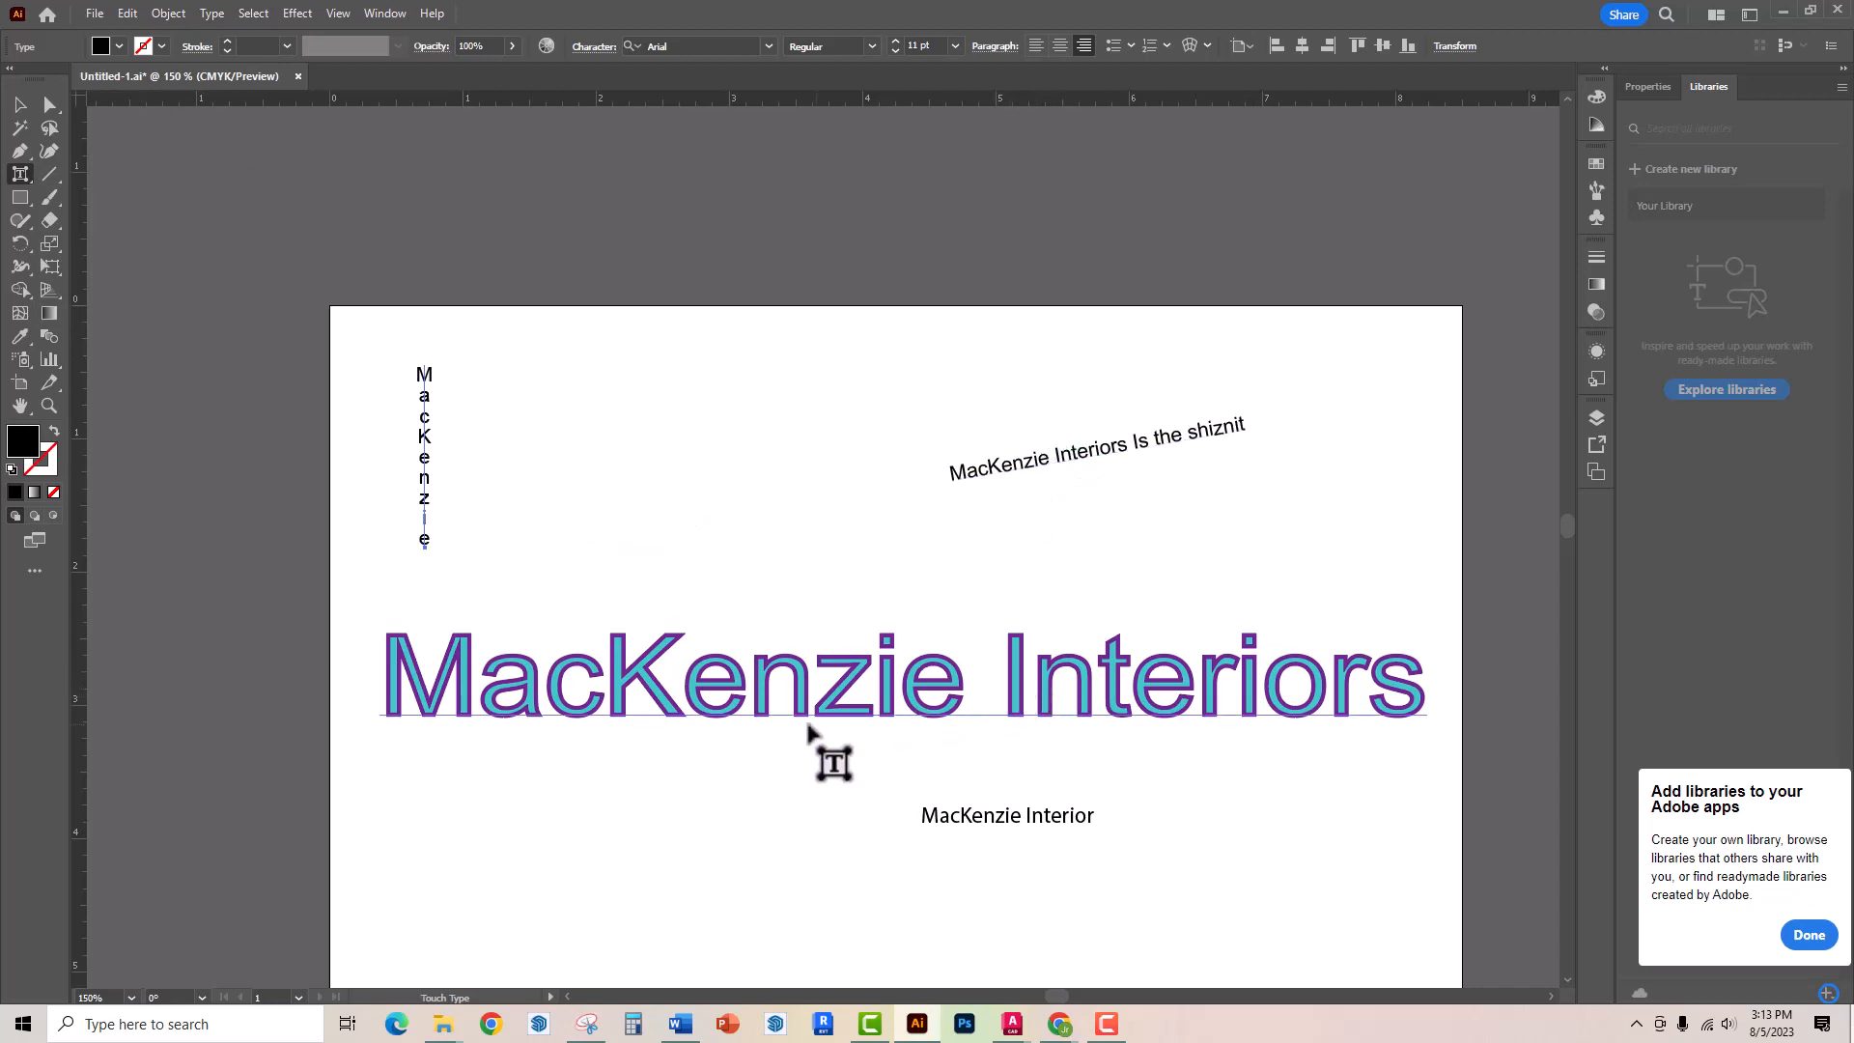
pyautogui.click(631, 684)
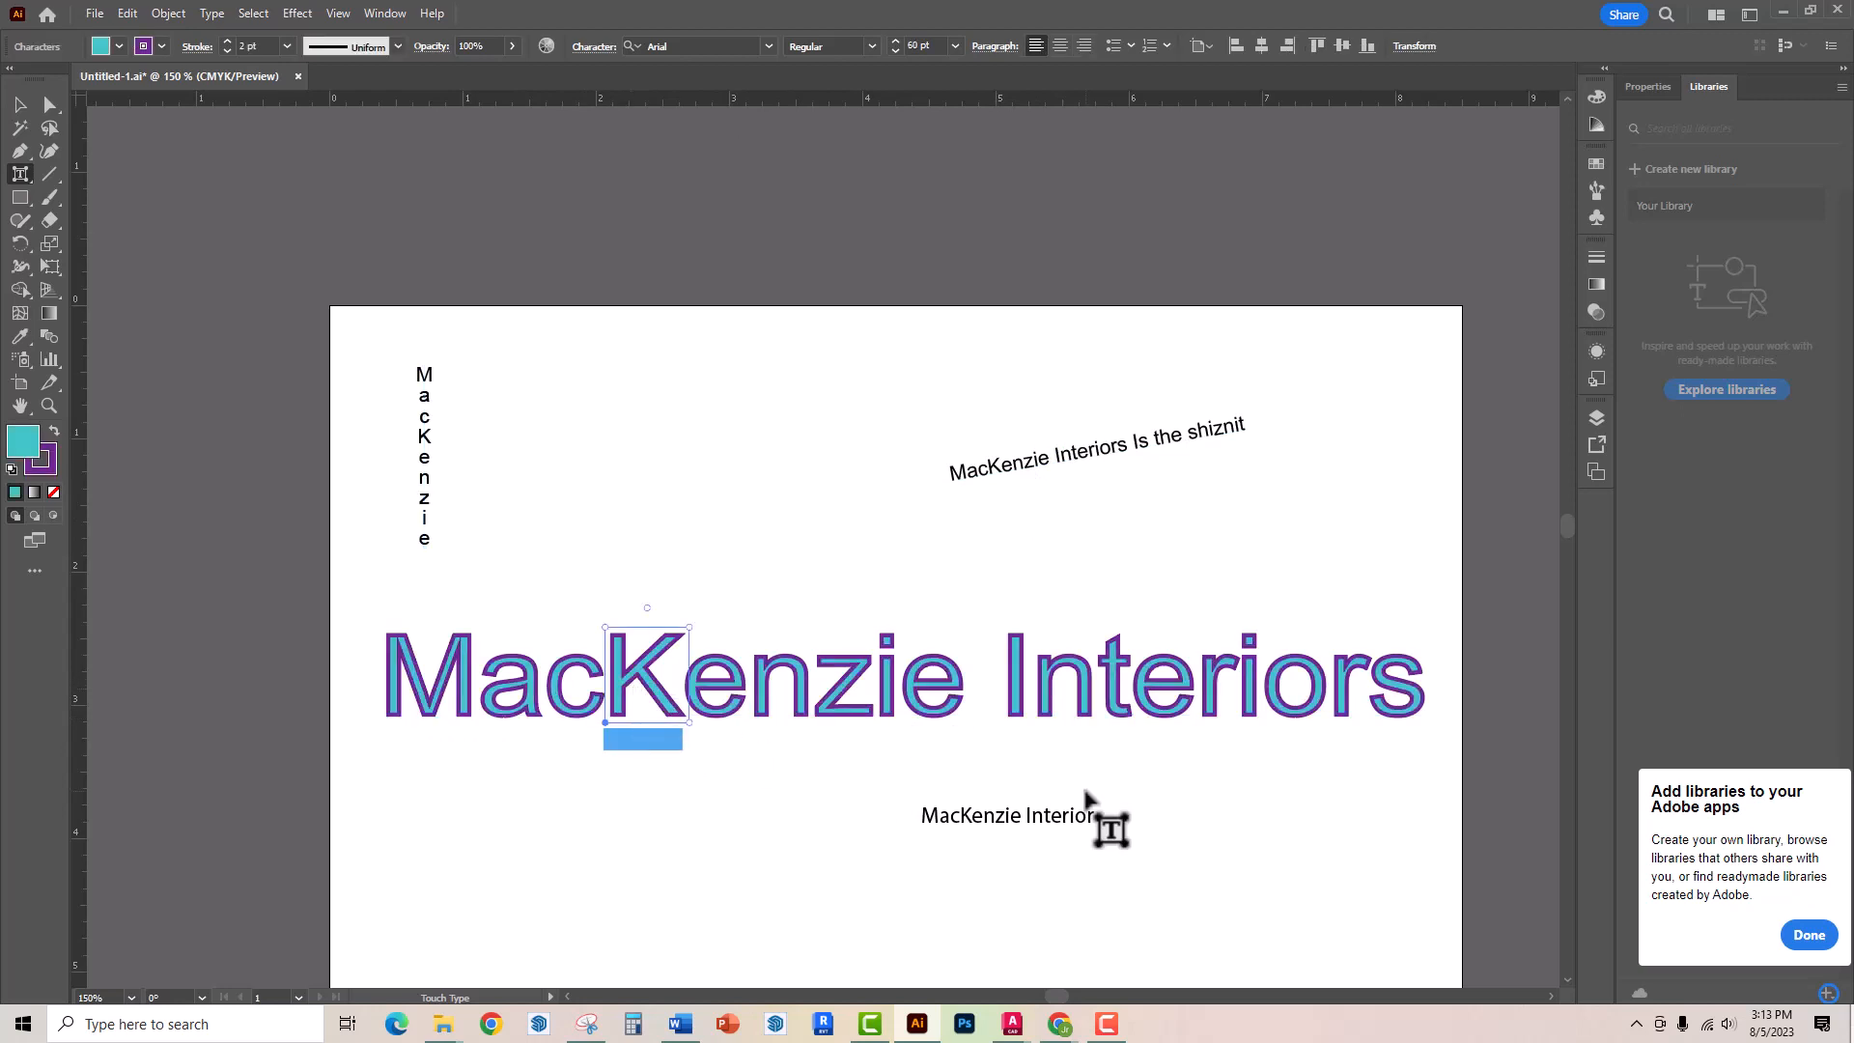
pyautogui.moveTo(688, 628); pyautogui.dragTo(830, 520)
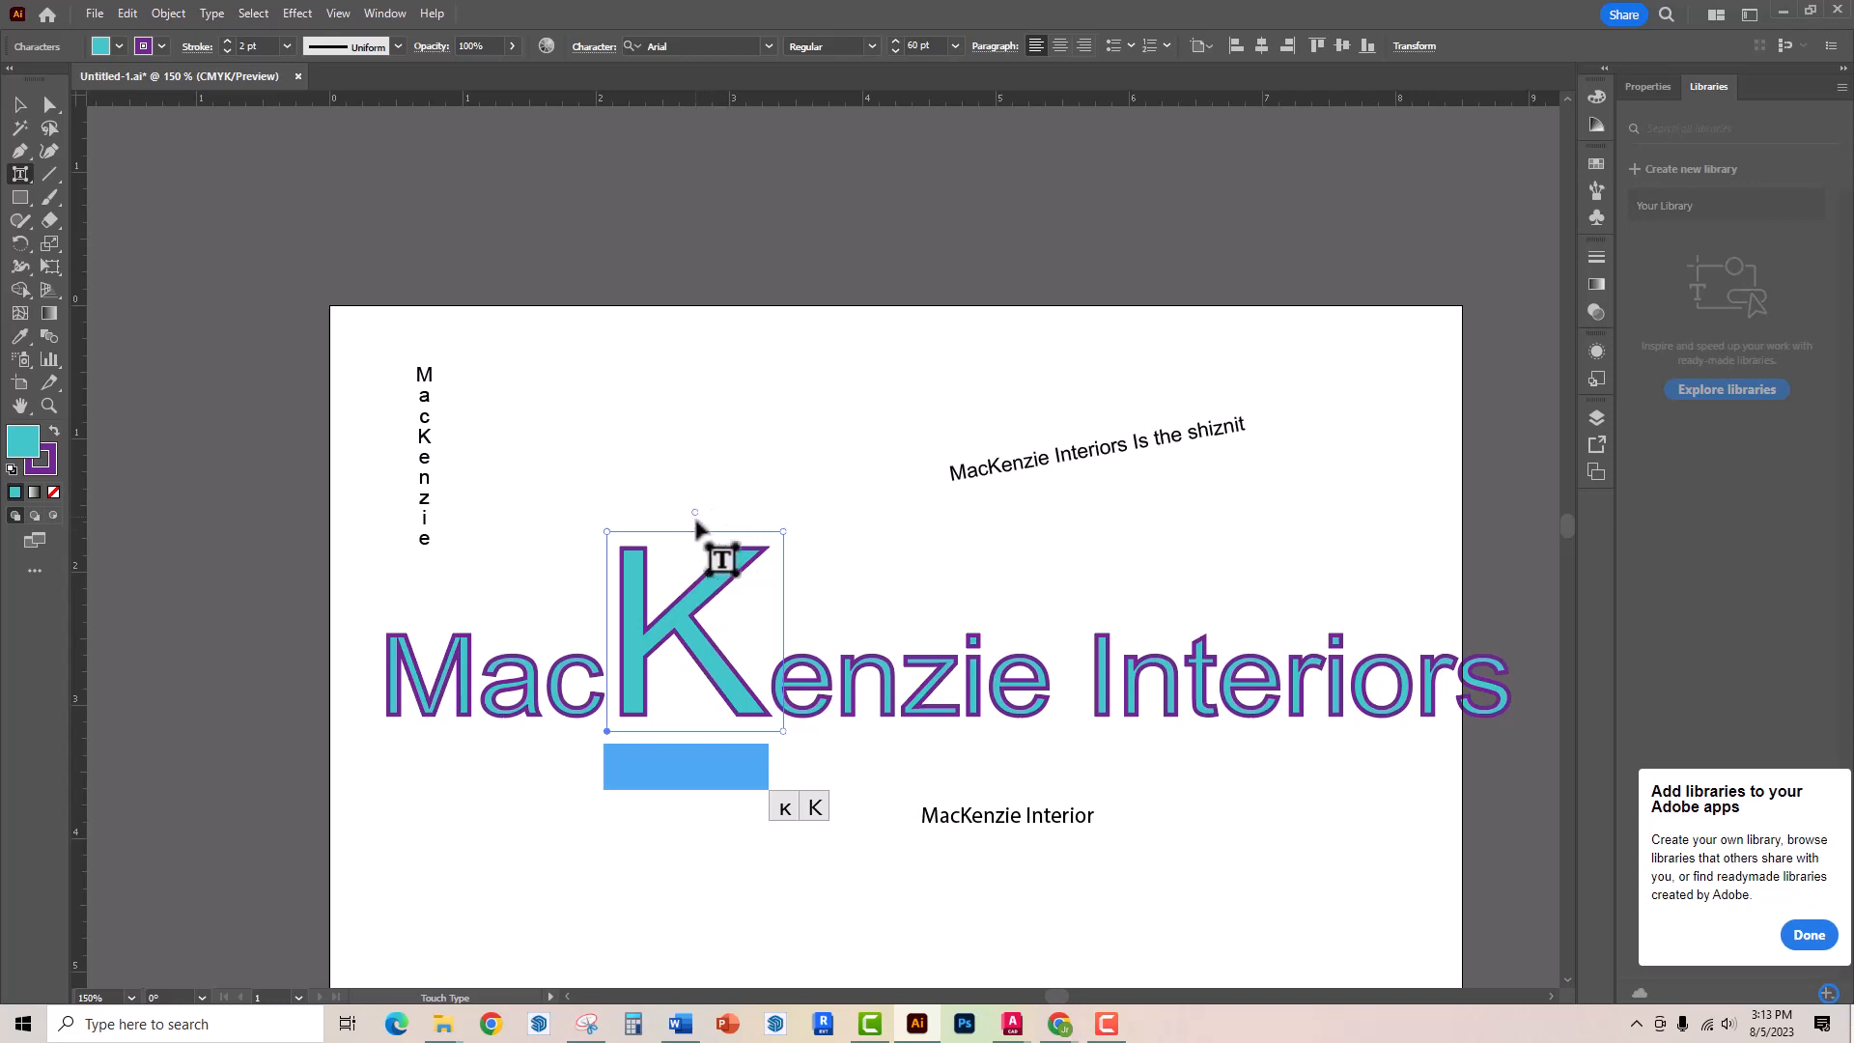
pyautogui.moveTo(696, 513); pyautogui.dragTo(633, 507)
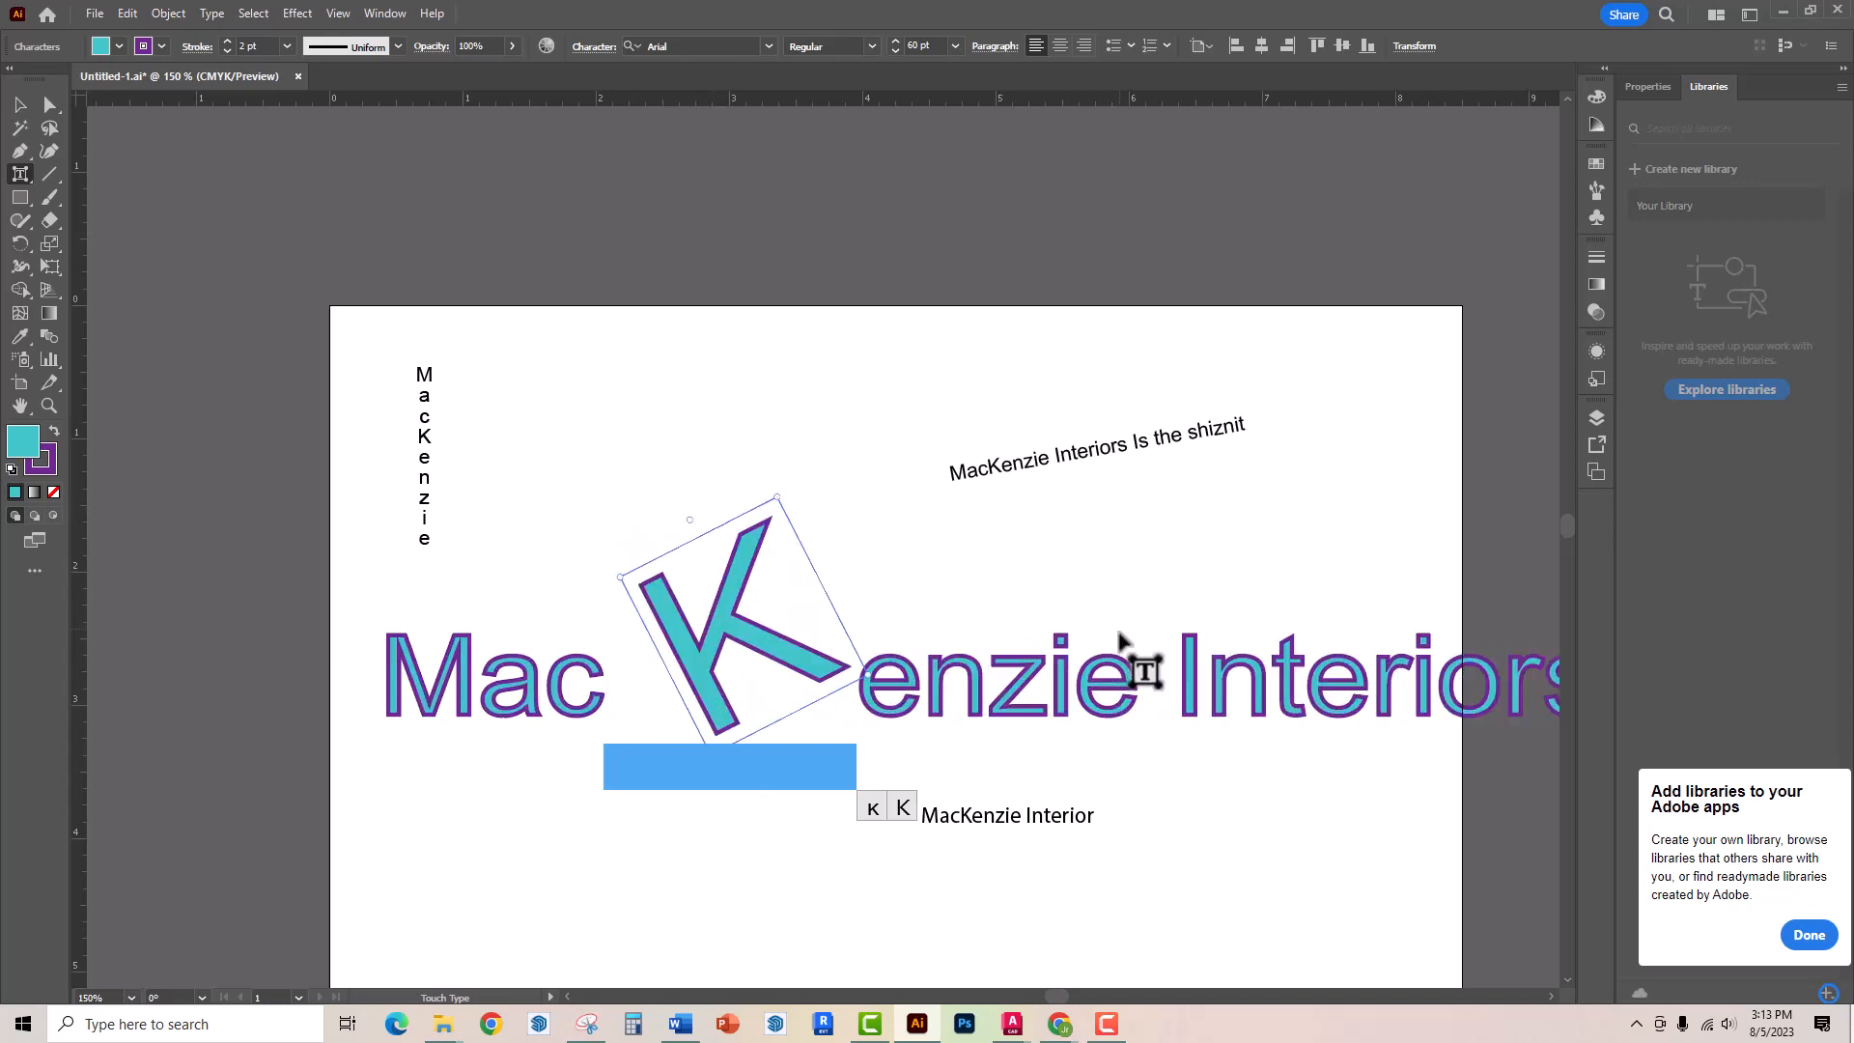
# Switch to the Selection tool, delete the type-on-a-path text, and try to undo the deletion
pyautogui.click(28, 172)
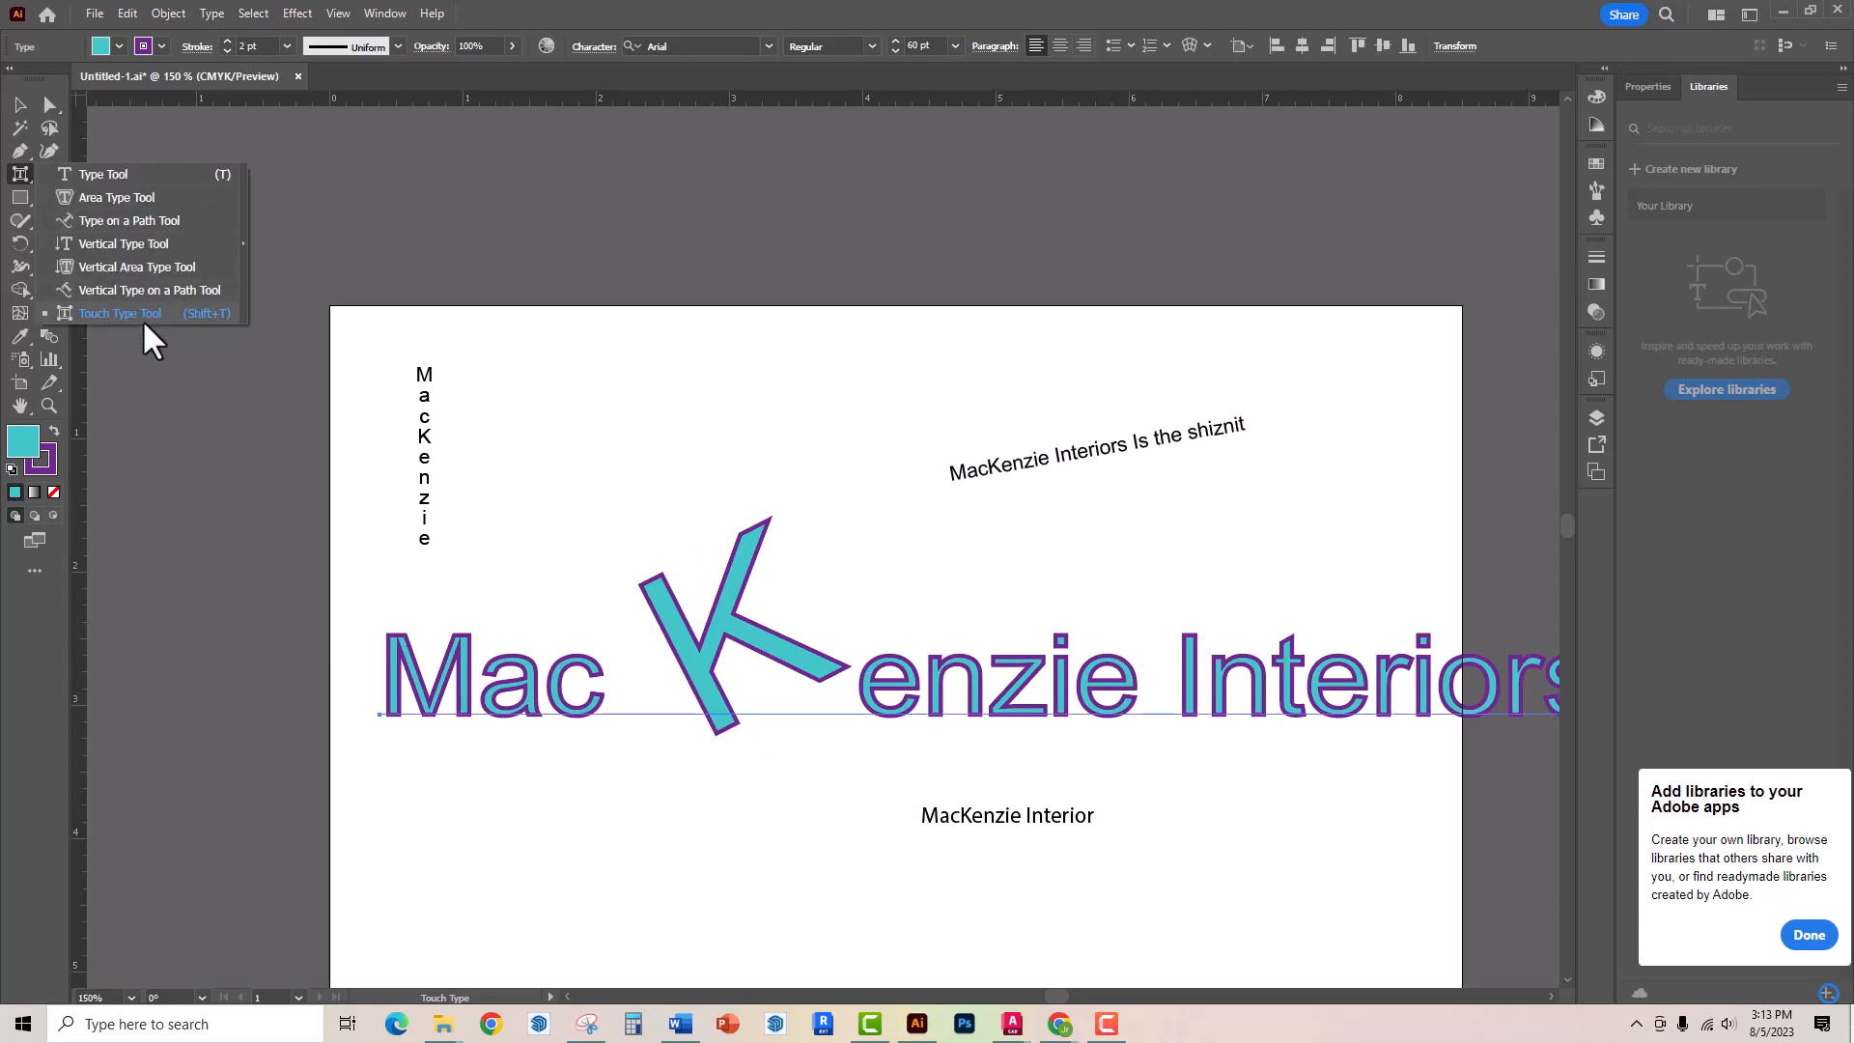
pyautogui.click(21, 107)
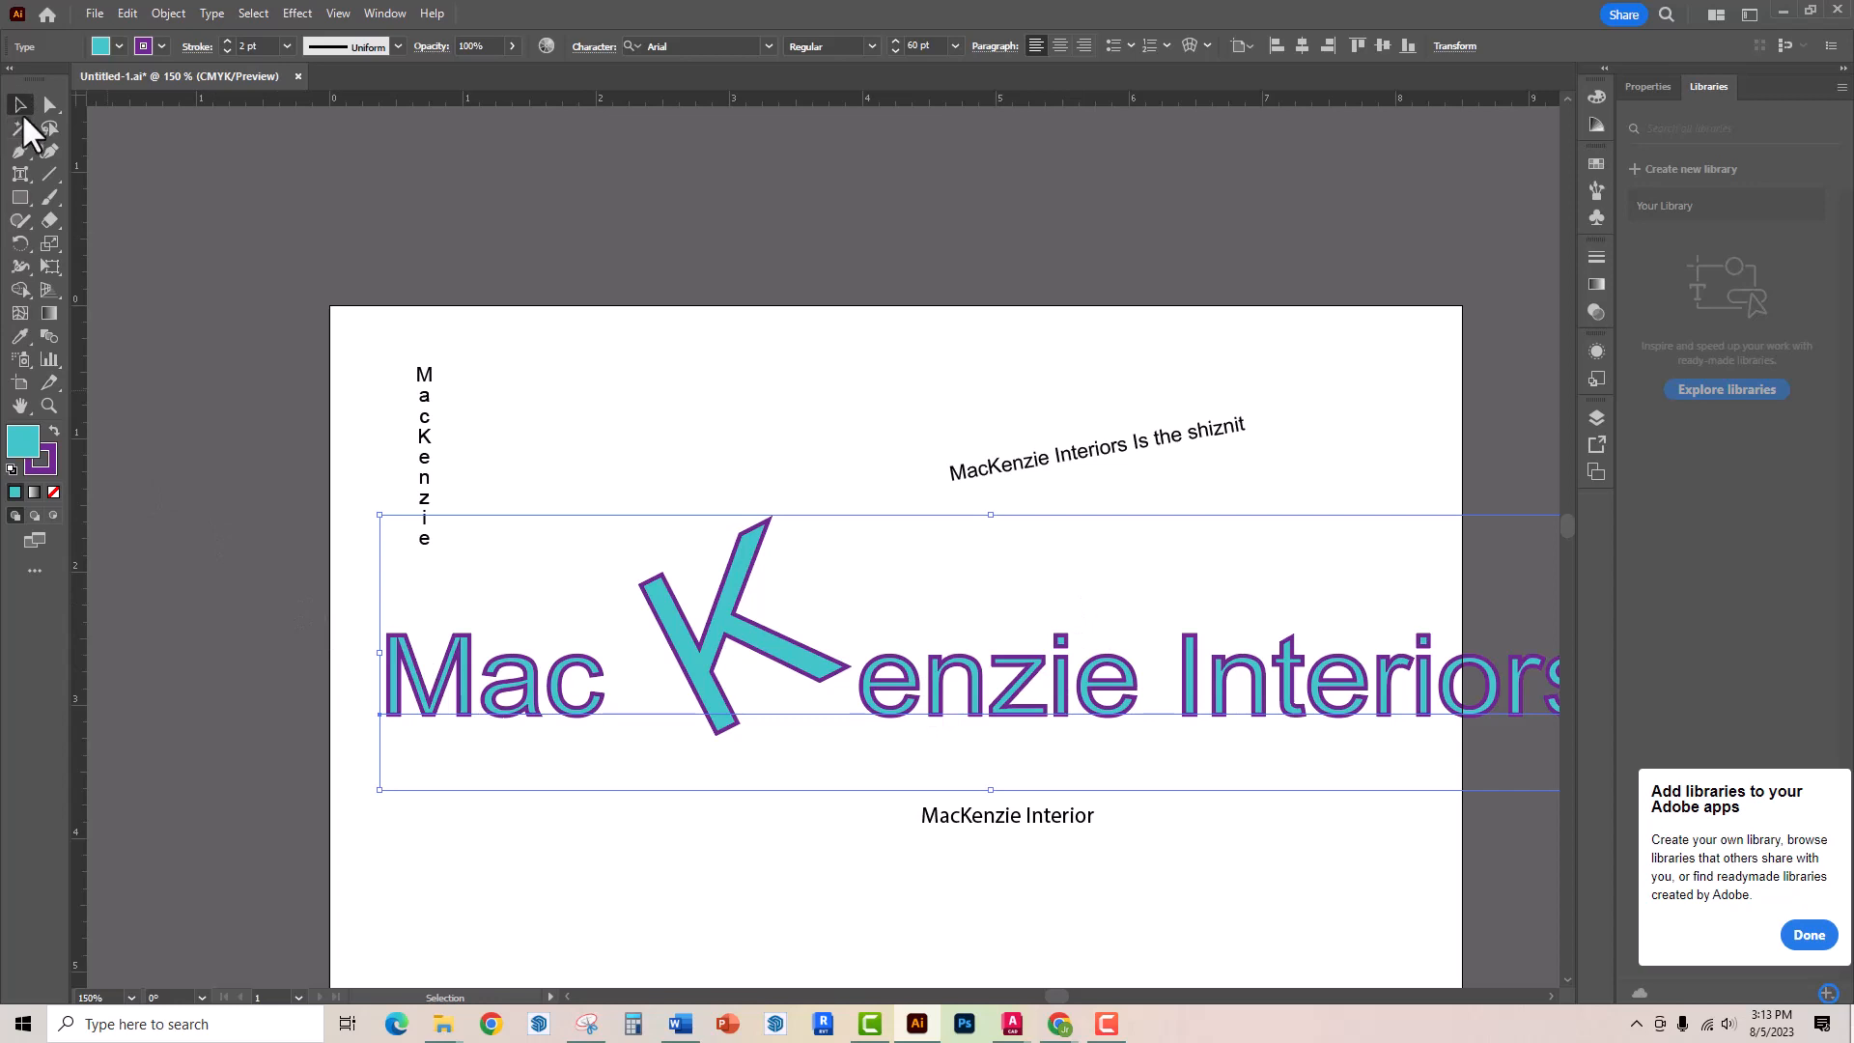
pyautogui.click(1015, 463)
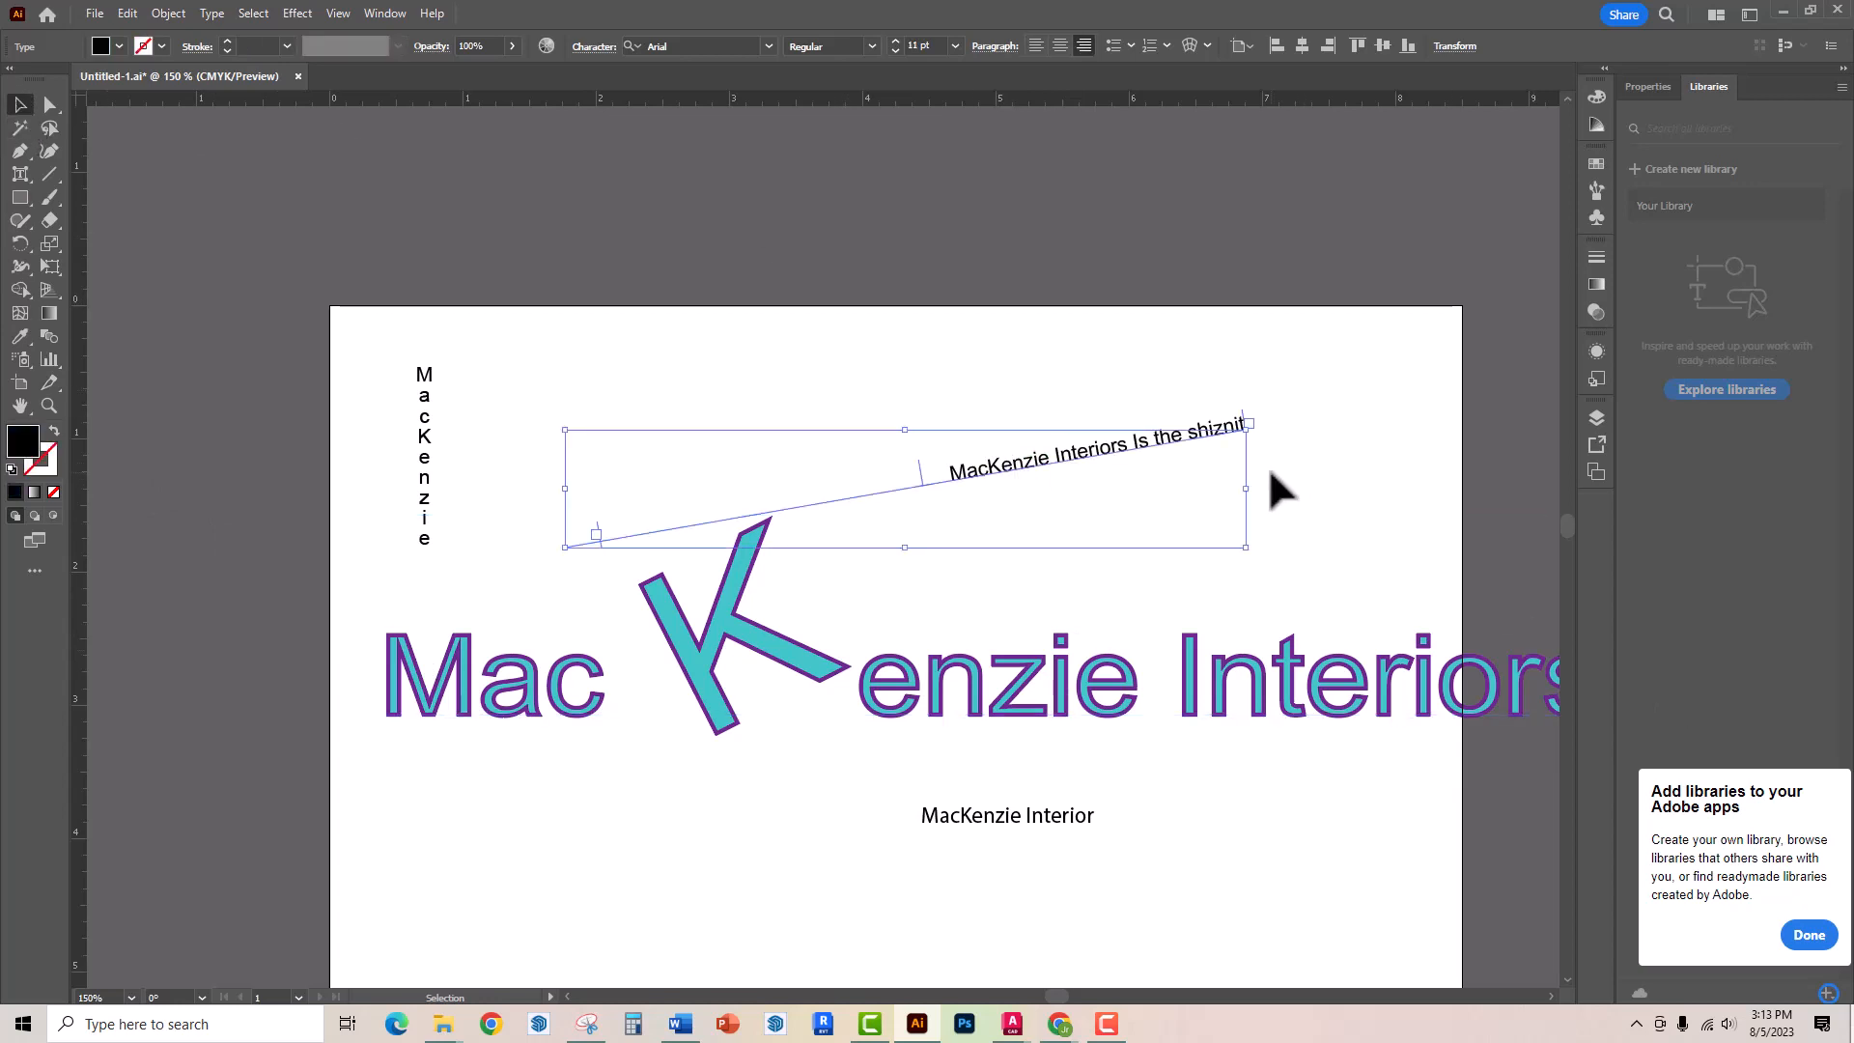
pyautogui.press('Delete')
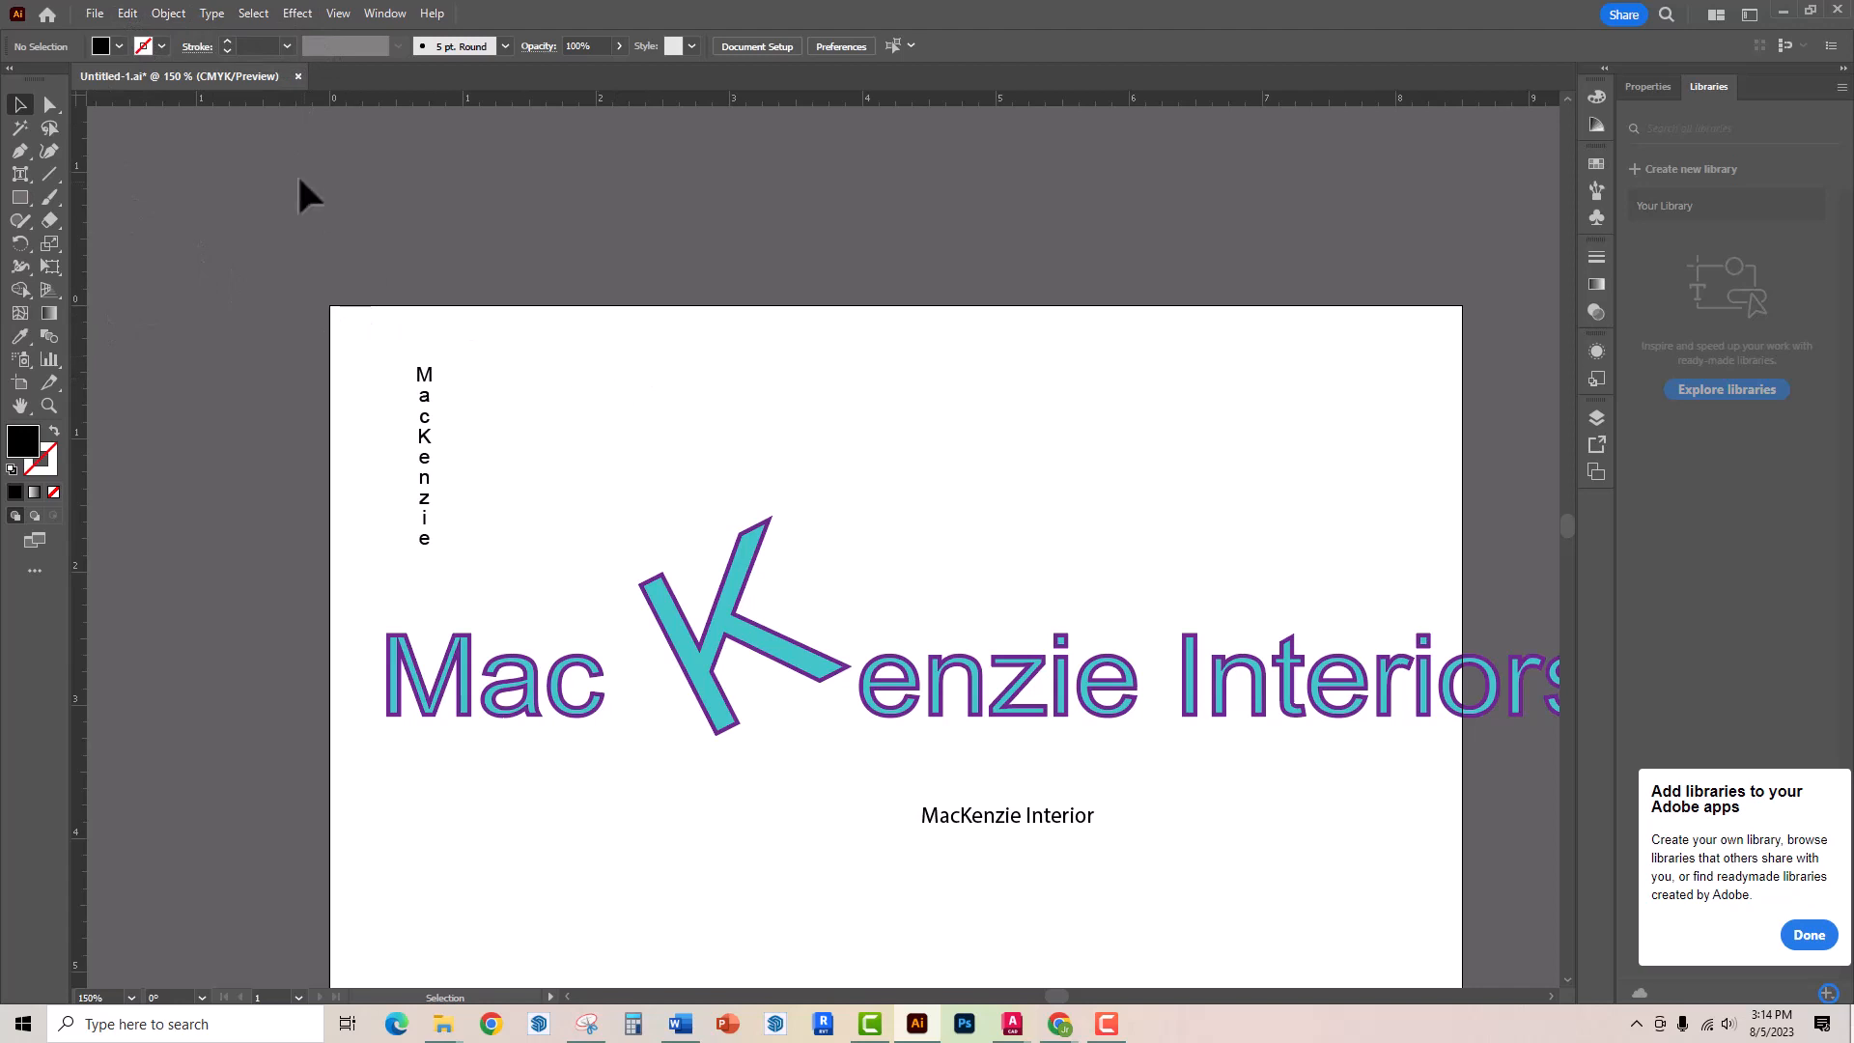
pyautogui.click(127, 13)
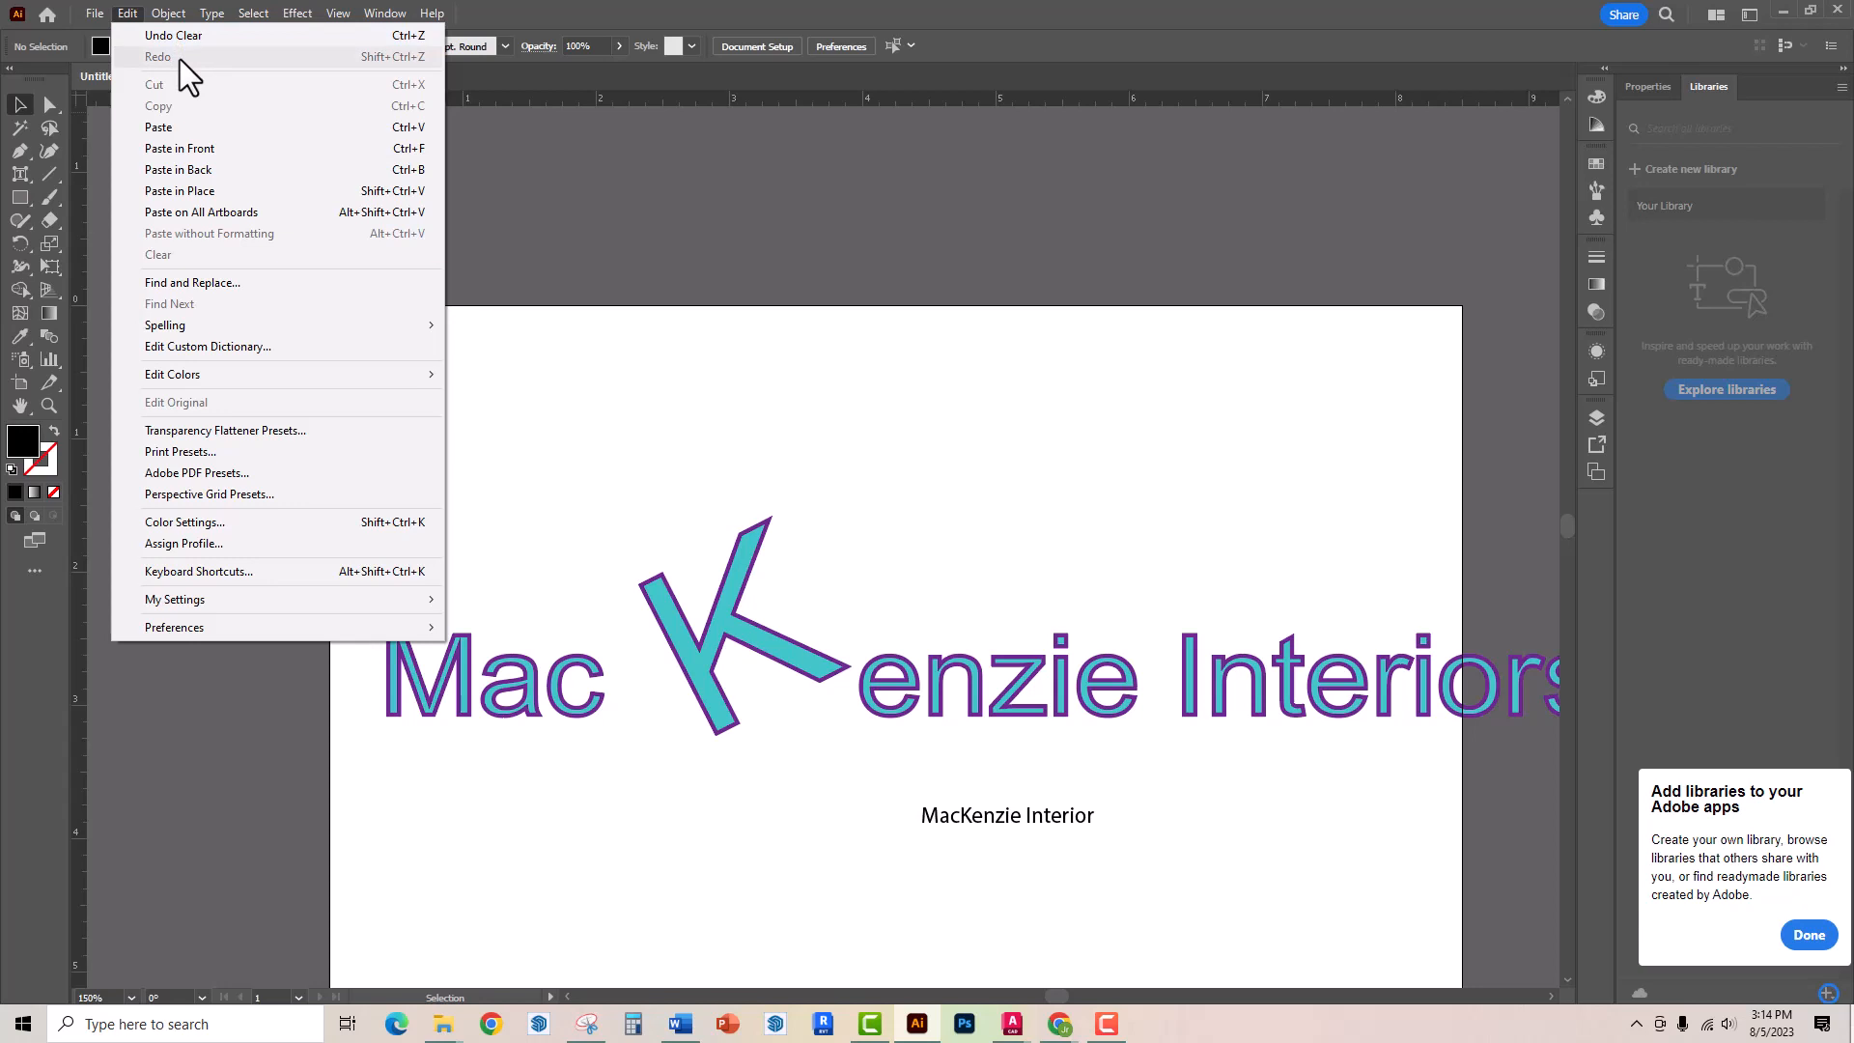
pyautogui.click(174, 35)
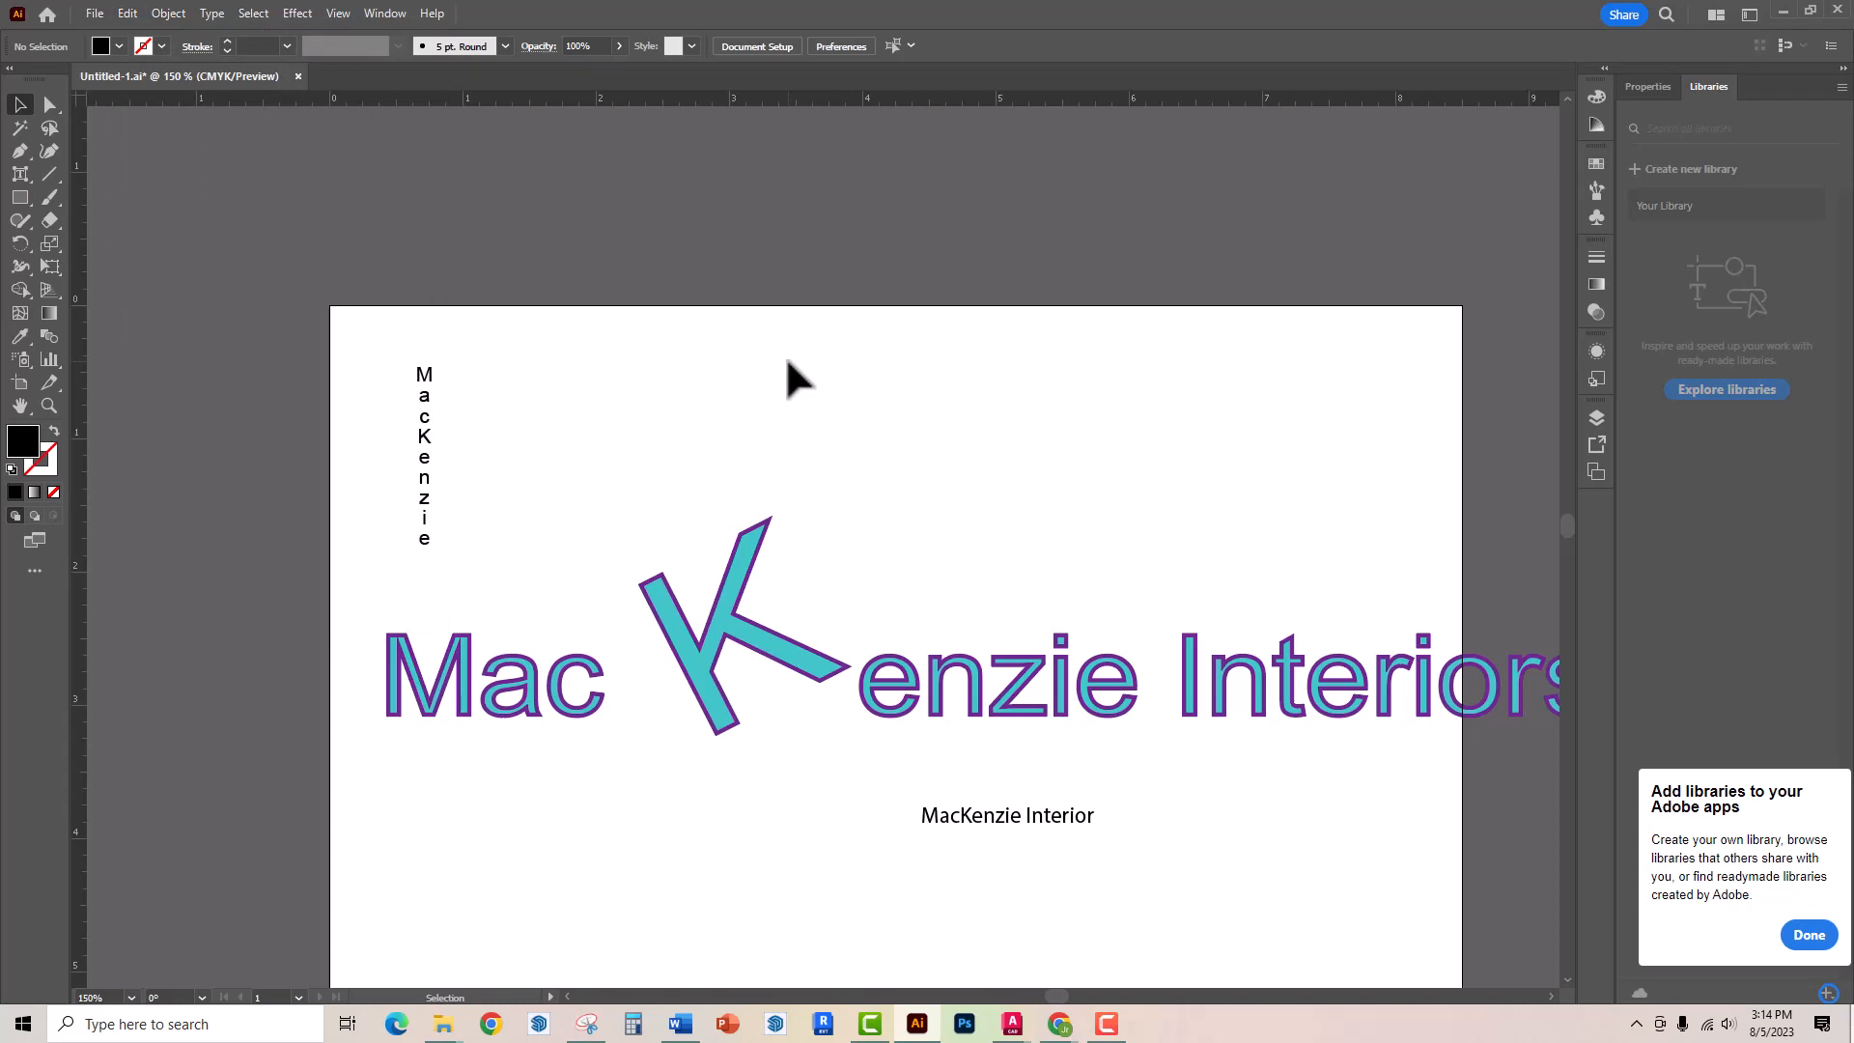